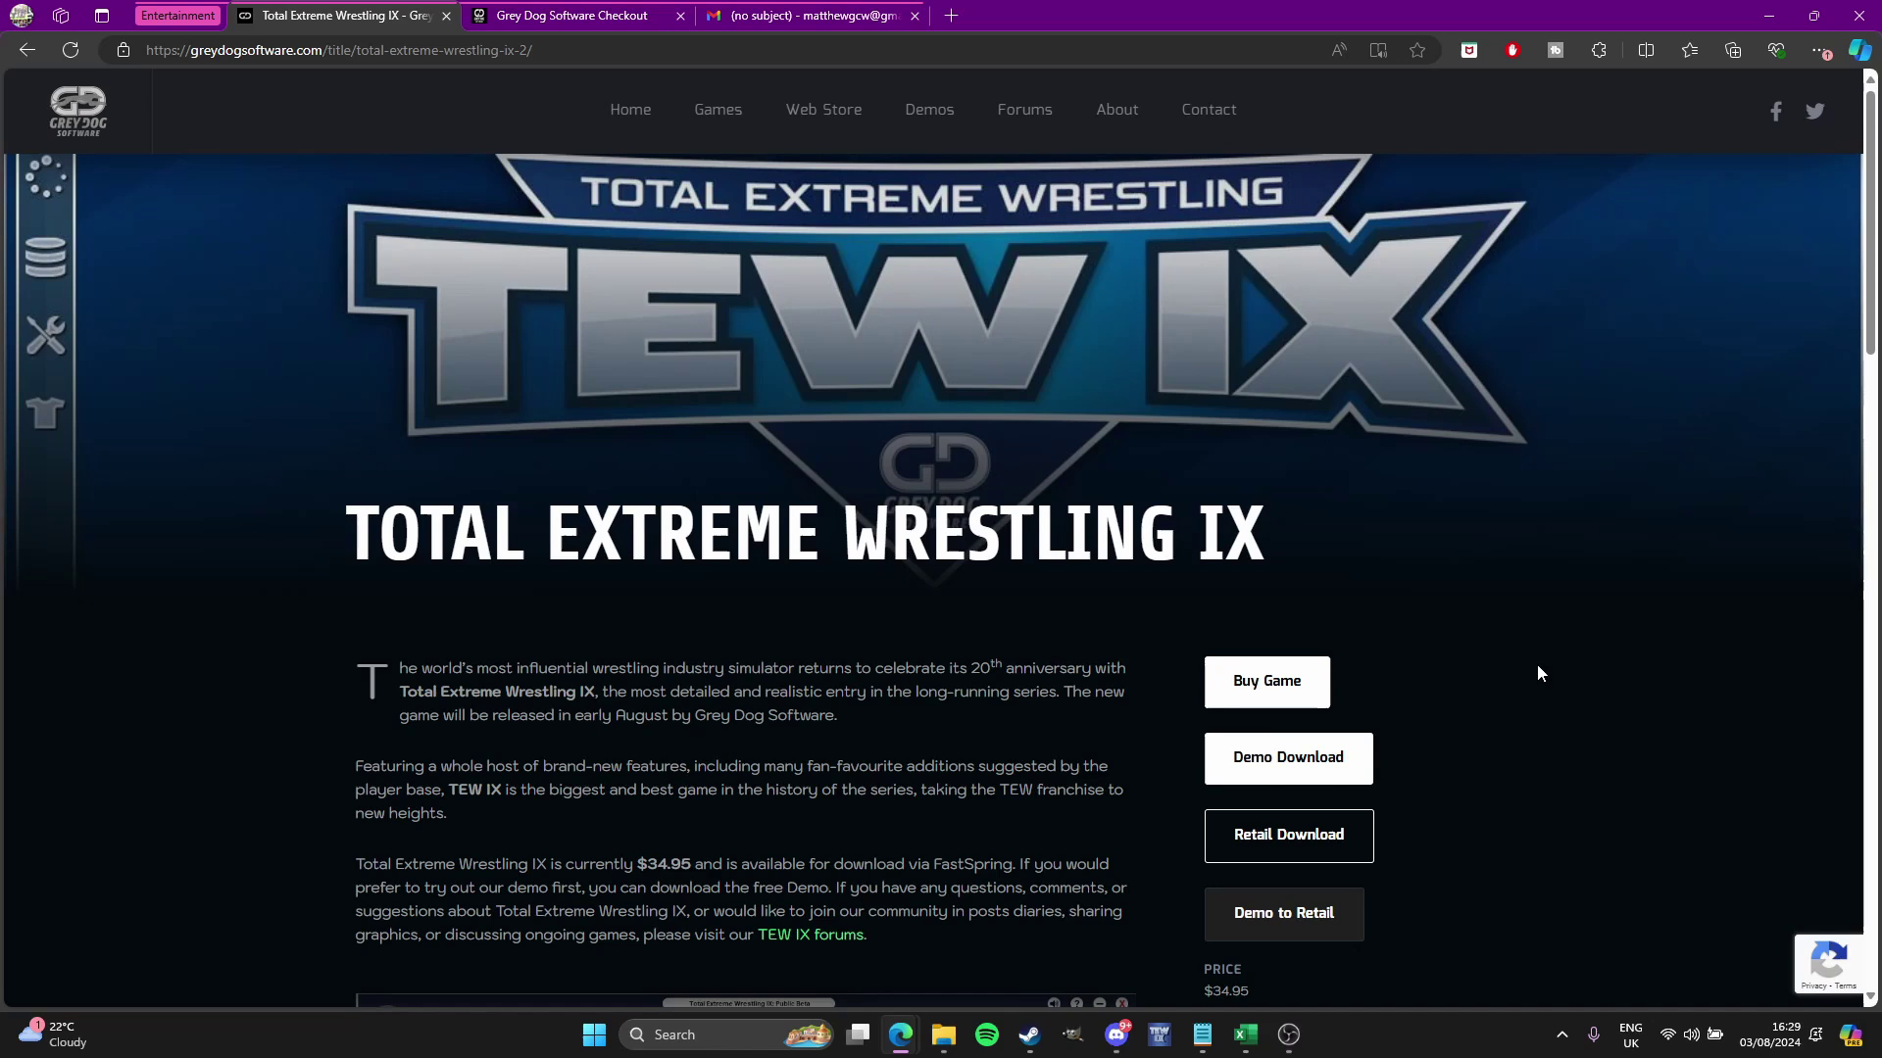
Step: Review the Total Extreme Wrestling IX product page and its free demo download page
{"action": "scroll", "coordinate": [1536, 672], "scroll_direction": "down", "scroll_amount": 3}
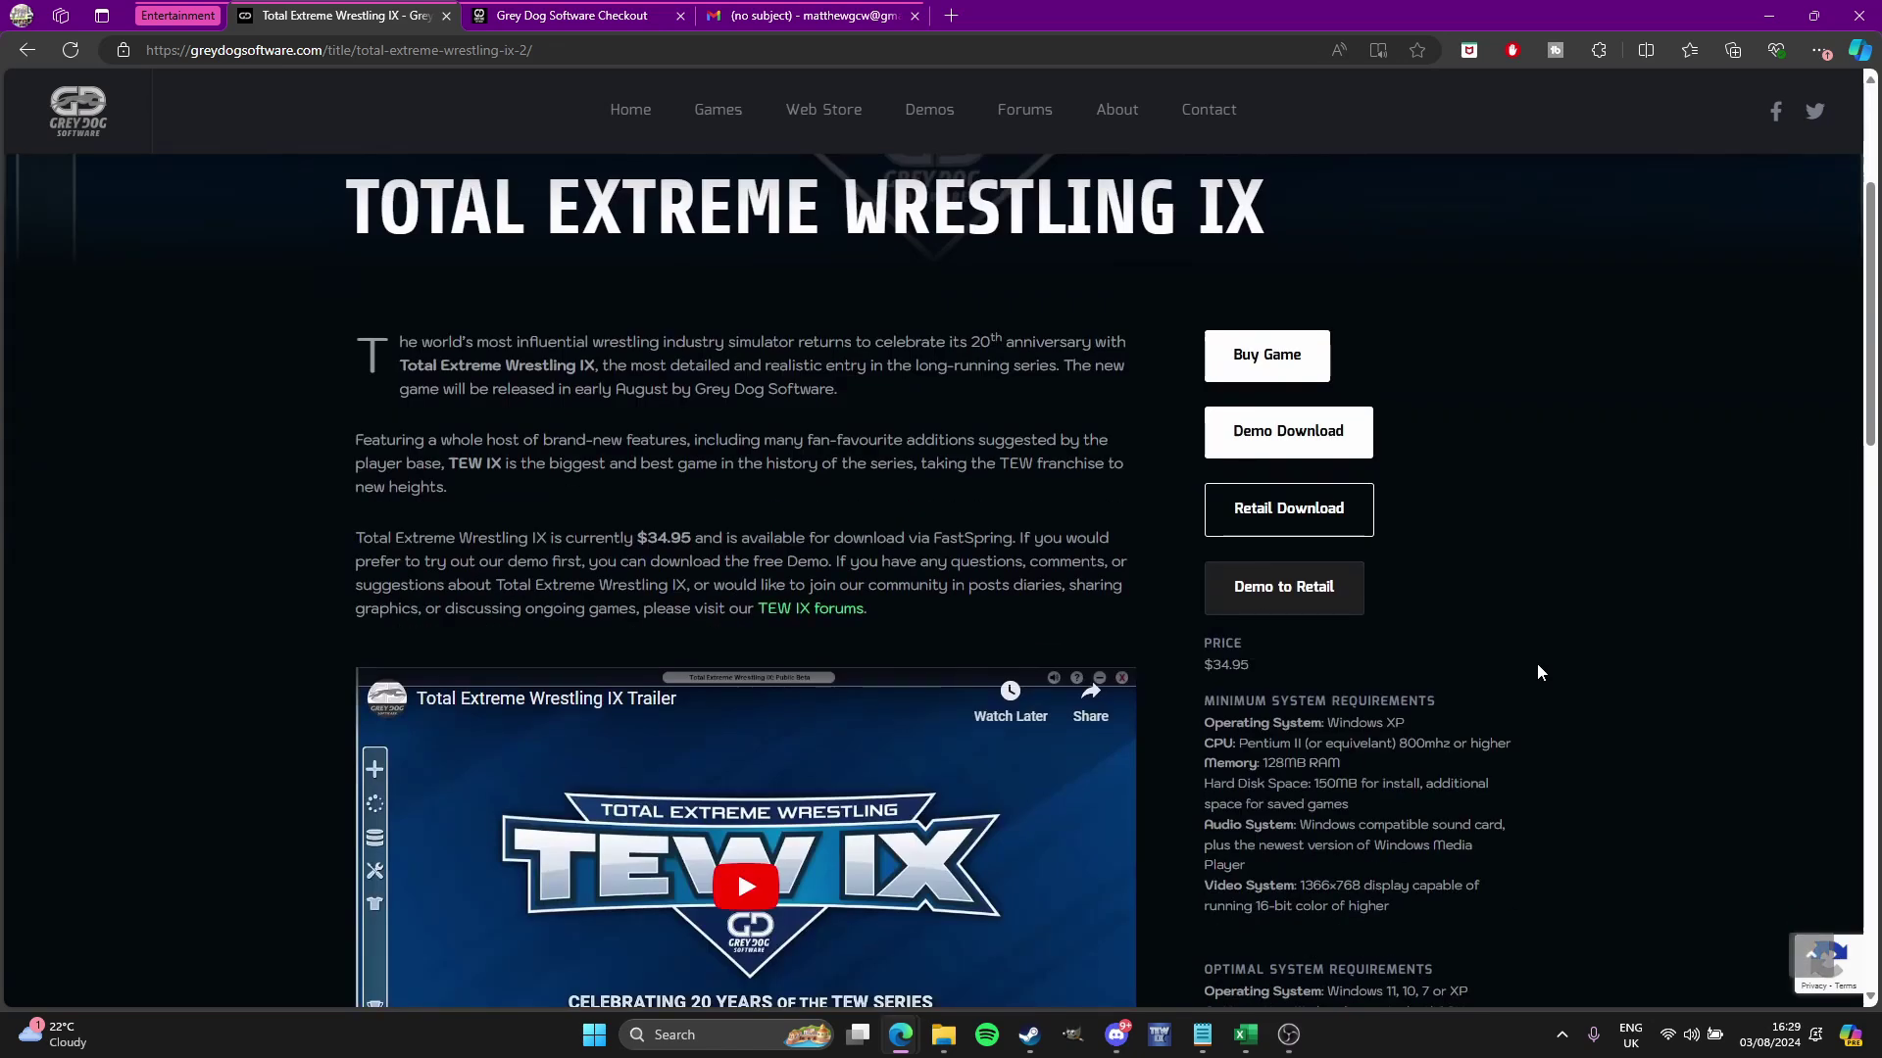
{"action": "scroll", "coordinate": [1588, 716], "scroll_direction": "down", "scroll_amount": 2}
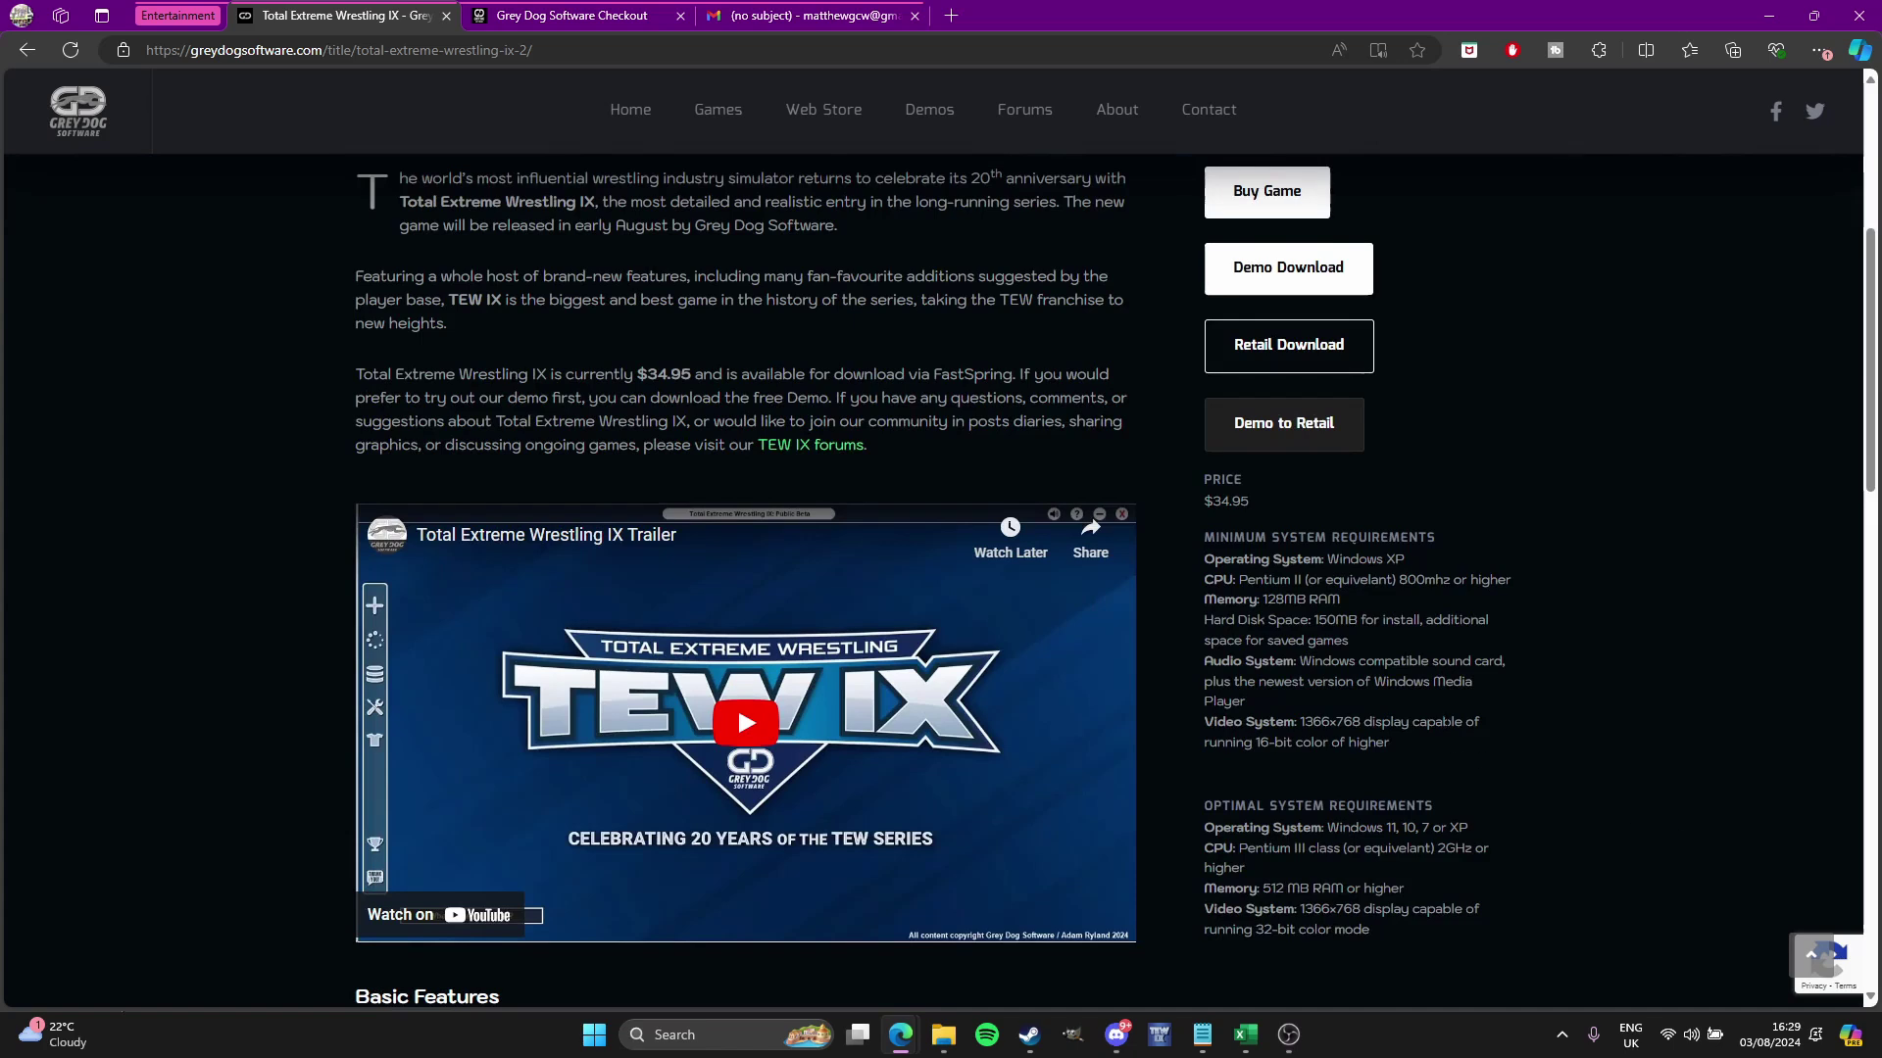
{"action": "scroll", "coordinate": [1543, 714], "scroll_direction": "up", "scroll_amount": 5}
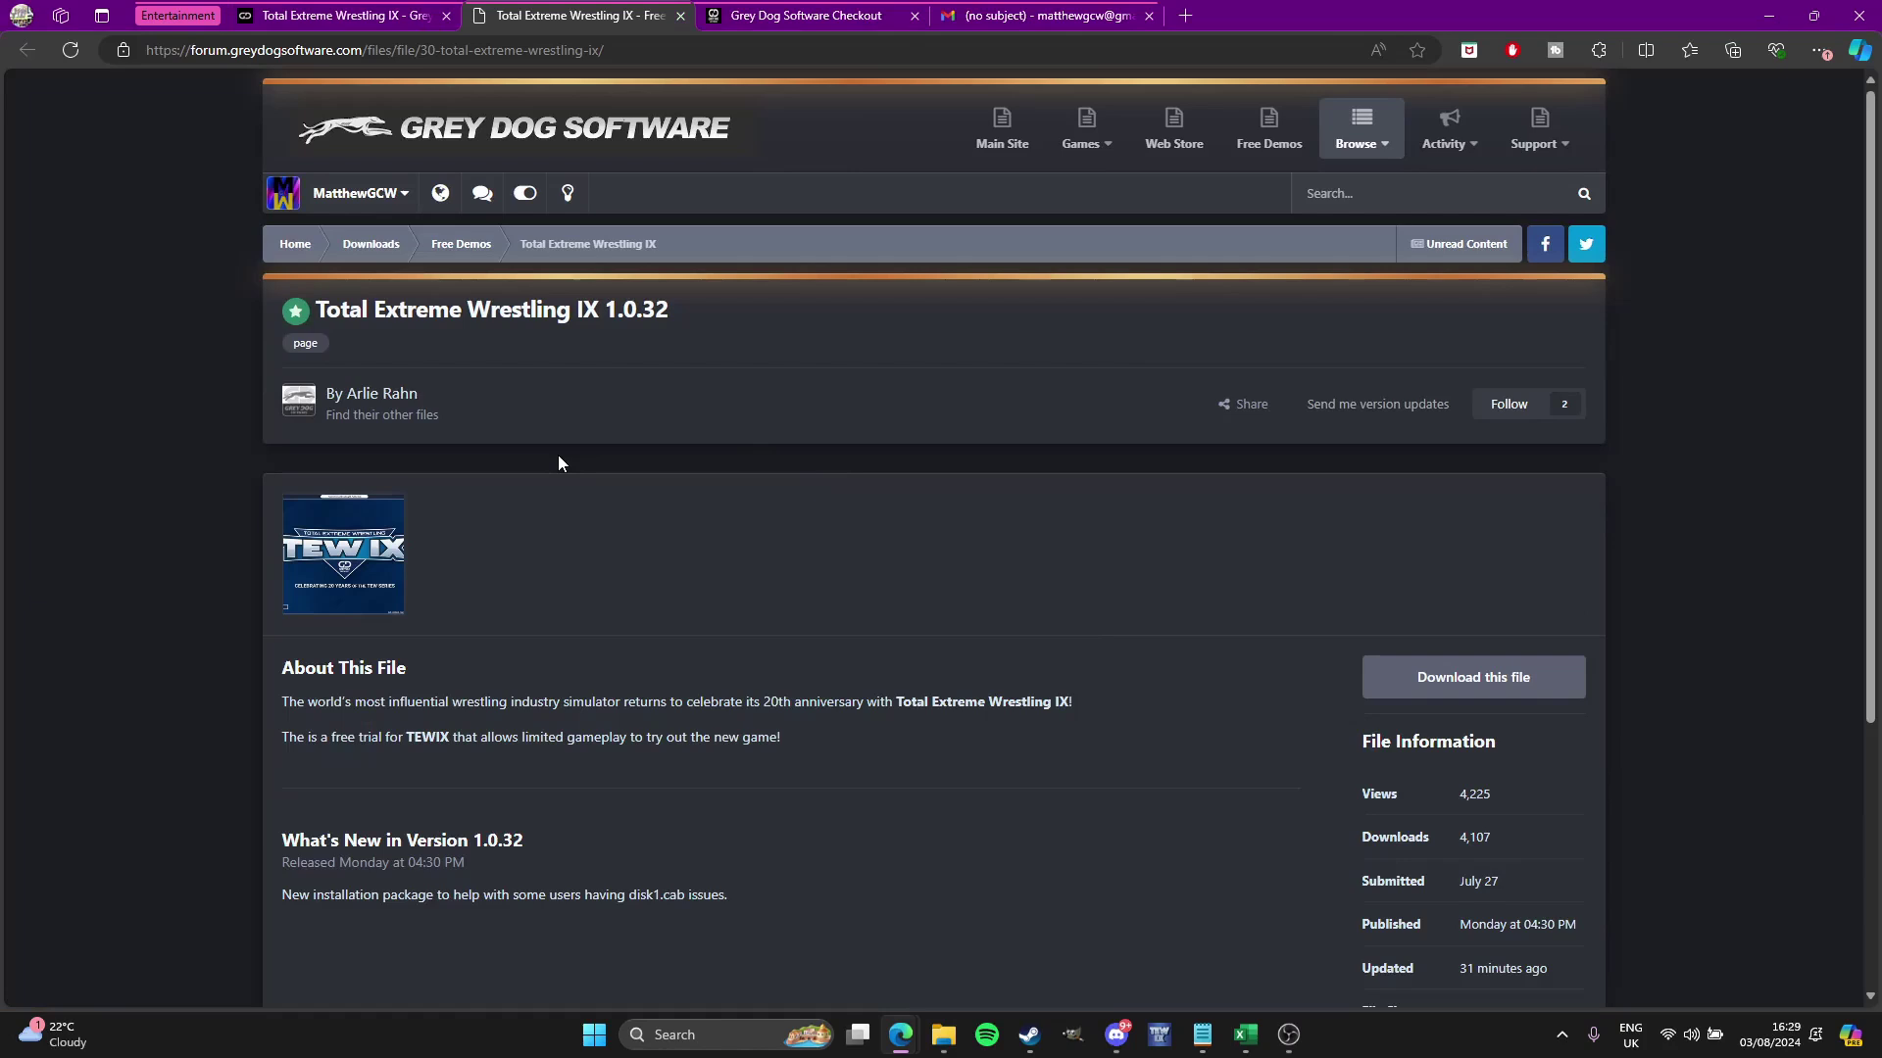
{"action": "scroll", "coordinate": [556, 454], "scroll_direction": "down", "scroll_amount": 5}
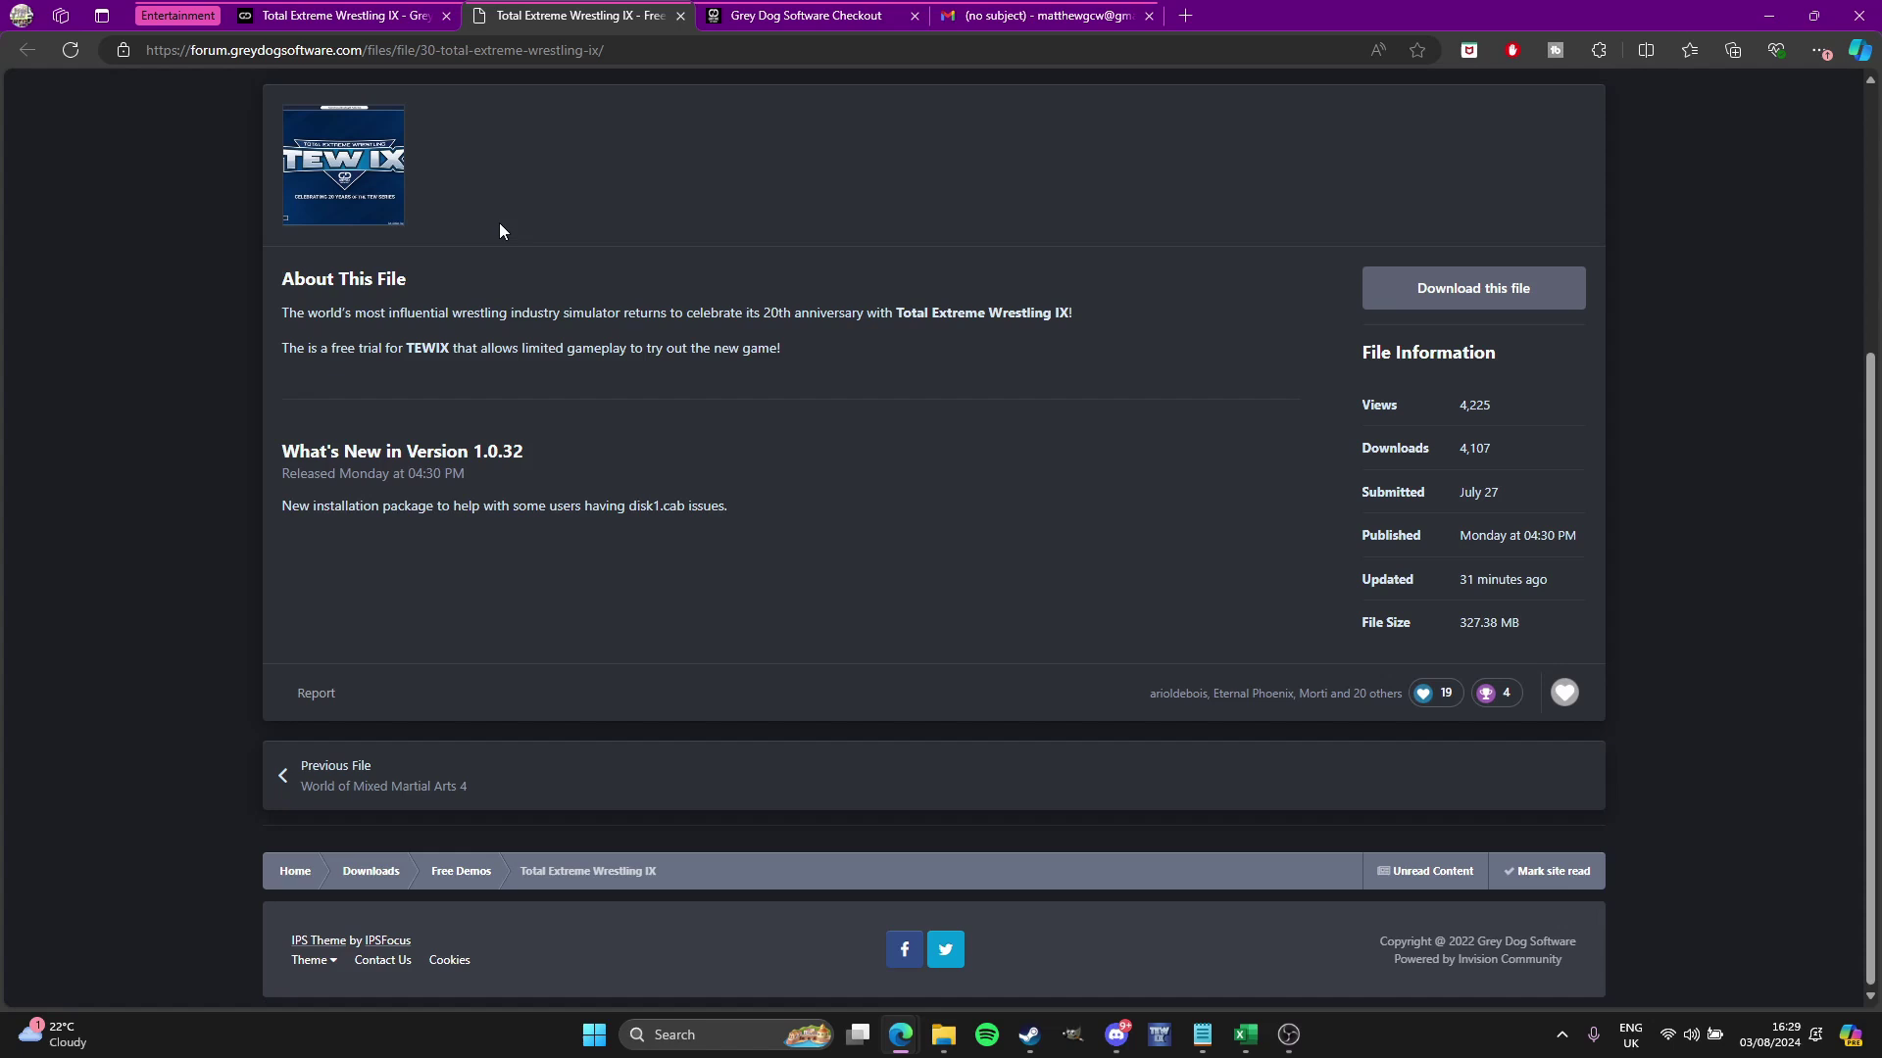
{"action": "left_click", "coordinate": [357, 9]}
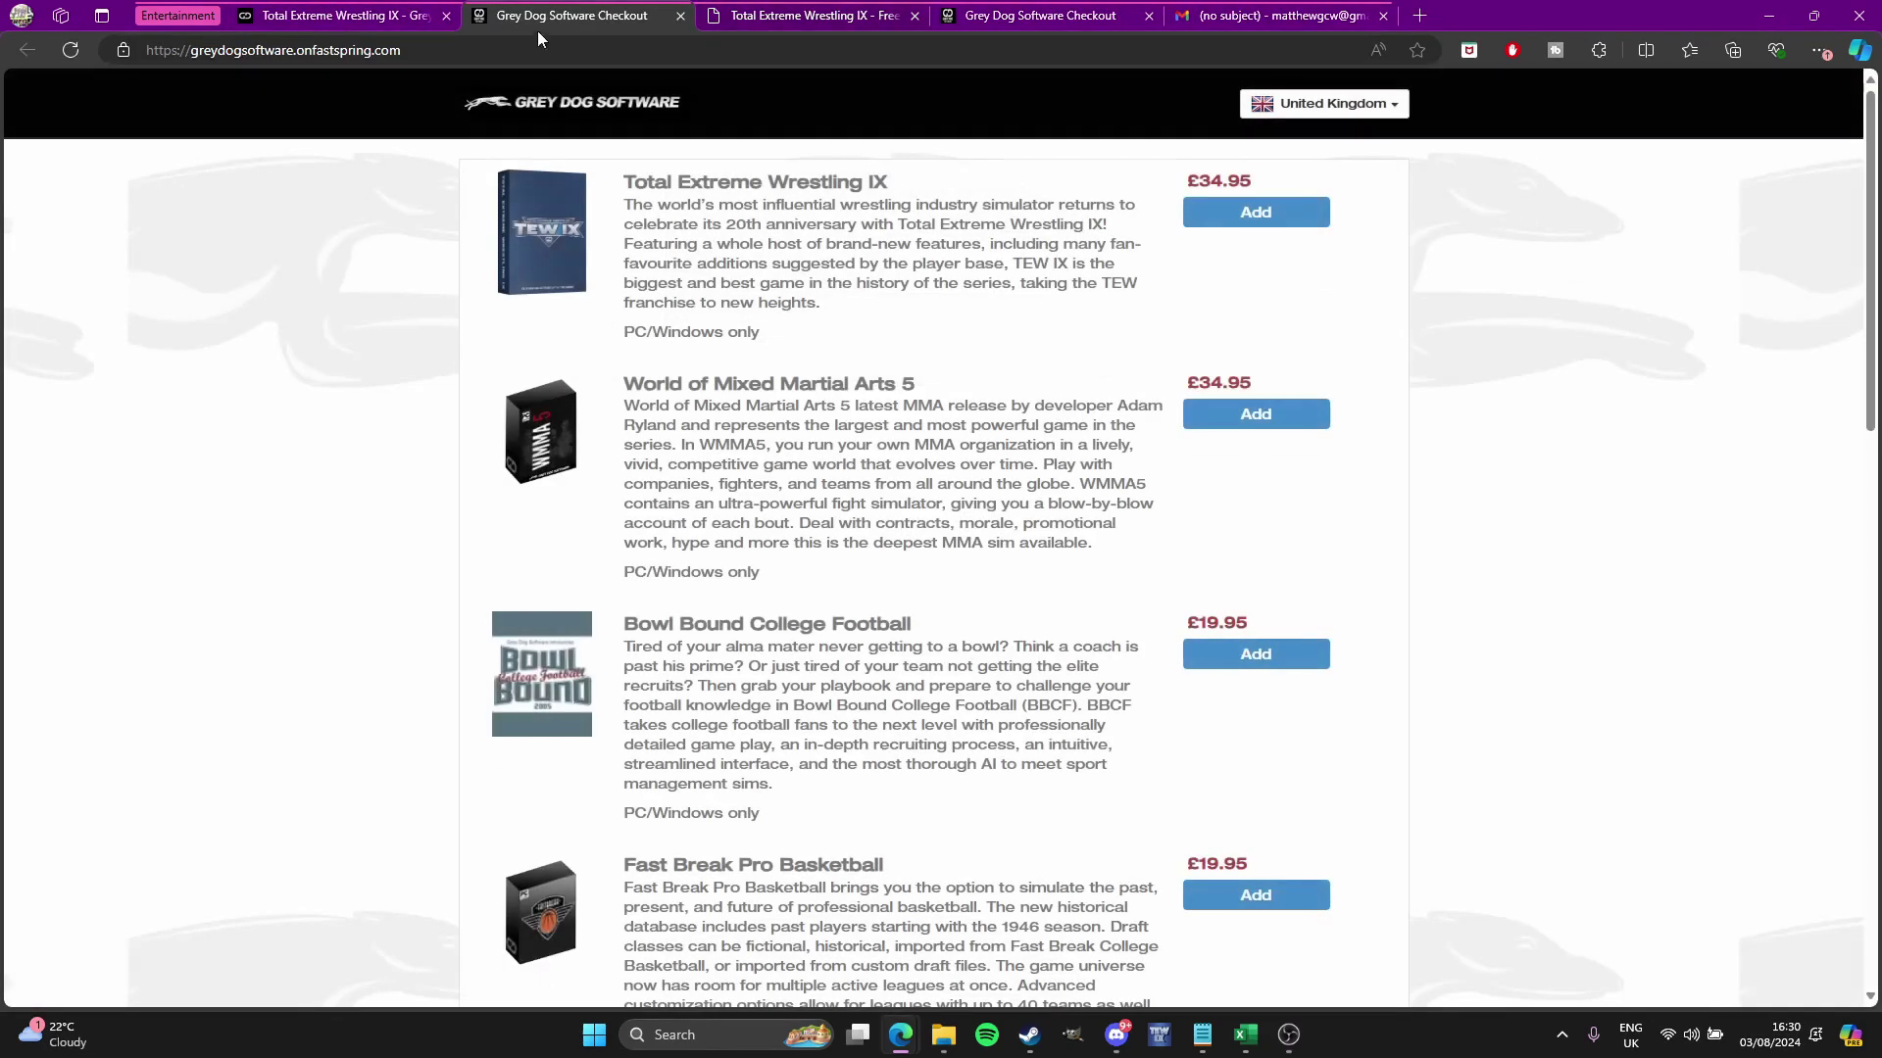
Step: Add Total Extreme Wrestling IX to the order in the Grey Dog Software store and open the purchase delivery email
{"action": "left_click", "coordinate": [281, 15]}
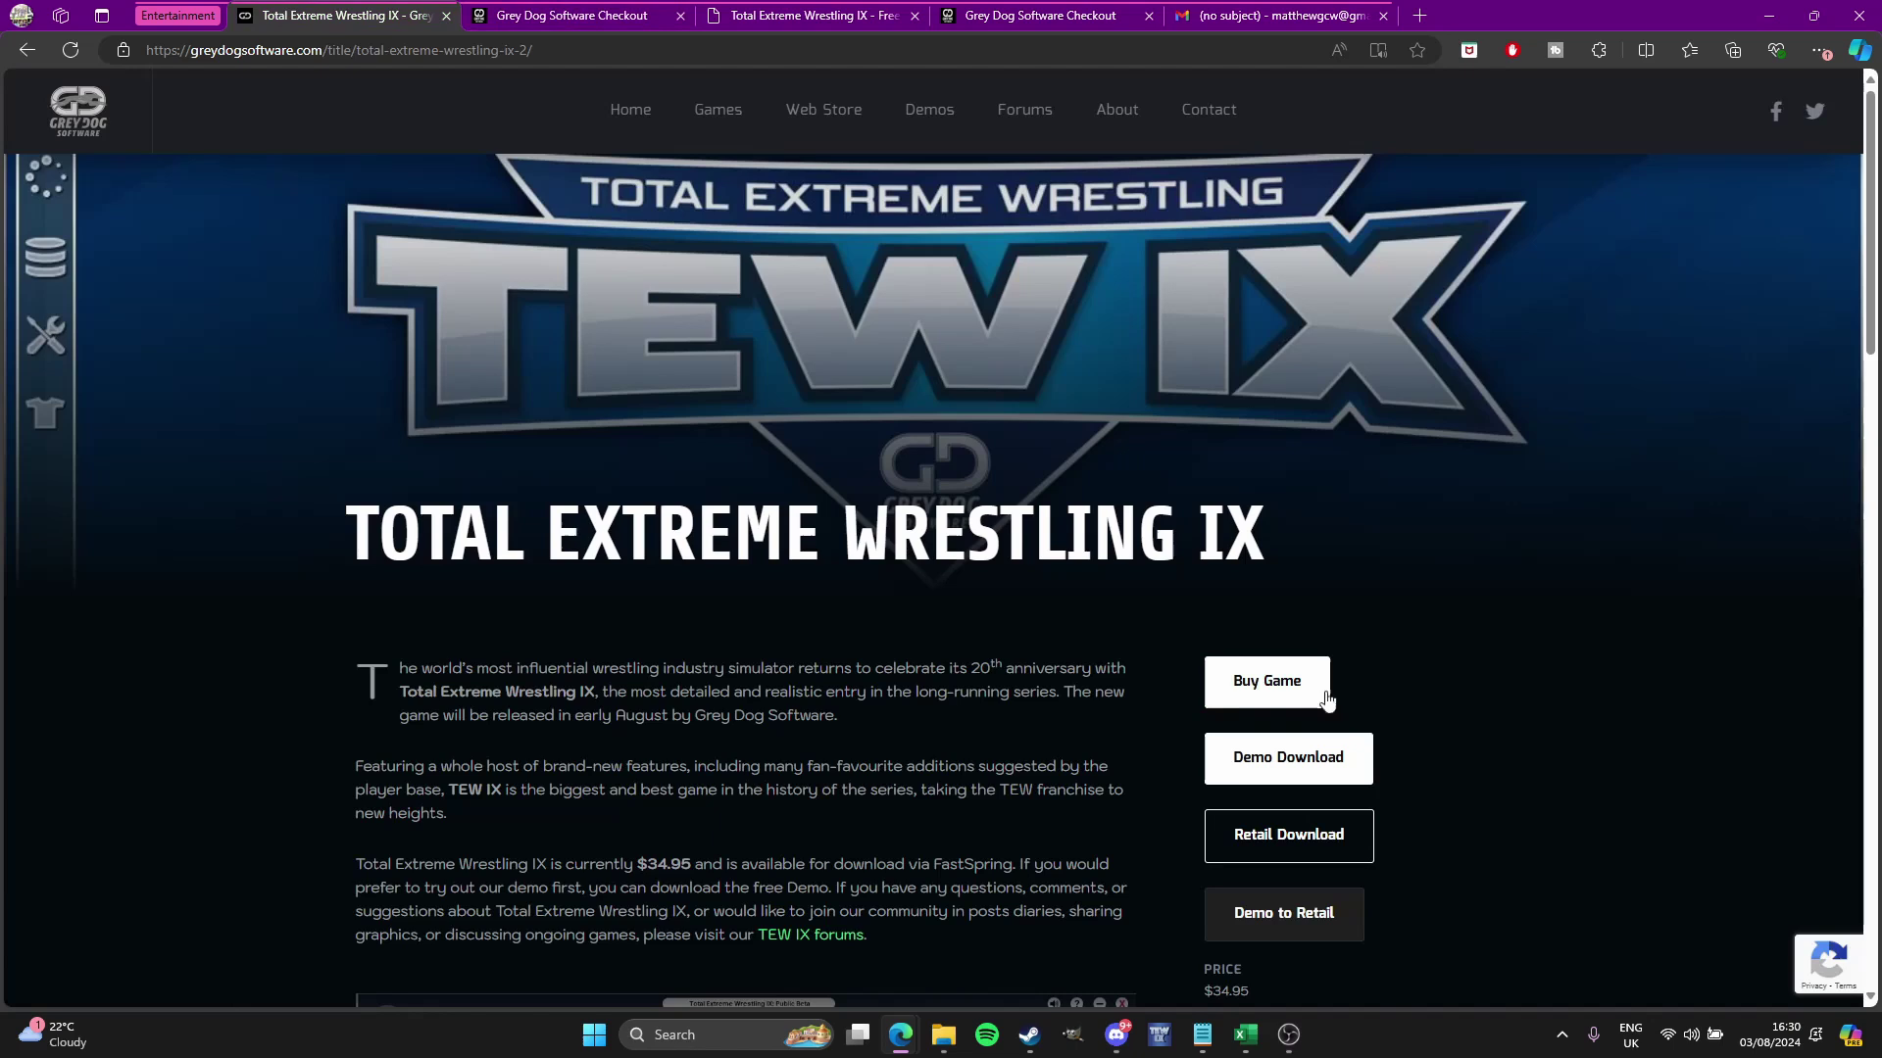
{"action": "left_click", "coordinate": [1323, 686]}
{"action": "scroll", "coordinate": [1182, 586], "scroll_direction": "down", "scroll_amount": 10}
{"action": "scroll", "coordinate": [1183, 586], "scroll_direction": "down", "scroll_amount": 5}
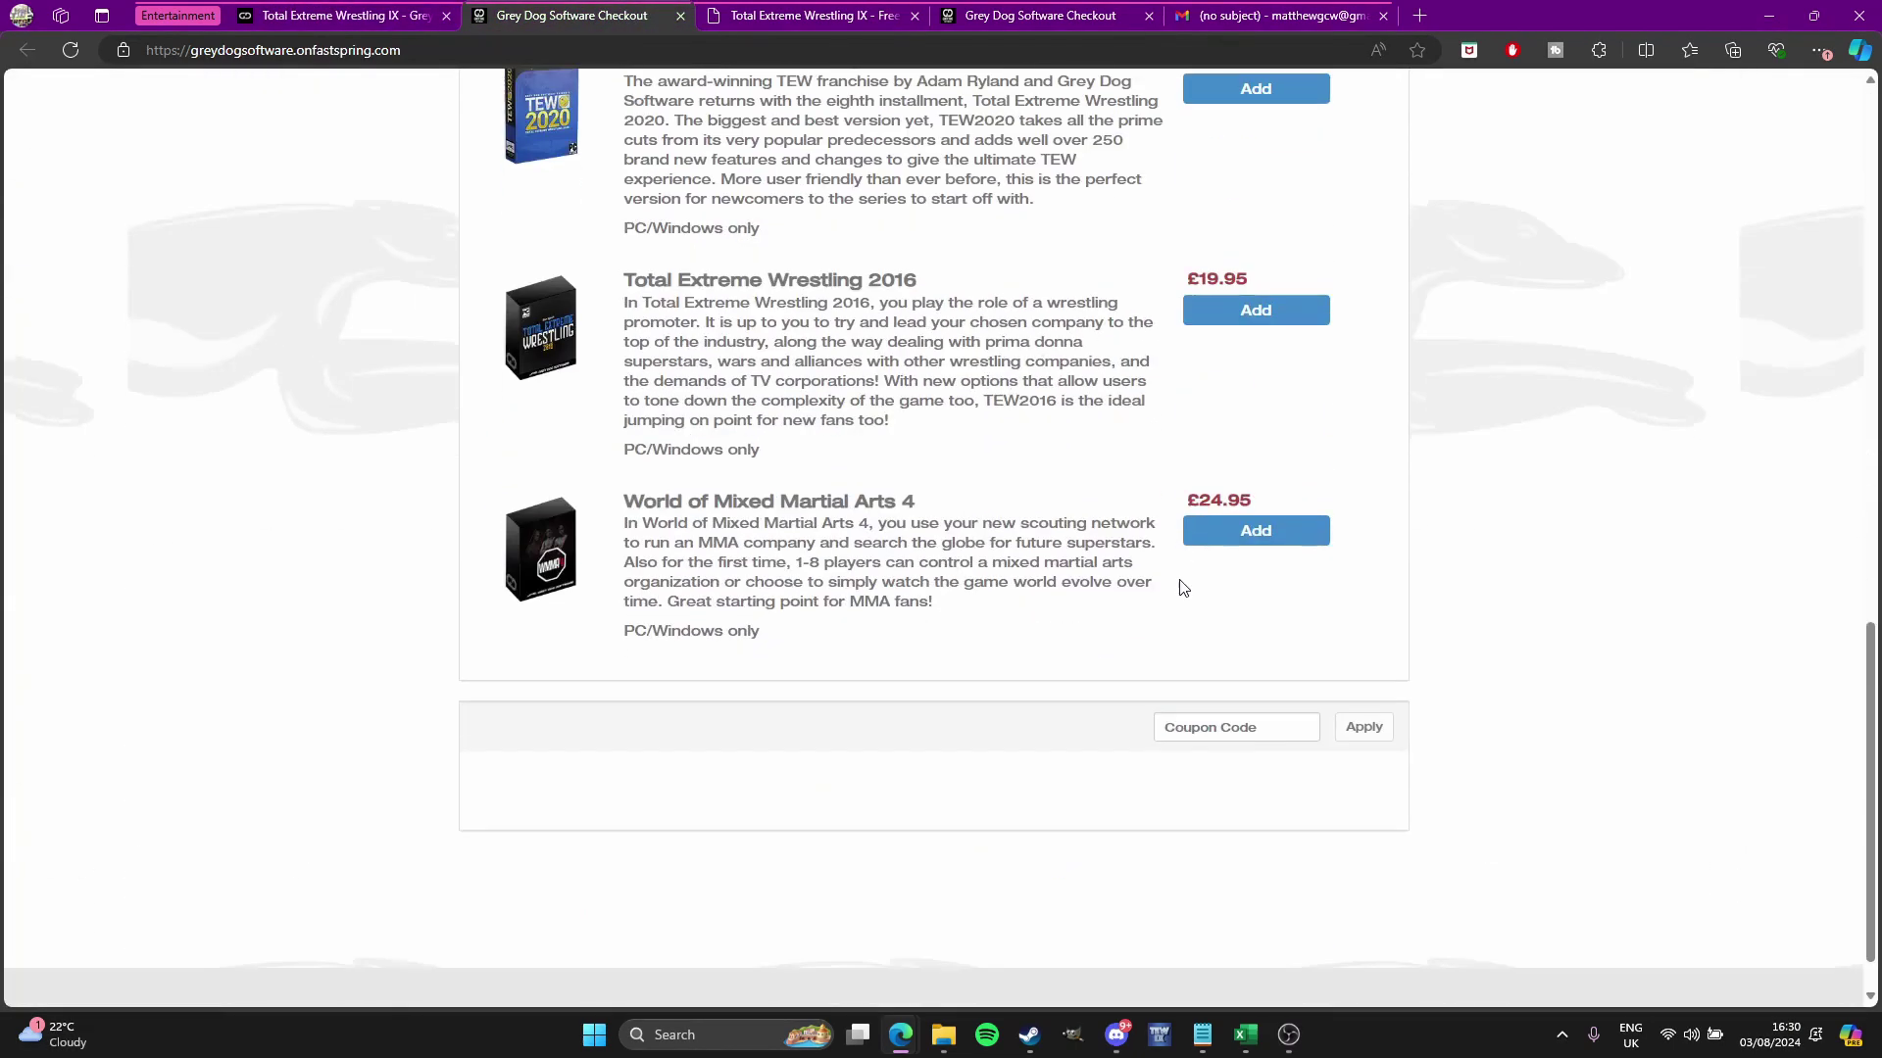
{"action": "scroll", "coordinate": [1180, 586], "scroll_direction": "up", "scroll_amount": 2}
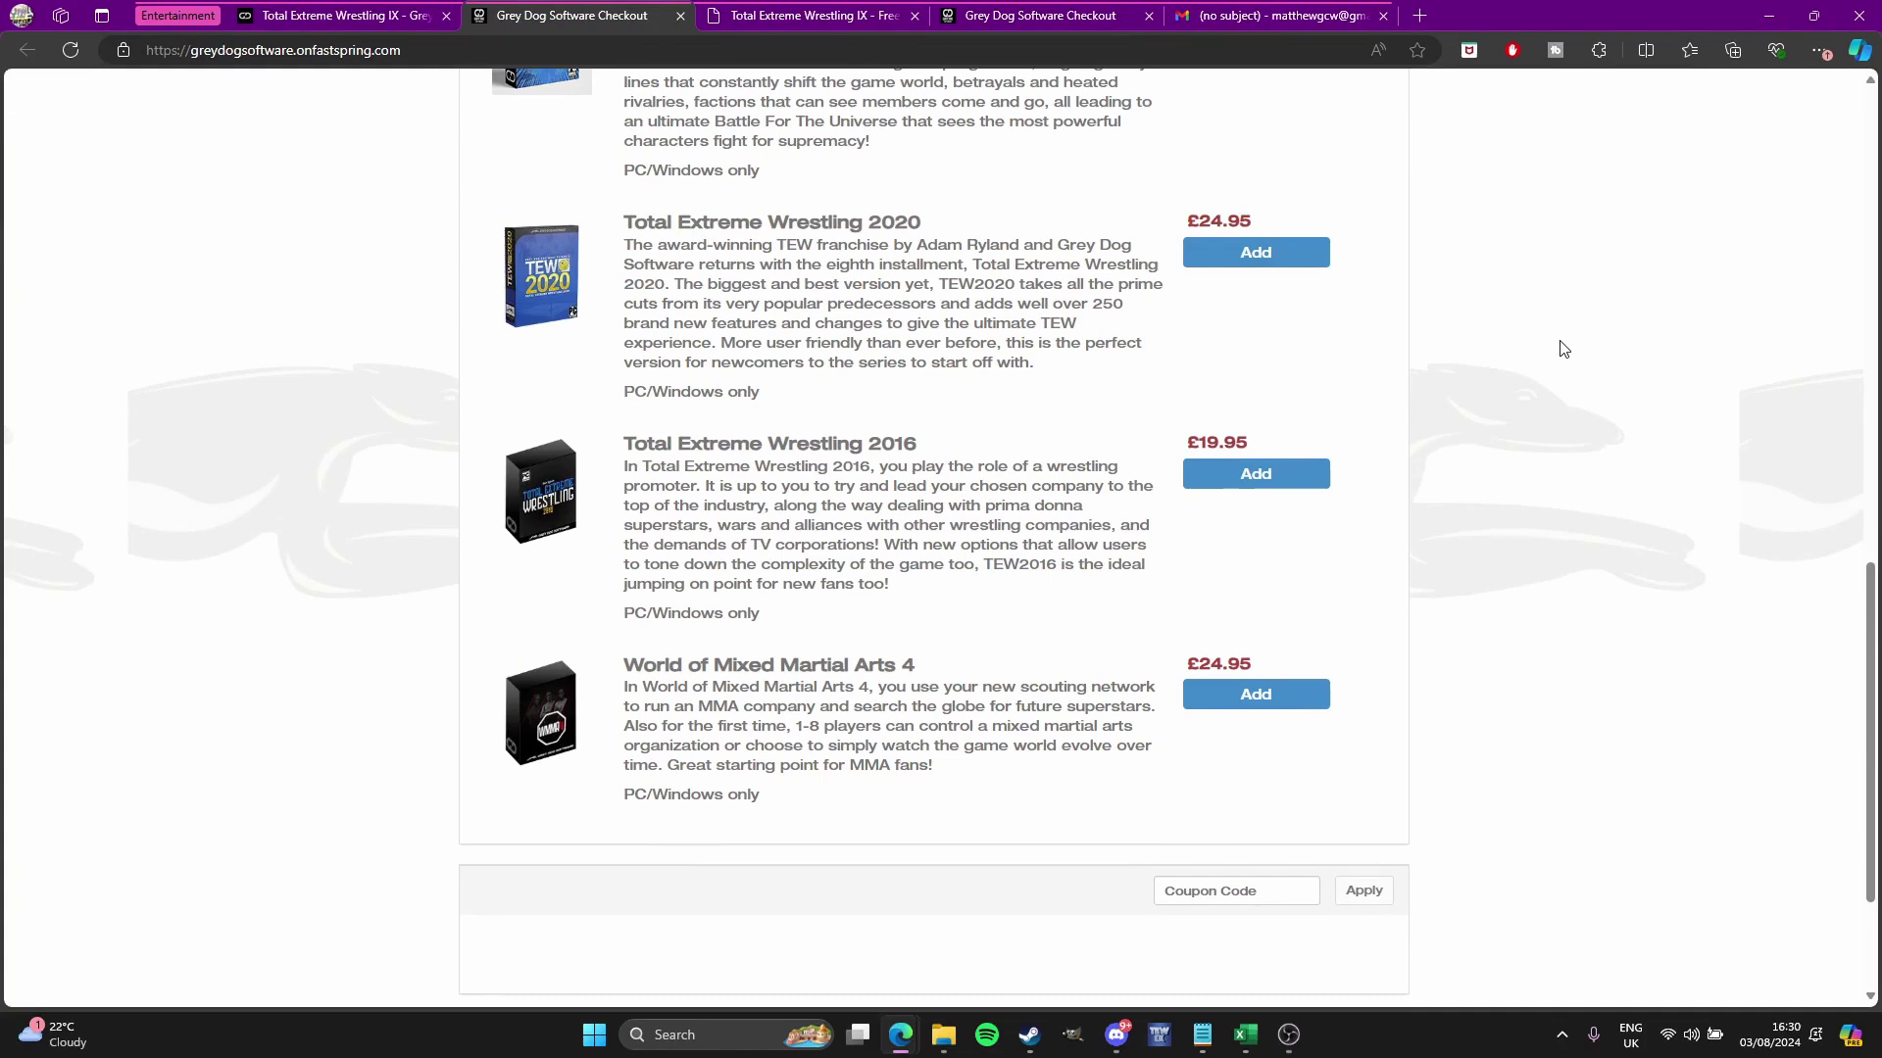
{"action": "scroll", "coordinate": [1563, 349], "scroll_direction": "up", "scroll_amount": 15}
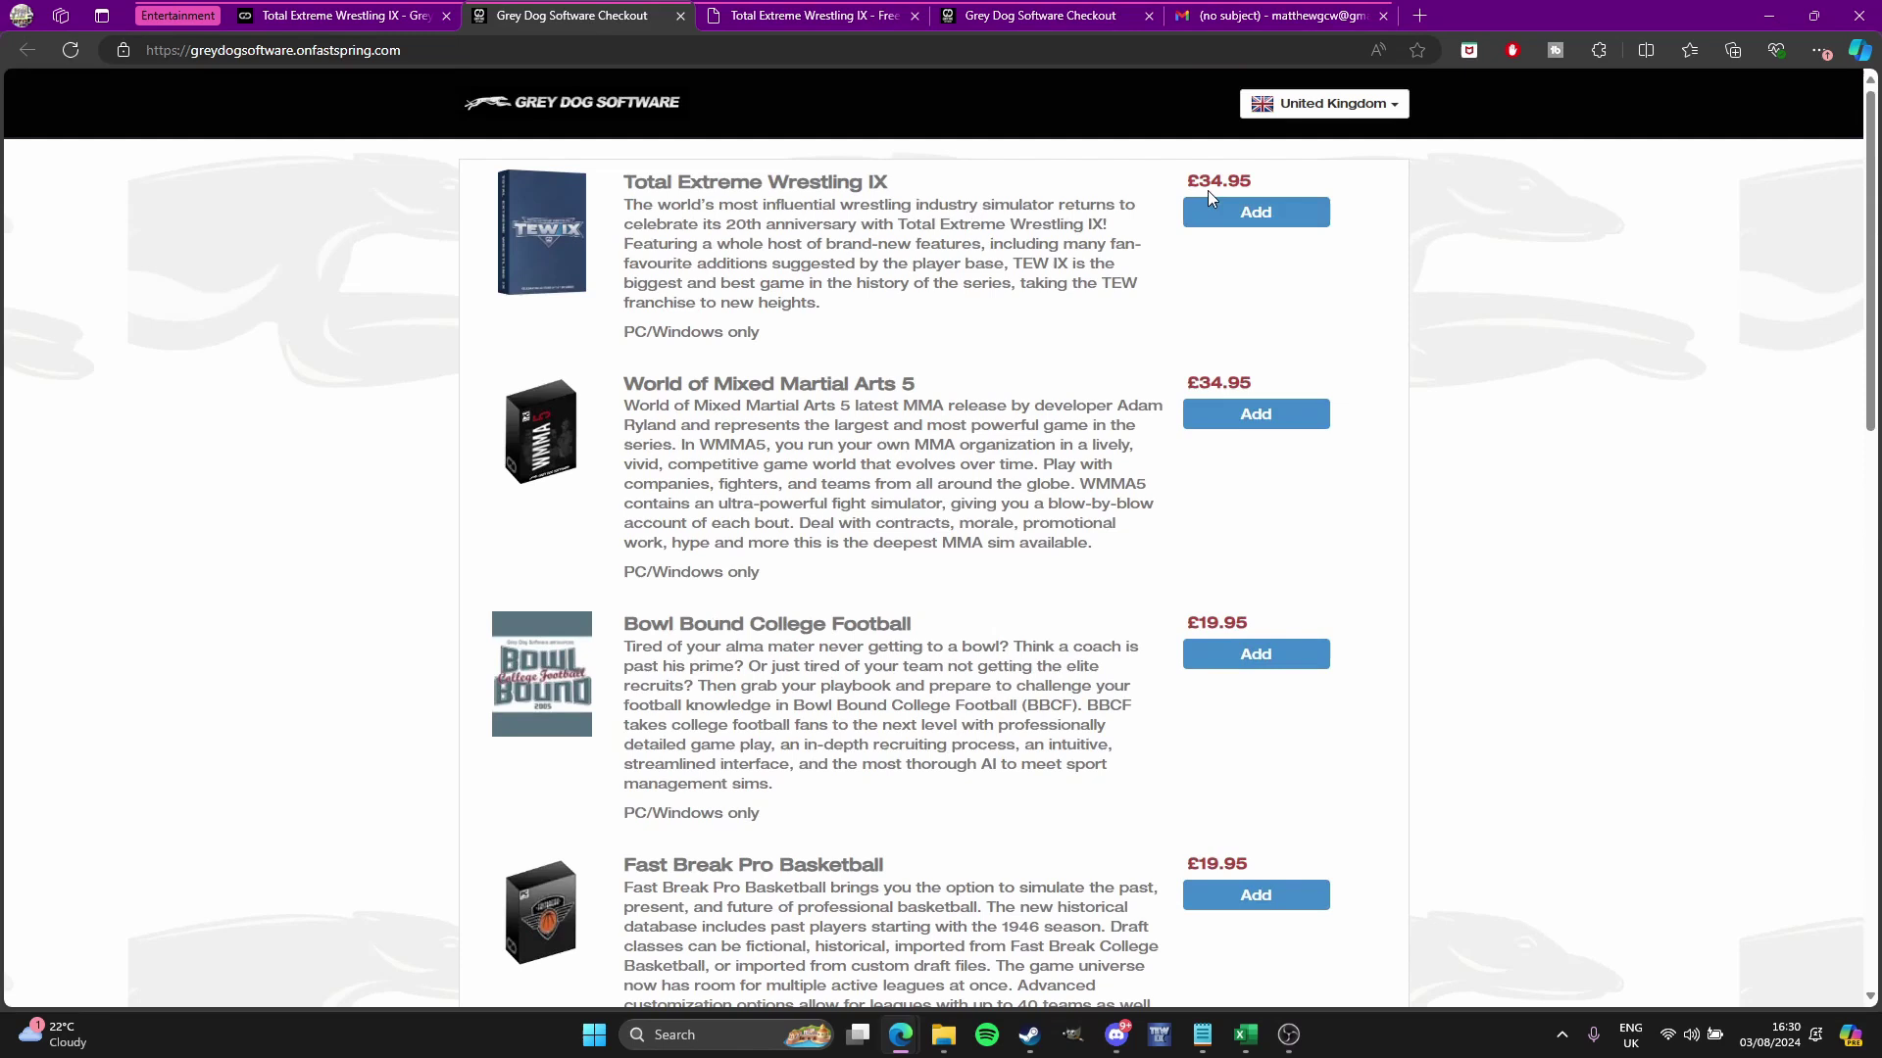
{"action": "left_click", "coordinate": [1279, 222]}
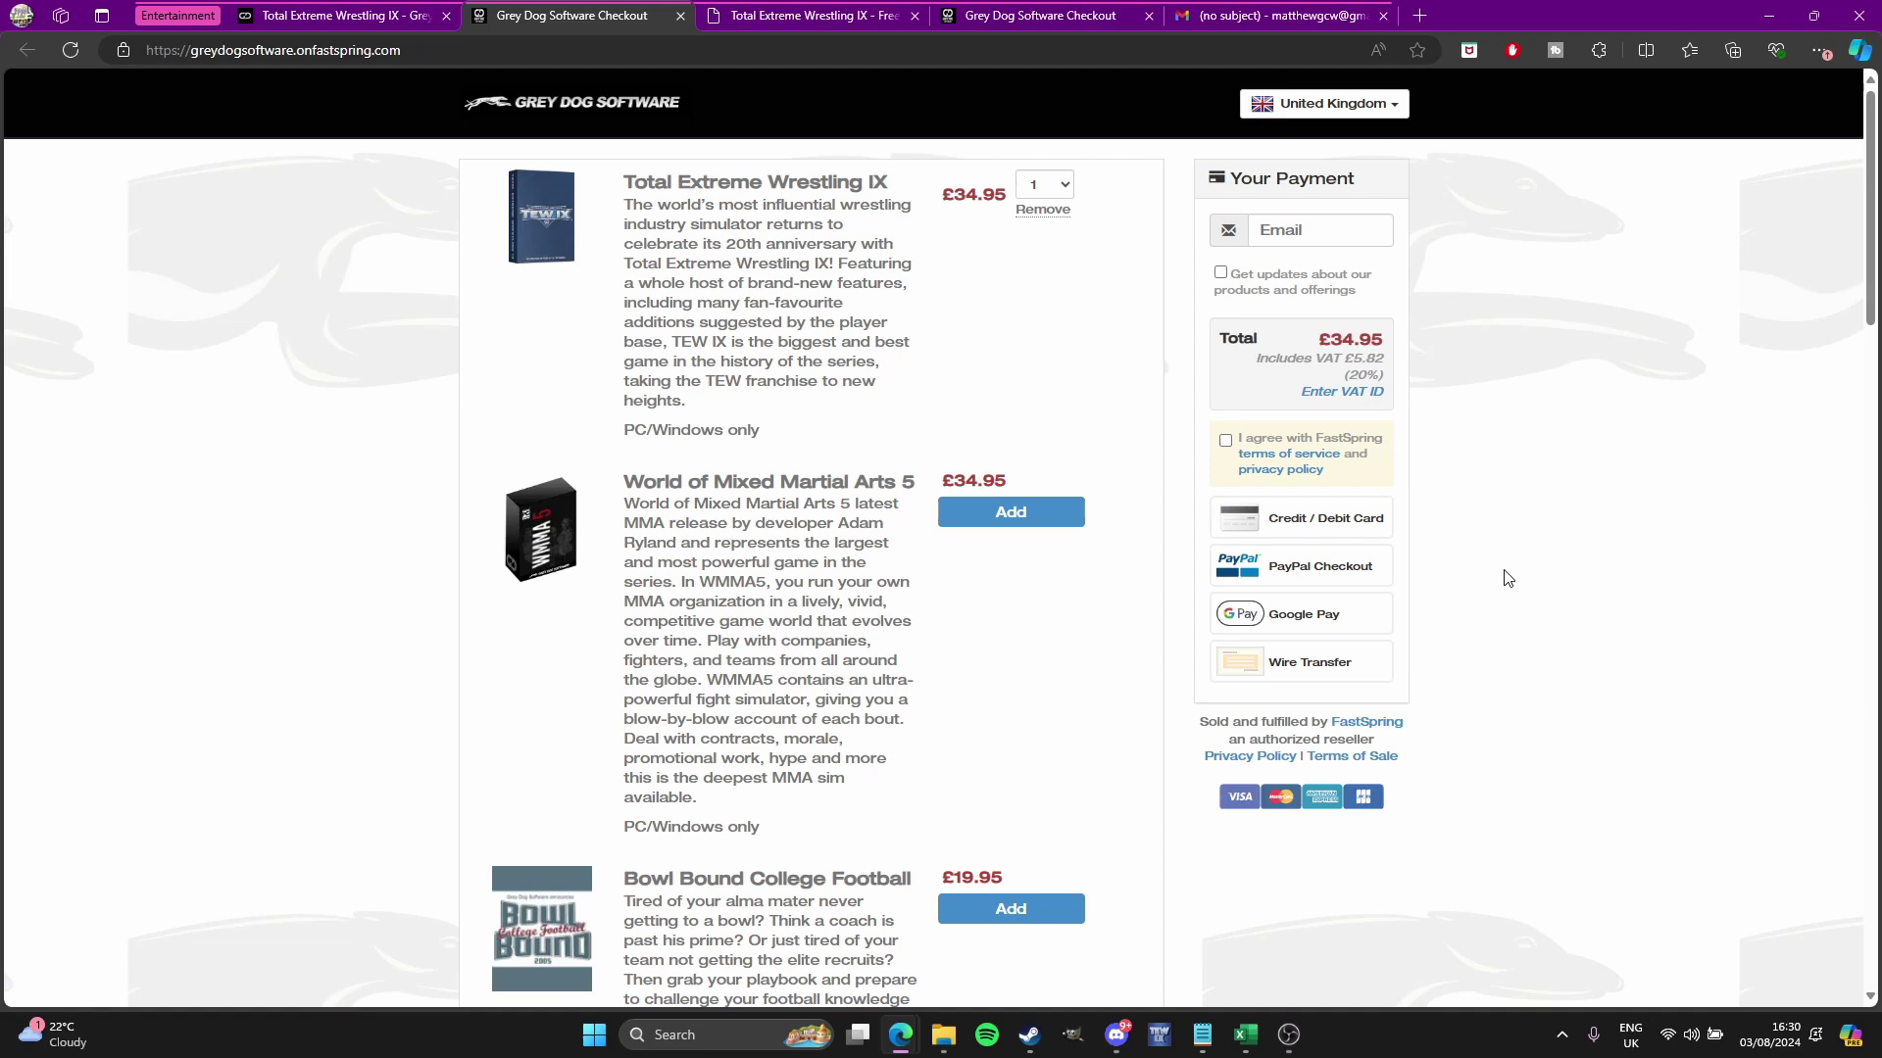
{"action": "left_click", "coordinate": [1317, 11]}
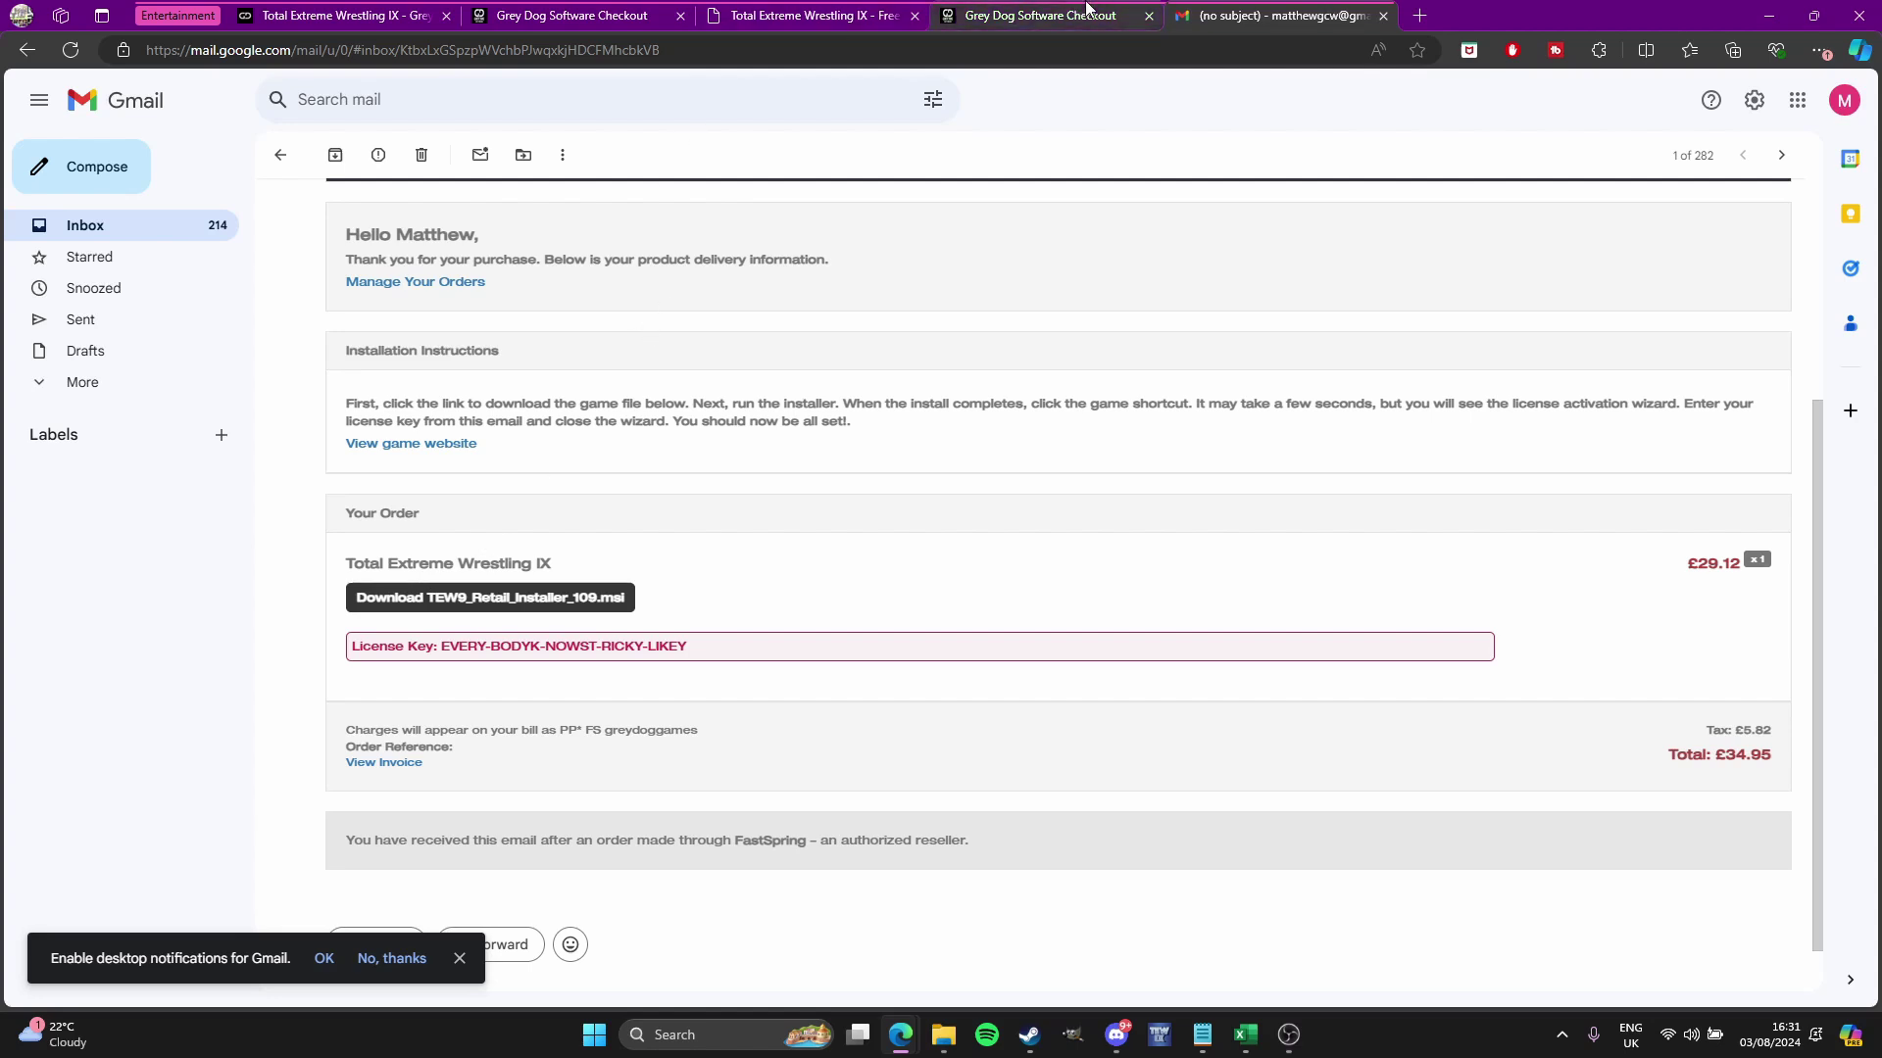
Step: Open the Total Extreme Wrestling IX Tech Support section of the Grey Dog Software forum
{"action": "left_click", "coordinate": [841, 12]}
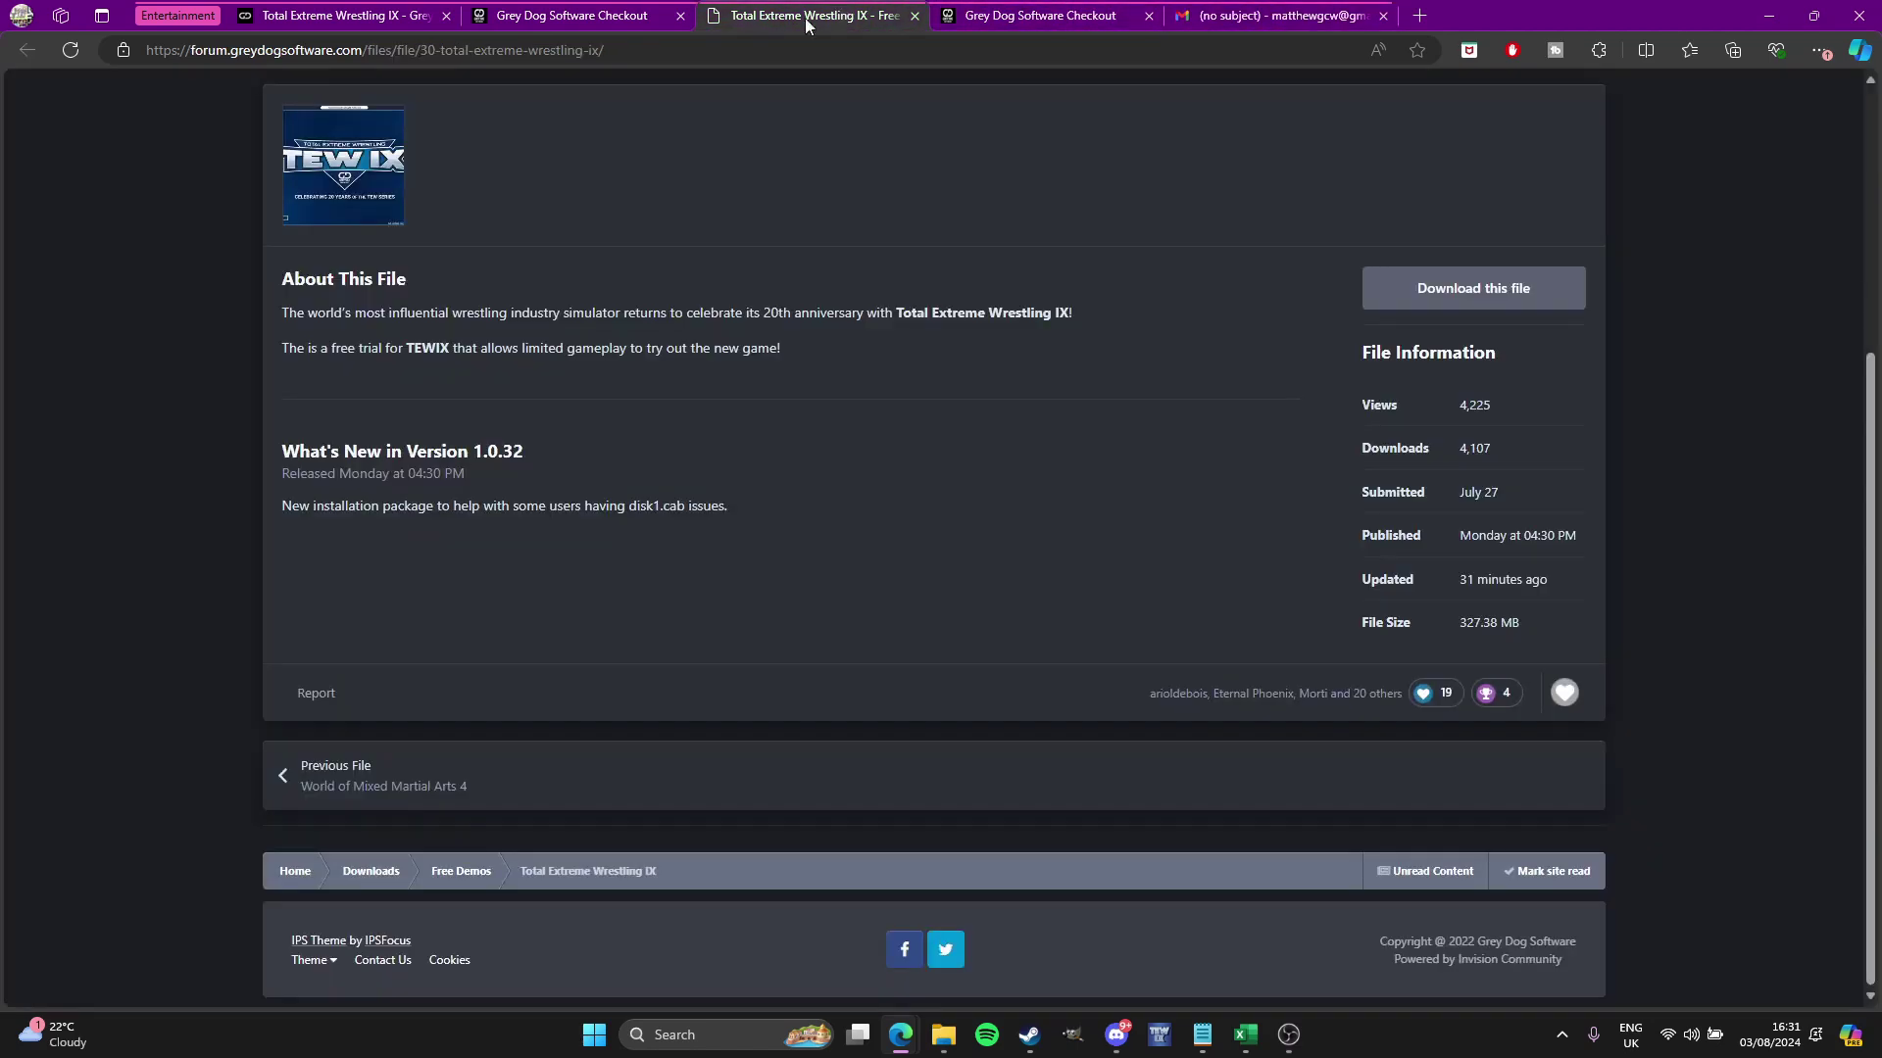
{"action": "scroll", "coordinate": [833, 257], "scroll_direction": "up", "scroll_amount": 4}
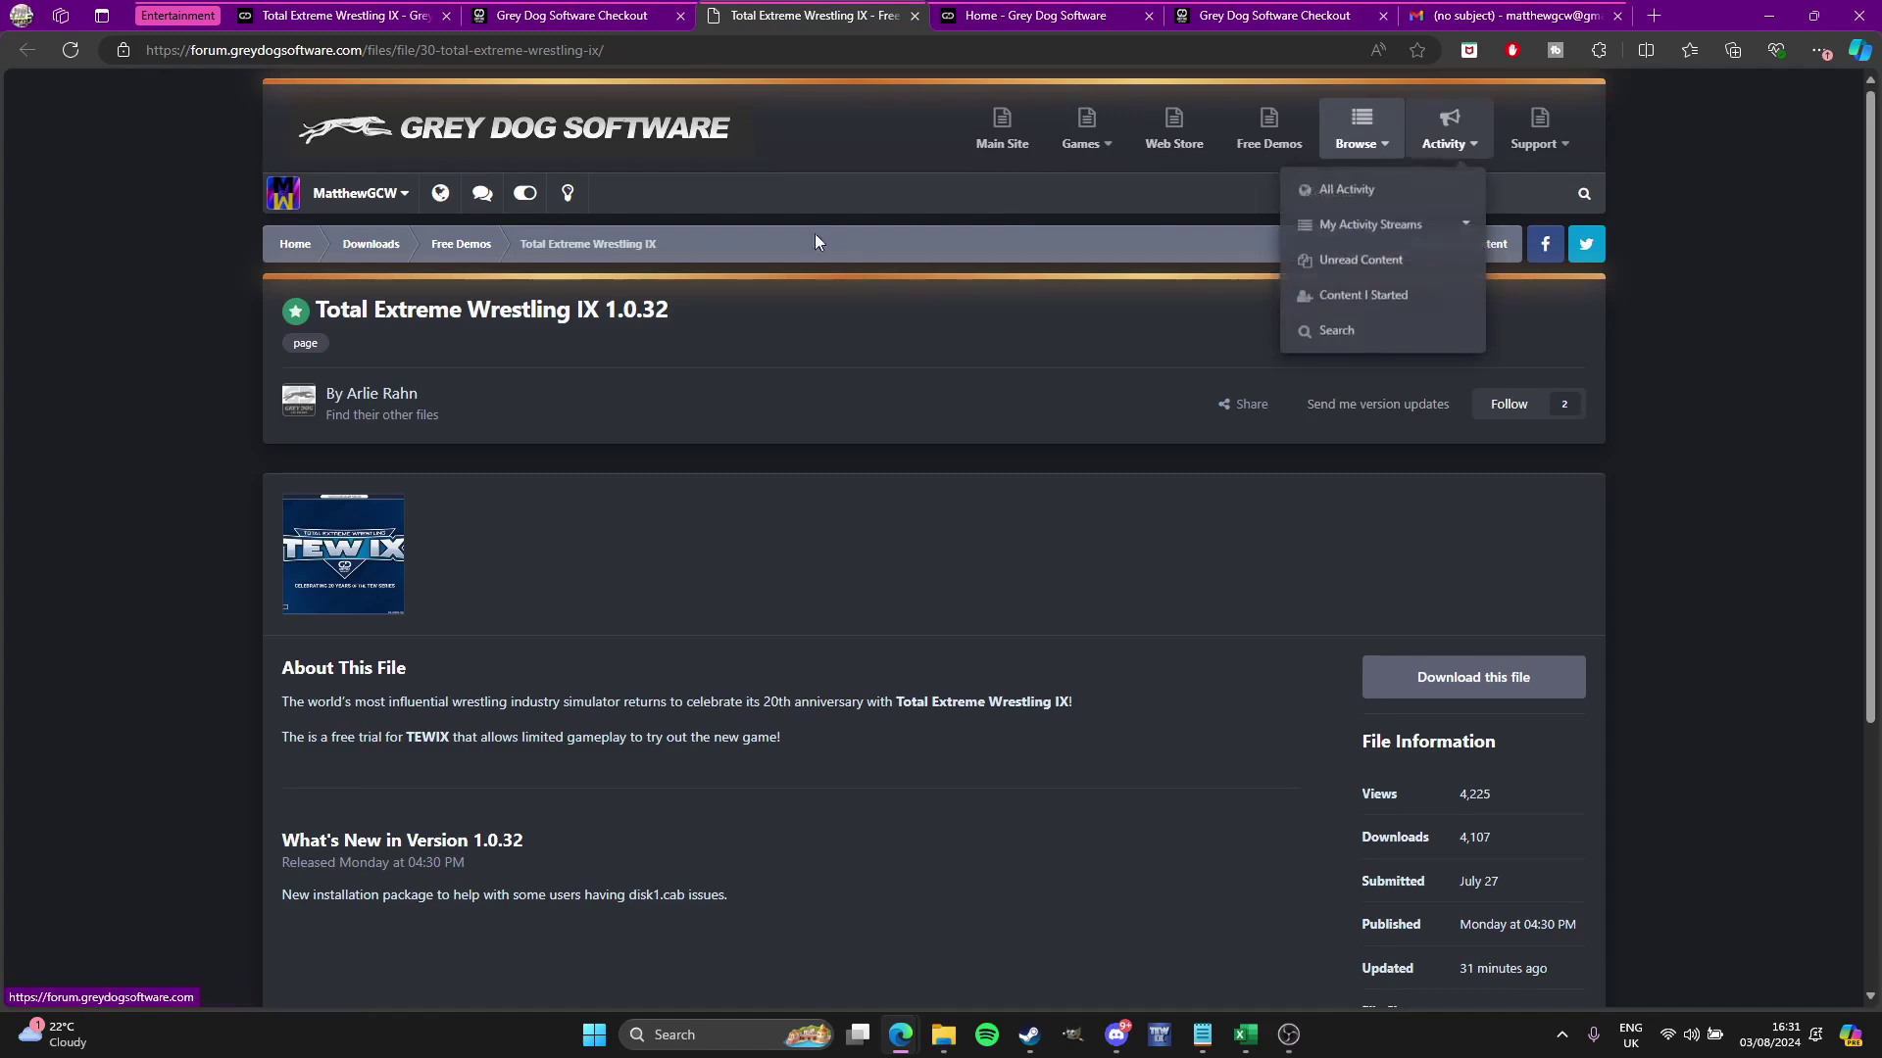
{"action": "left_click", "coordinate": [305, 245]}
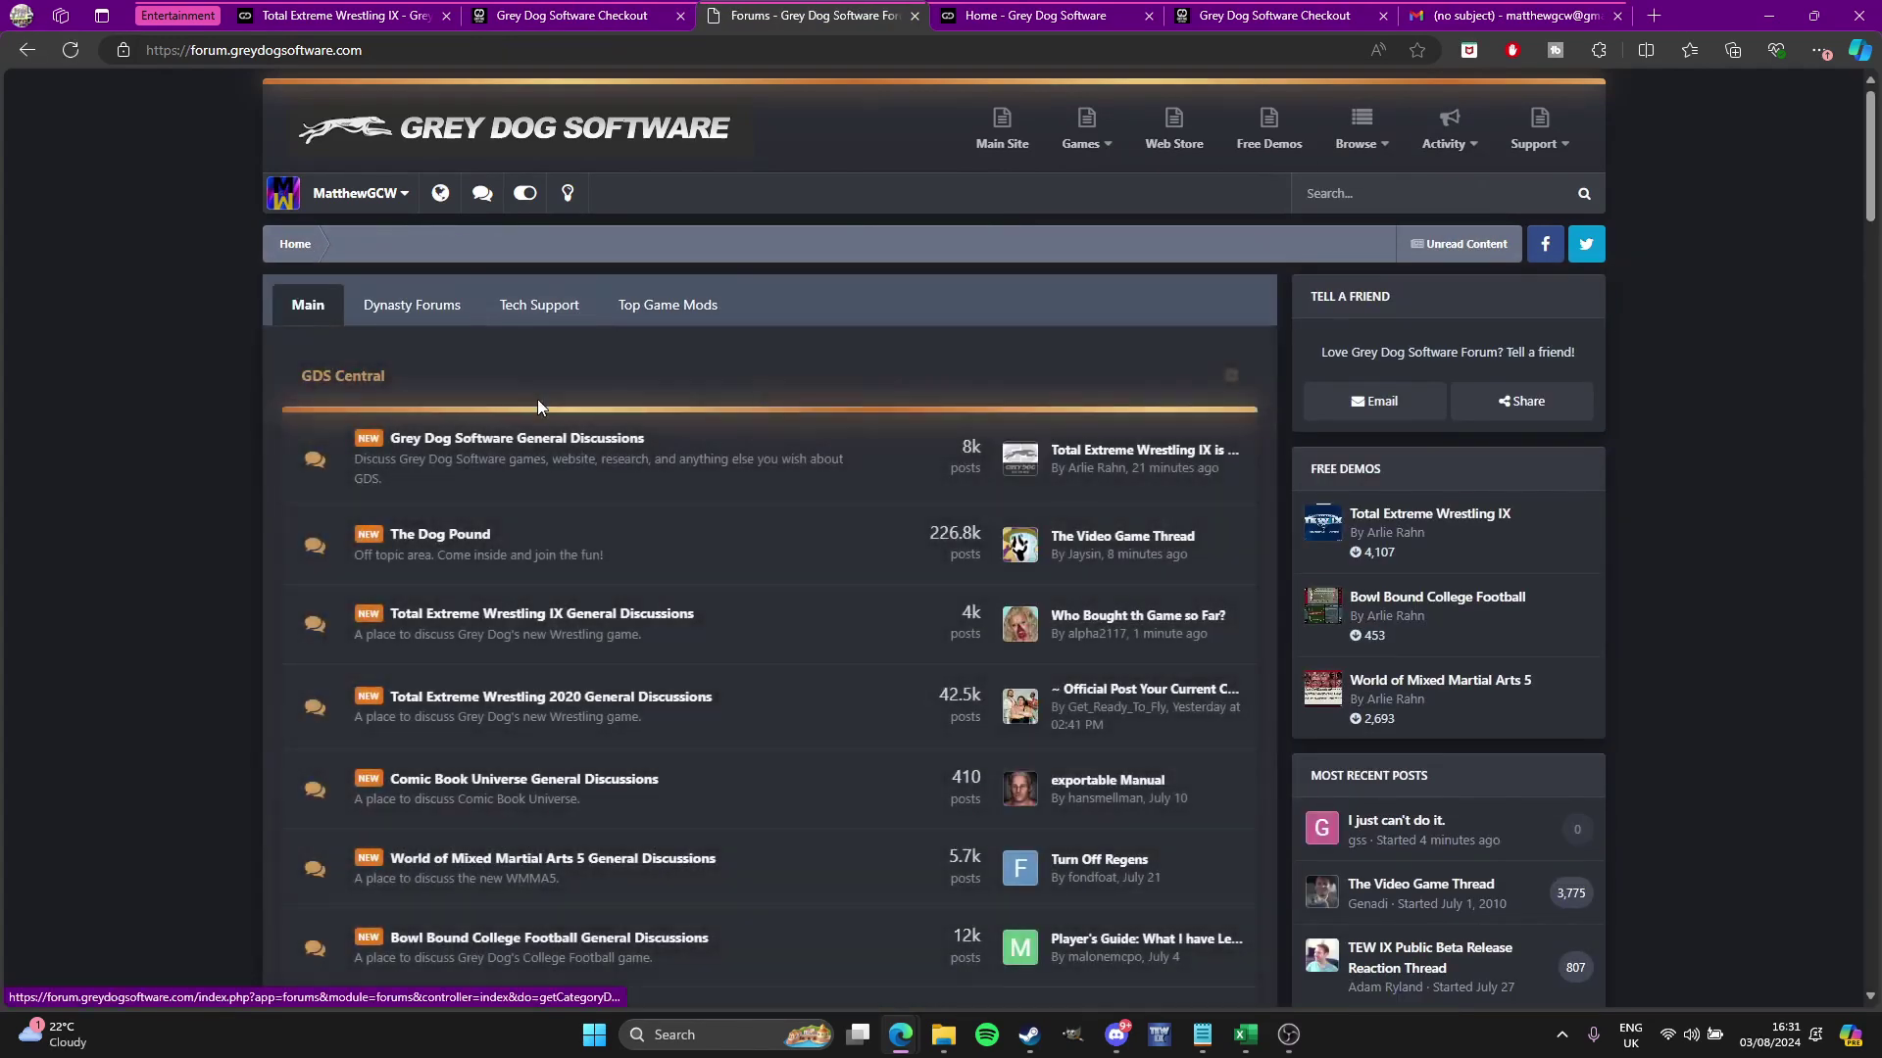
{"action": "scroll", "coordinate": [549, 402], "scroll_direction": "down", "scroll_amount": 9}
{"action": "scroll", "coordinate": [555, 410], "scroll_direction": "down", "scroll_amount": 3}
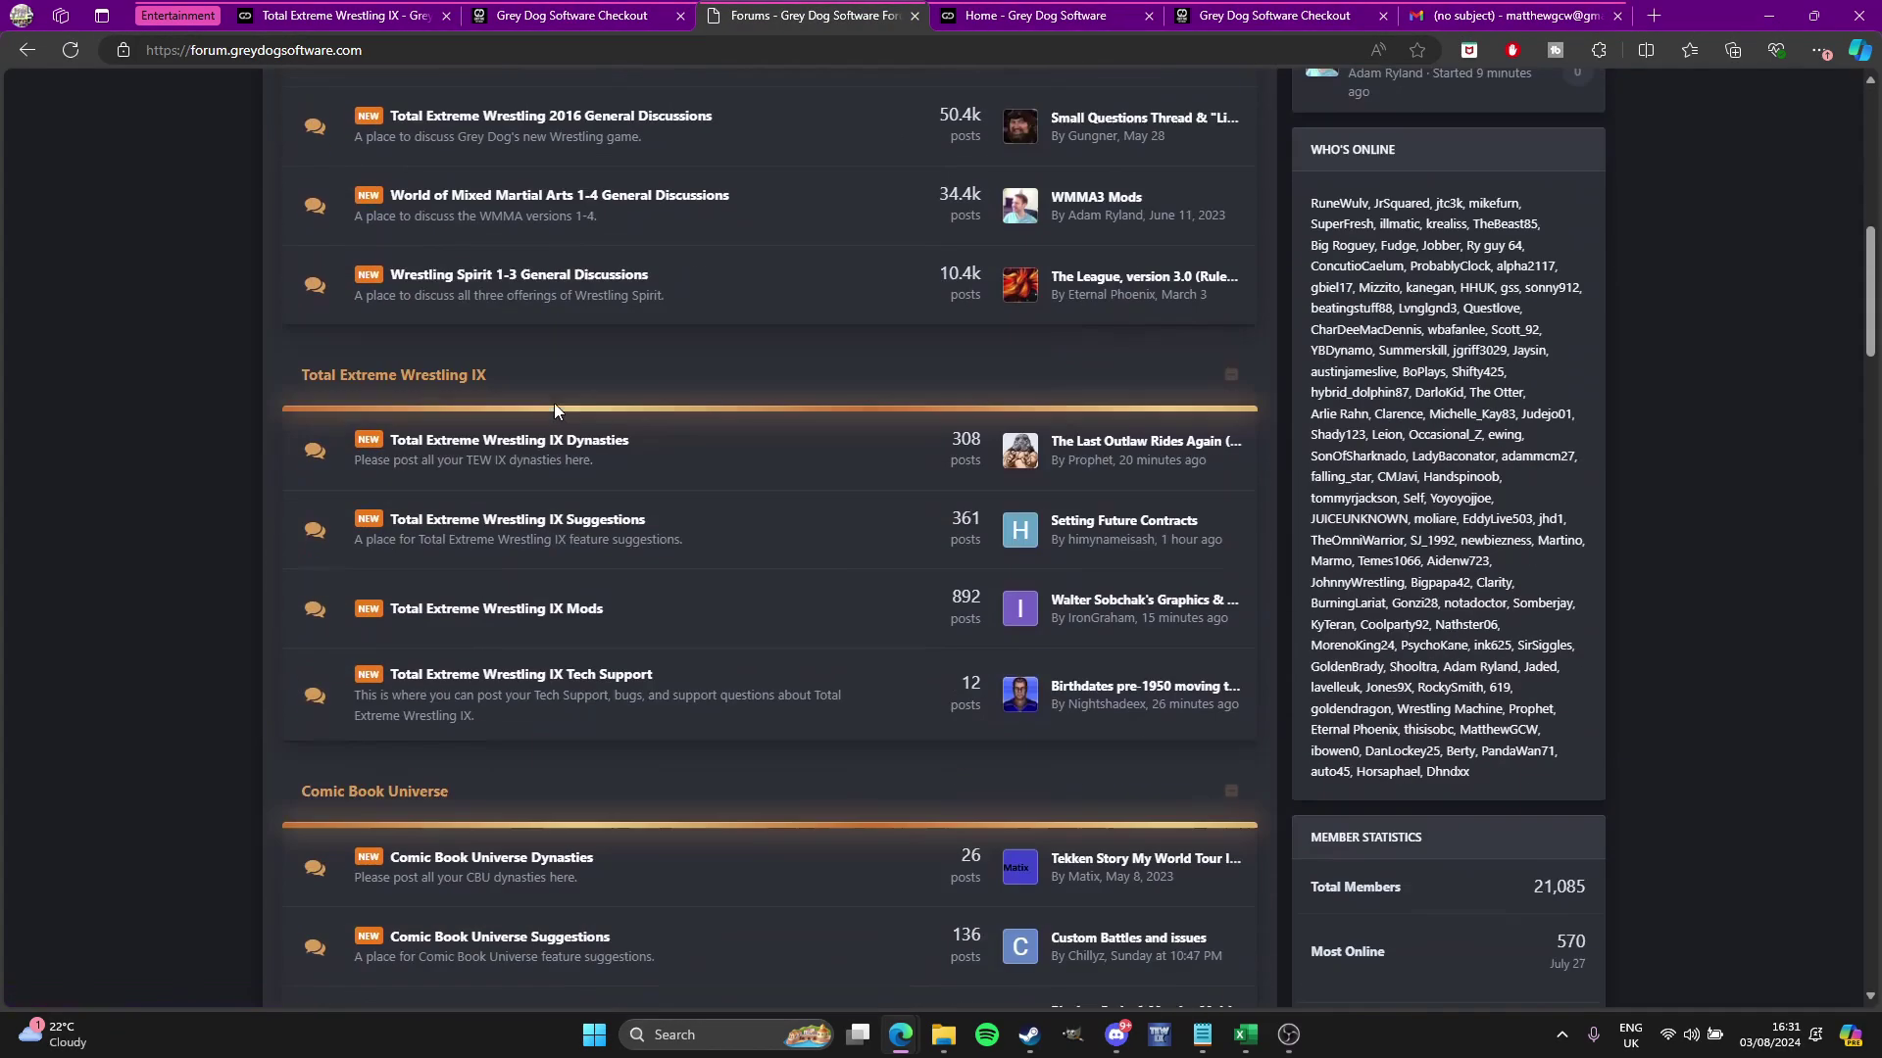
{"action": "left_click", "coordinate": [589, 679]}
{"action": "scroll", "coordinate": [590, 693], "scroll_direction": "down", "scroll_amount": 1}
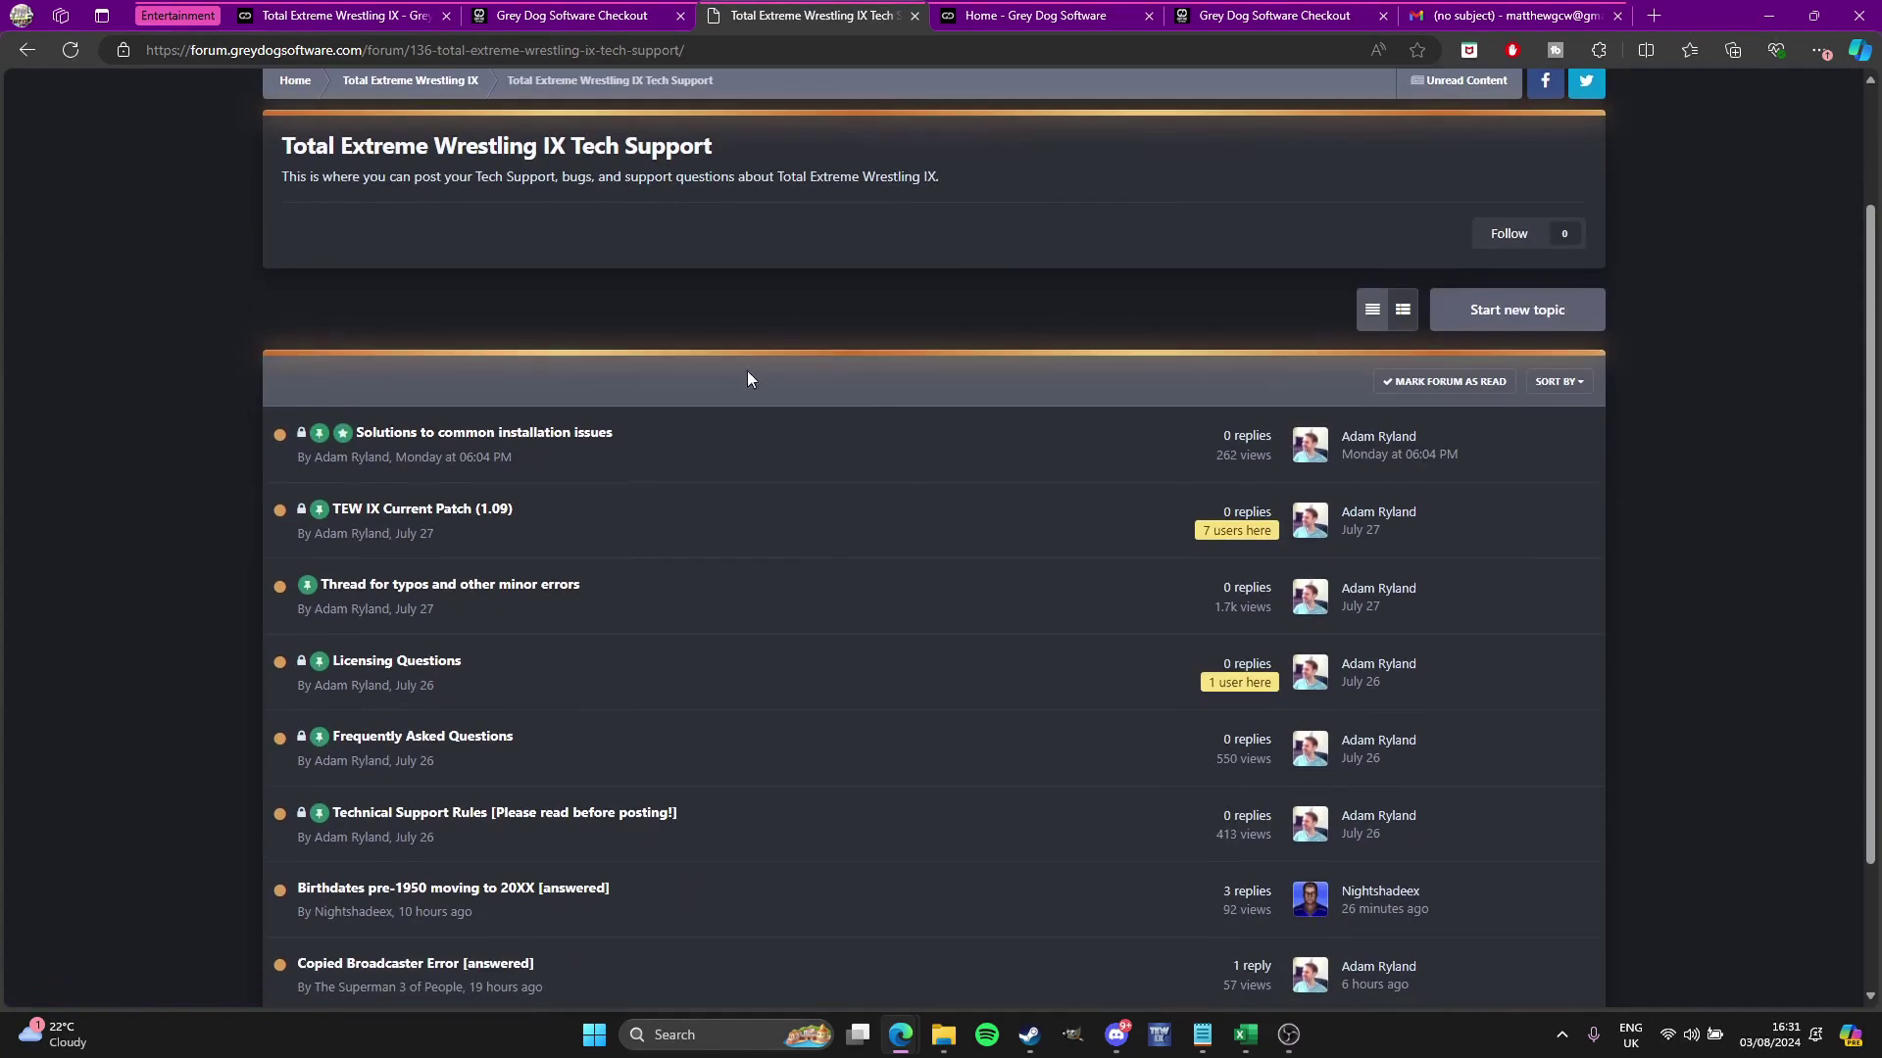
Step: Open the TEW IX Current Patch (1.09) topic and read its download and installation instructions
{"action": "left_click", "coordinate": [473, 553]}
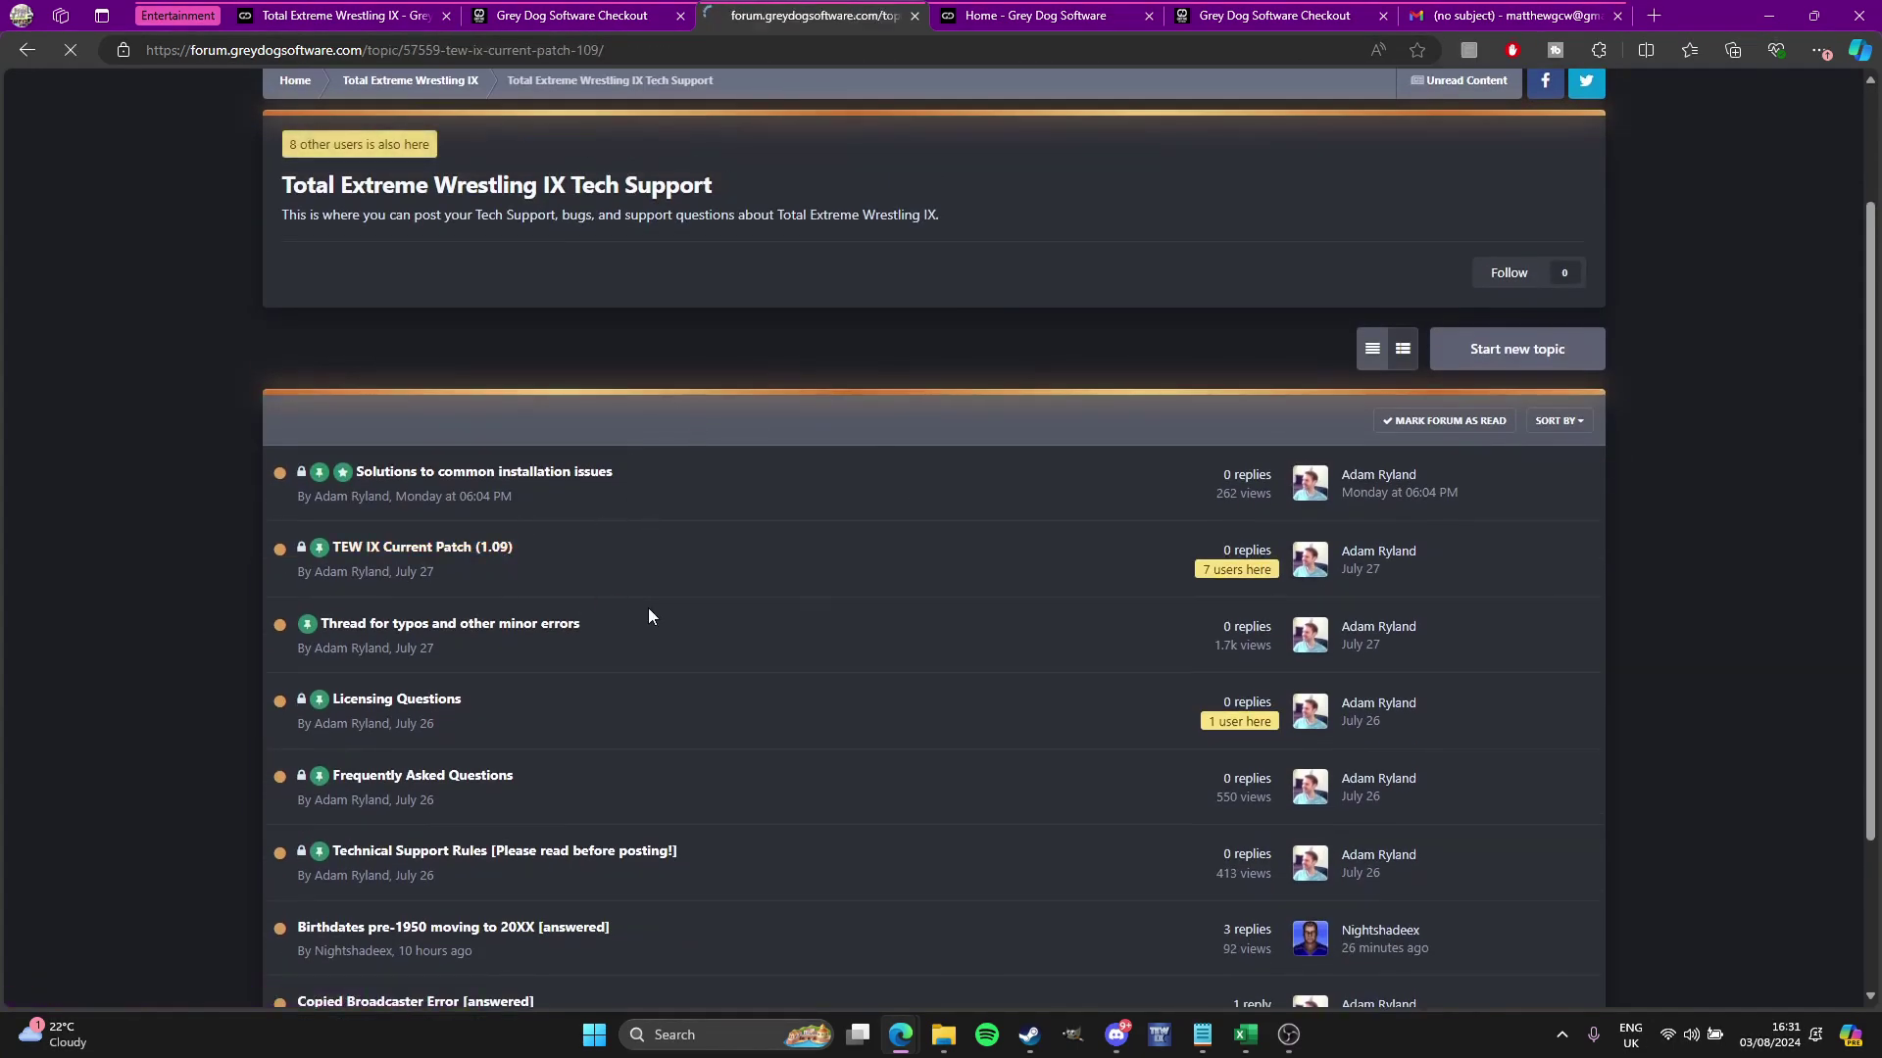
{"action": "scroll", "coordinate": [649, 611], "scroll_direction": "down", "scroll_amount": 3}
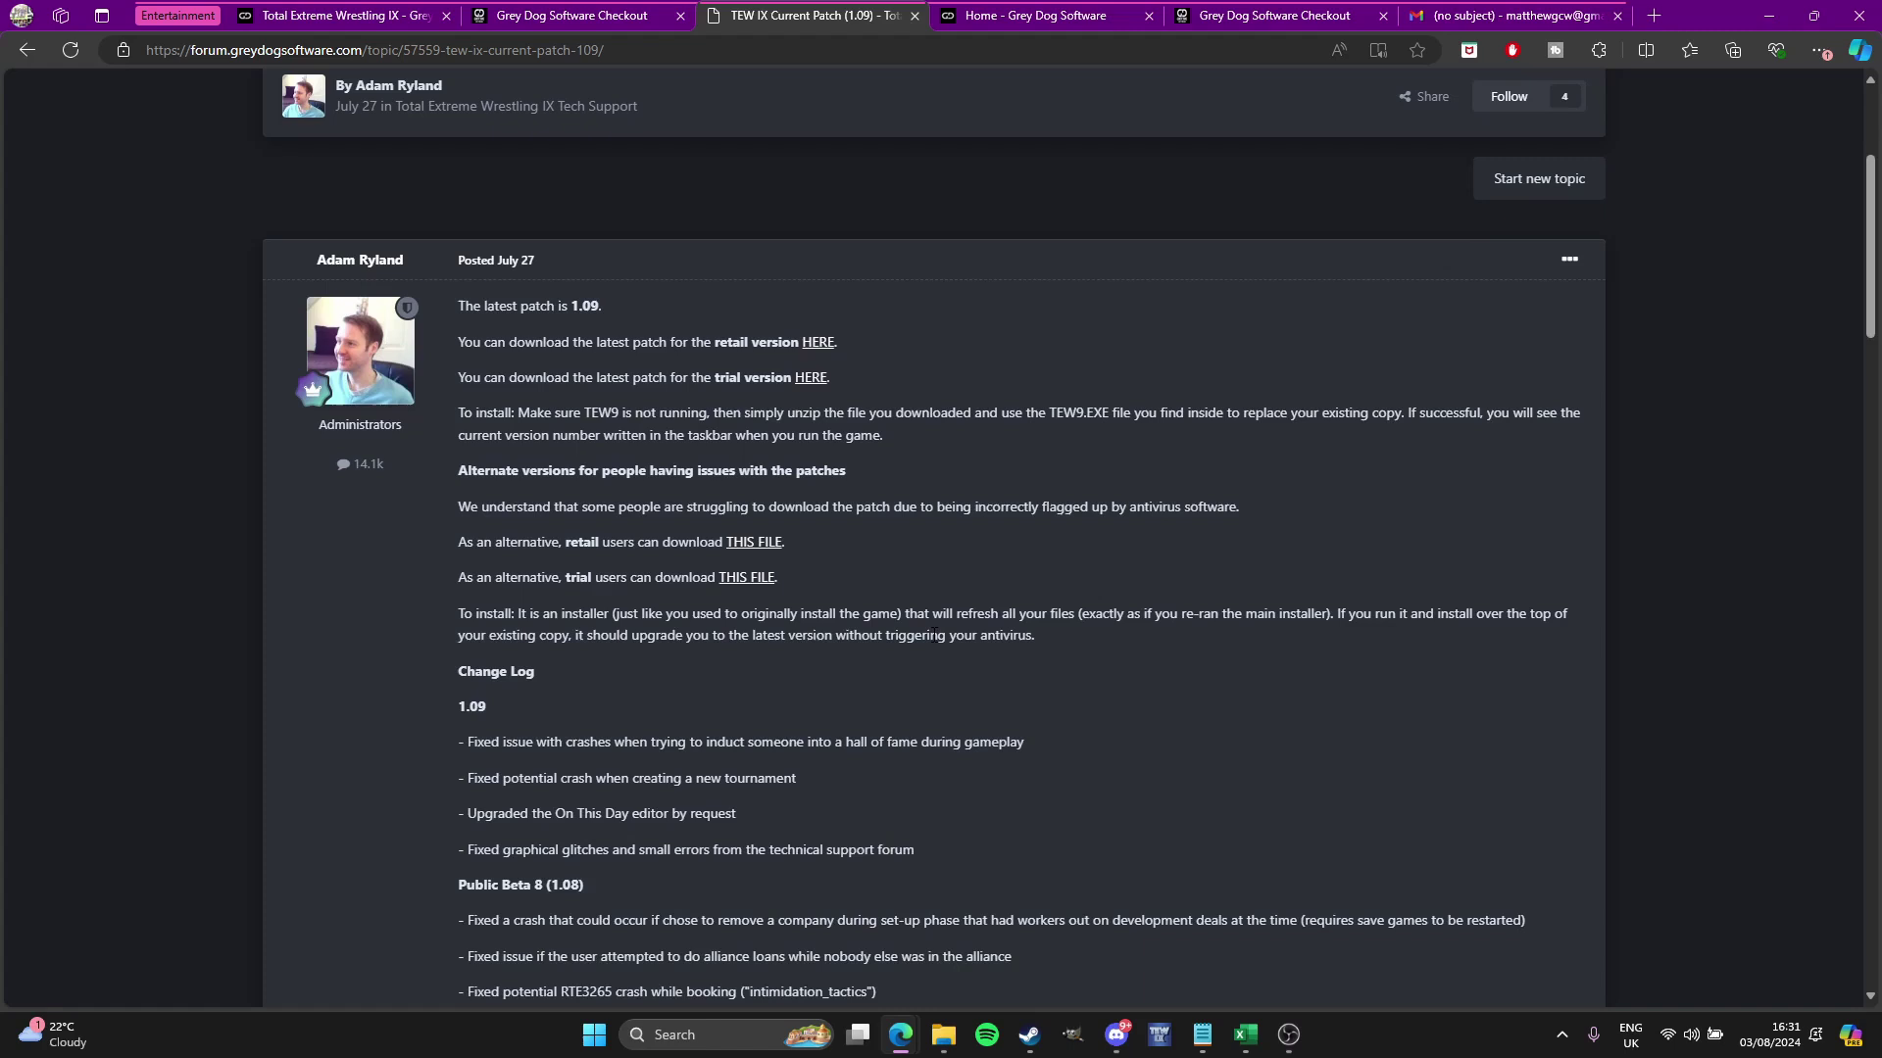
{"action": "scroll", "coordinate": [933, 633], "scroll_direction": "up", "scroll_amount": 3}
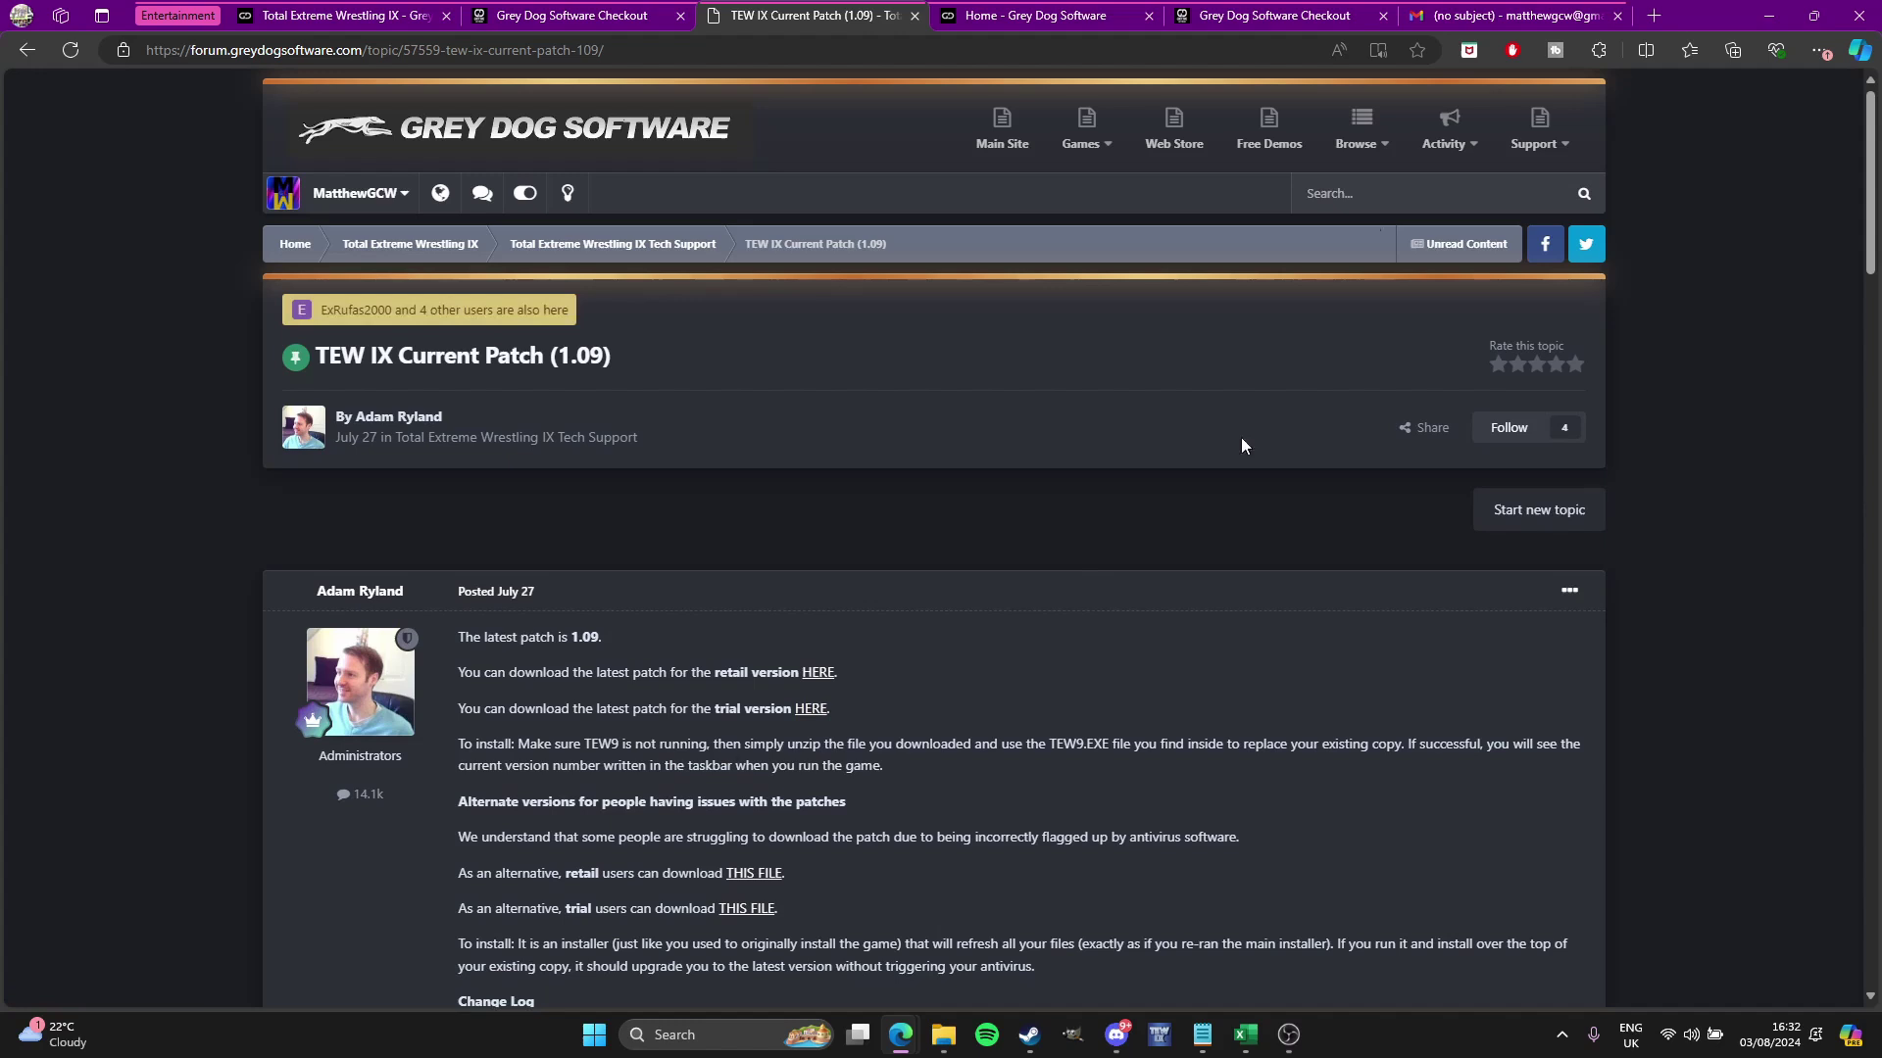
Step: Install Total Extreme Wrestling IX into the proposed folder using TEW9_Retail_Installer_109 from Downloads
{"action": "left_click", "coordinate": [1509, 12]}
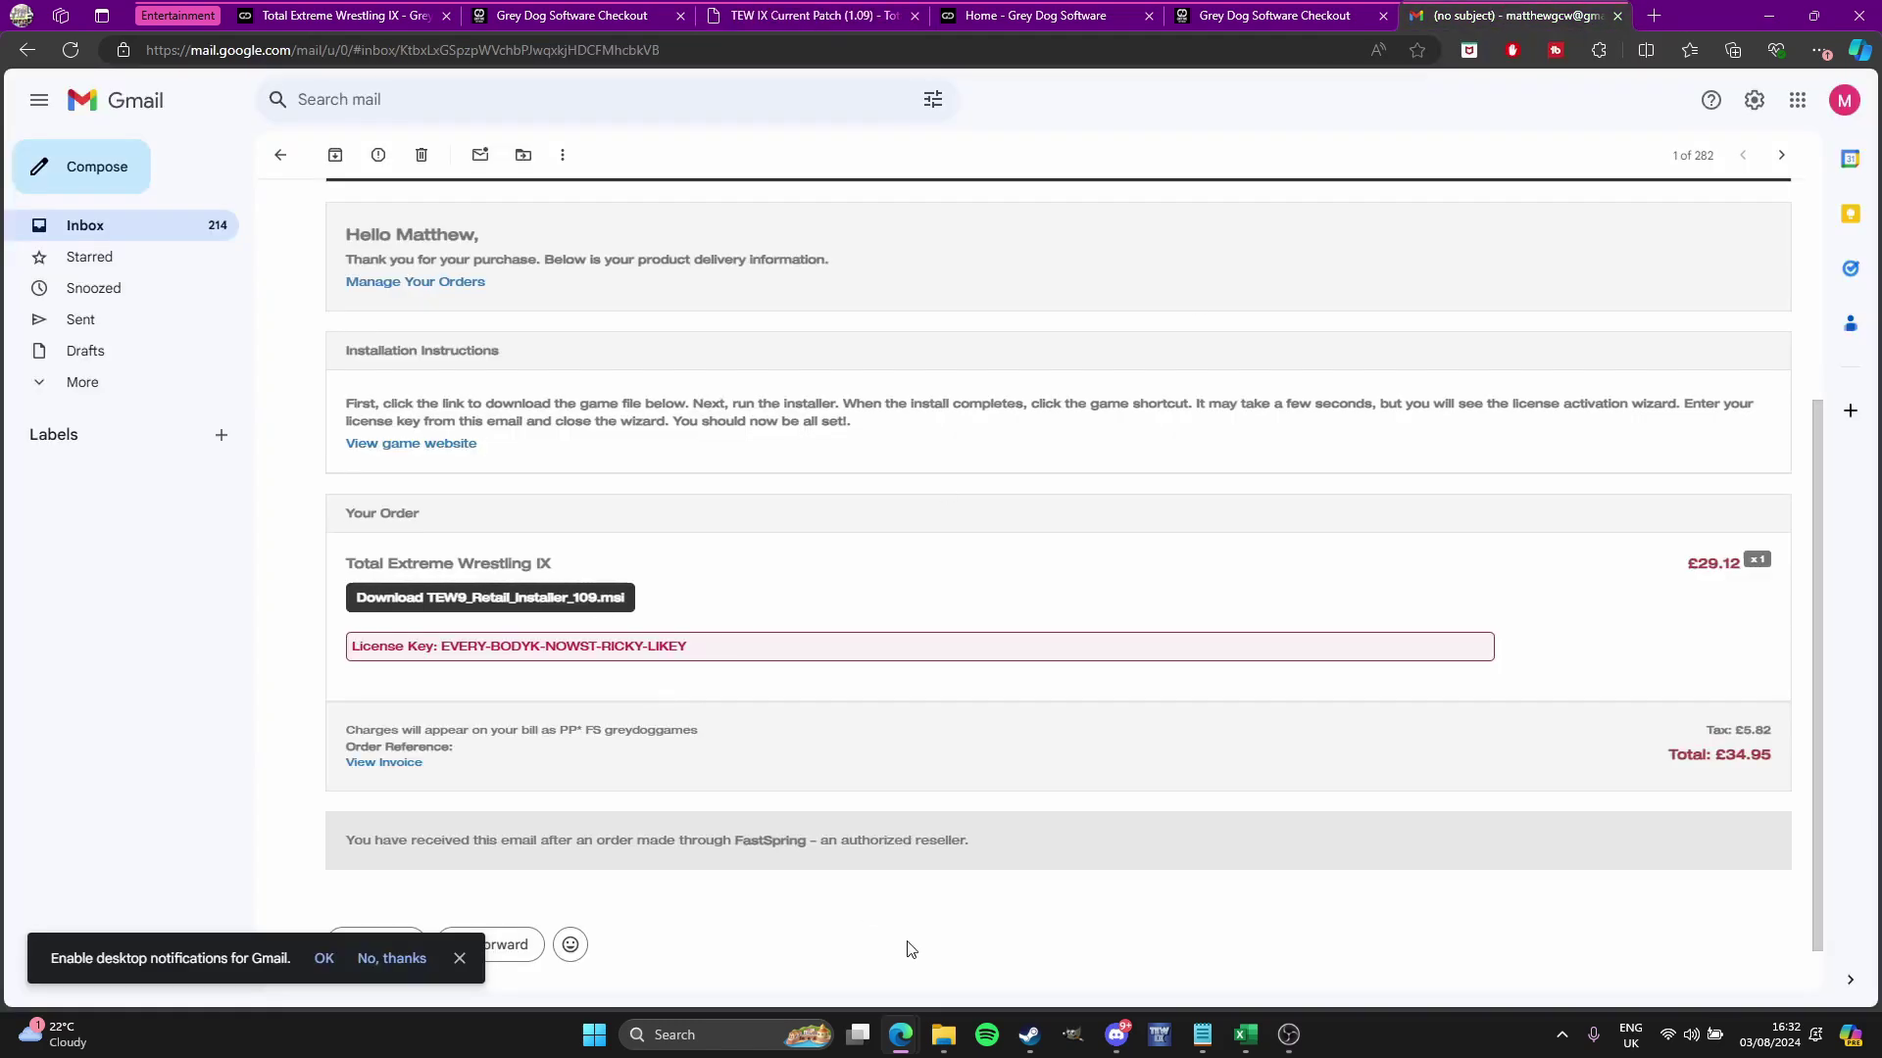
{"action": "left_click", "coordinate": [943, 1033]}
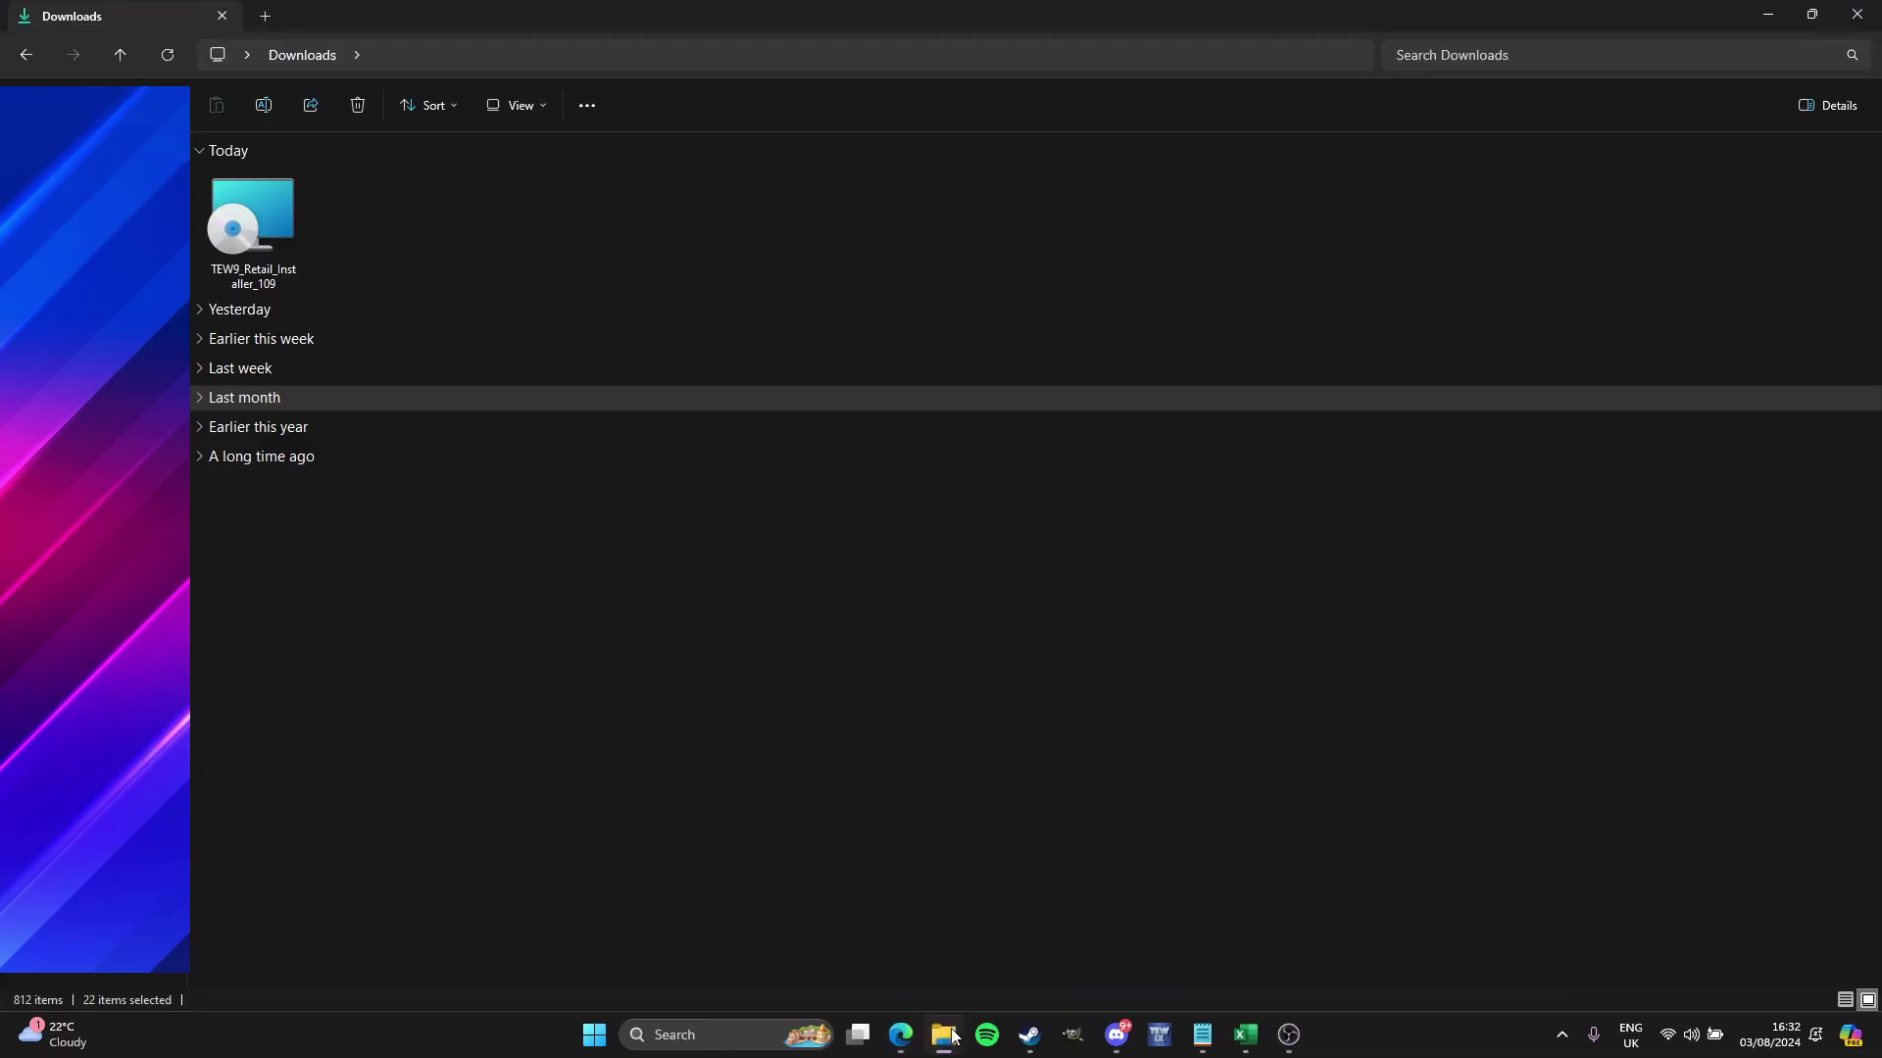
{"action": "double_click", "coordinate": [255, 247]}
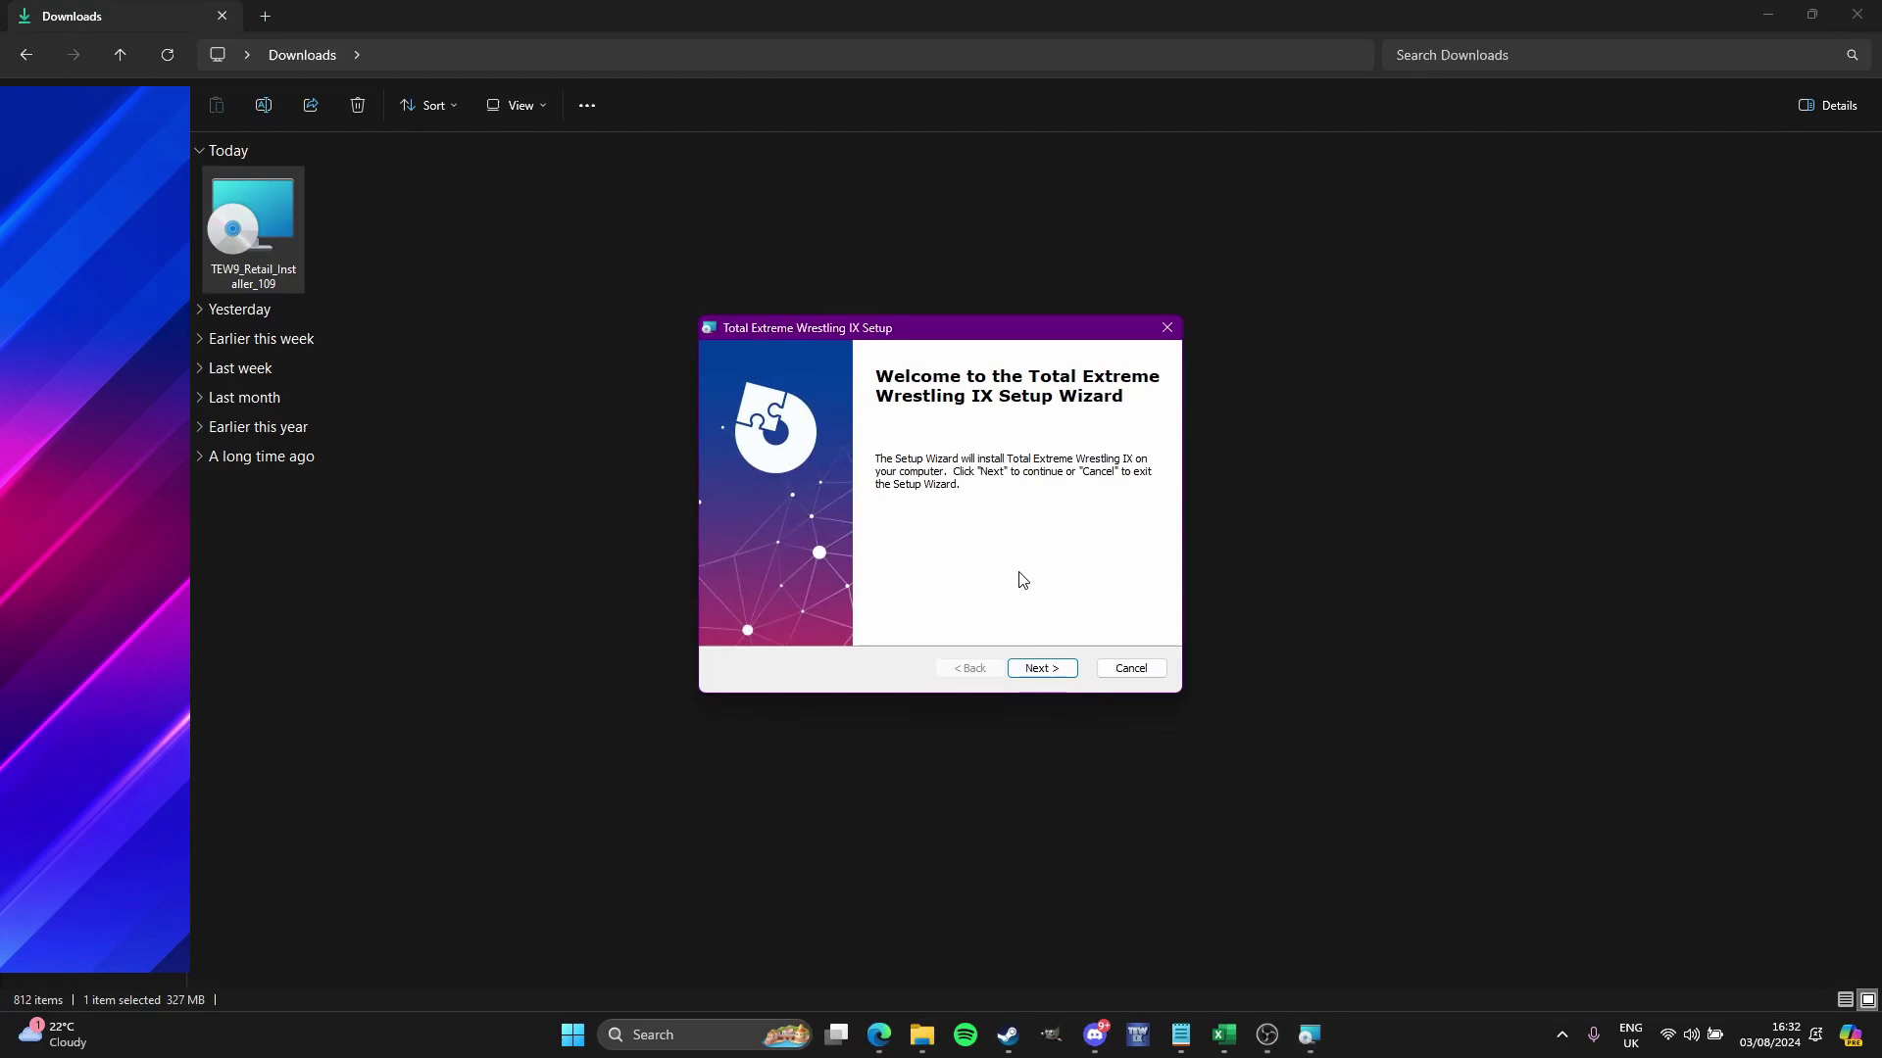
{"action": "left_click", "coordinate": [1039, 669]}
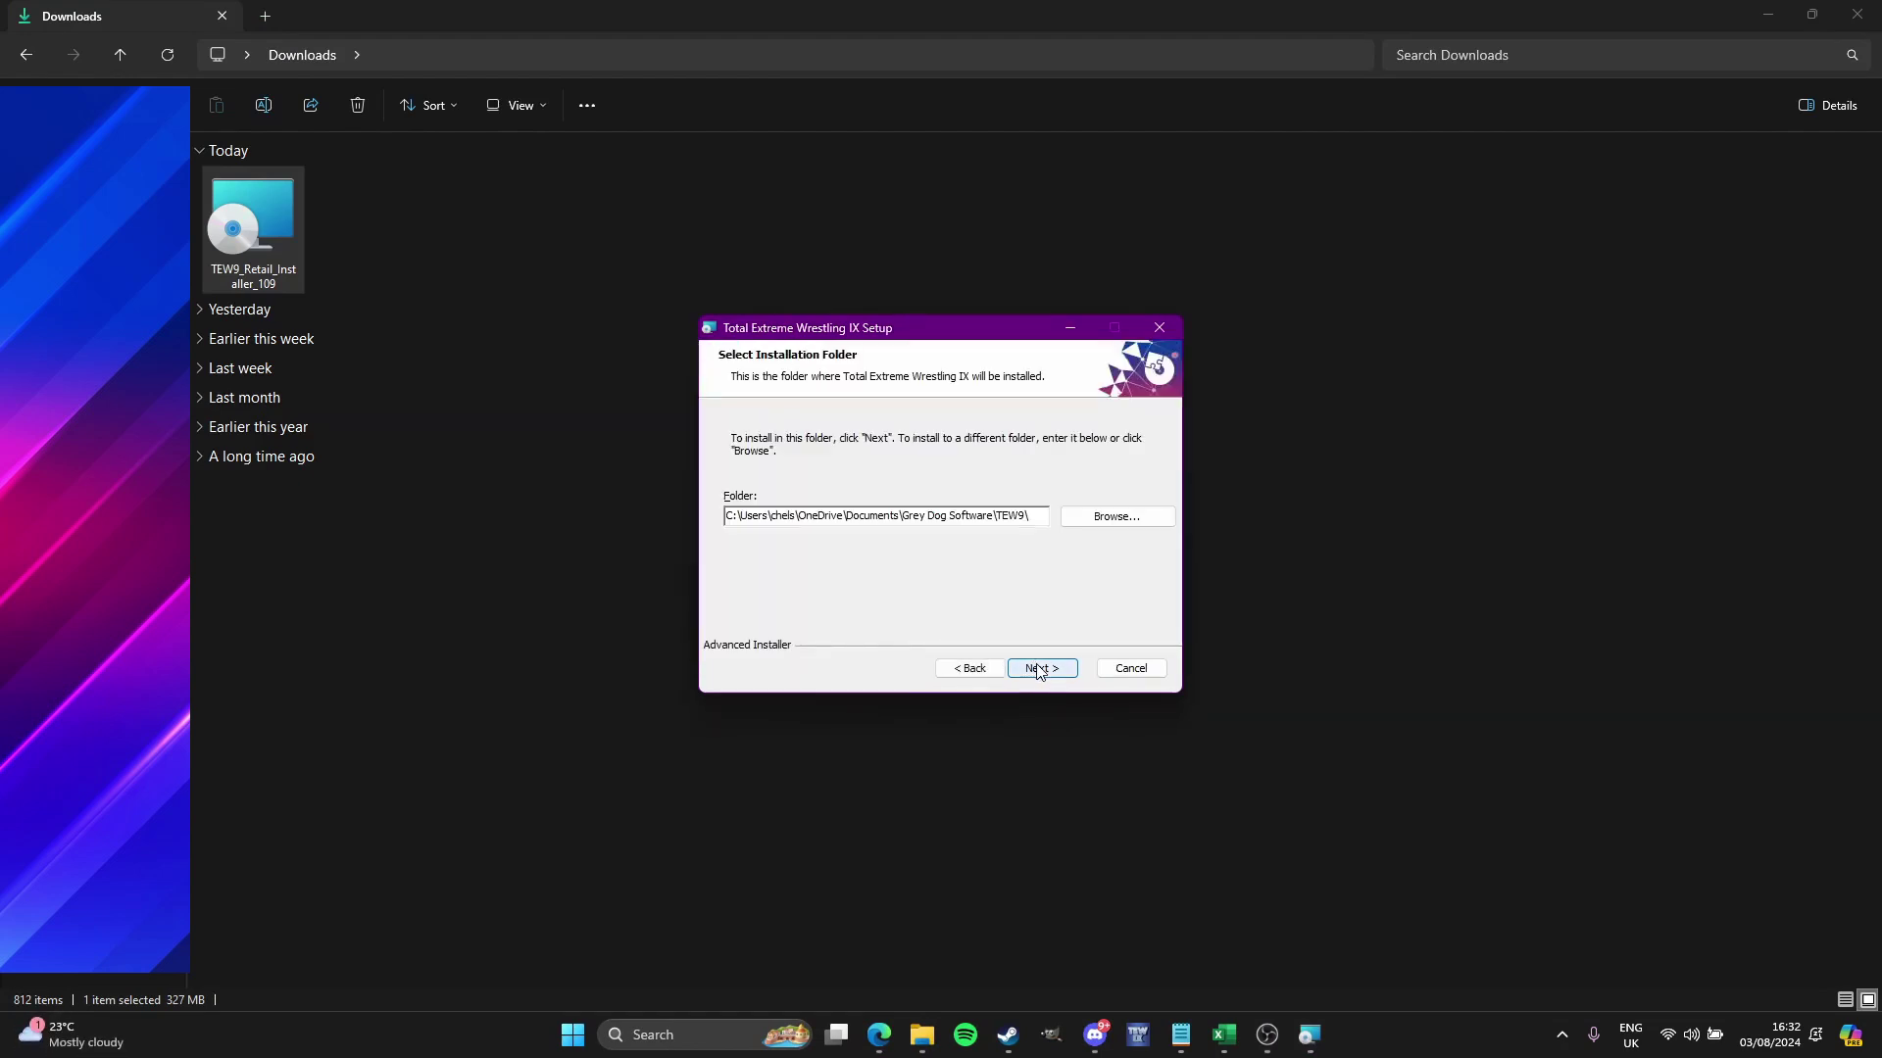
{"action": "left_click", "coordinate": [1040, 667]}
{"action": "left_click", "coordinate": [1040, 670]}
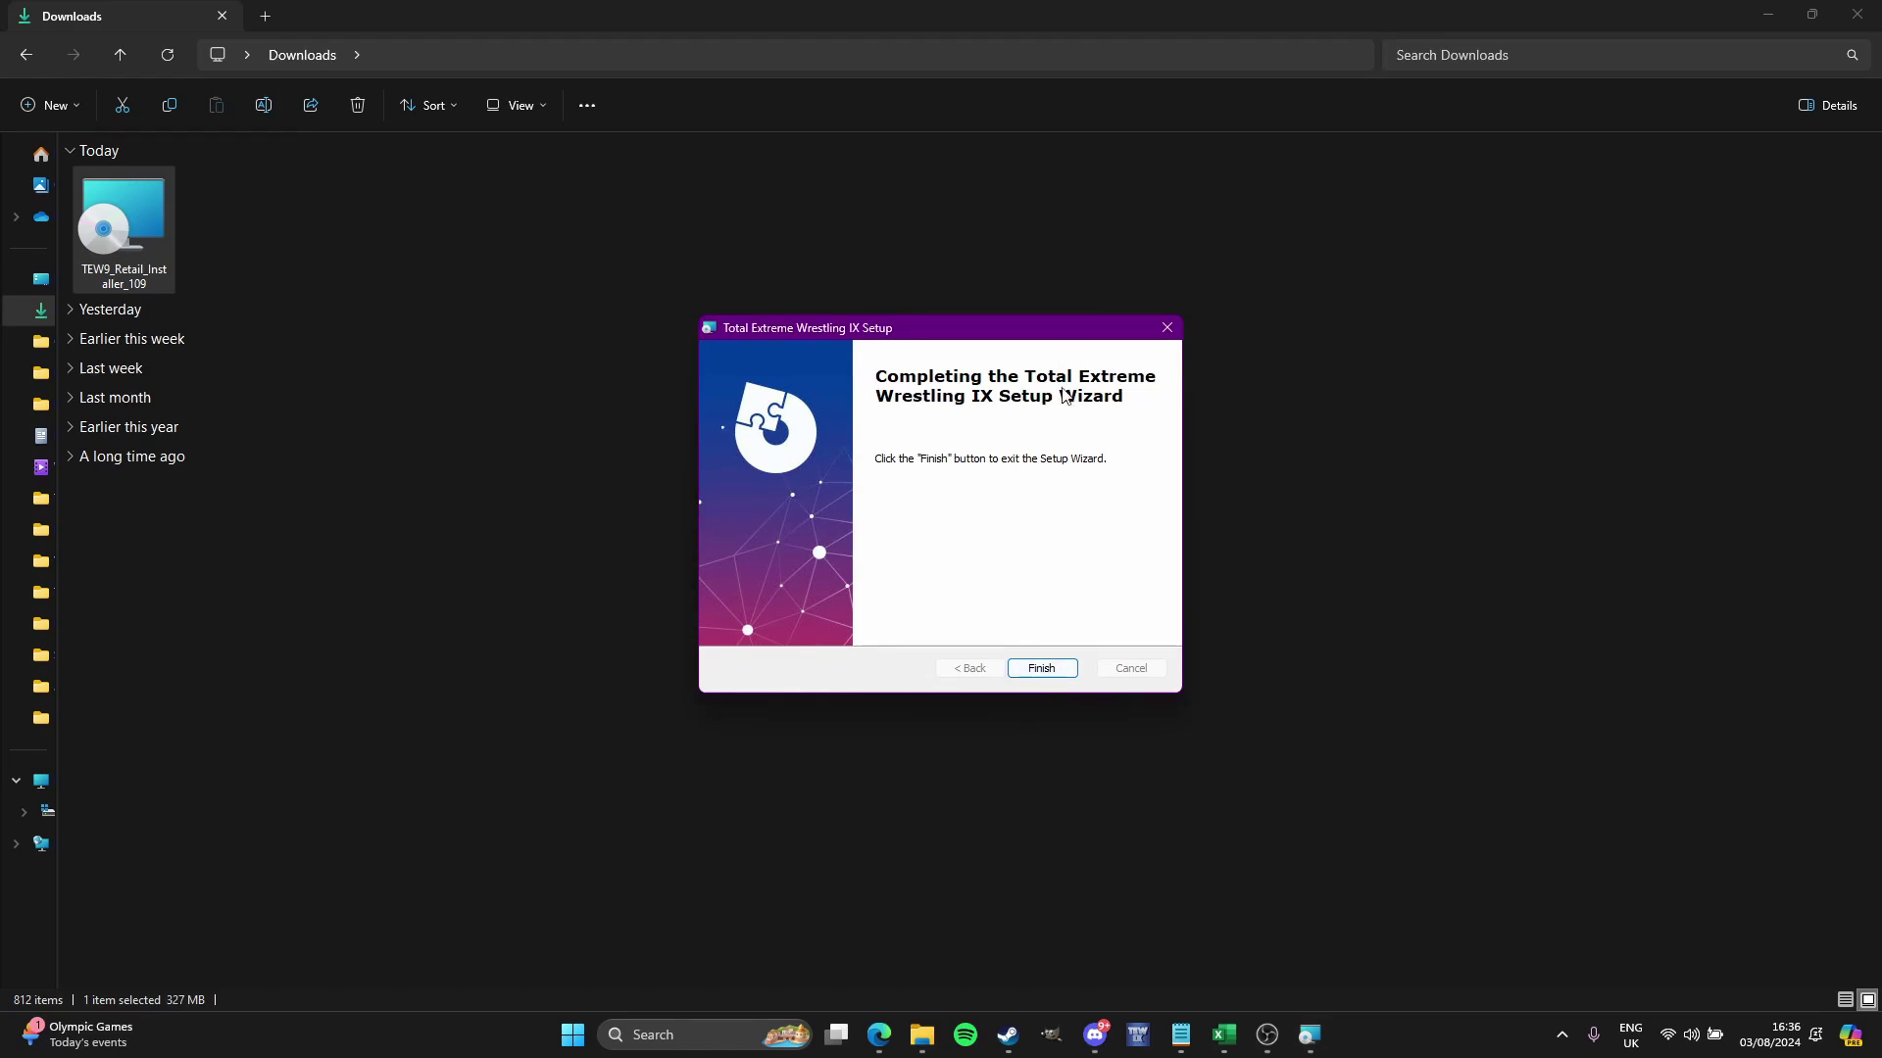
{"action": "left_click", "coordinate": [1062, 667]}
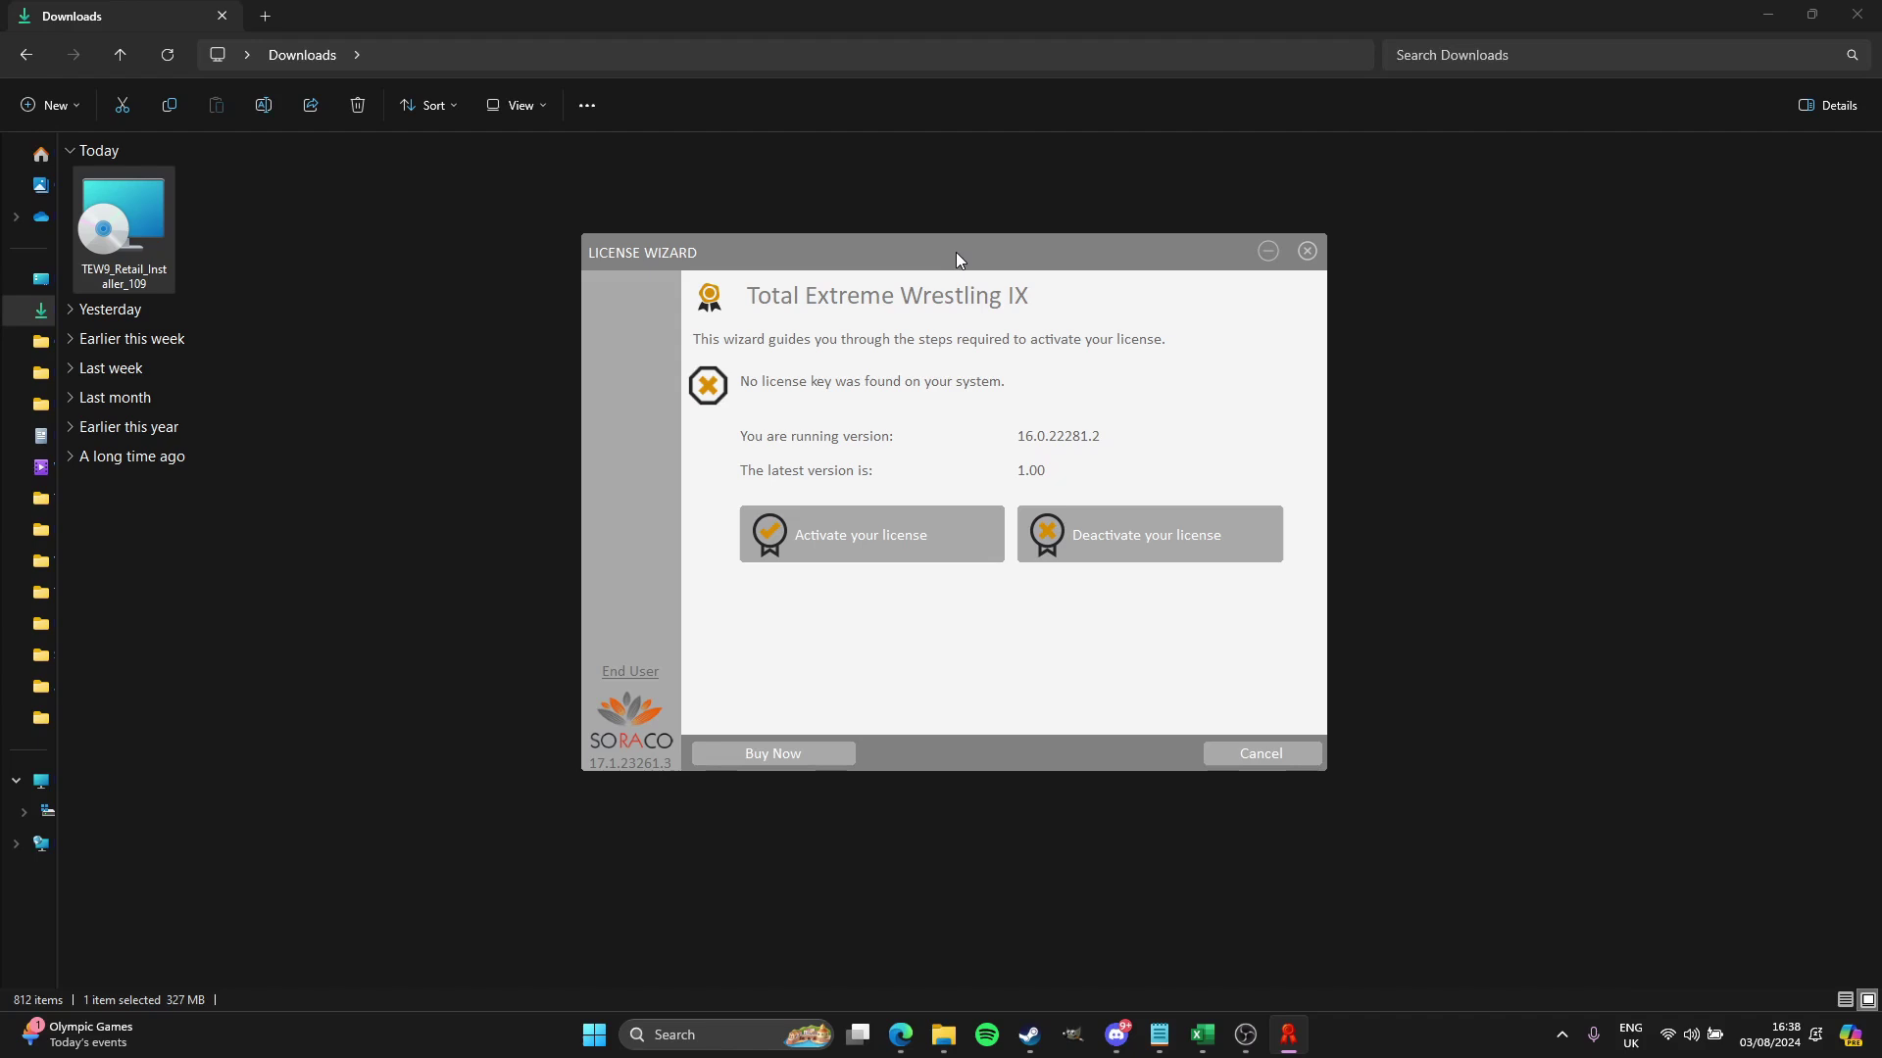
Step: Activate the game license online by pasting the activation key in the License Wizard, and close the wizard
{"action": "left_click", "coordinate": [838, 534]}
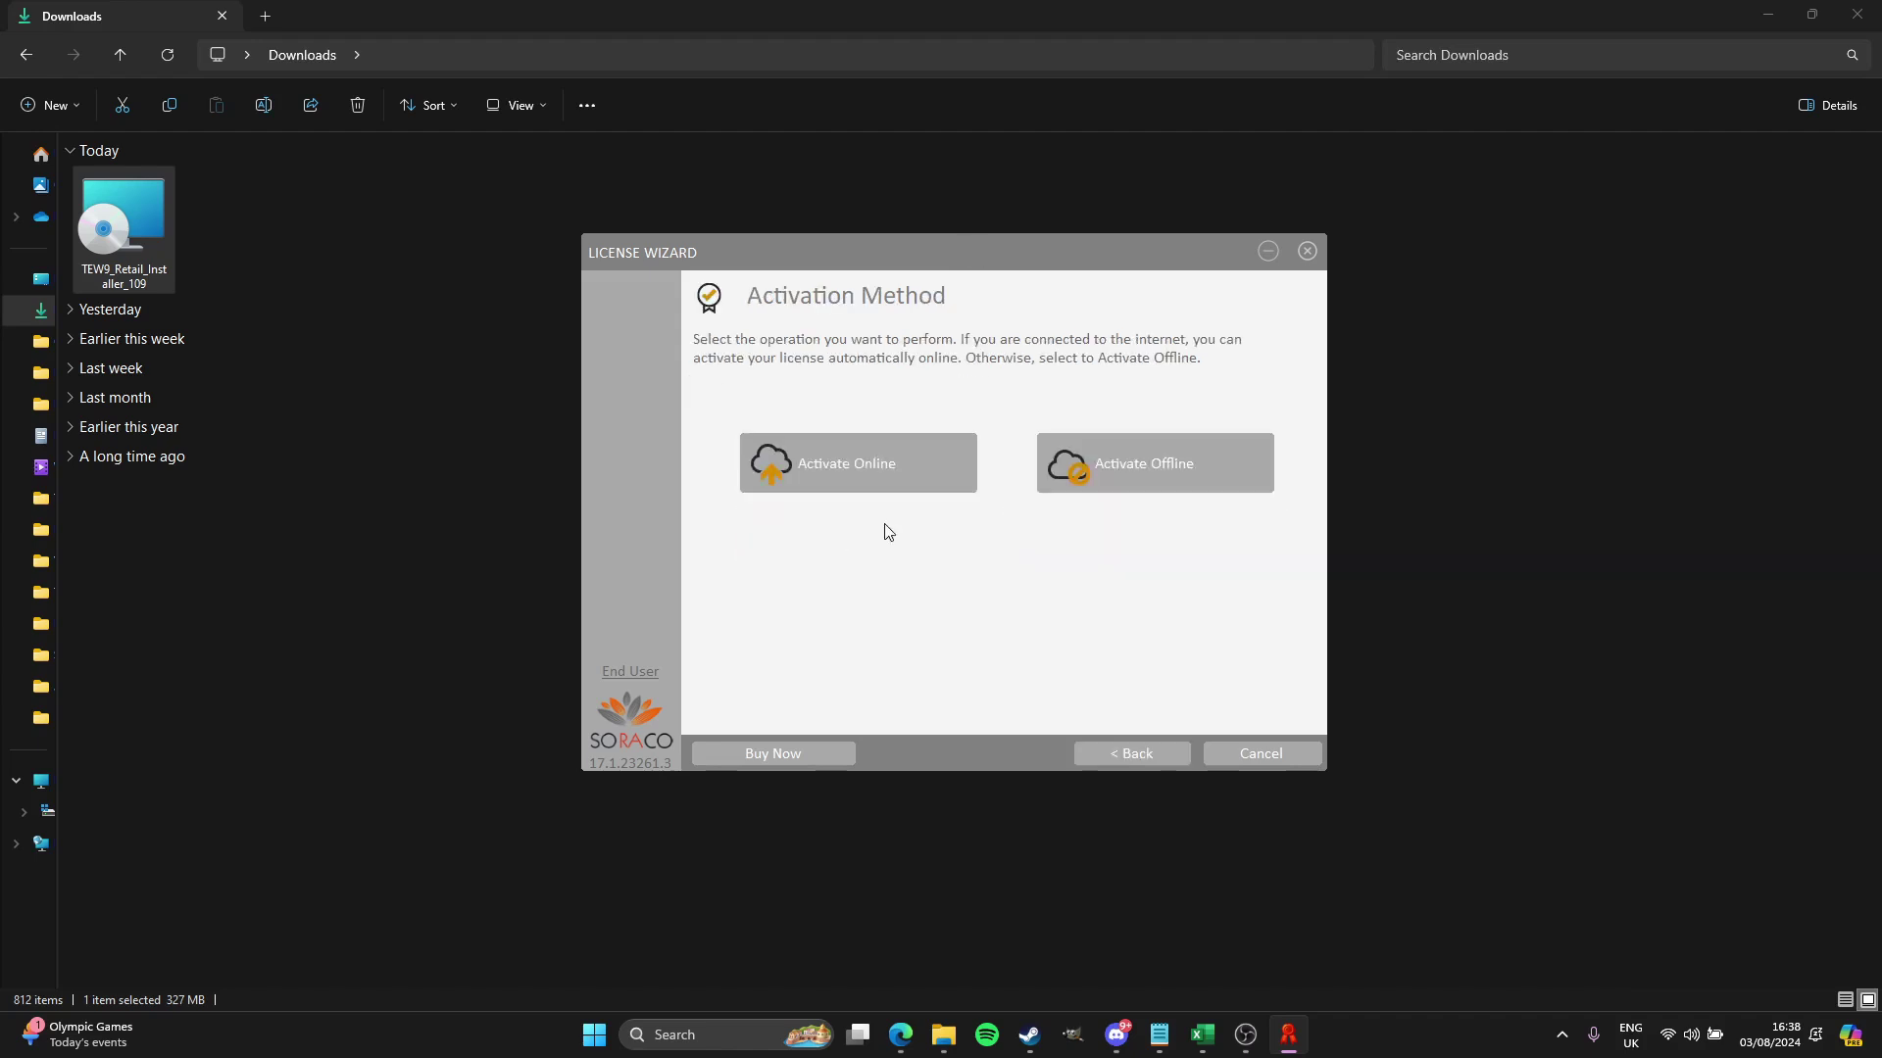
{"action": "left_click", "coordinate": [829, 466]}
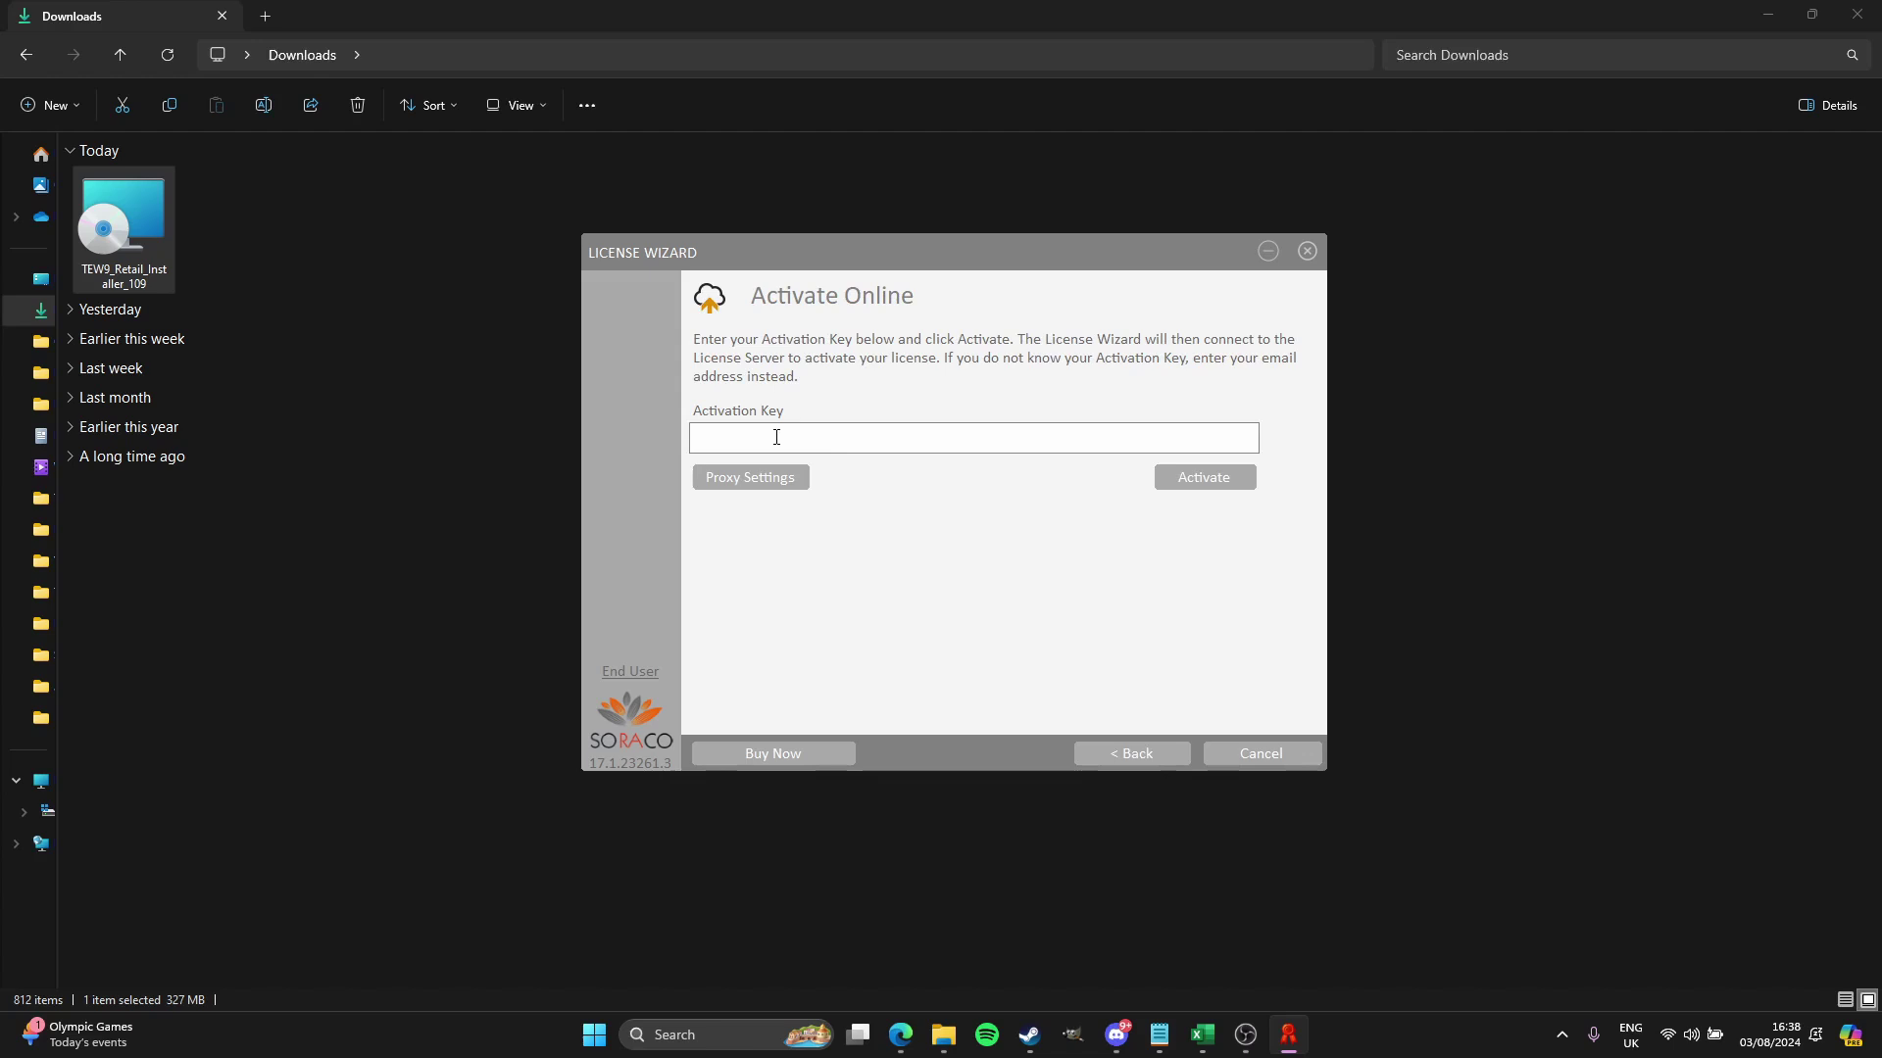
{"action": "key", "text": "ctrl+v"}
{"action": "left_click", "coordinate": [1204, 478]}
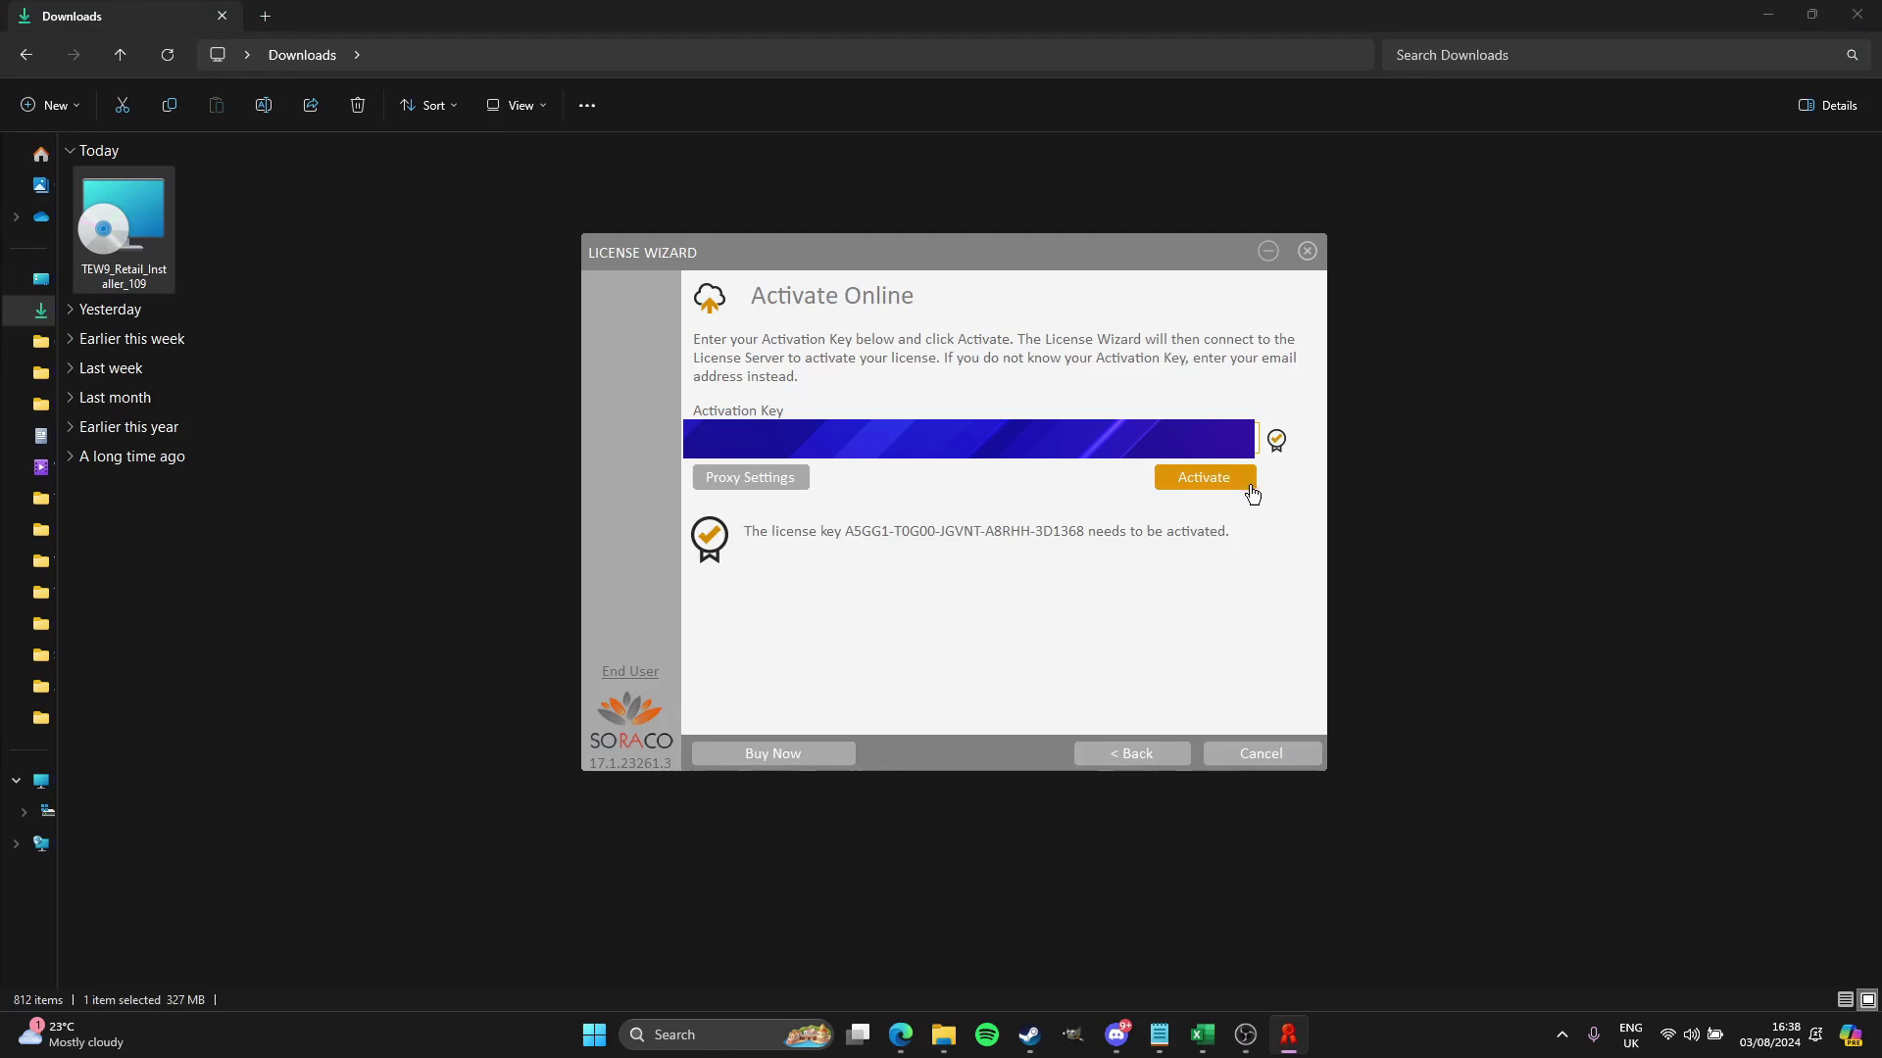
{"action": "left_click", "coordinate": [1202, 487]}
{"action": "left_click", "coordinate": [1261, 753]}
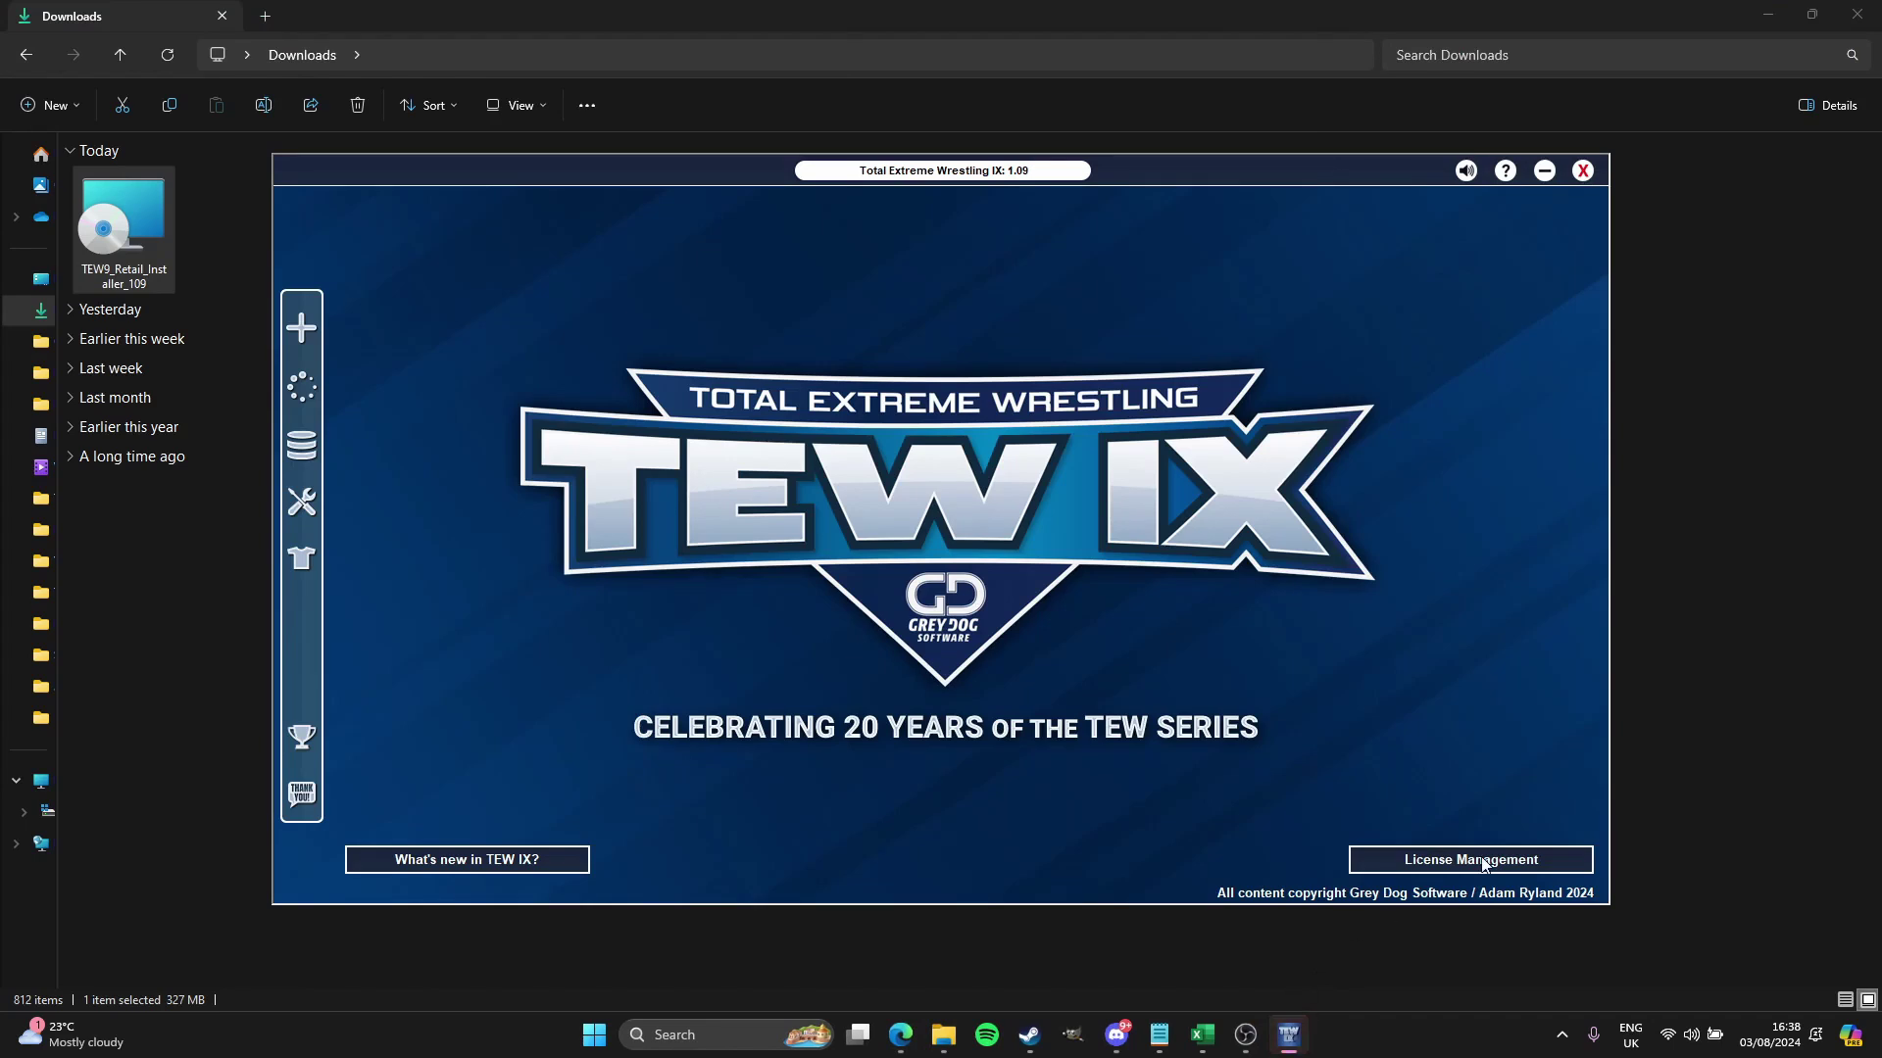
Step: Reposition the running TEW9 game before Discord on the taskbar and pin it there
{"action": "left_click_drag", "start_coordinate": [1289, 1035], "coordinate": [1112, 1049]}
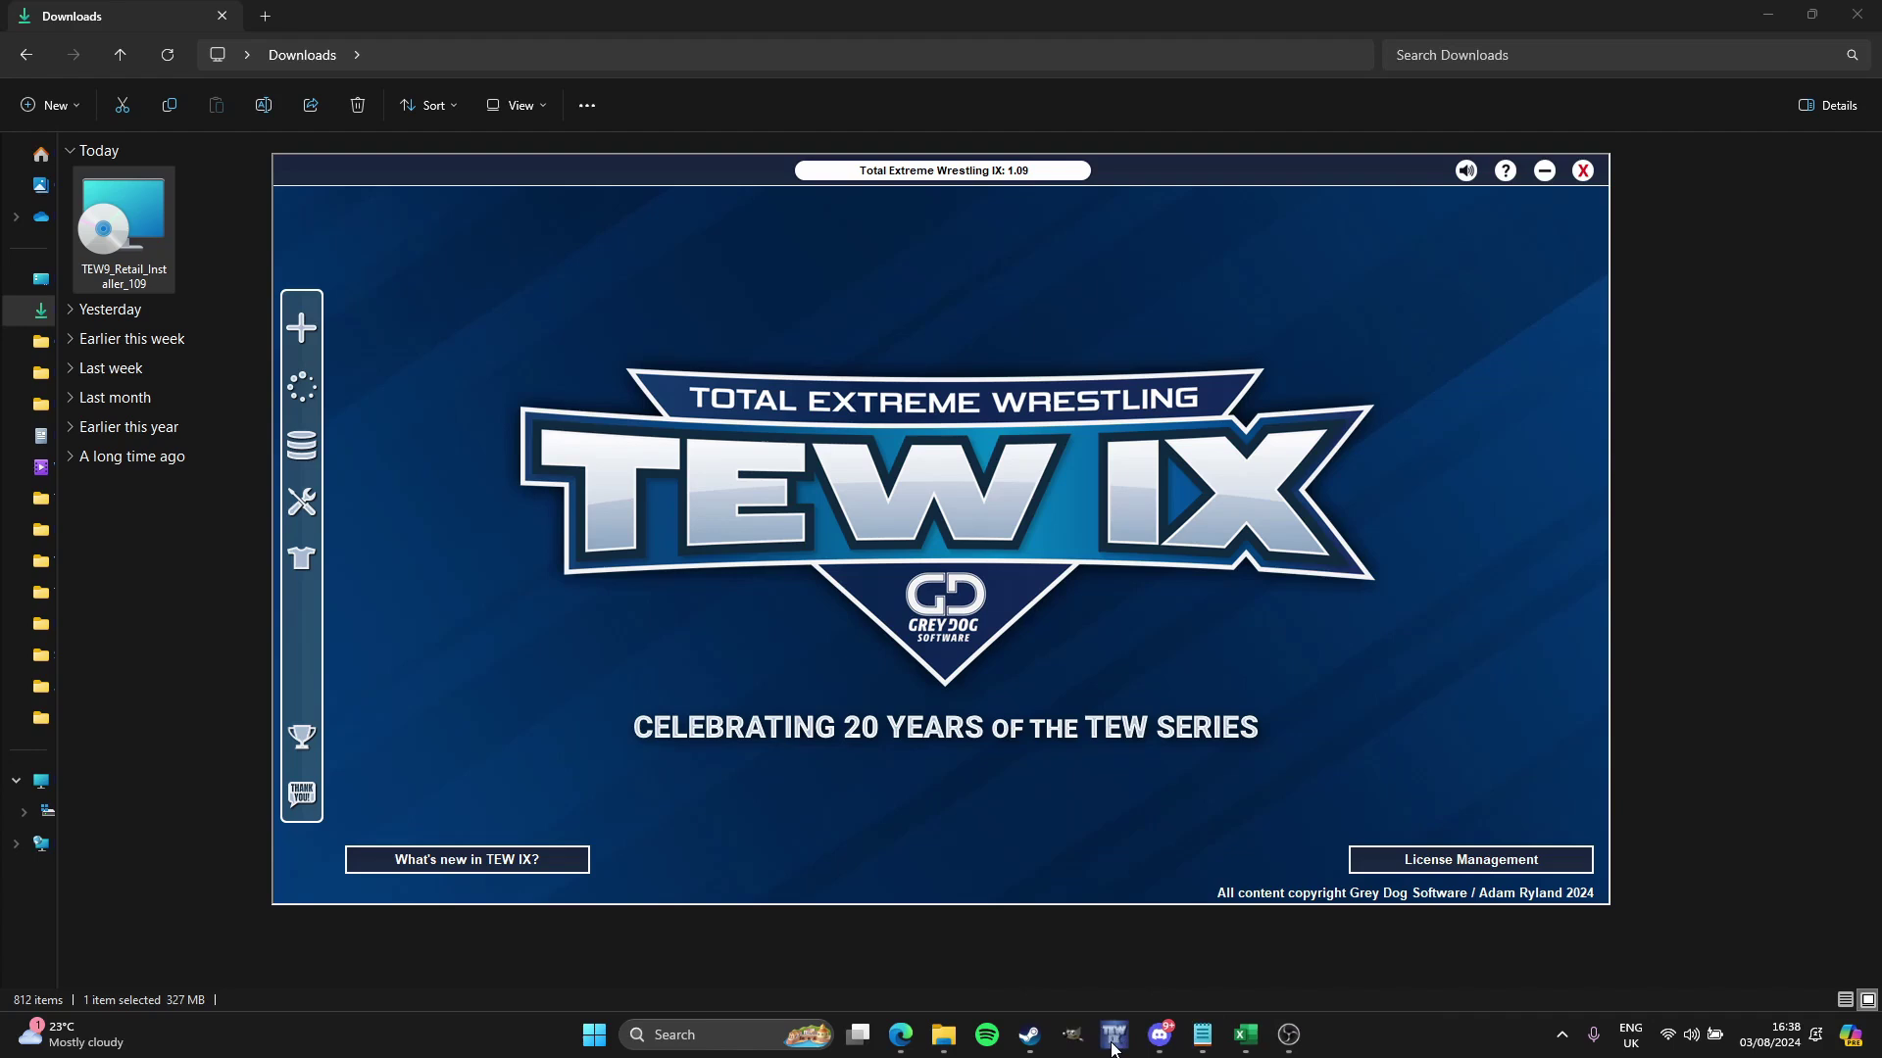
{"action": "right_click", "coordinate": [1117, 1039]}
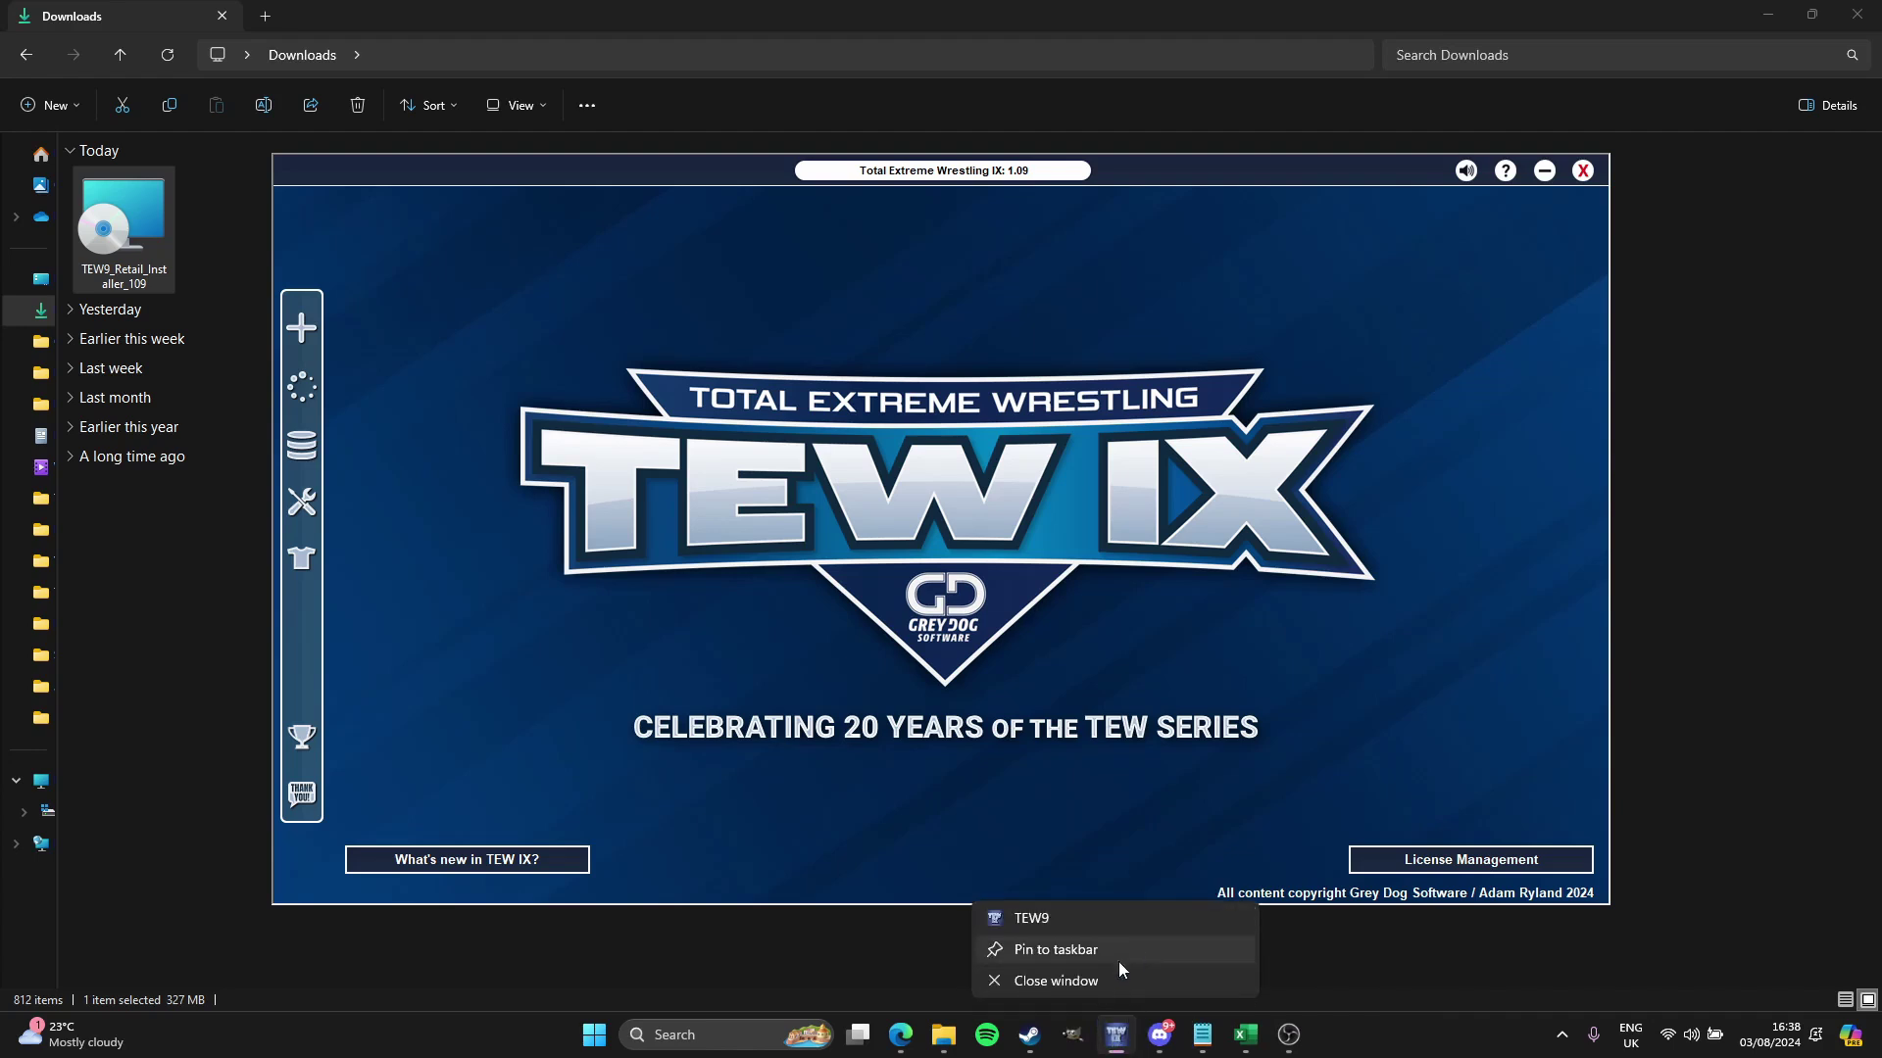
{"action": "left_click", "coordinate": [1120, 962]}
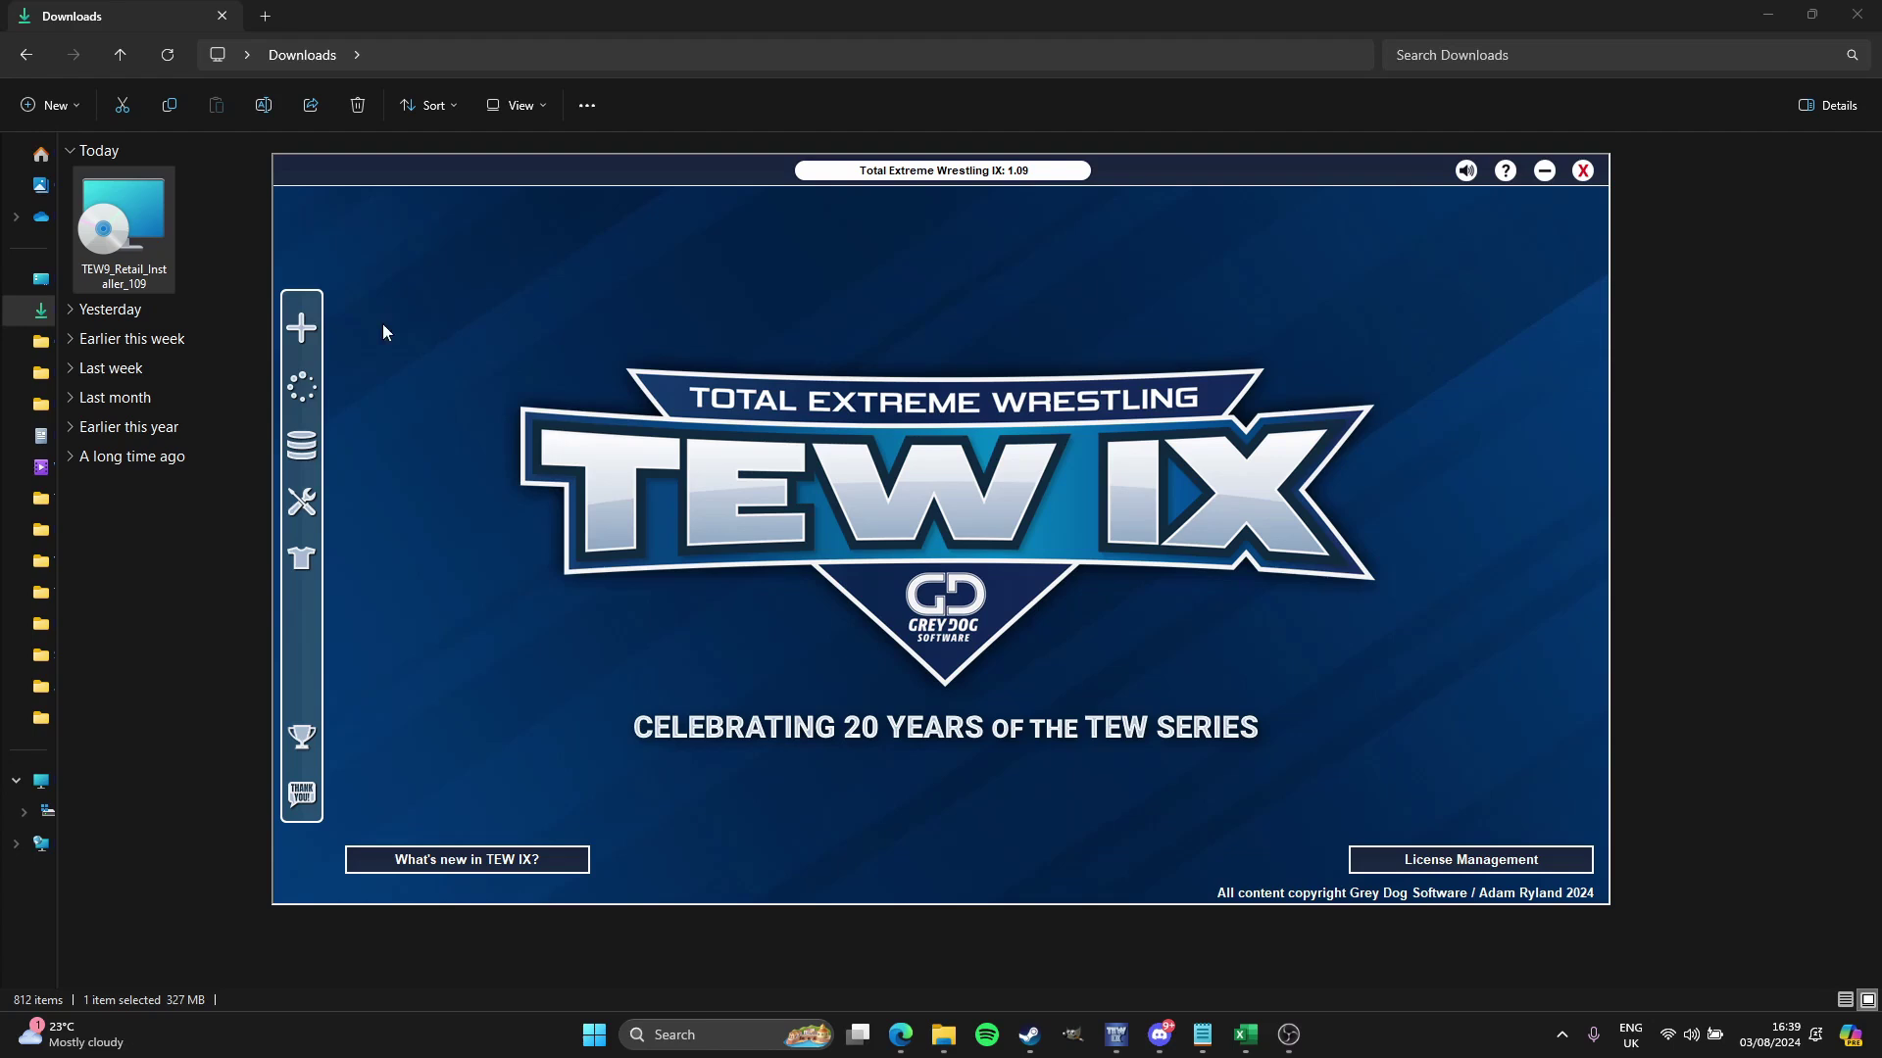
Step: View the game's available databases and open the Total Extreme Wrestling IX Mods forum in the browser
{"action": "left_click", "coordinate": [296, 444]}
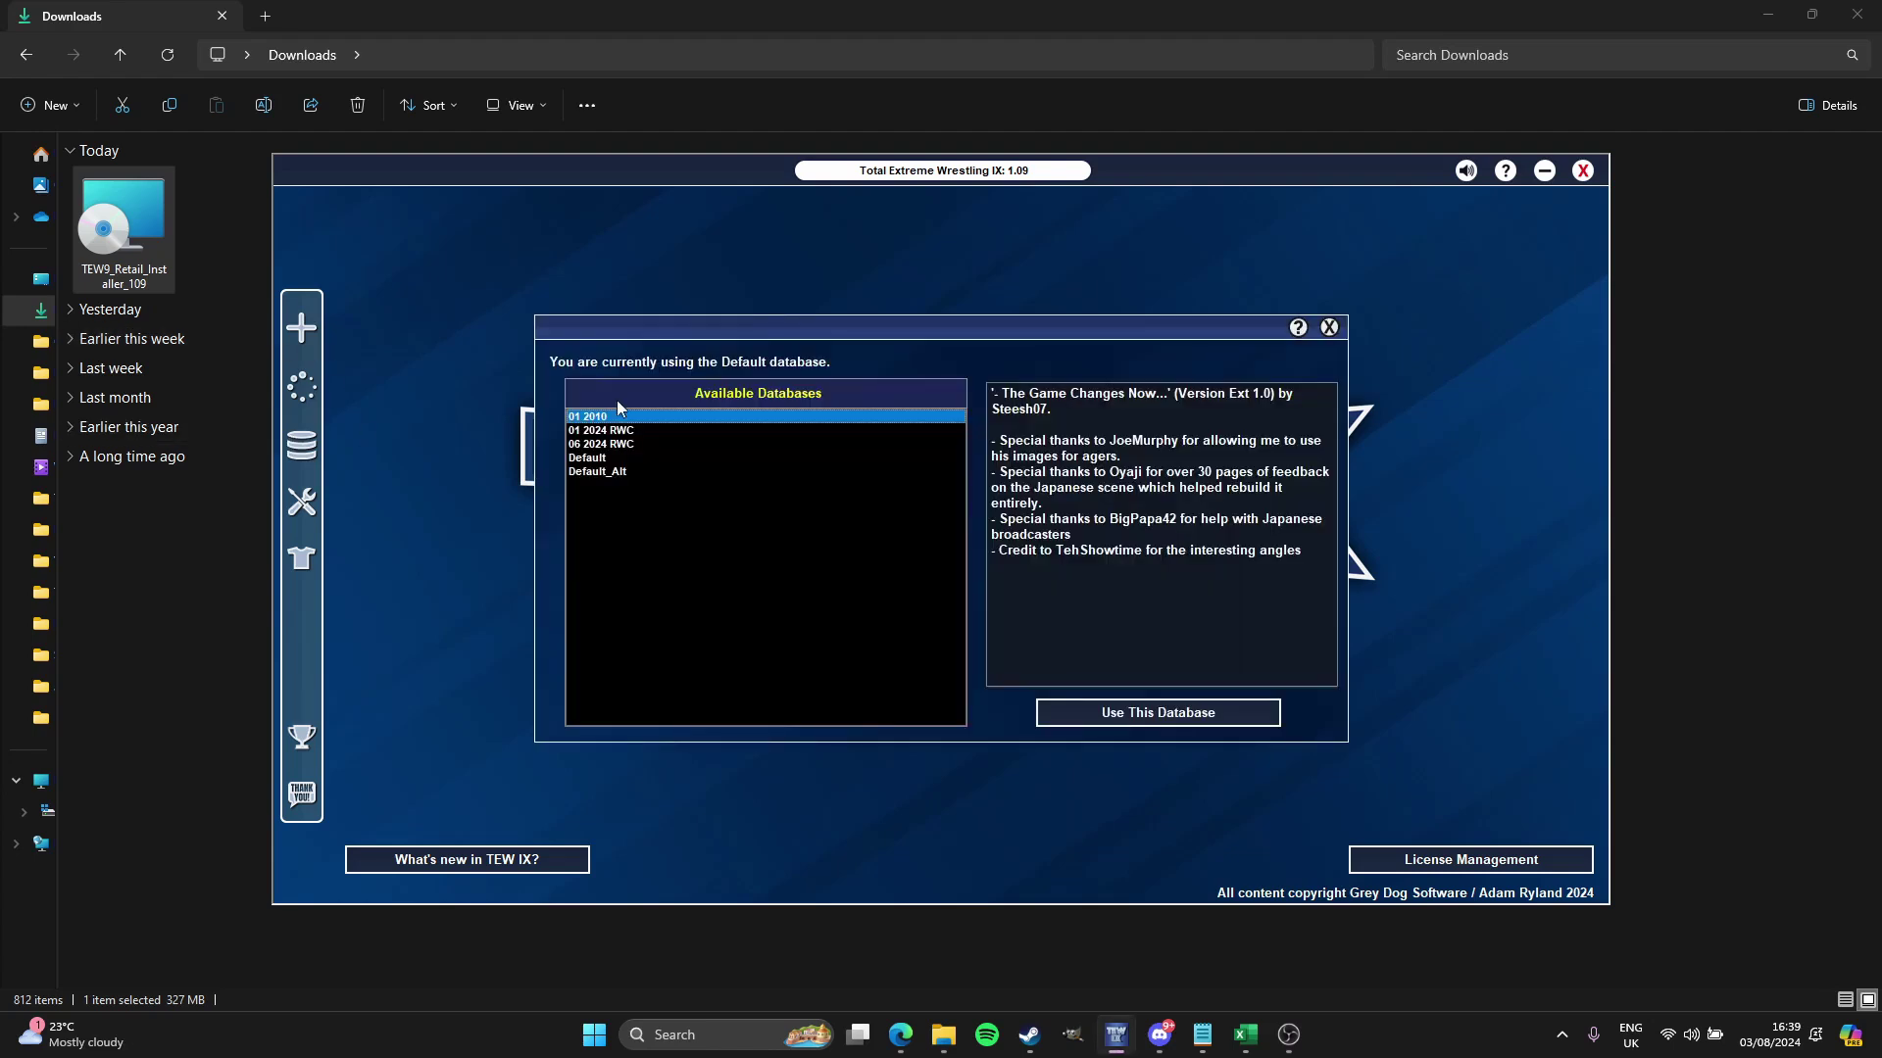
{"action": "left_click", "coordinate": [1329, 327]}
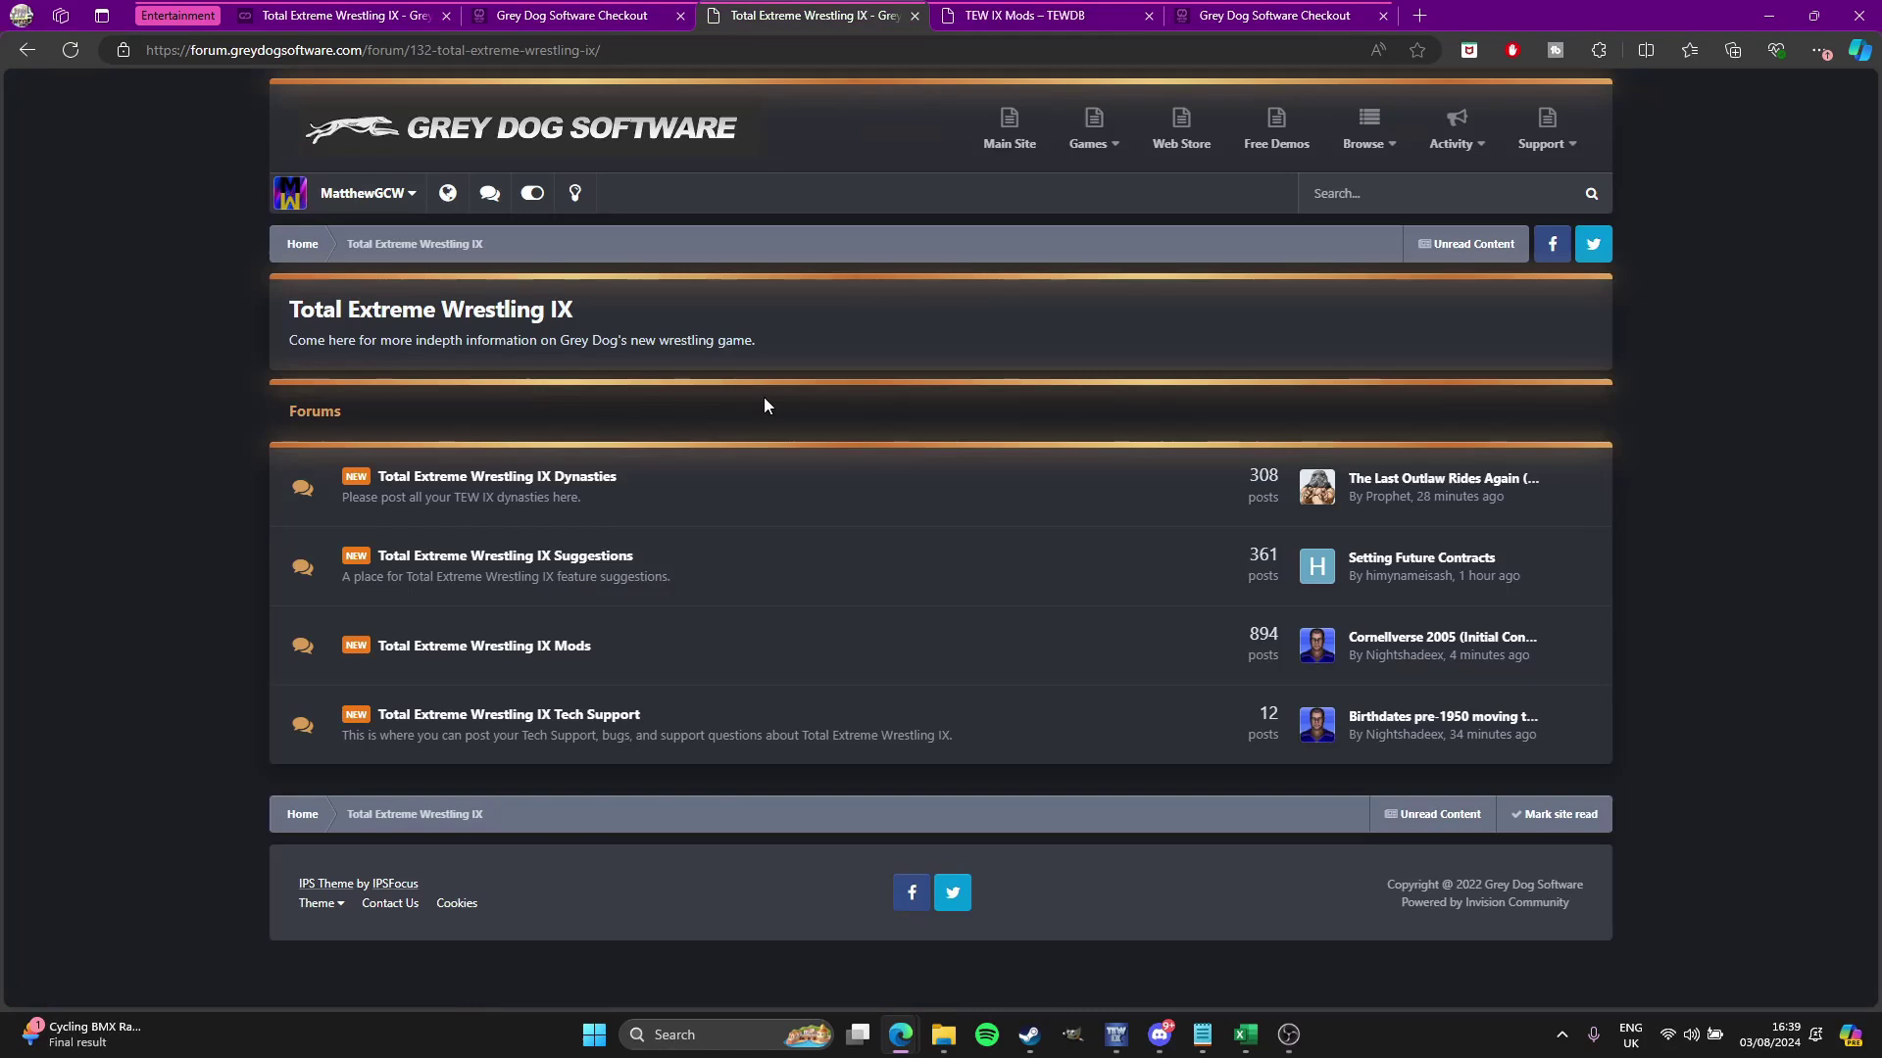
{"action": "left_click", "coordinate": [525, 646]}
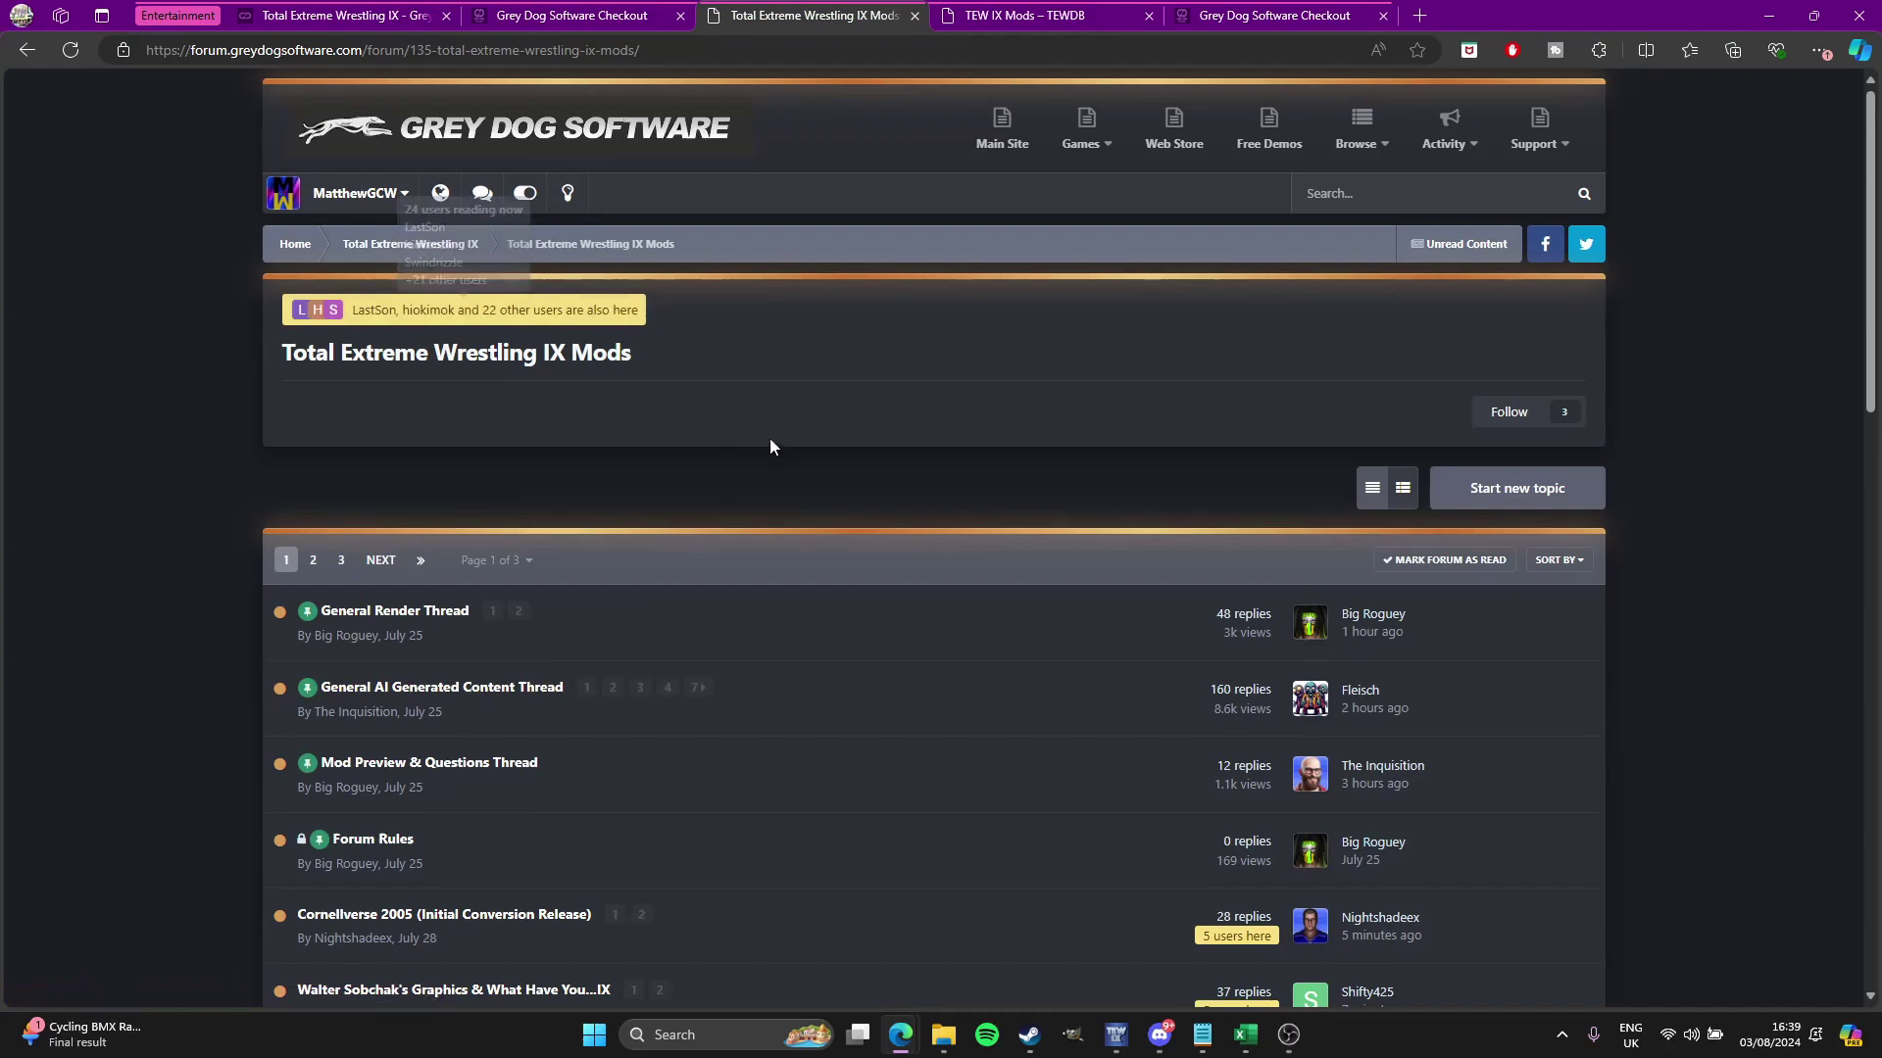
Step: Look through the topics on the first page of the Total Extreme Wrestling IX Mods forum
{"action": "scroll", "coordinate": [894, 642], "scroll_direction": "down", "scroll_amount": 3}
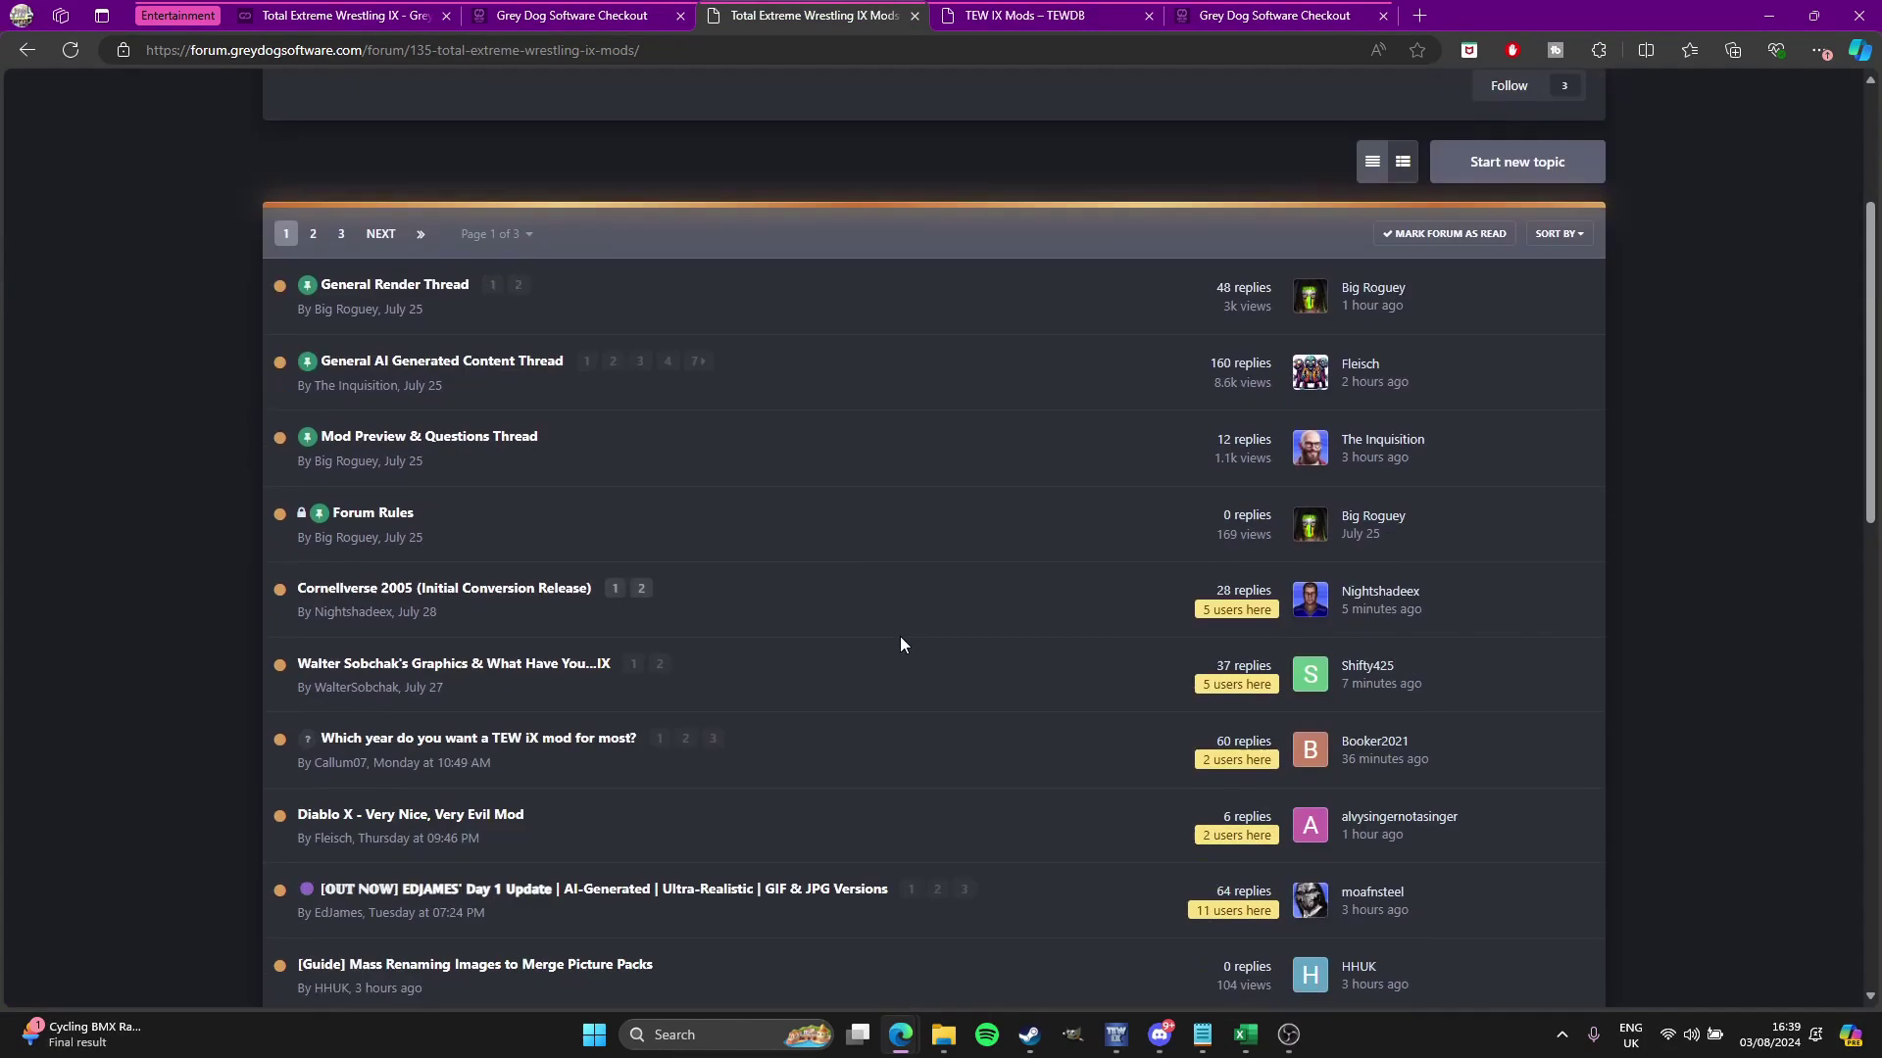
{"action": "scroll", "coordinate": [900, 637], "scroll_direction": "down", "scroll_amount": 3}
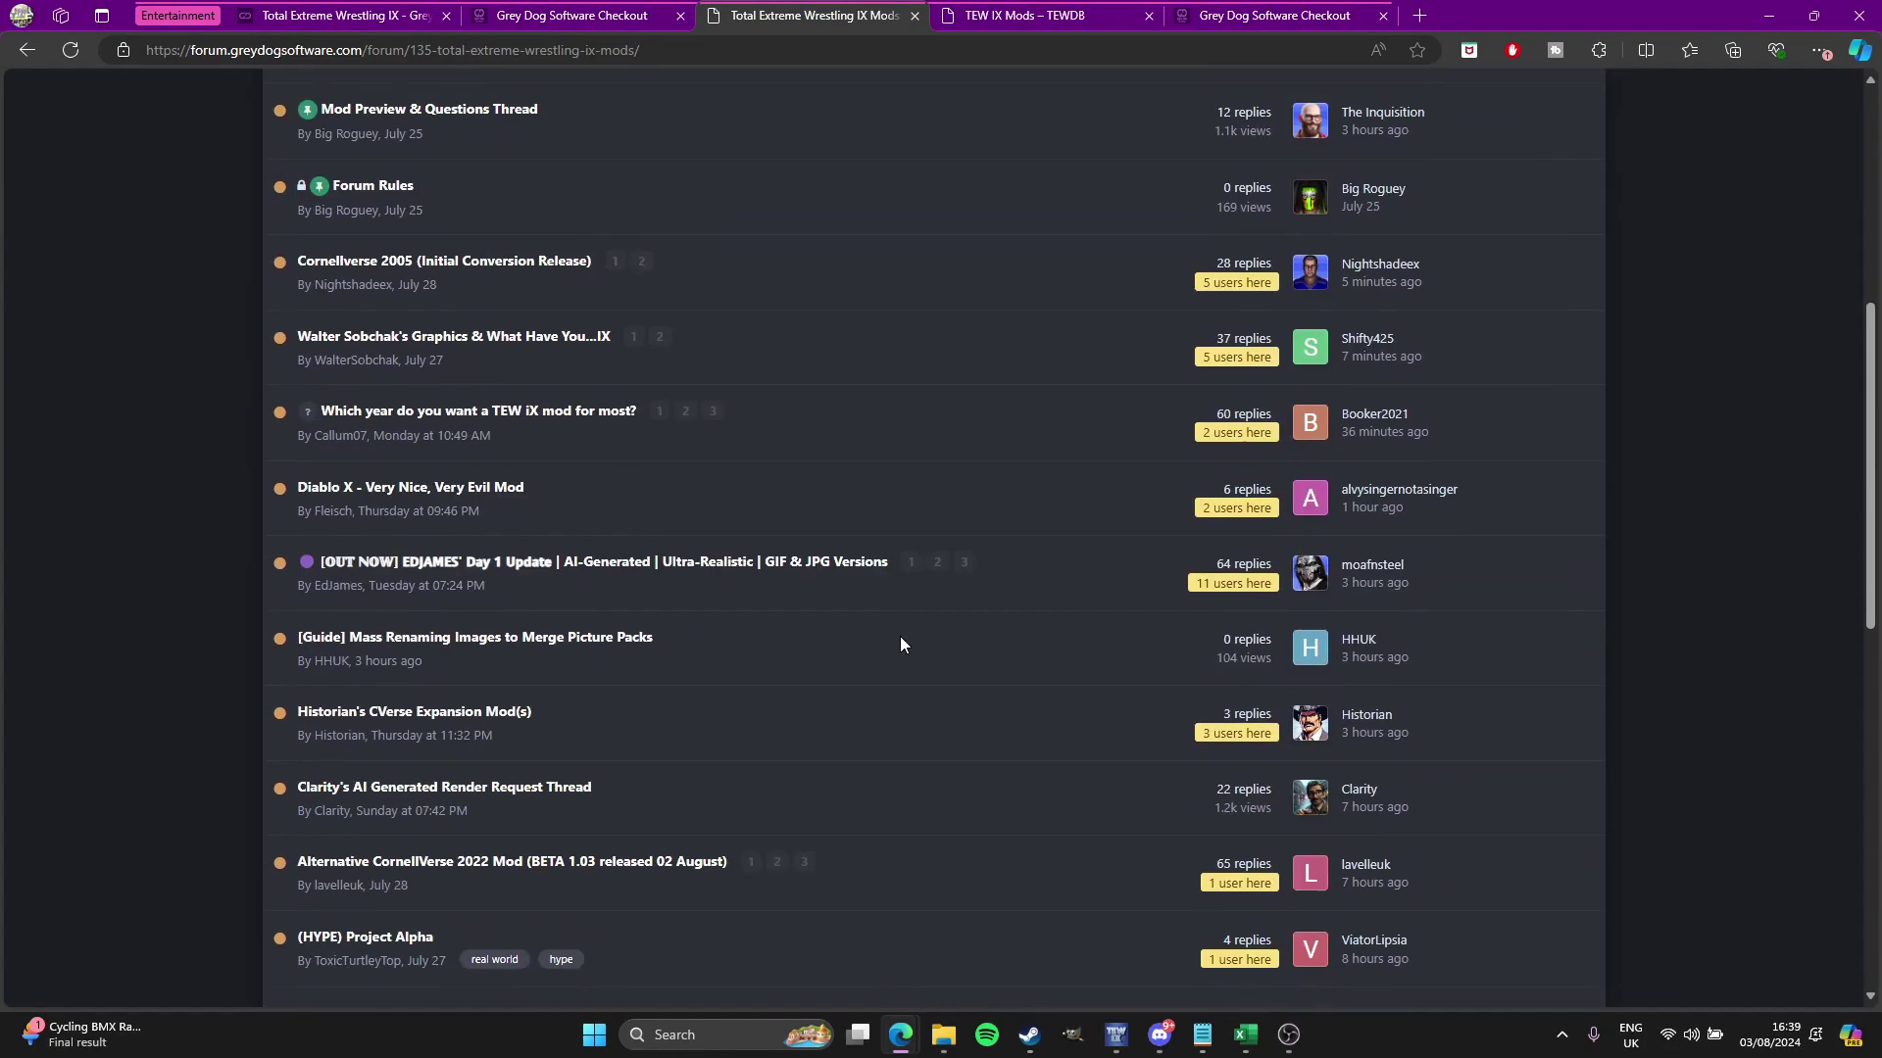
{"action": "scroll", "coordinate": [899, 644], "scroll_direction": "down", "scroll_amount": 5}
{"action": "scroll", "coordinate": [899, 644], "scroll_direction": "down", "scroll_amount": 2}
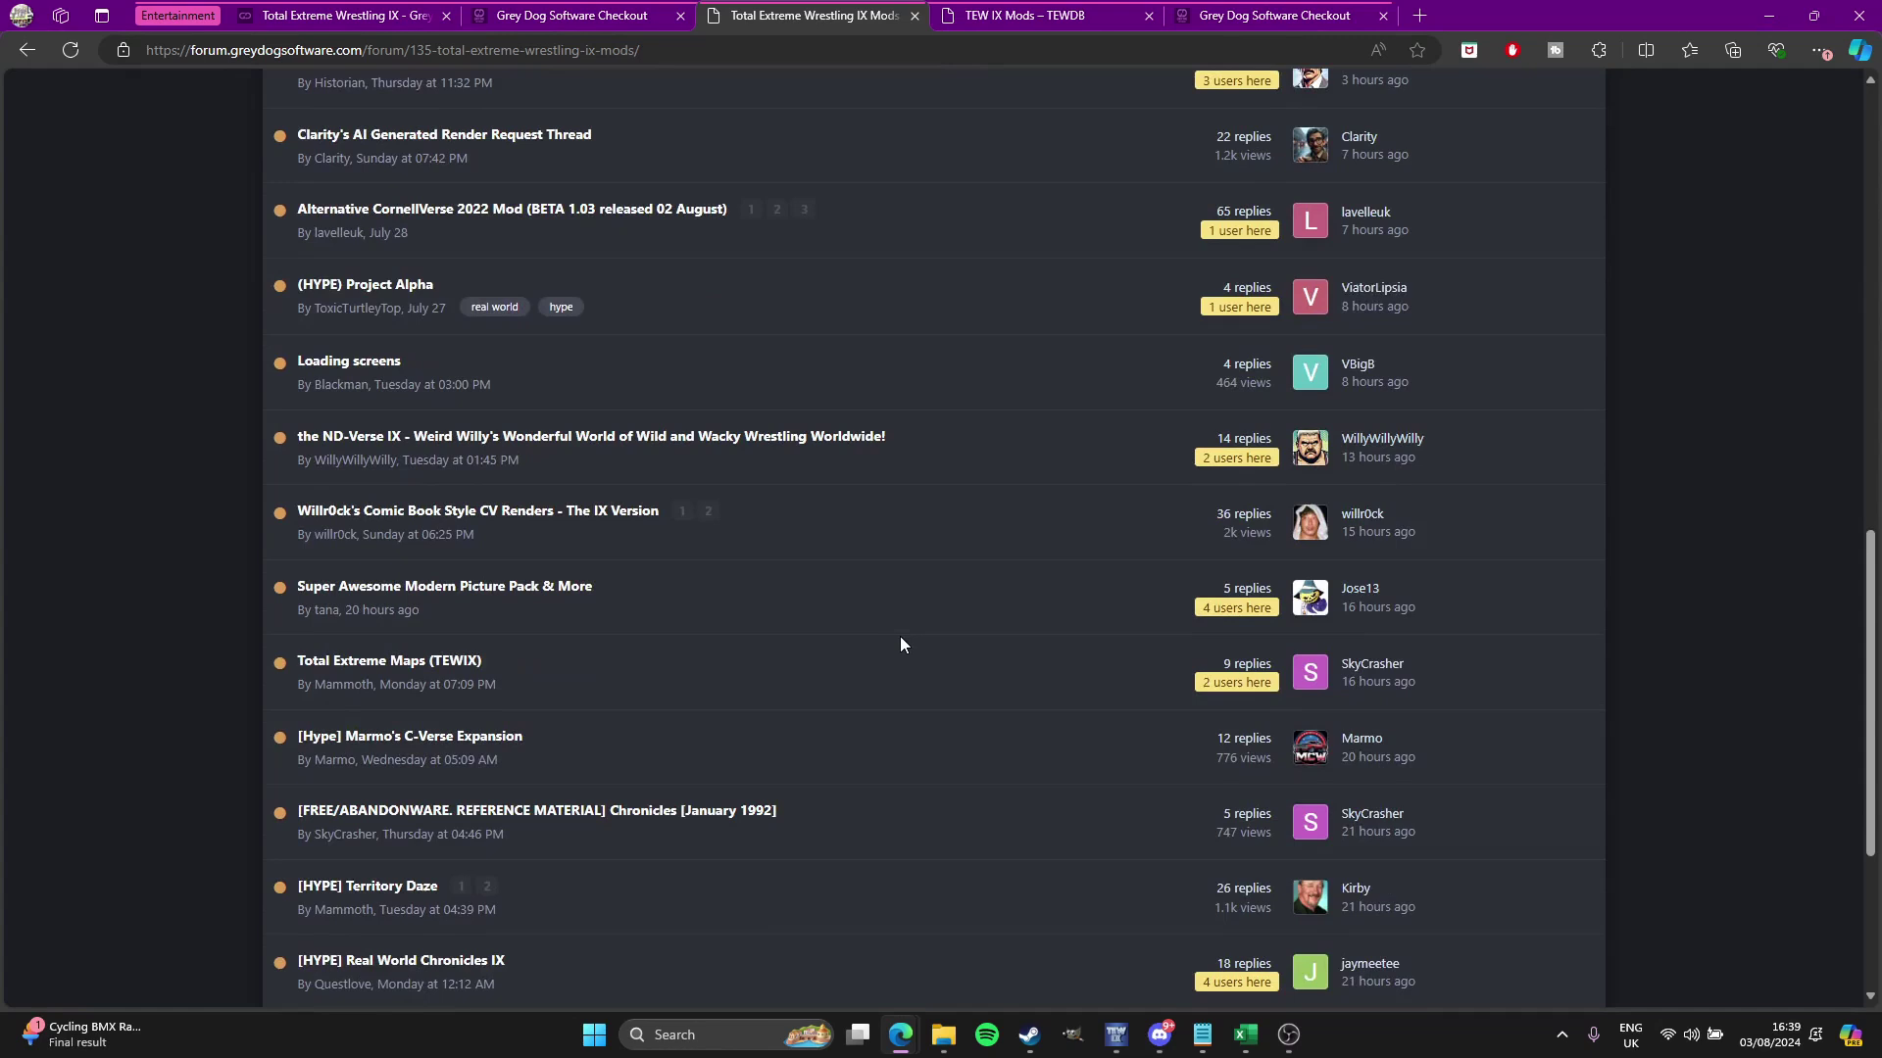
{"action": "scroll", "coordinate": [901, 644], "scroll_direction": "down", "scroll_amount": 4}
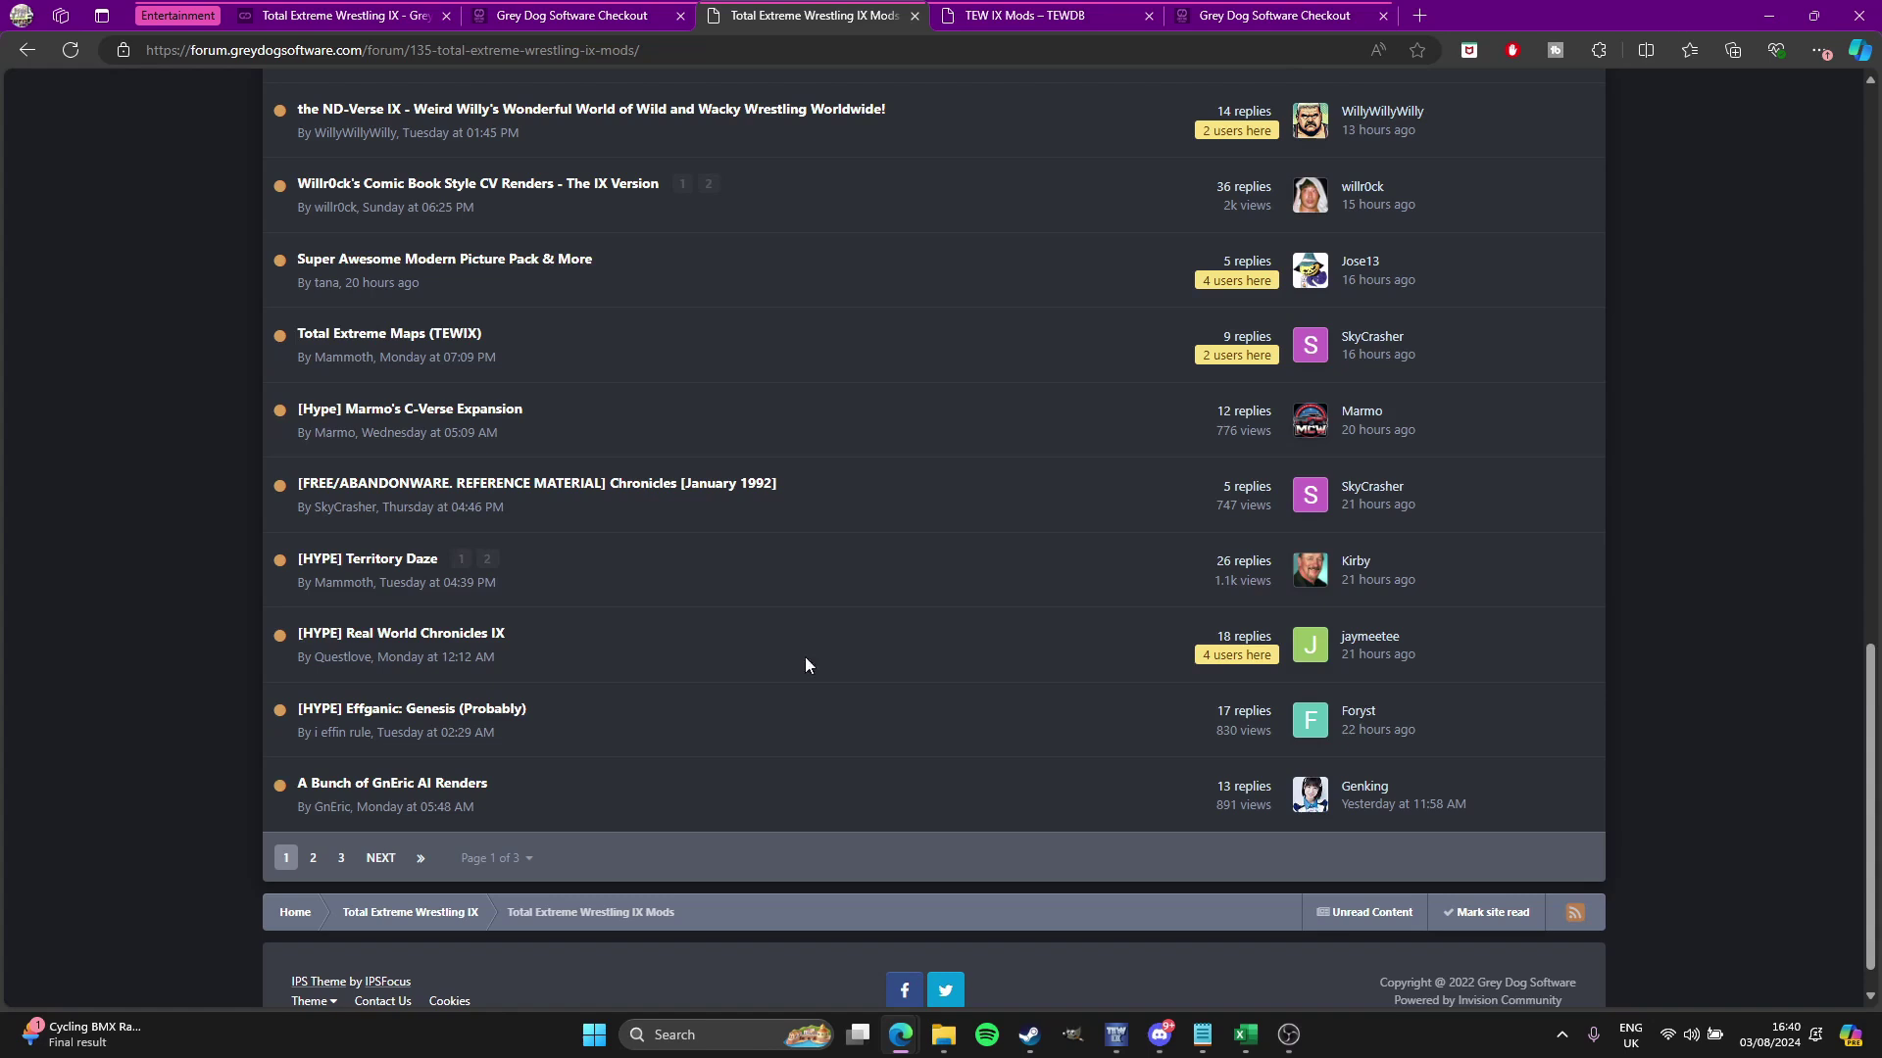
{"action": "scroll", "coordinate": [713, 709], "scroll_direction": "up", "scroll_amount": 8}
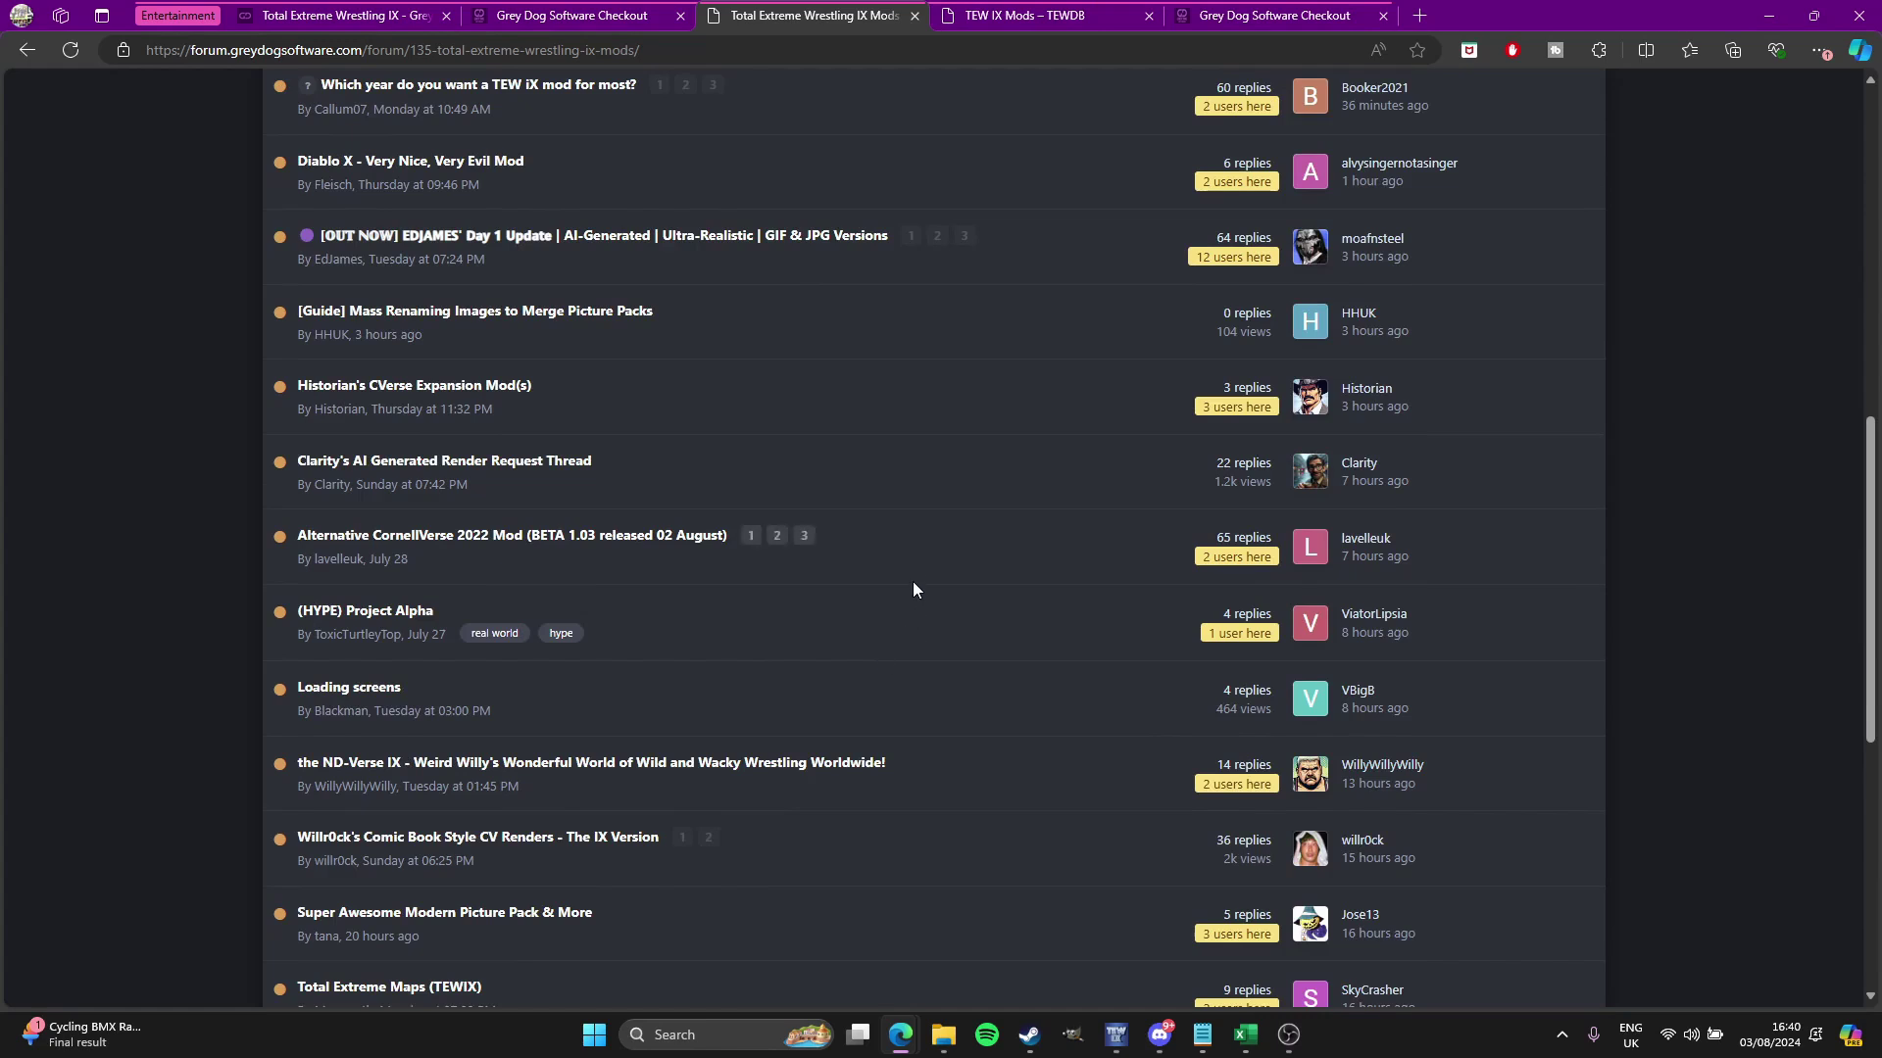
Step: Browse the TEW IX Mods listing on TEWDB and its TEW IX Graphic Packs download category
{"action": "left_click", "coordinate": [980, 22]}
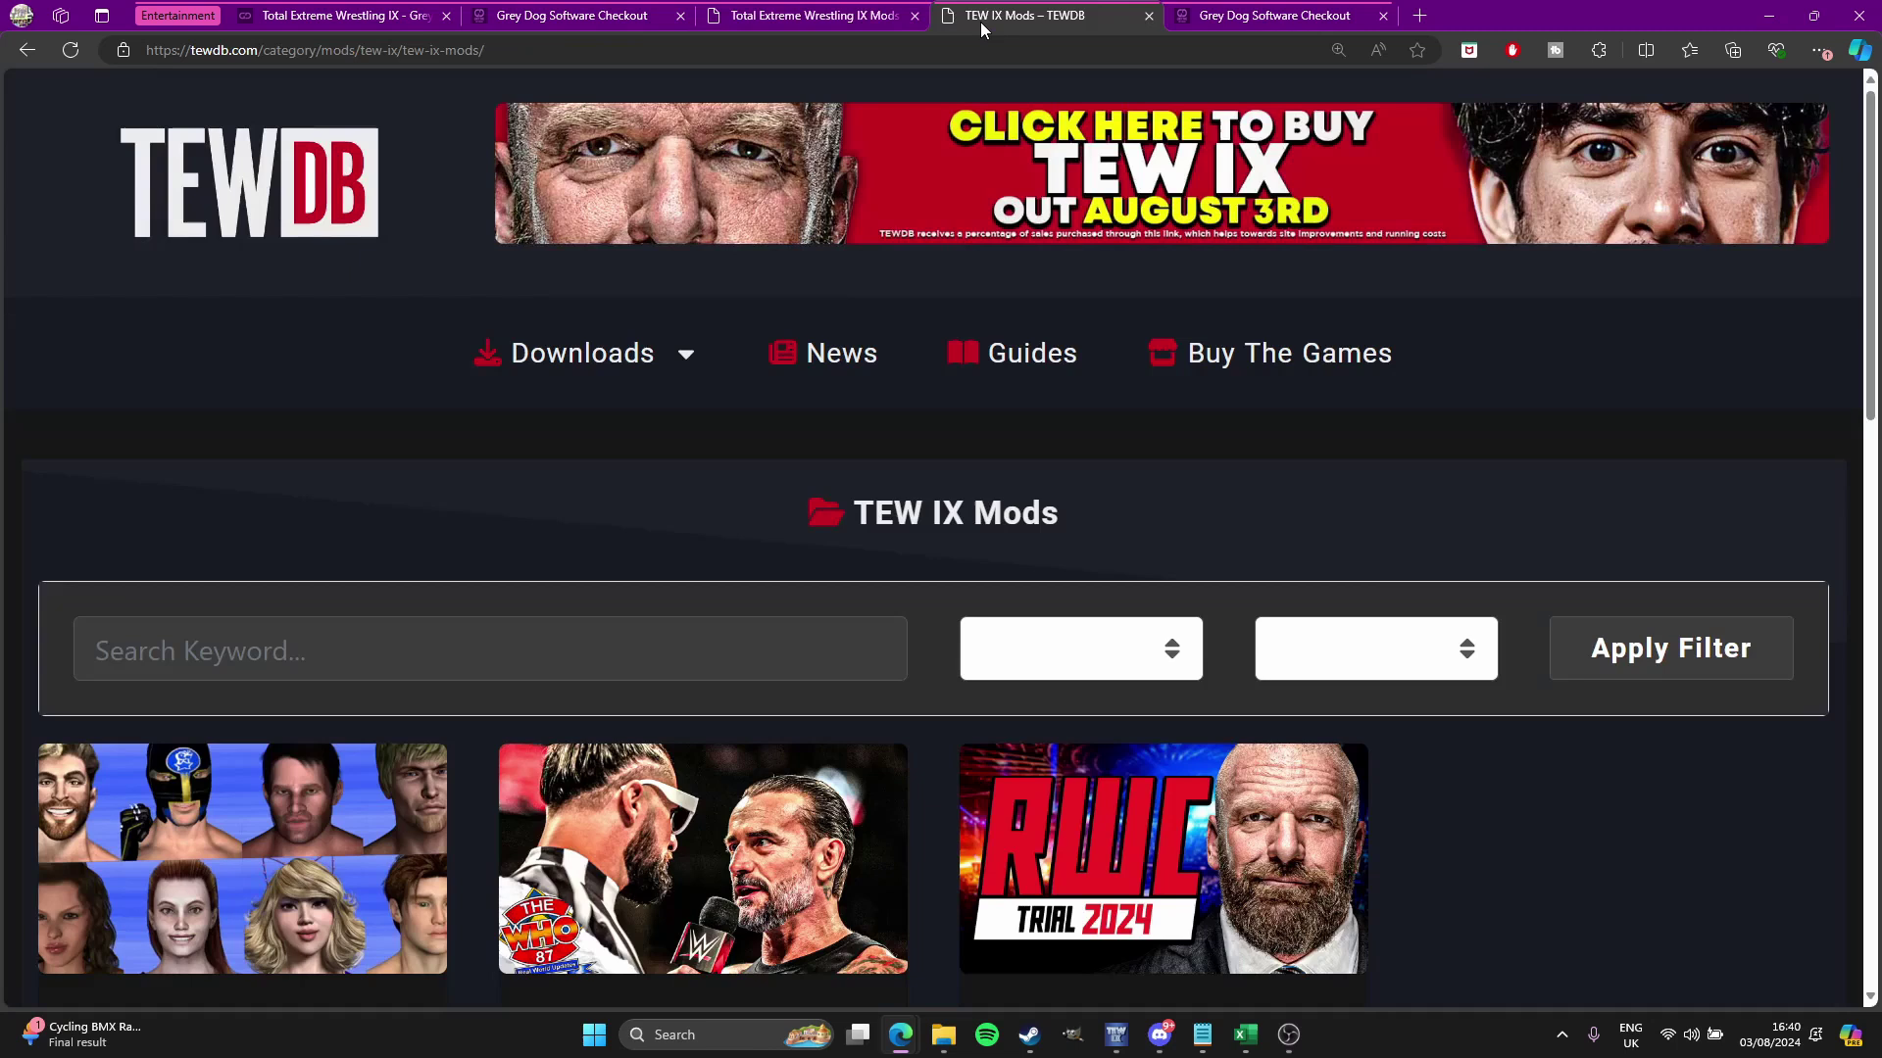
{"action": "scroll", "coordinate": [1707, 521], "scroll_direction": "down", "scroll_amount": 5}
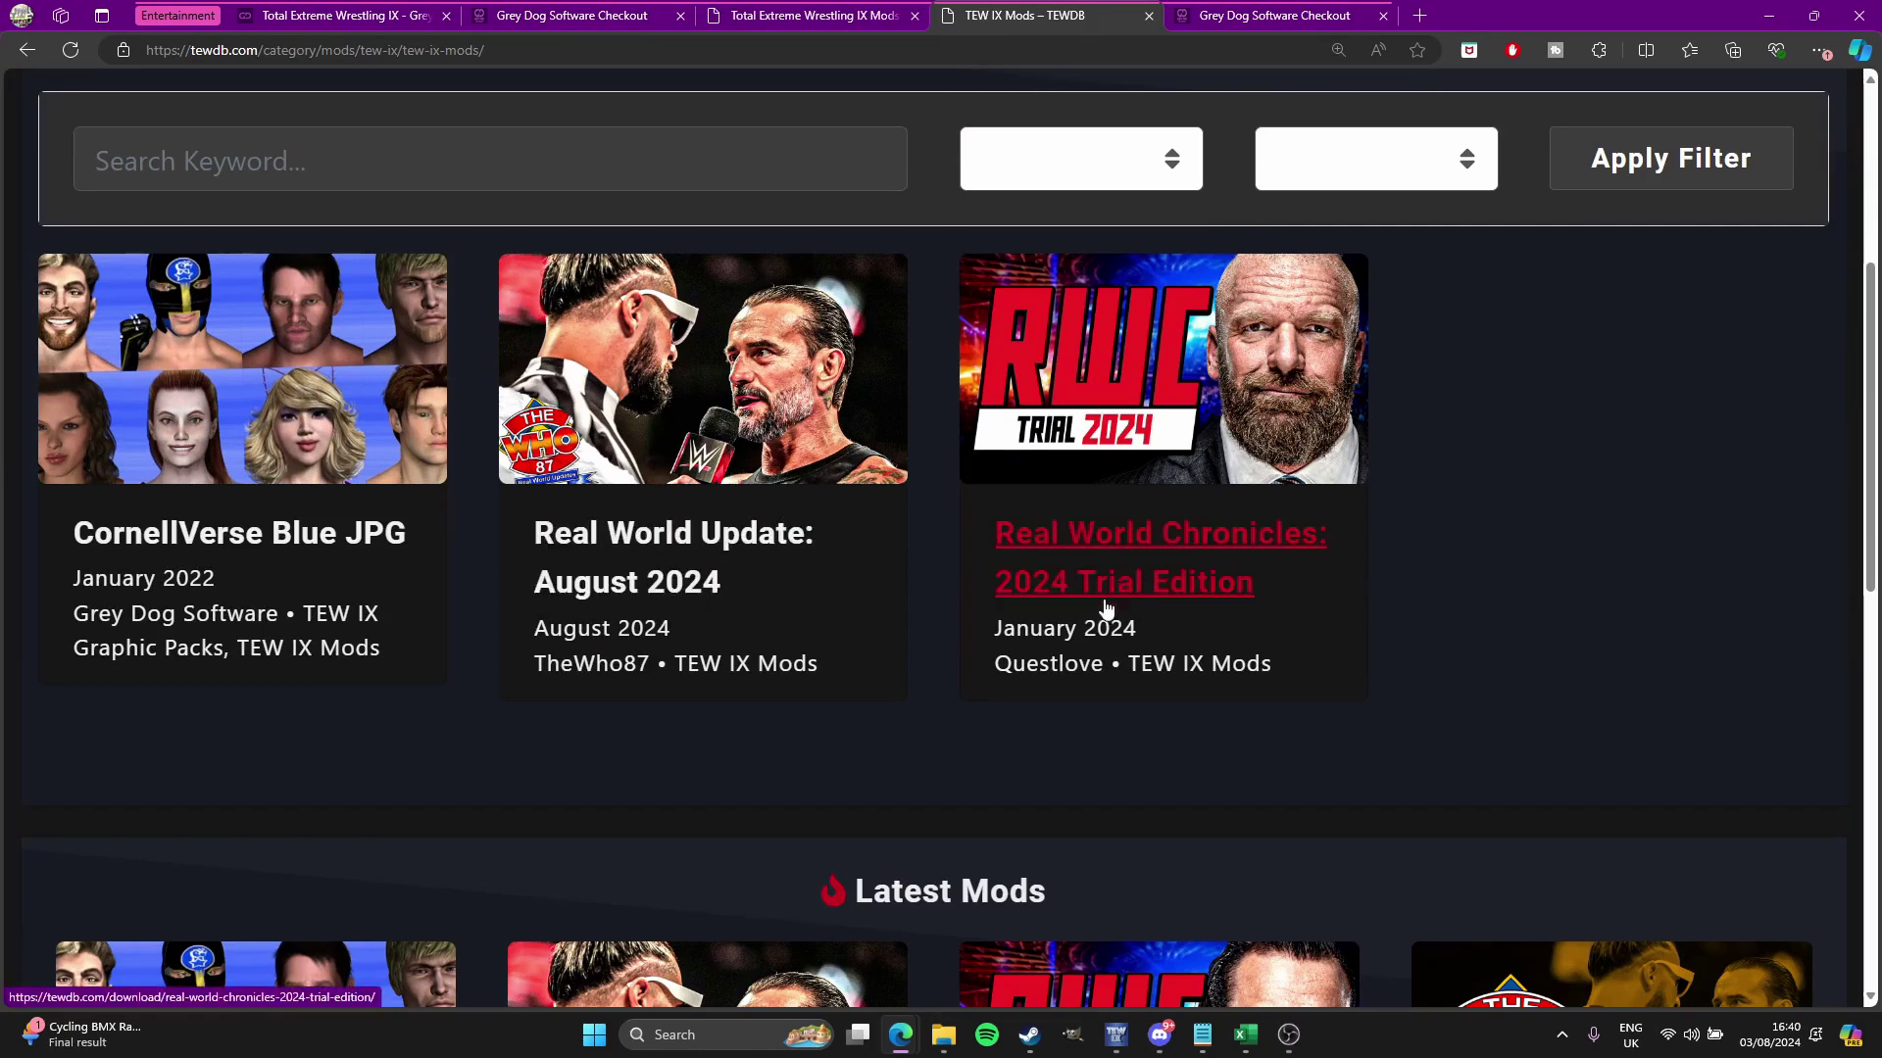
{"action": "scroll", "coordinate": [1187, 490], "scroll_direction": "up", "scroll_amount": 3}
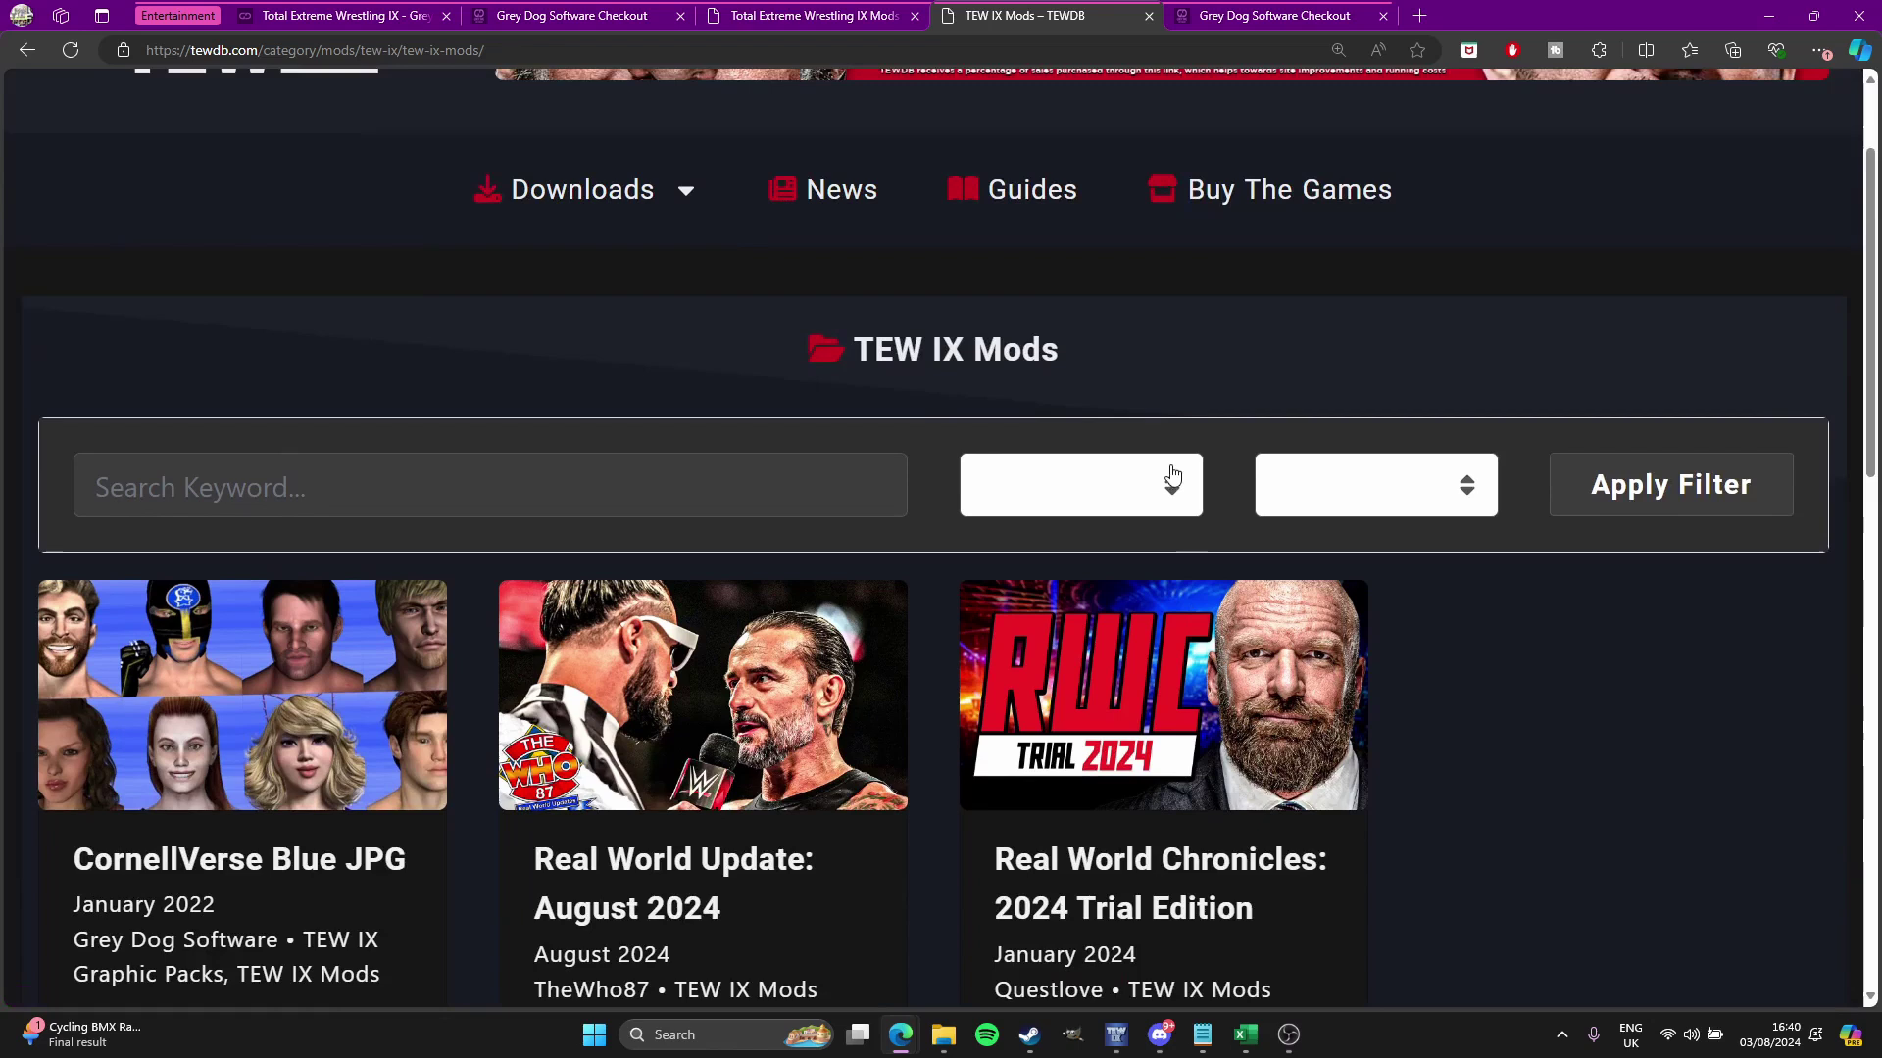
{"action": "mouse_move", "coordinate": [686, 191]}
{"action": "mouse_move", "coordinate": [588, 270]}
{"action": "left_click", "coordinate": [854, 382]}
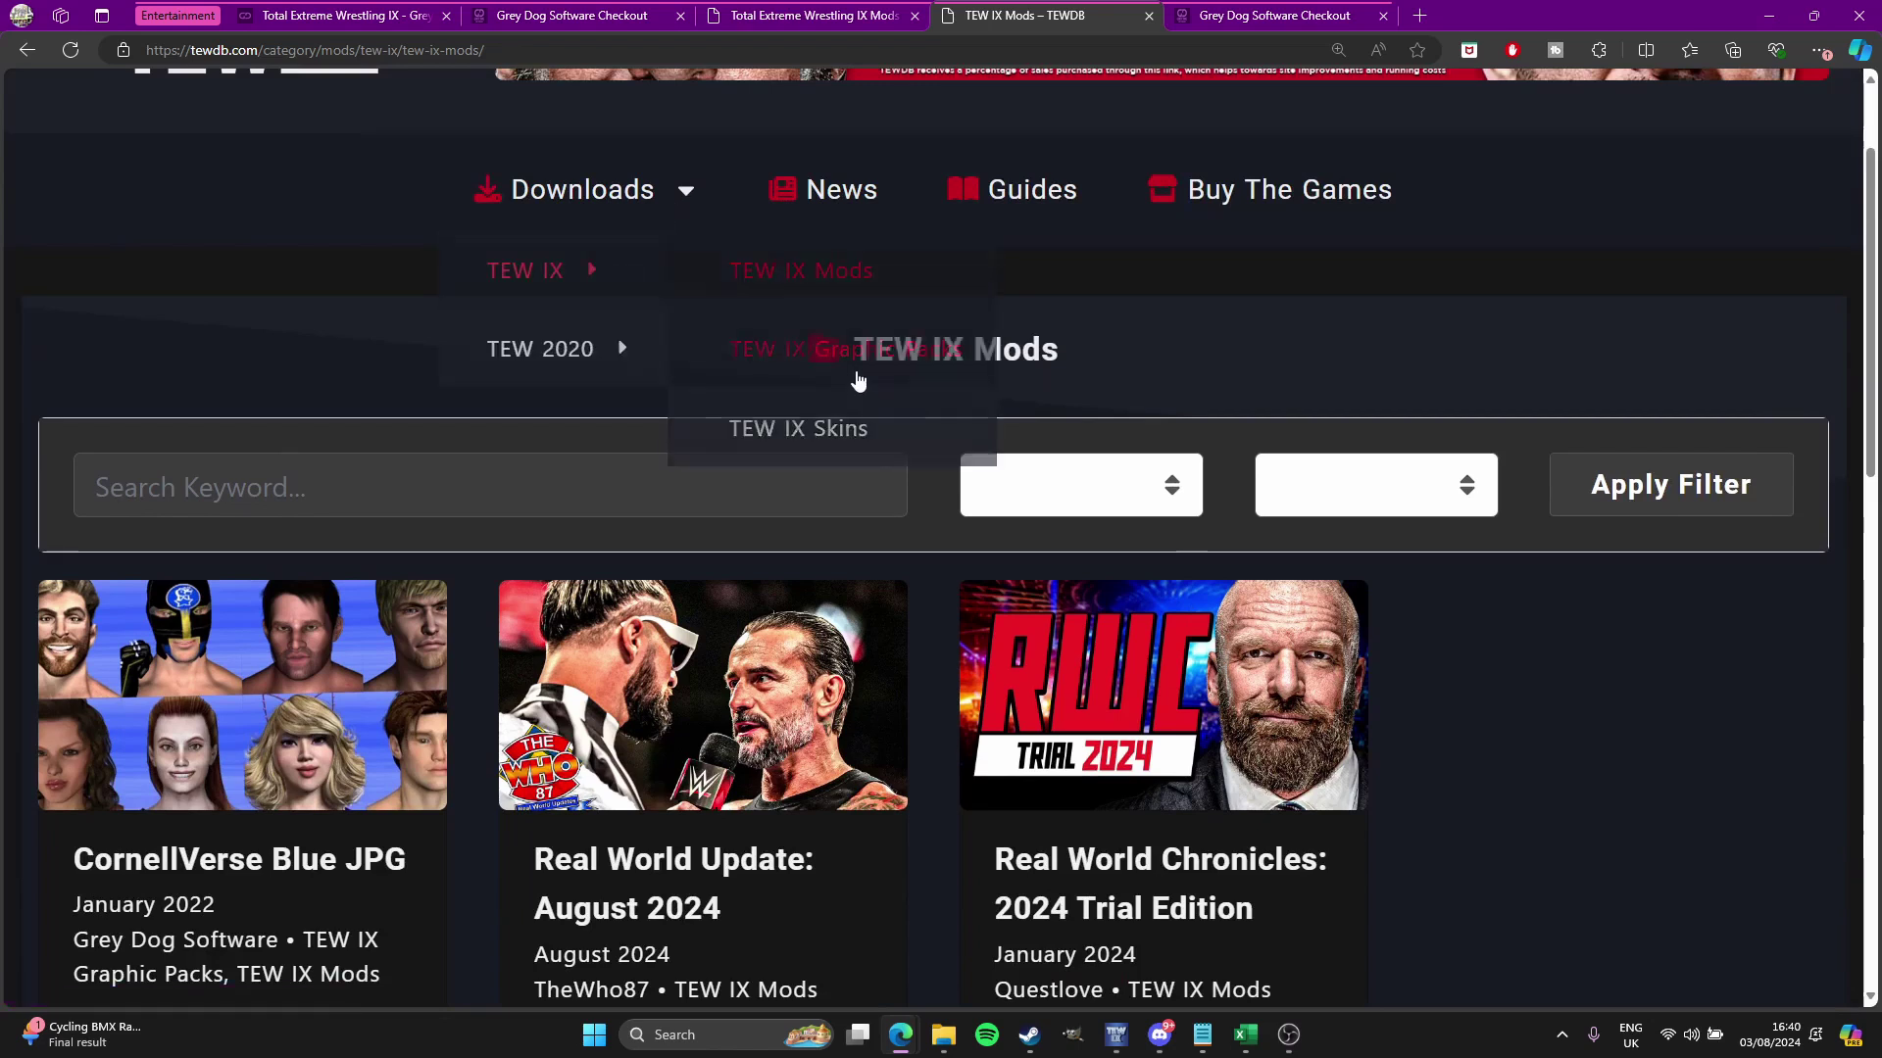
{"action": "scroll", "coordinate": [1725, 505], "scroll_direction": "down", "scroll_amount": 5}
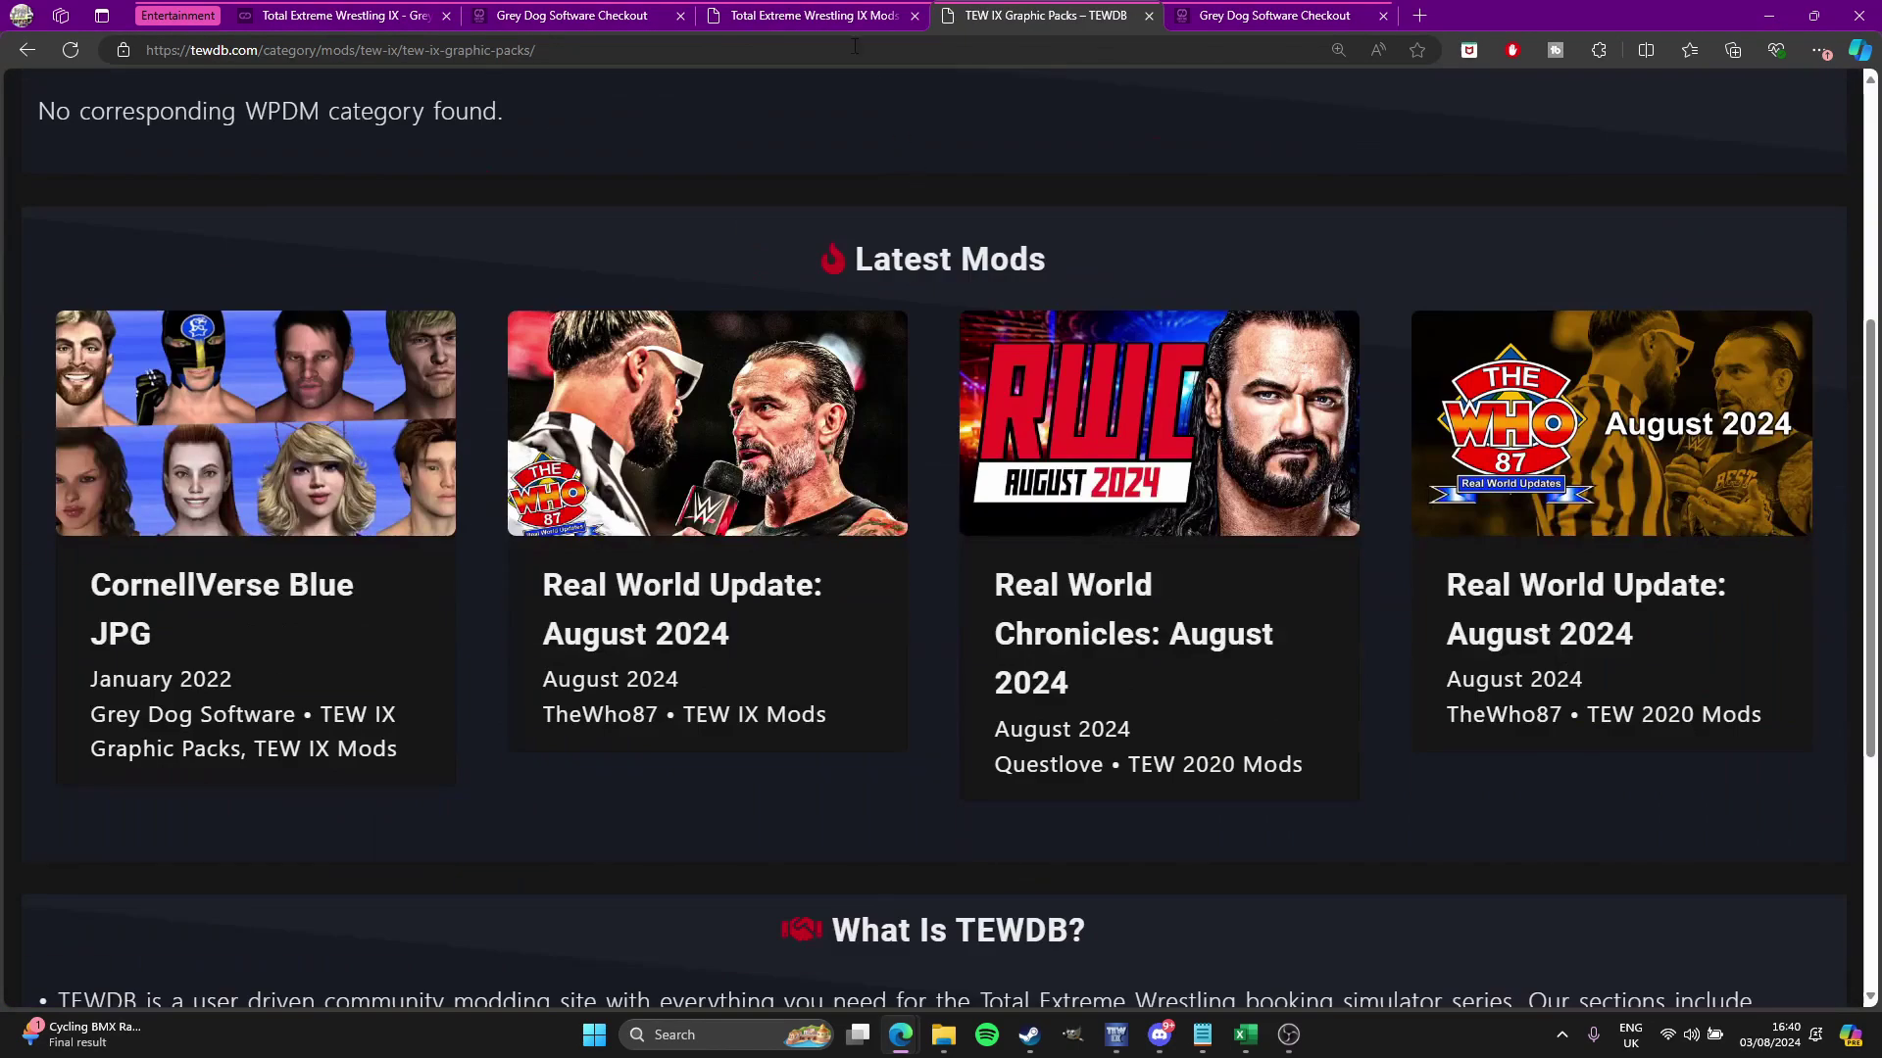
Step: Search the Total Extreme Wrestling IX Mods forum for "questlove" and open the [HYPE] Real World Chronicles IX topic
{"action": "left_click", "coordinate": [814, 15]}
{"action": "scroll", "coordinate": [848, 363], "scroll_direction": "down", "scroll_amount": 2}
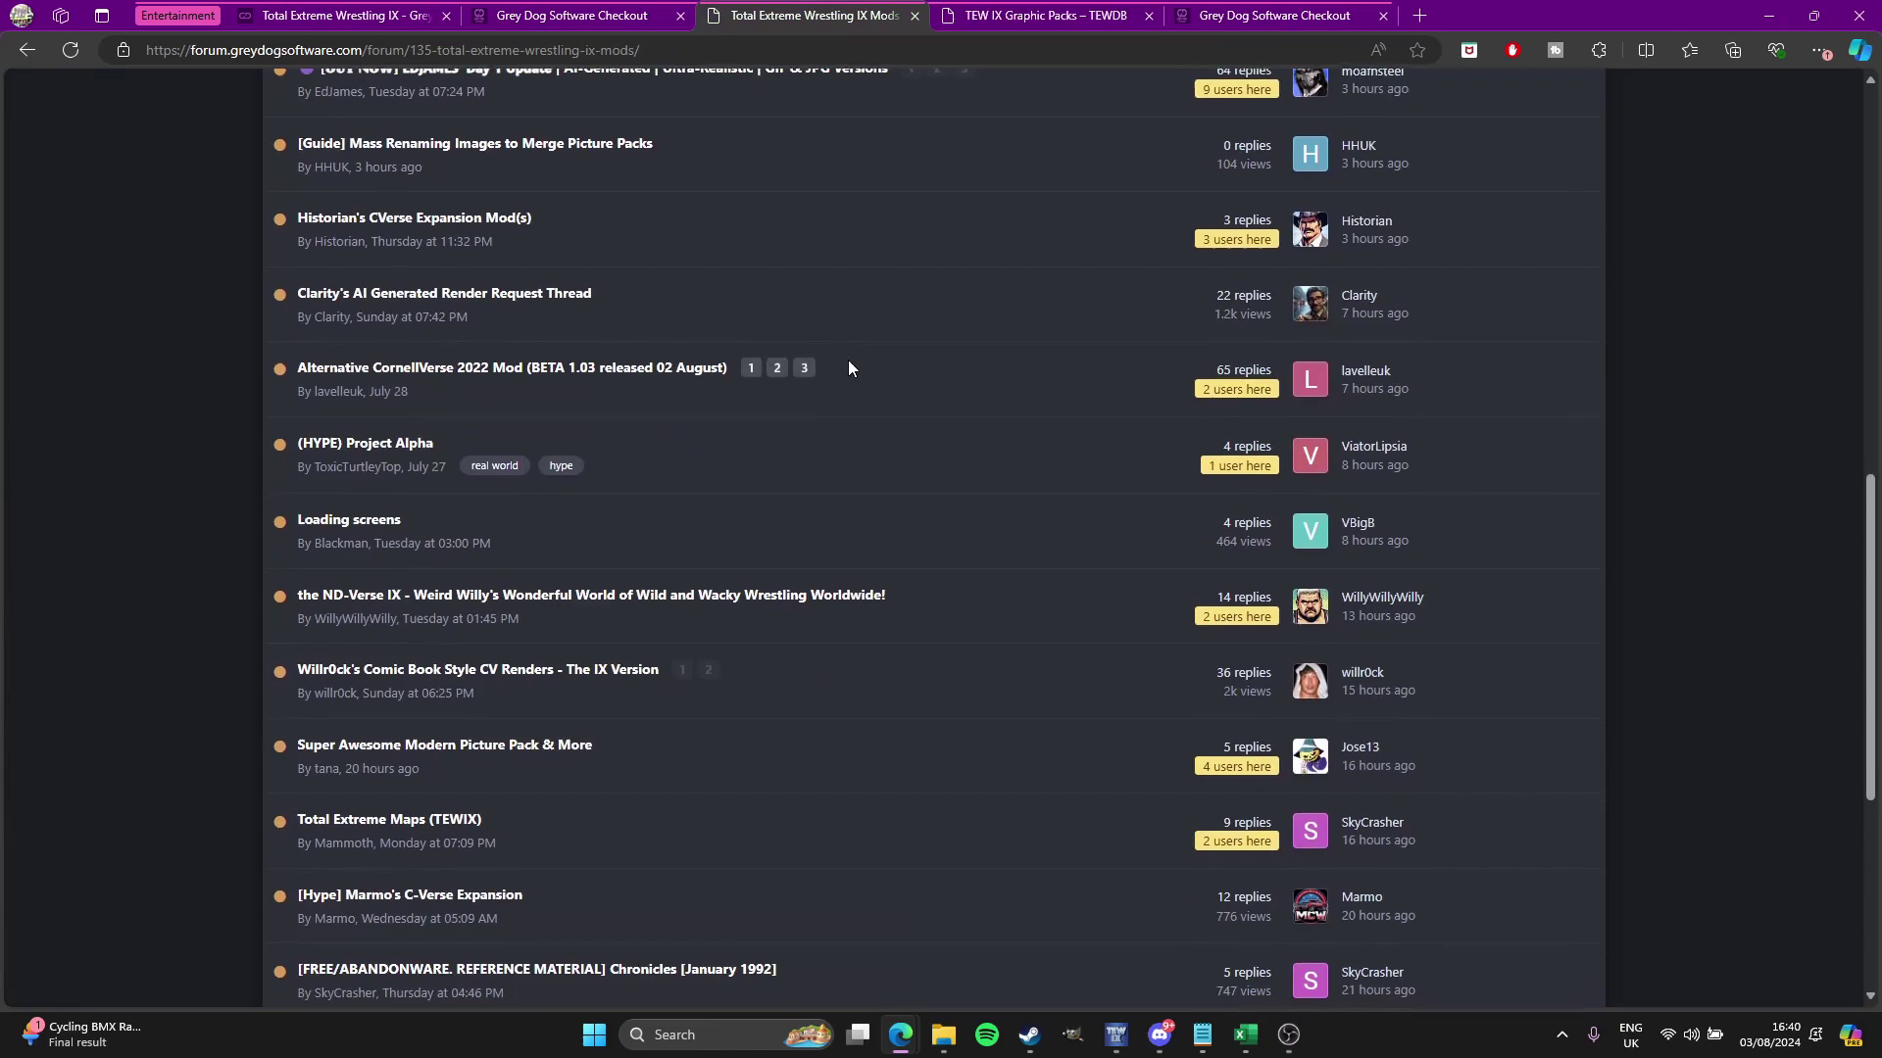
{"action": "scroll", "coordinate": [849, 368], "scroll_direction": "down", "scroll_amount": 2}
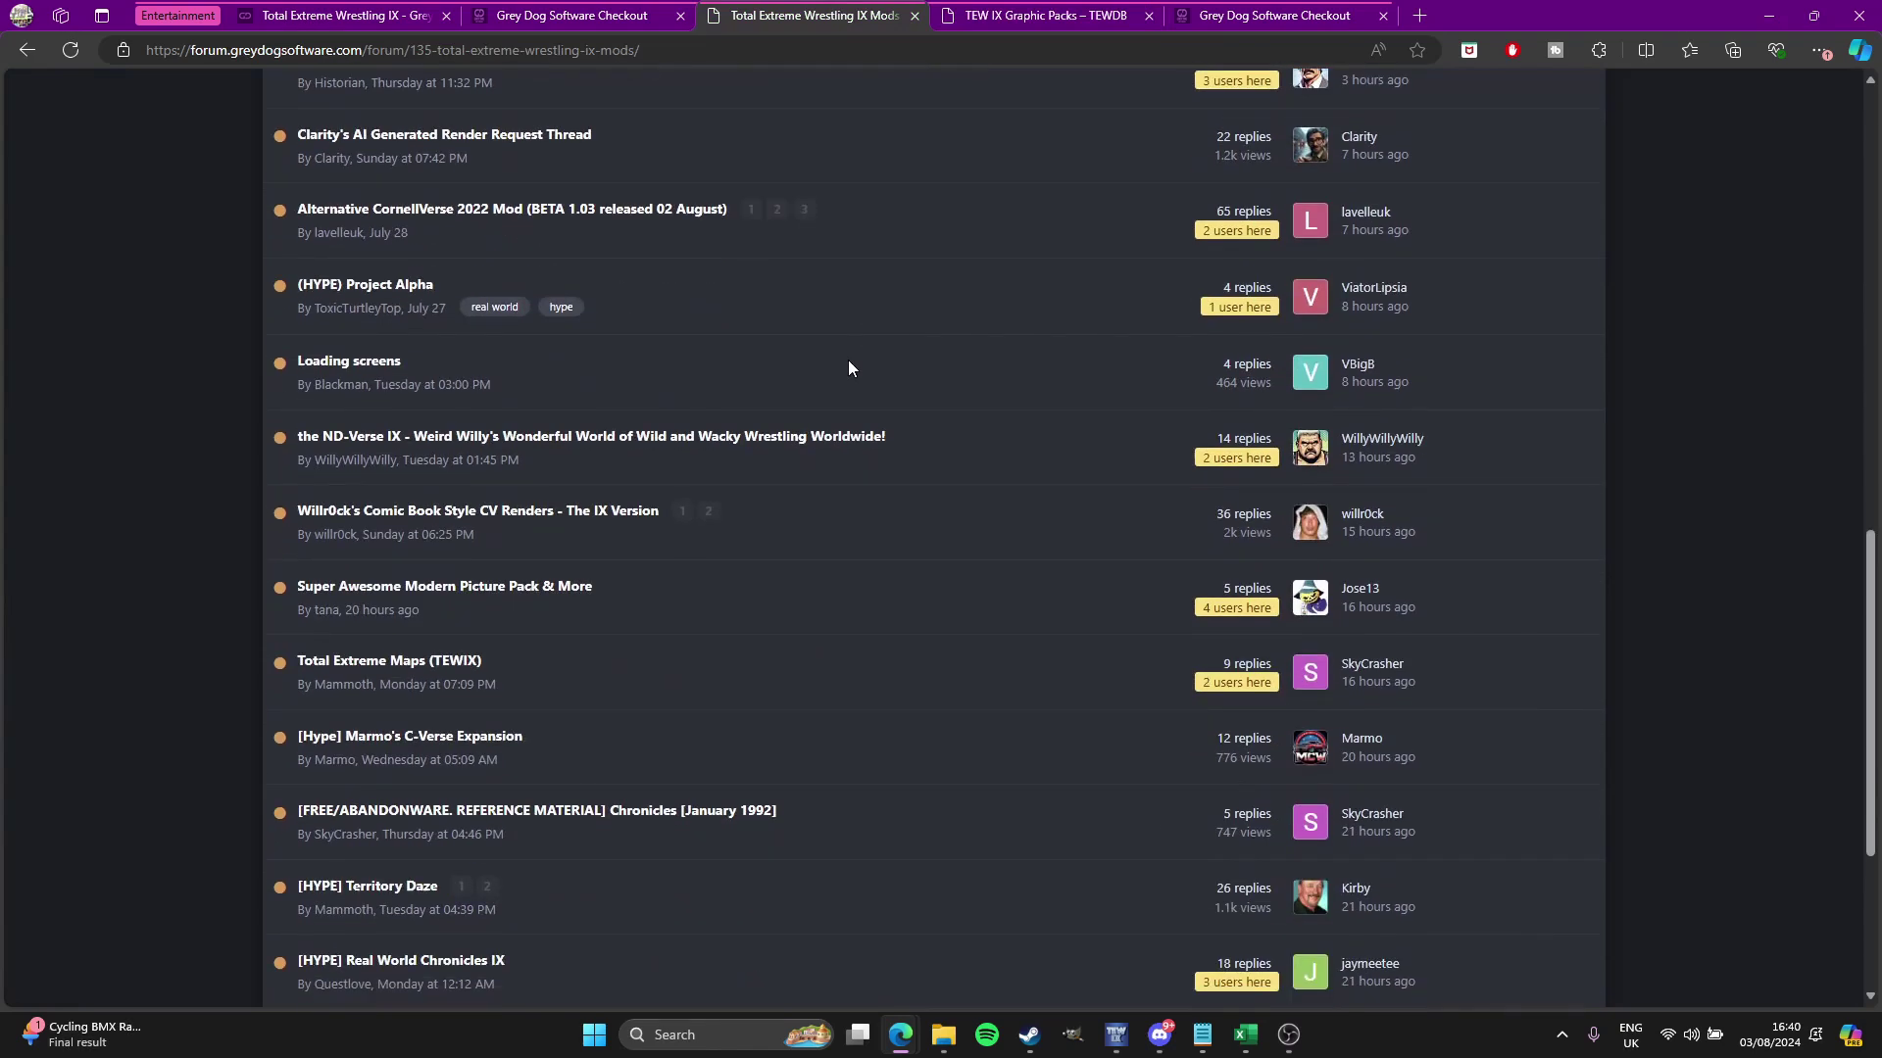
{"action": "scroll", "coordinate": [849, 368], "scroll_direction": "down", "scroll_amount": 5}
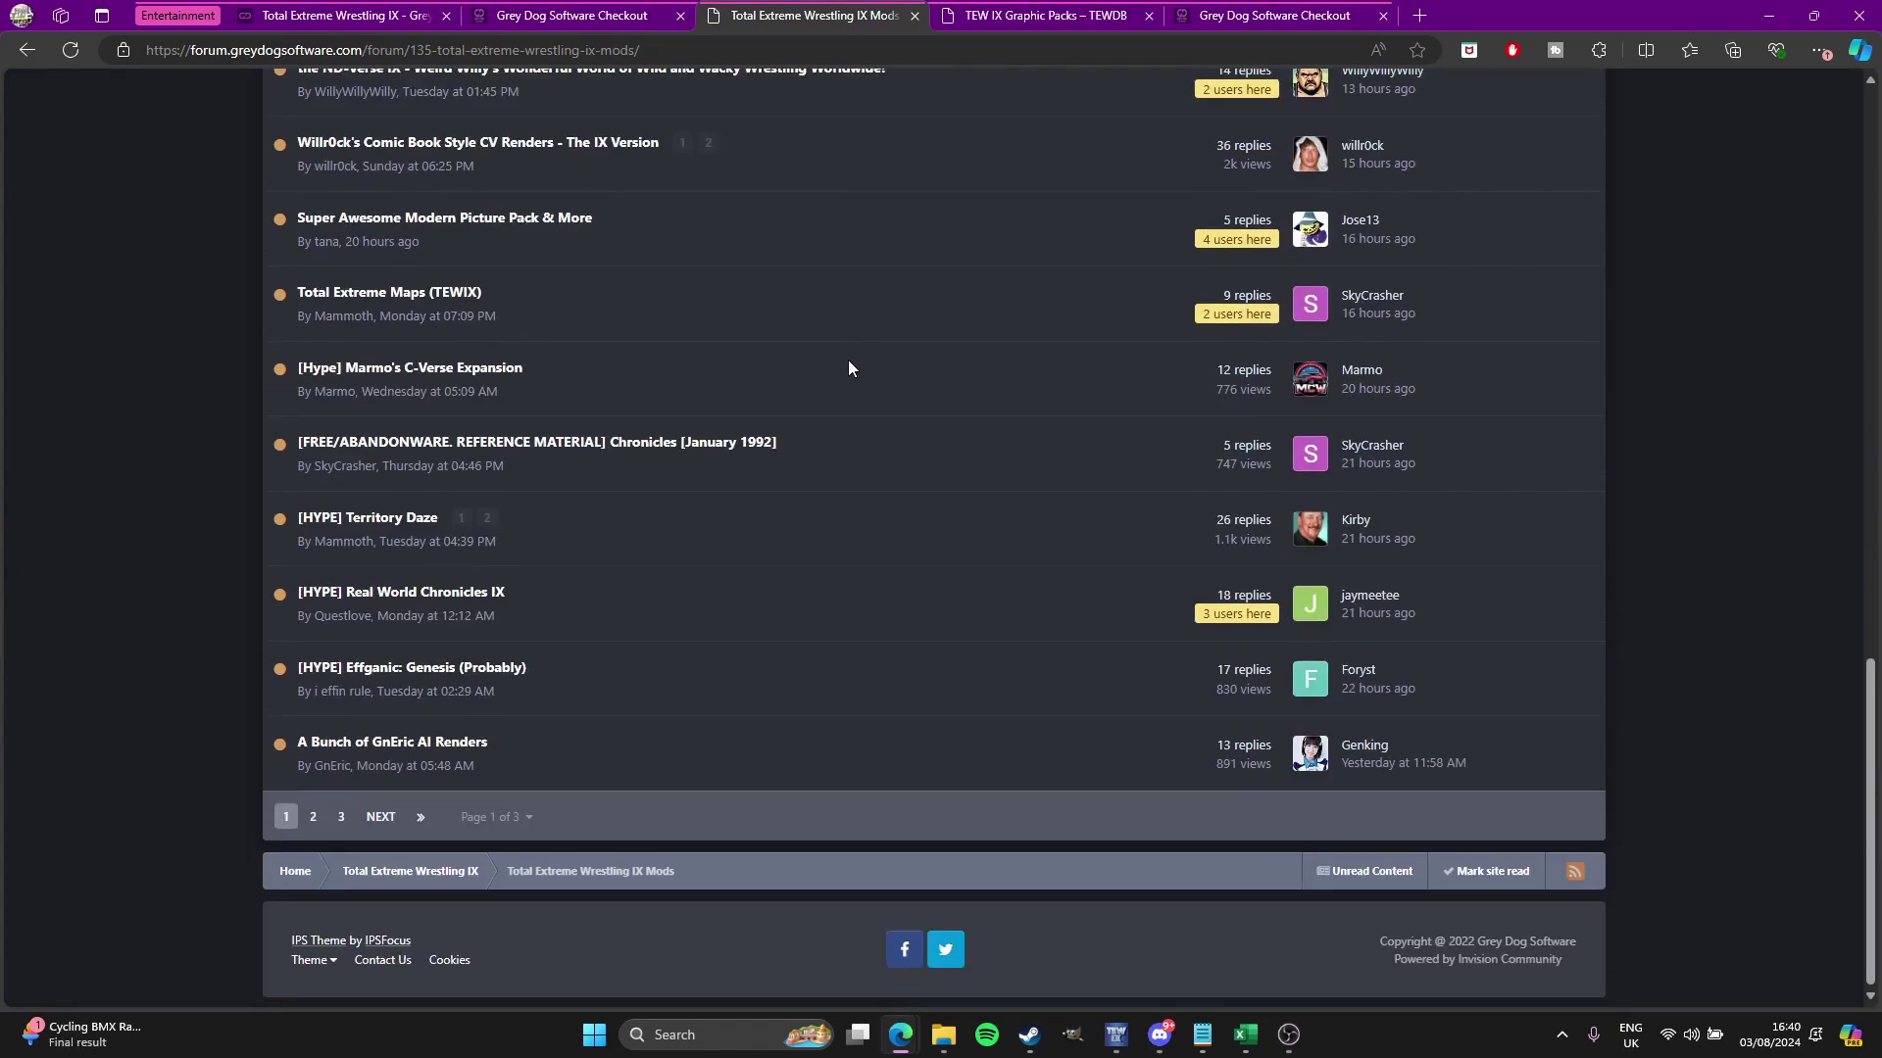
{"action": "scroll", "coordinate": [849, 368], "scroll_direction": "up", "scroll_amount": 14}
{"action": "scroll", "coordinate": [848, 368], "scroll_direction": "up", "scroll_amount": 5}
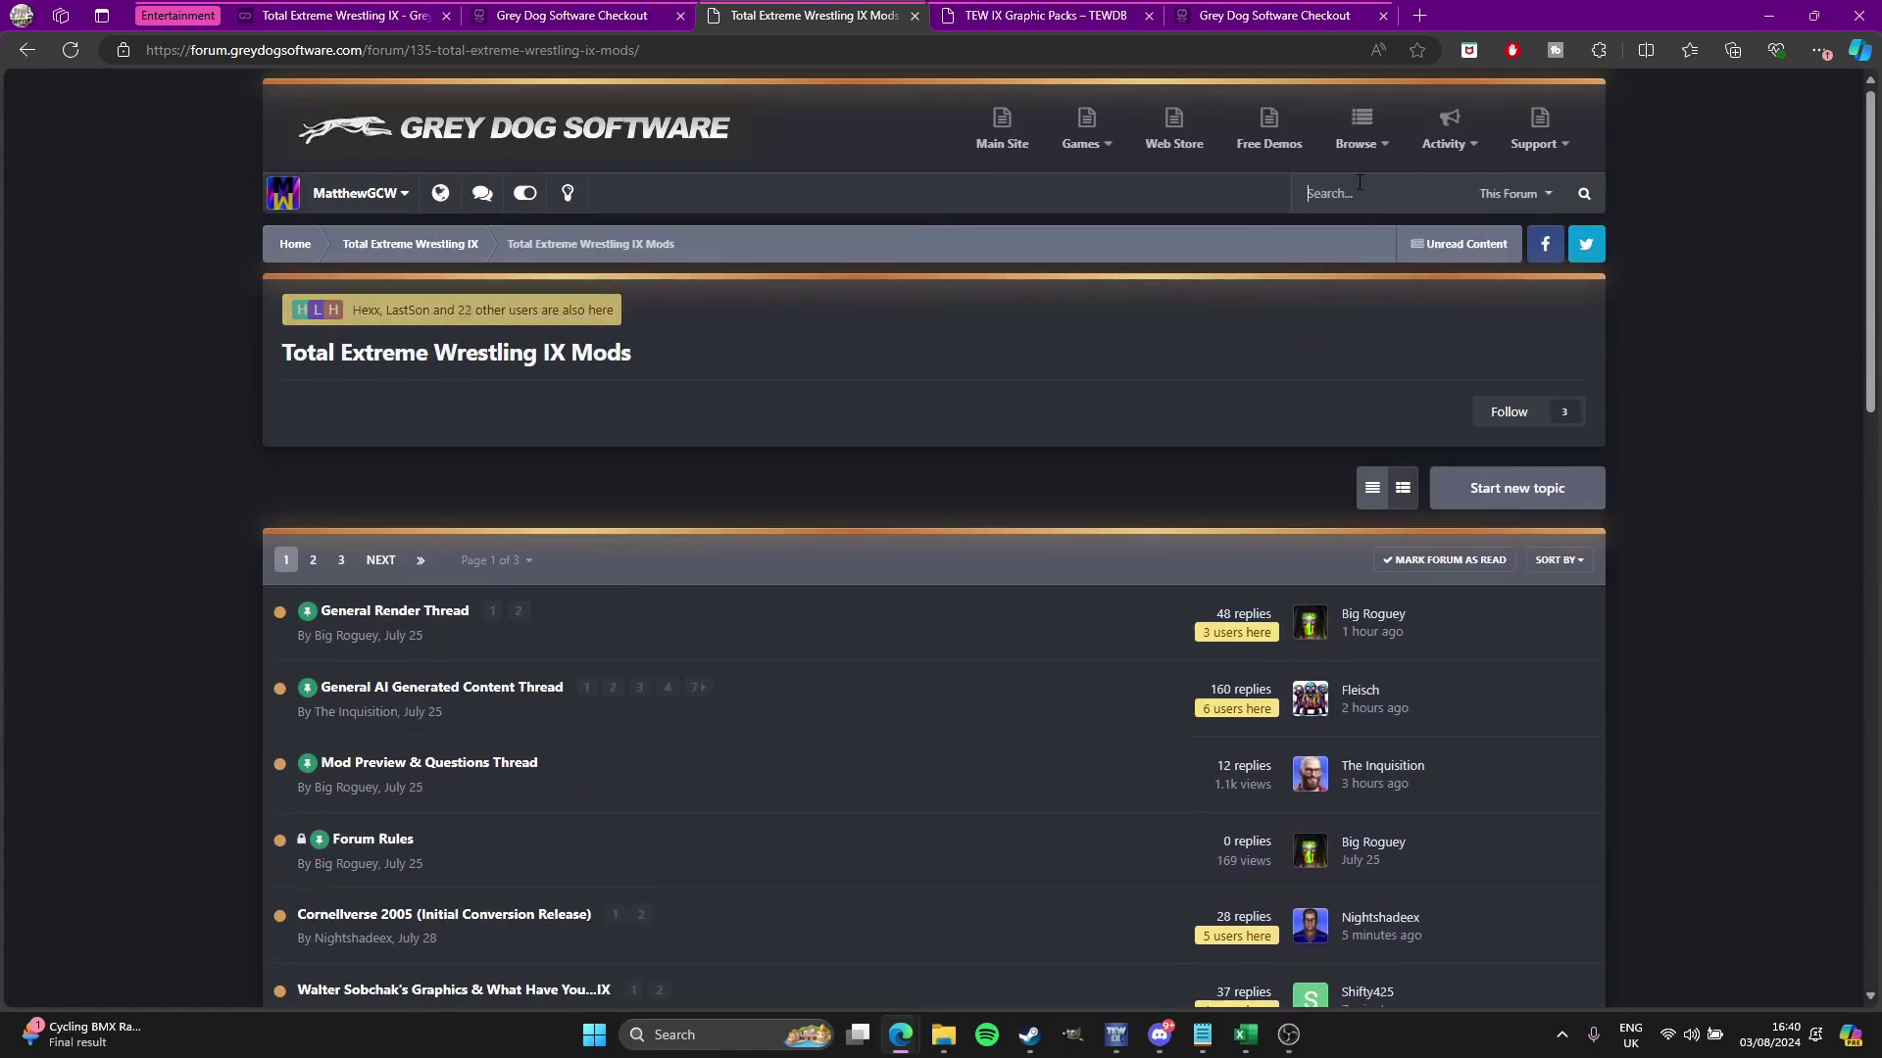
{"action": "type", "text": "questlove"}
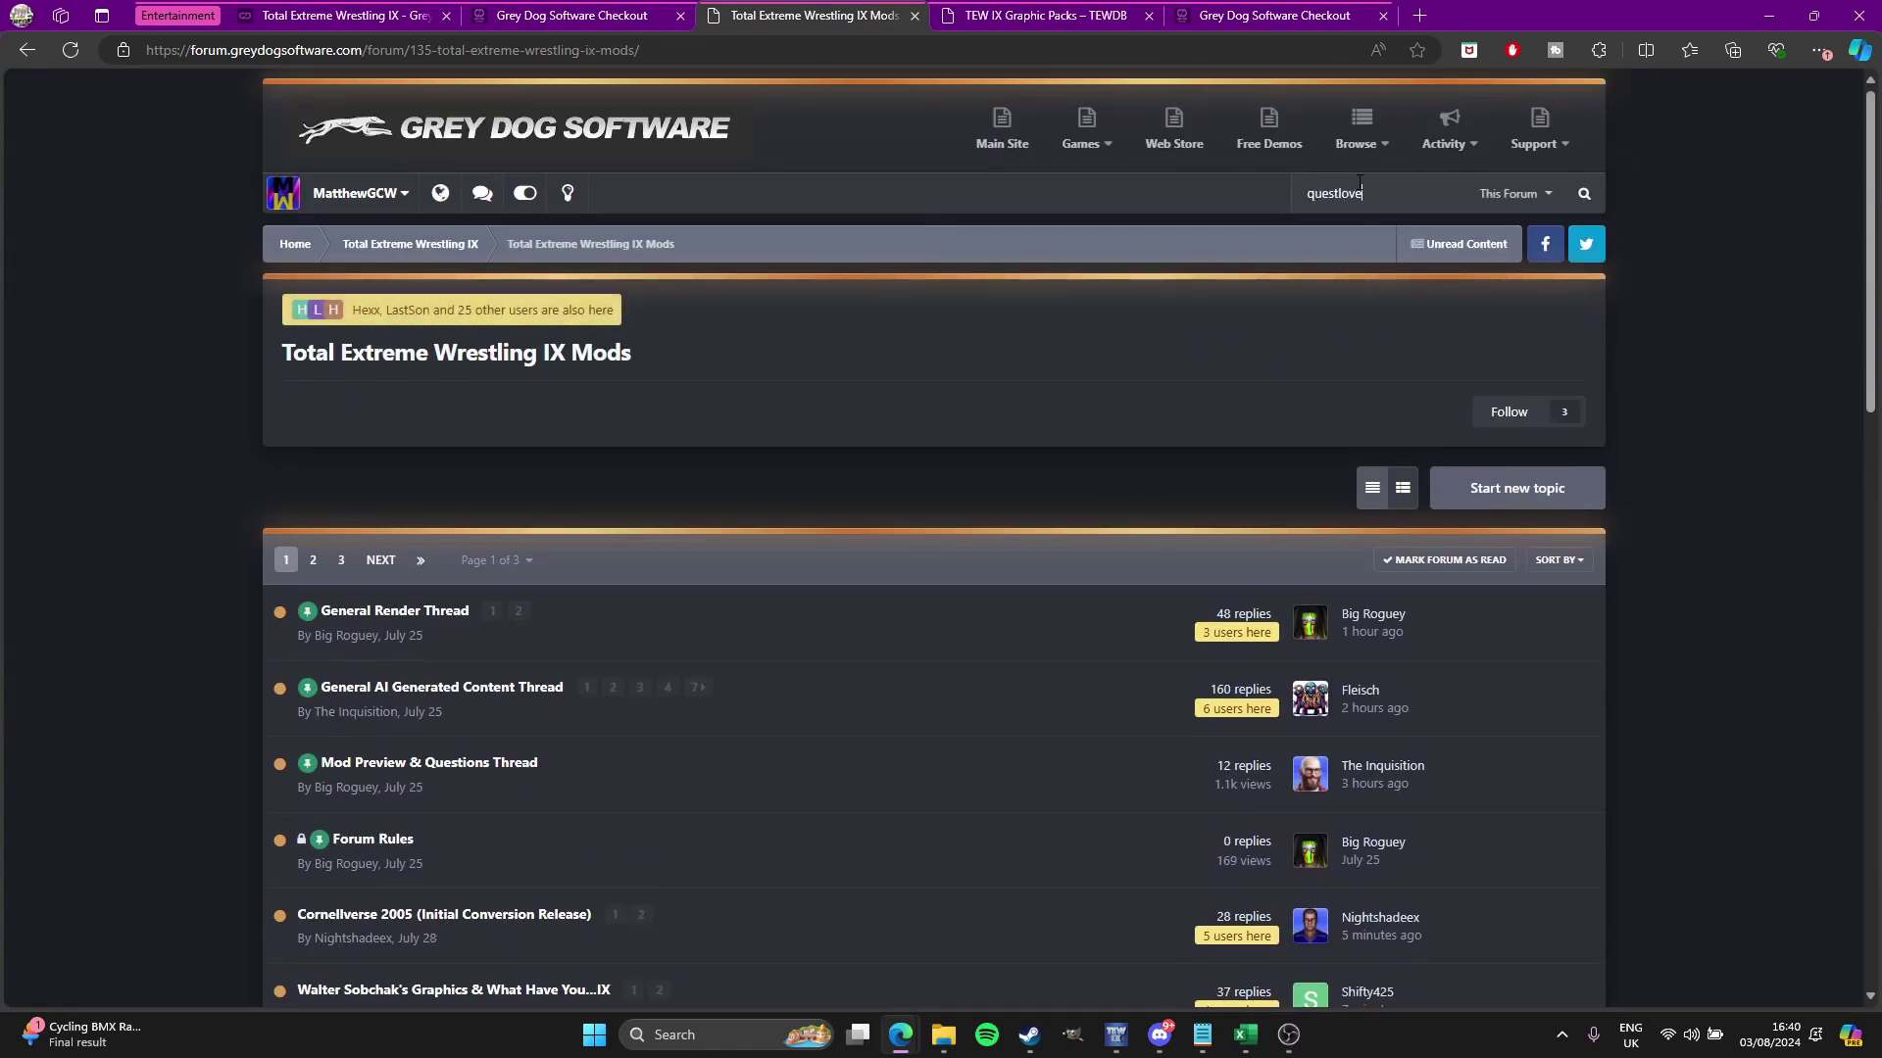
{"action": "key", "text": "Return"}
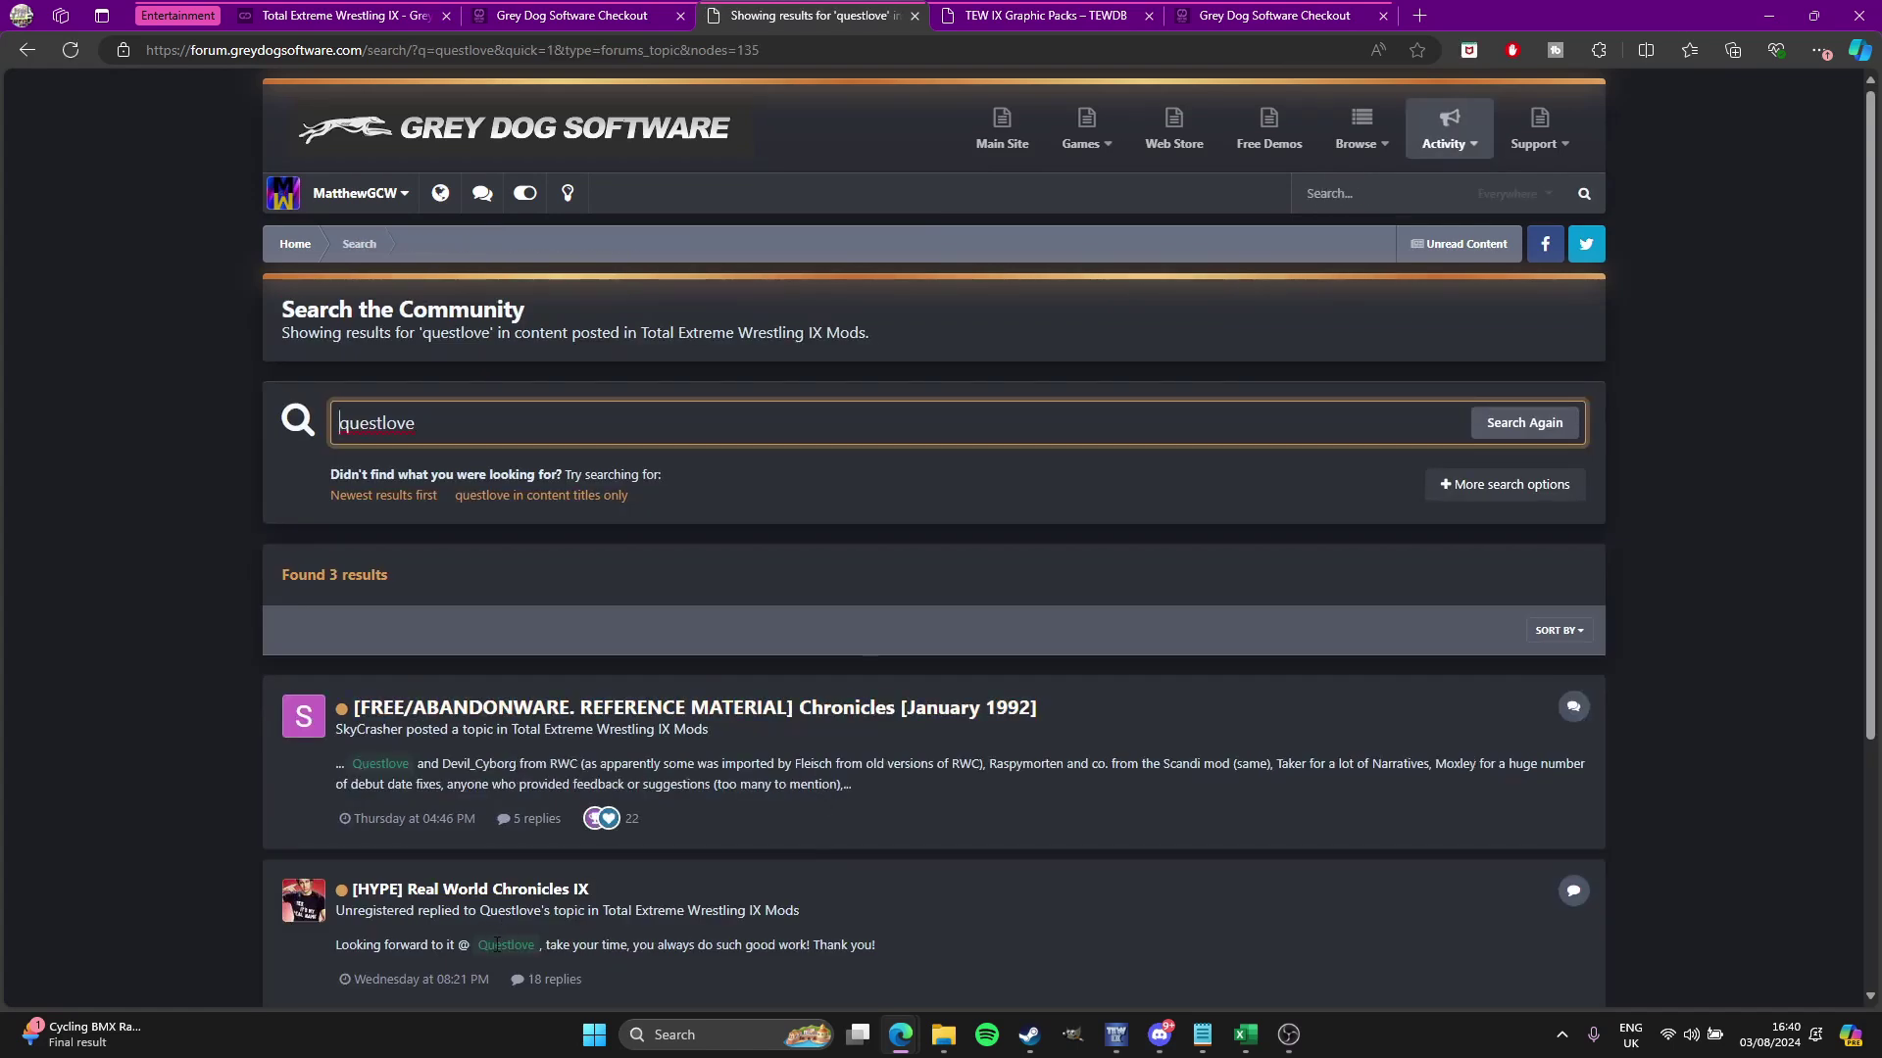
{"action": "scroll", "coordinate": [504, 882], "scroll_direction": "down", "scroll_amount": 3}
{"action": "left_click", "coordinate": [488, 567]}
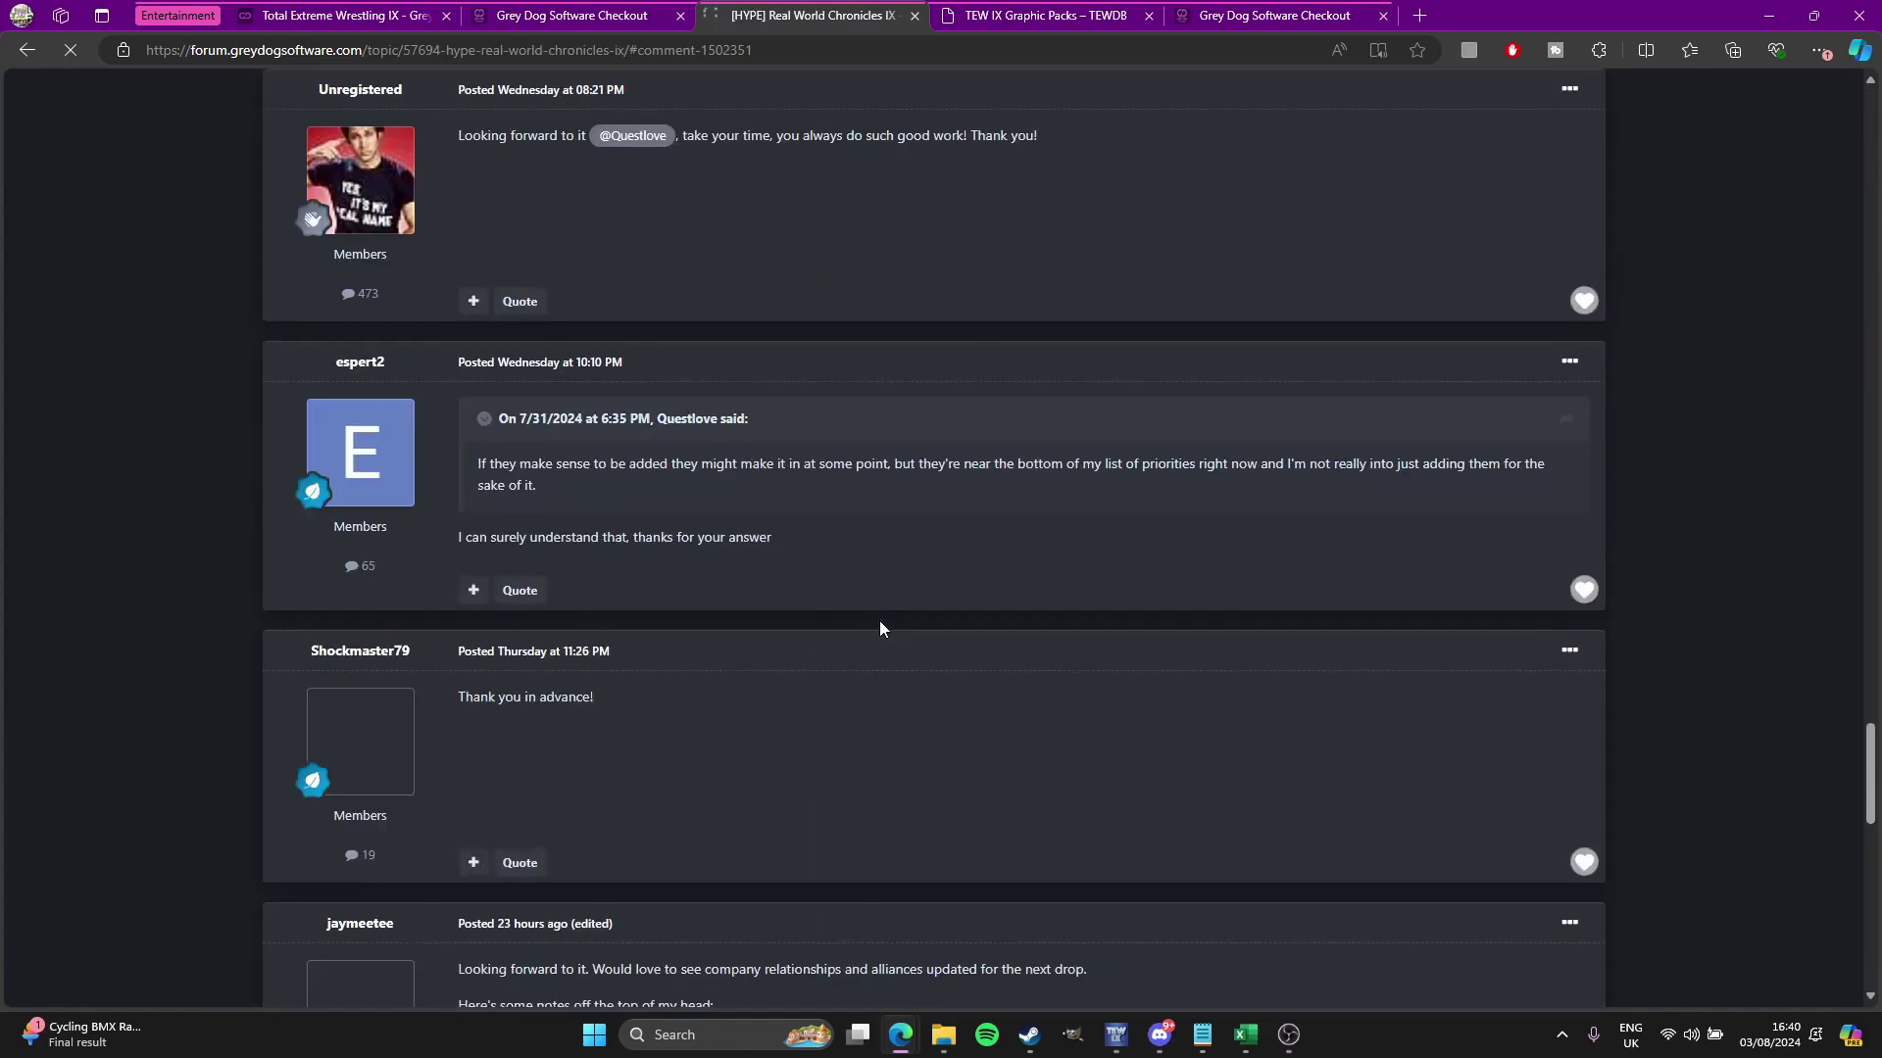
Step: Review the first post of the Real World Chronicles IX topic and open its Super Awesome Modern Picture Pack link in a separate tab
{"action": "scroll", "coordinate": [854, 643], "scroll_direction": "up", "scroll_amount": 15}
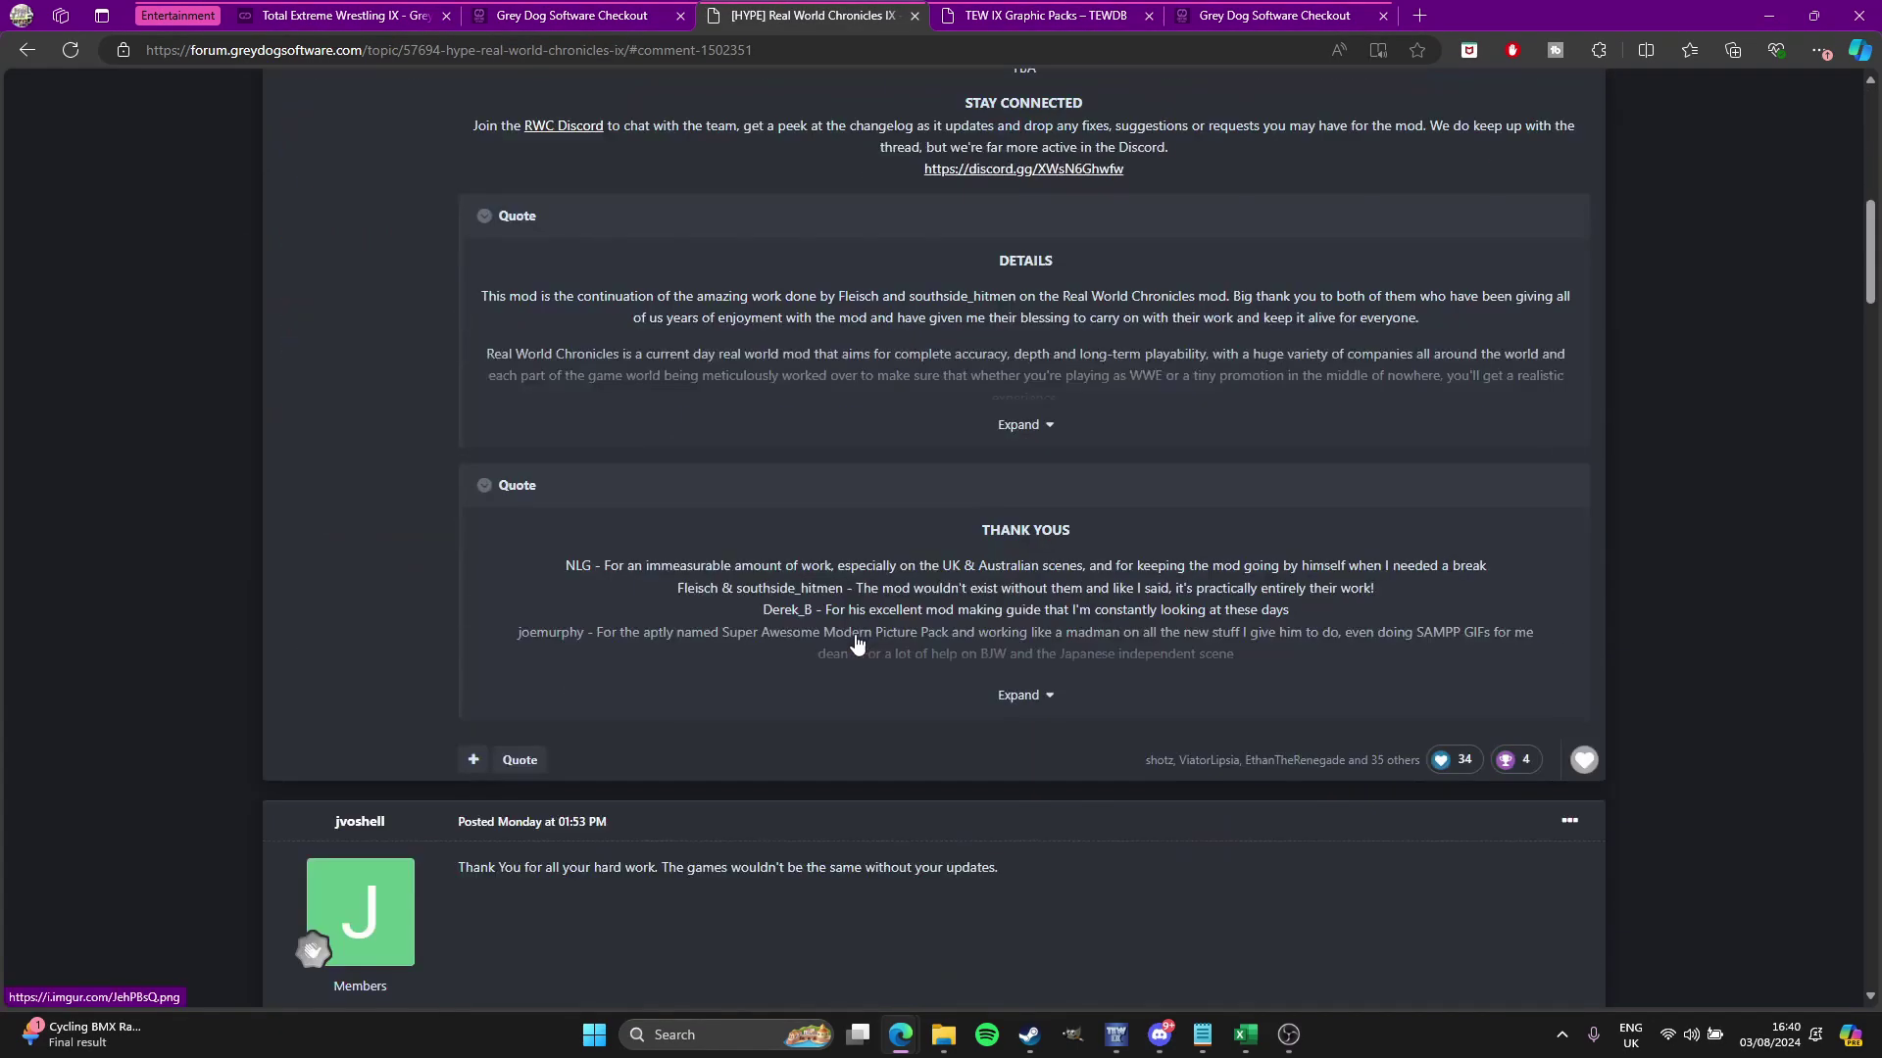
{"action": "scroll", "coordinate": [856, 643], "scroll_direction": "up", "scroll_amount": 2}
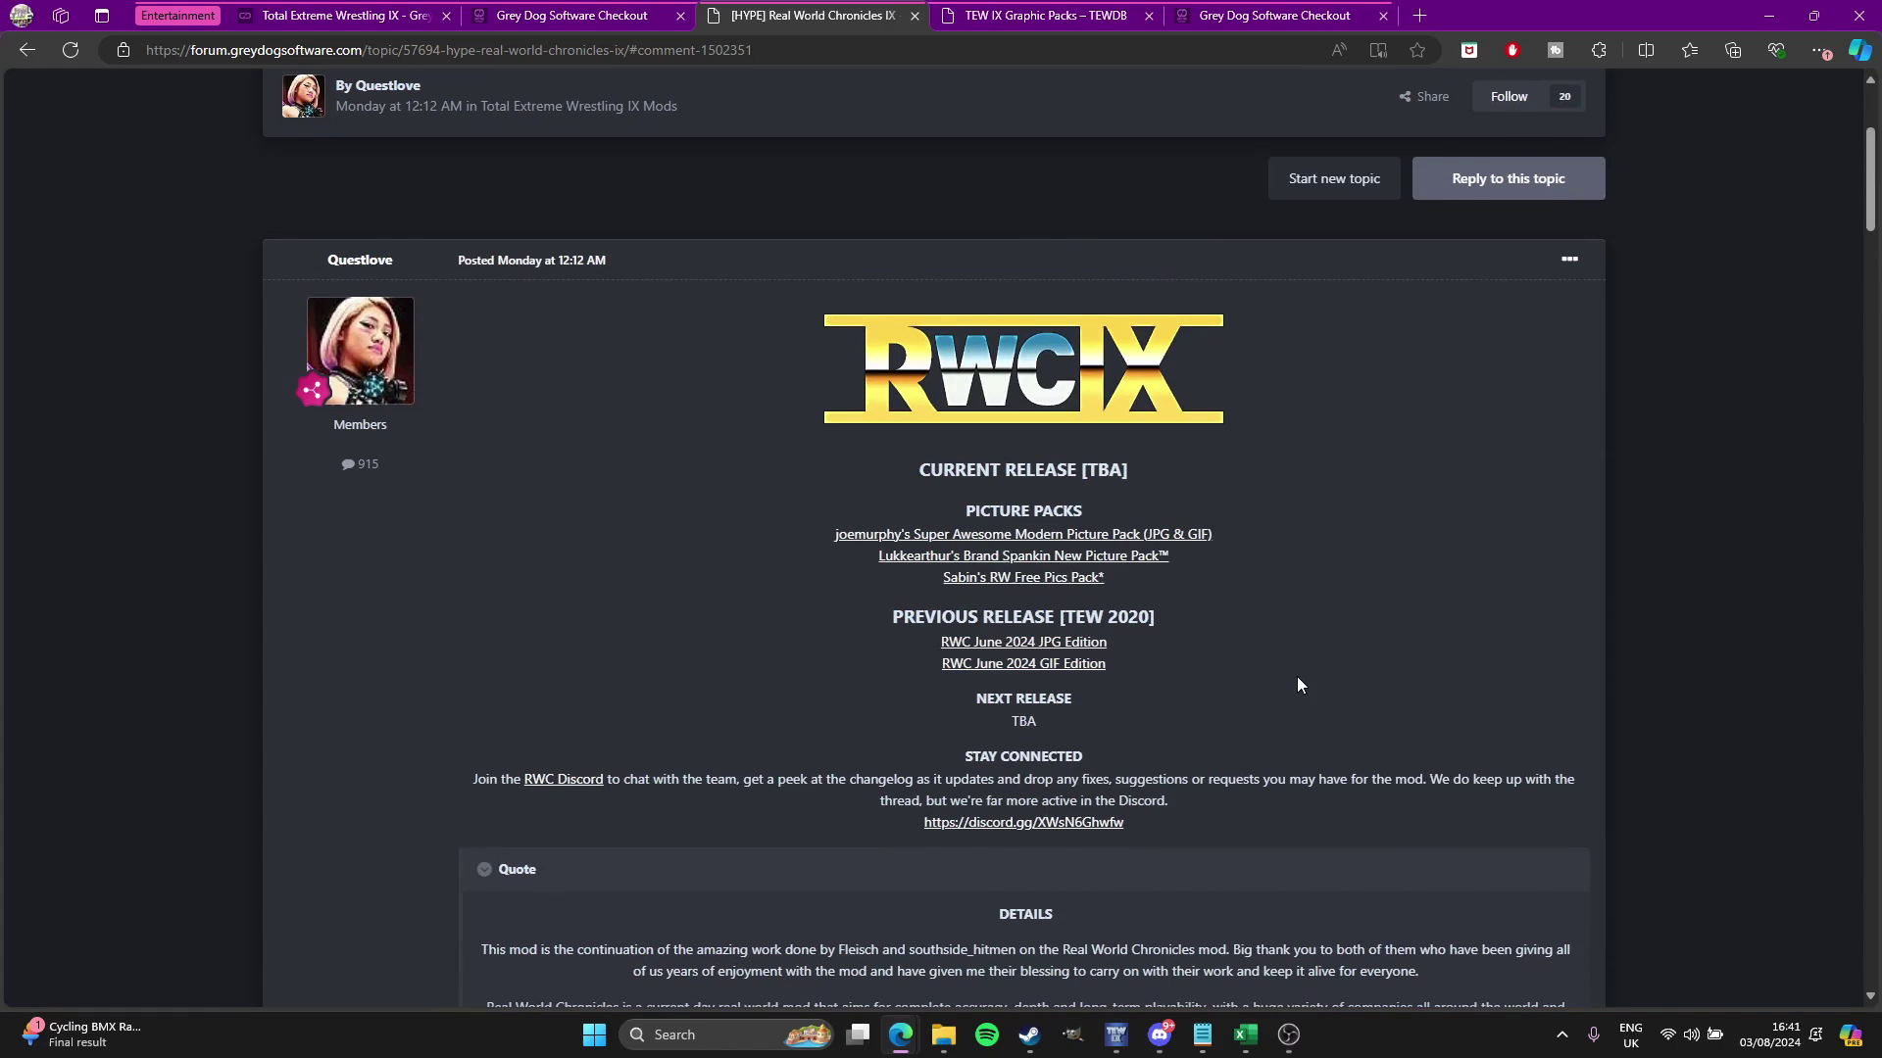
{"action": "scroll", "coordinate": [1279, 627], "scroll_direction": "down", "scroll_amount": 3}
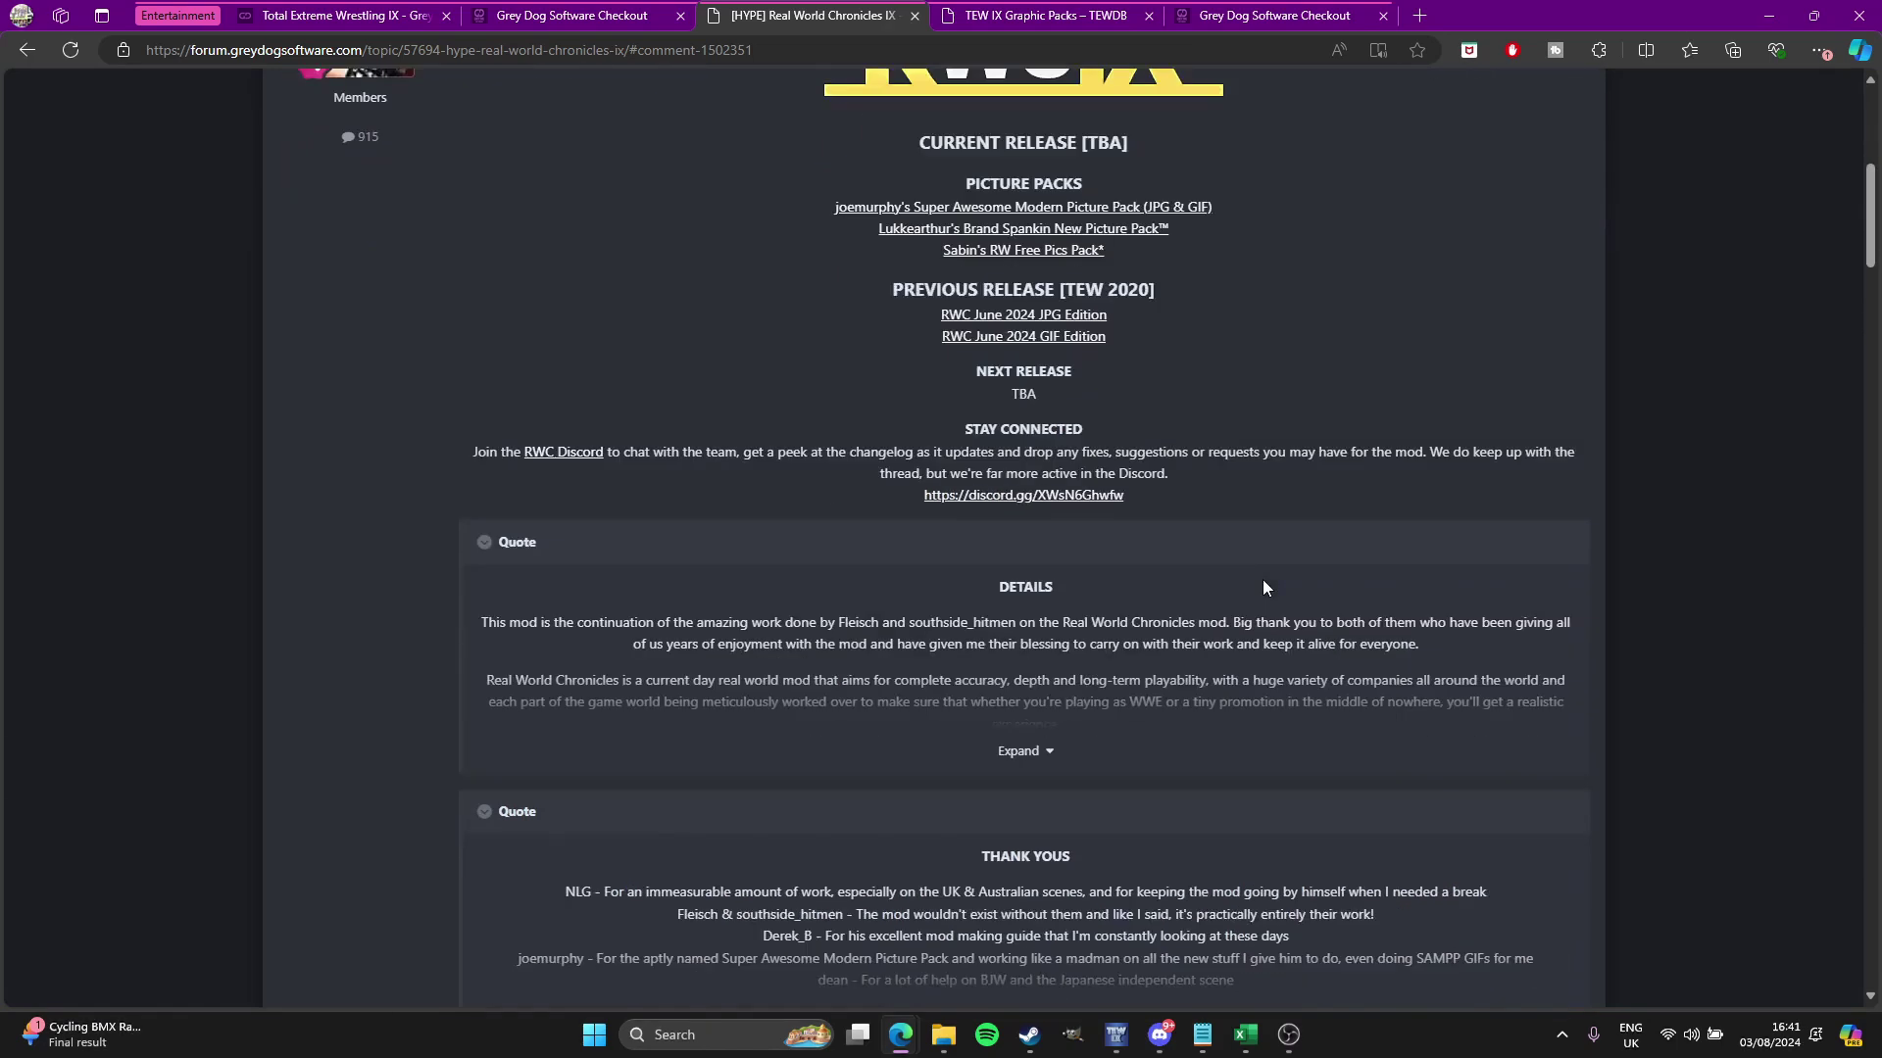
{"action": "scroll", "coordinate": [1265, 577], "scroll_direction": "up", "scroll_amount": 1}
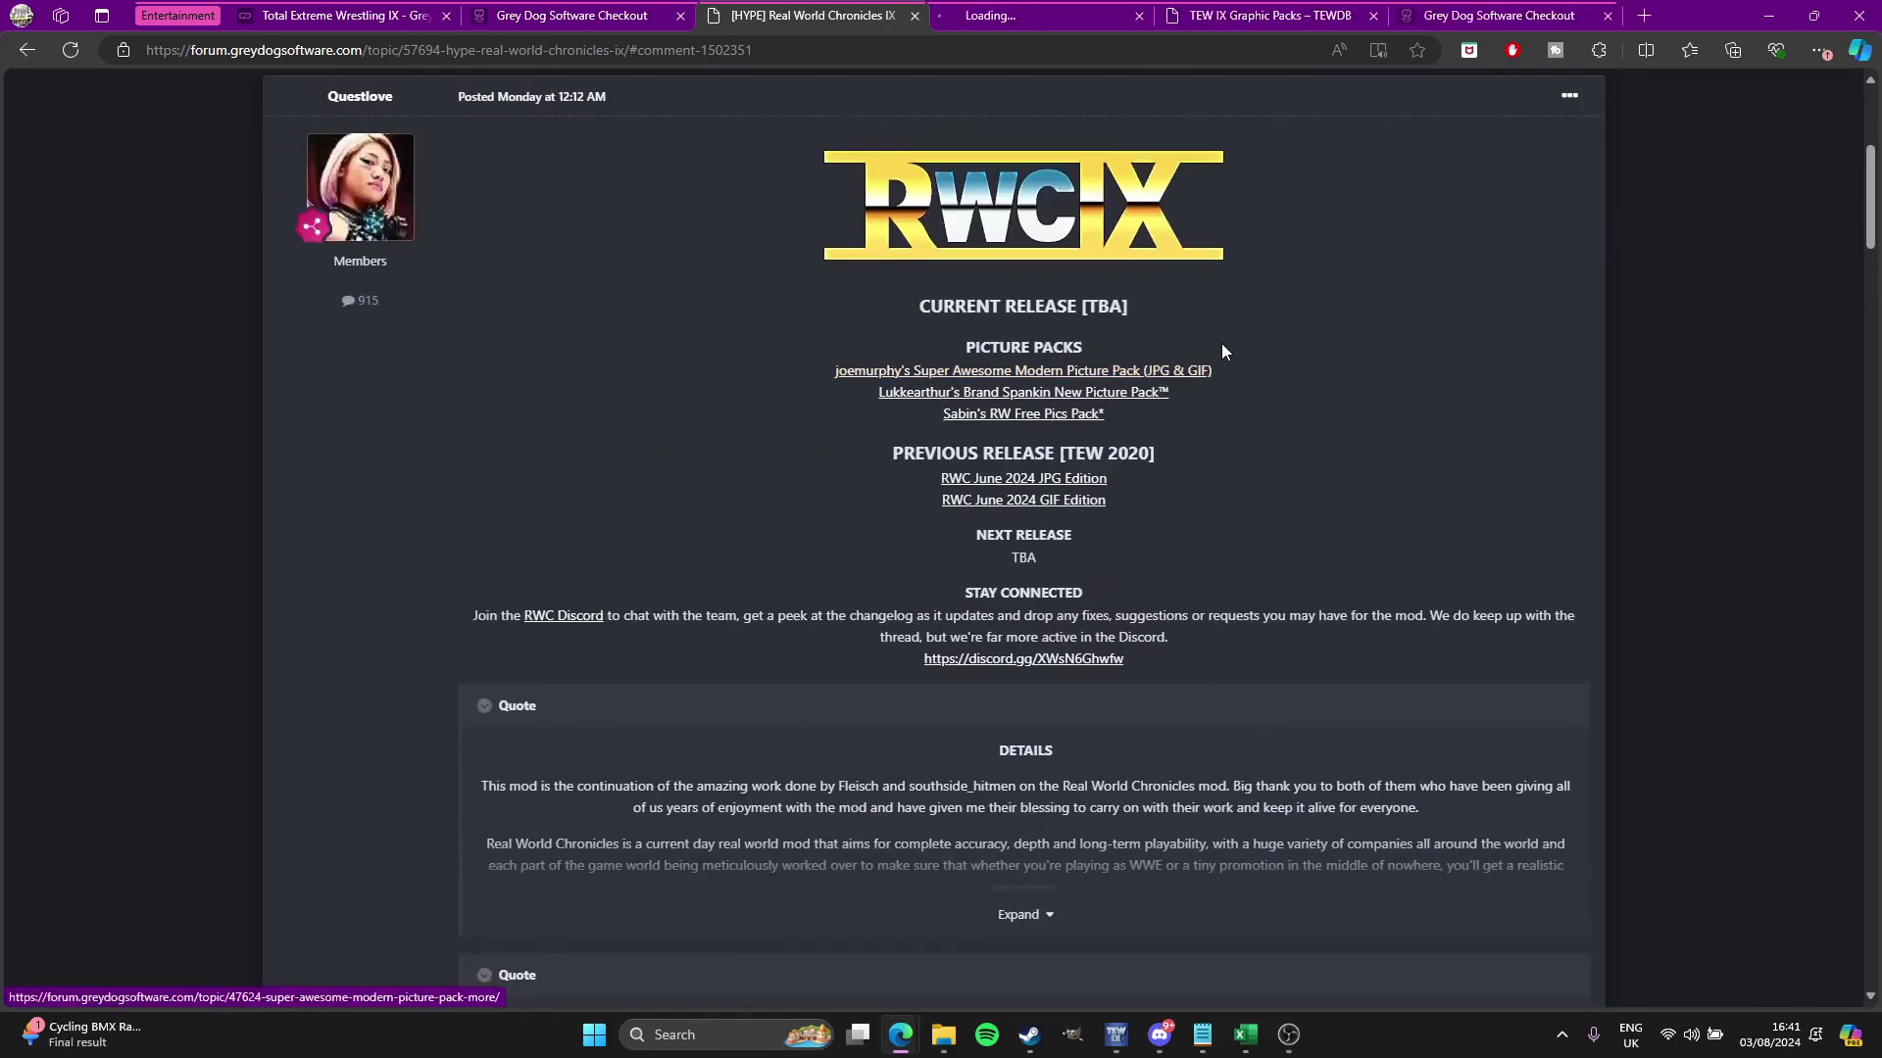
{"action": "key", "text": "ctrl+Tab"}
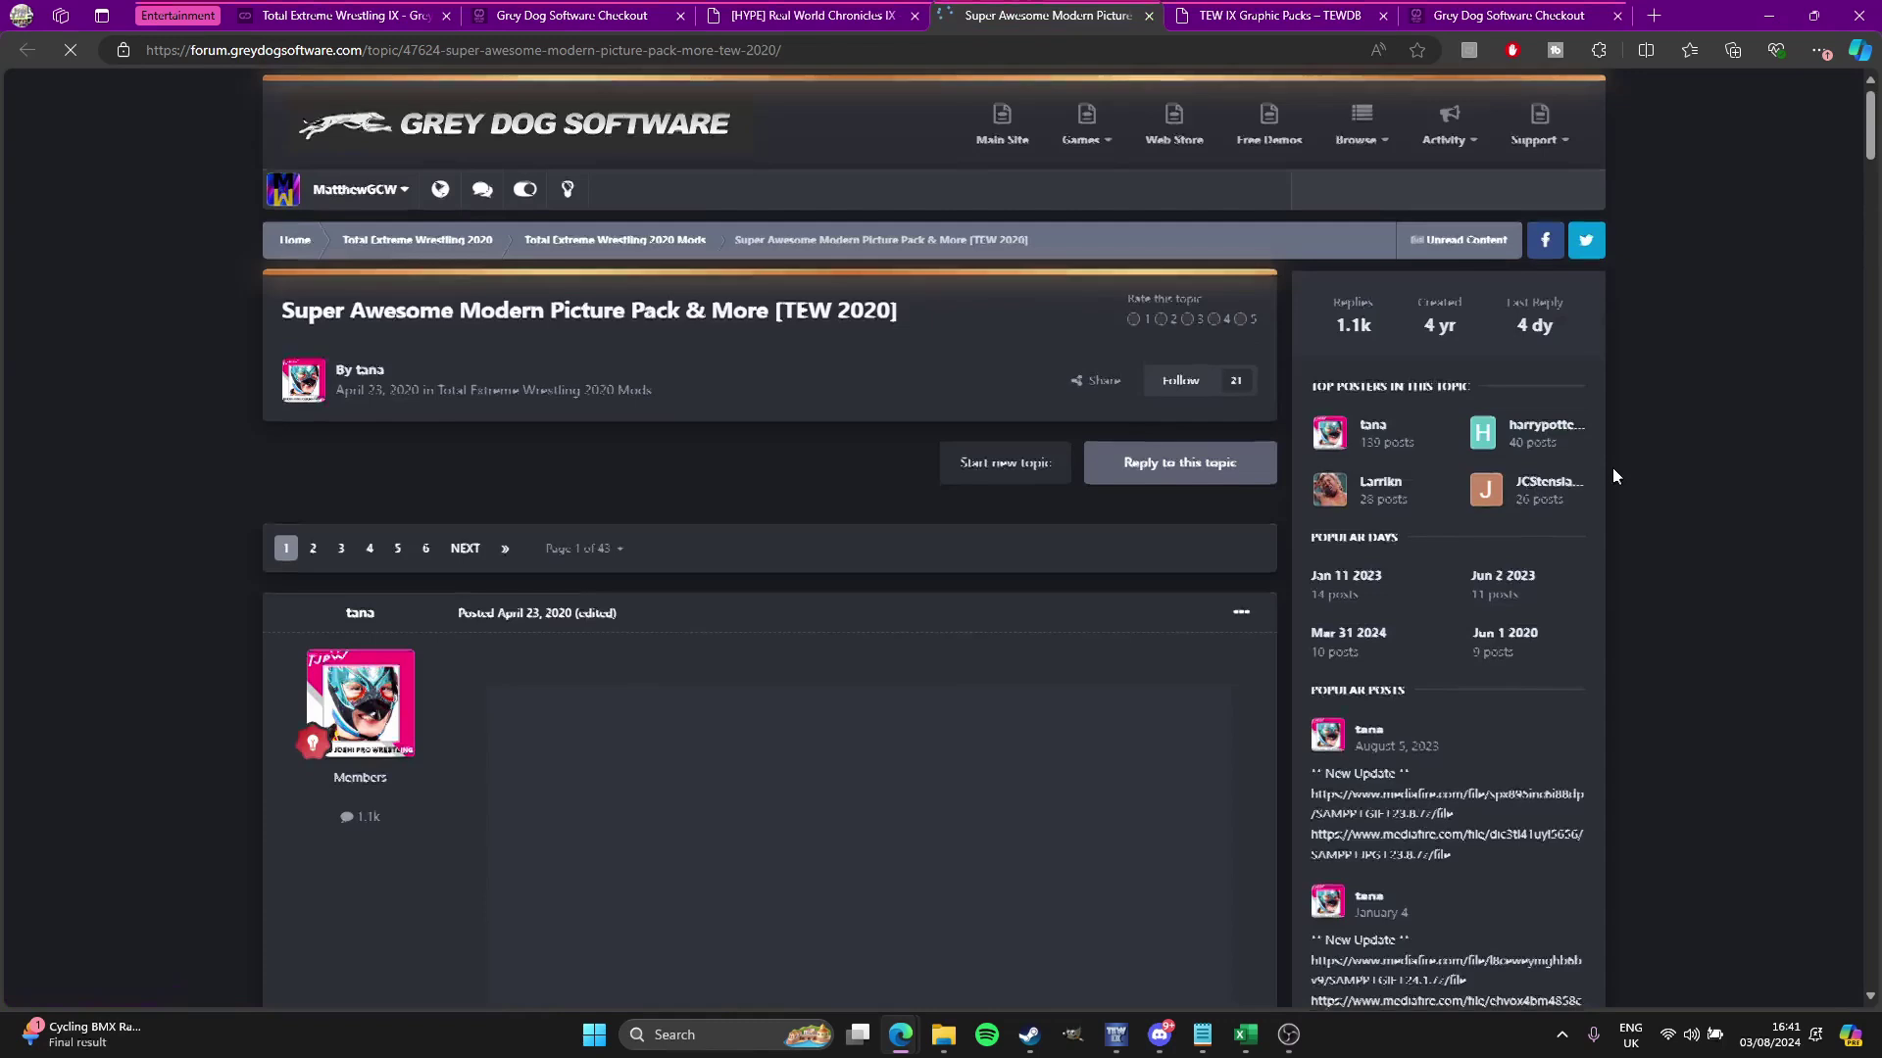
Step: Download the SAMPP 24.6 GIF picture pack from MediaFire and return to the Real World Chronicles IX topic
{"action": "scroll", "coordinate": [1612, 466], "scroll_direction": "down", "scroll_amount": 5}
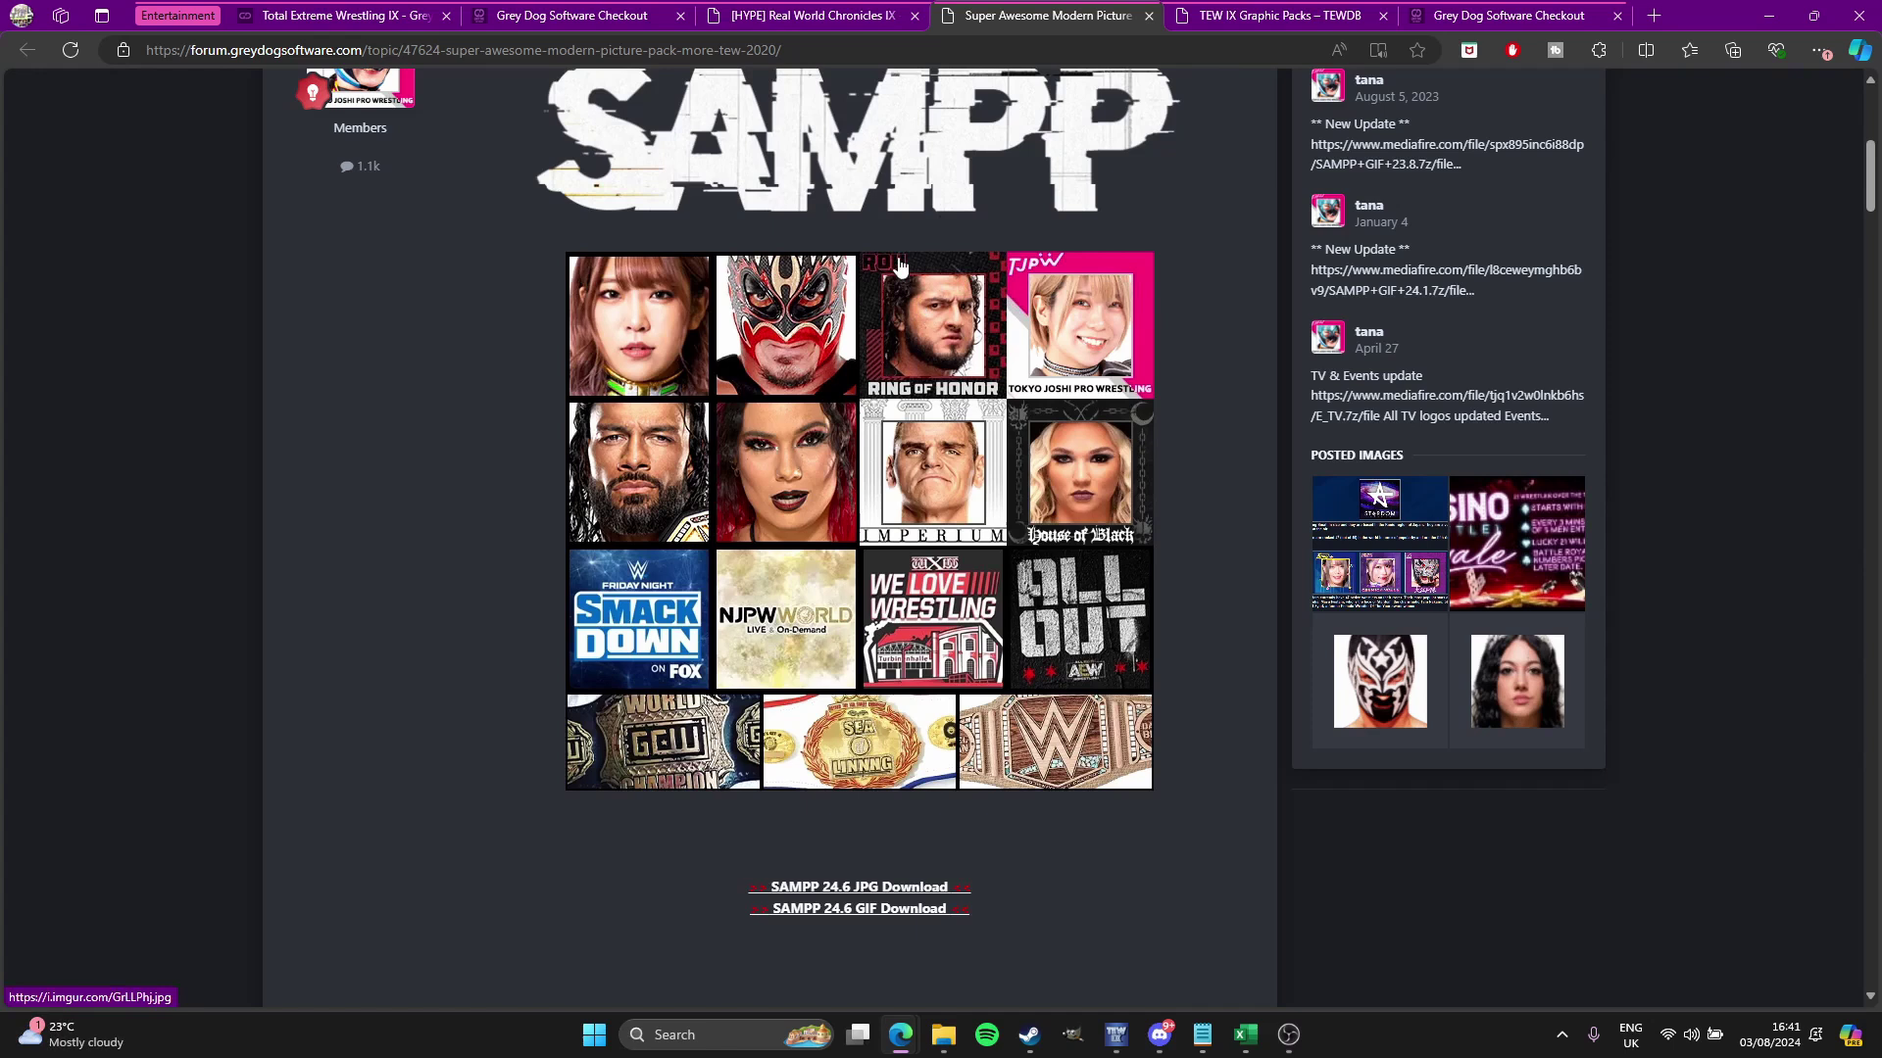
{"action": "left_click", "coordinate": [837, 908]}
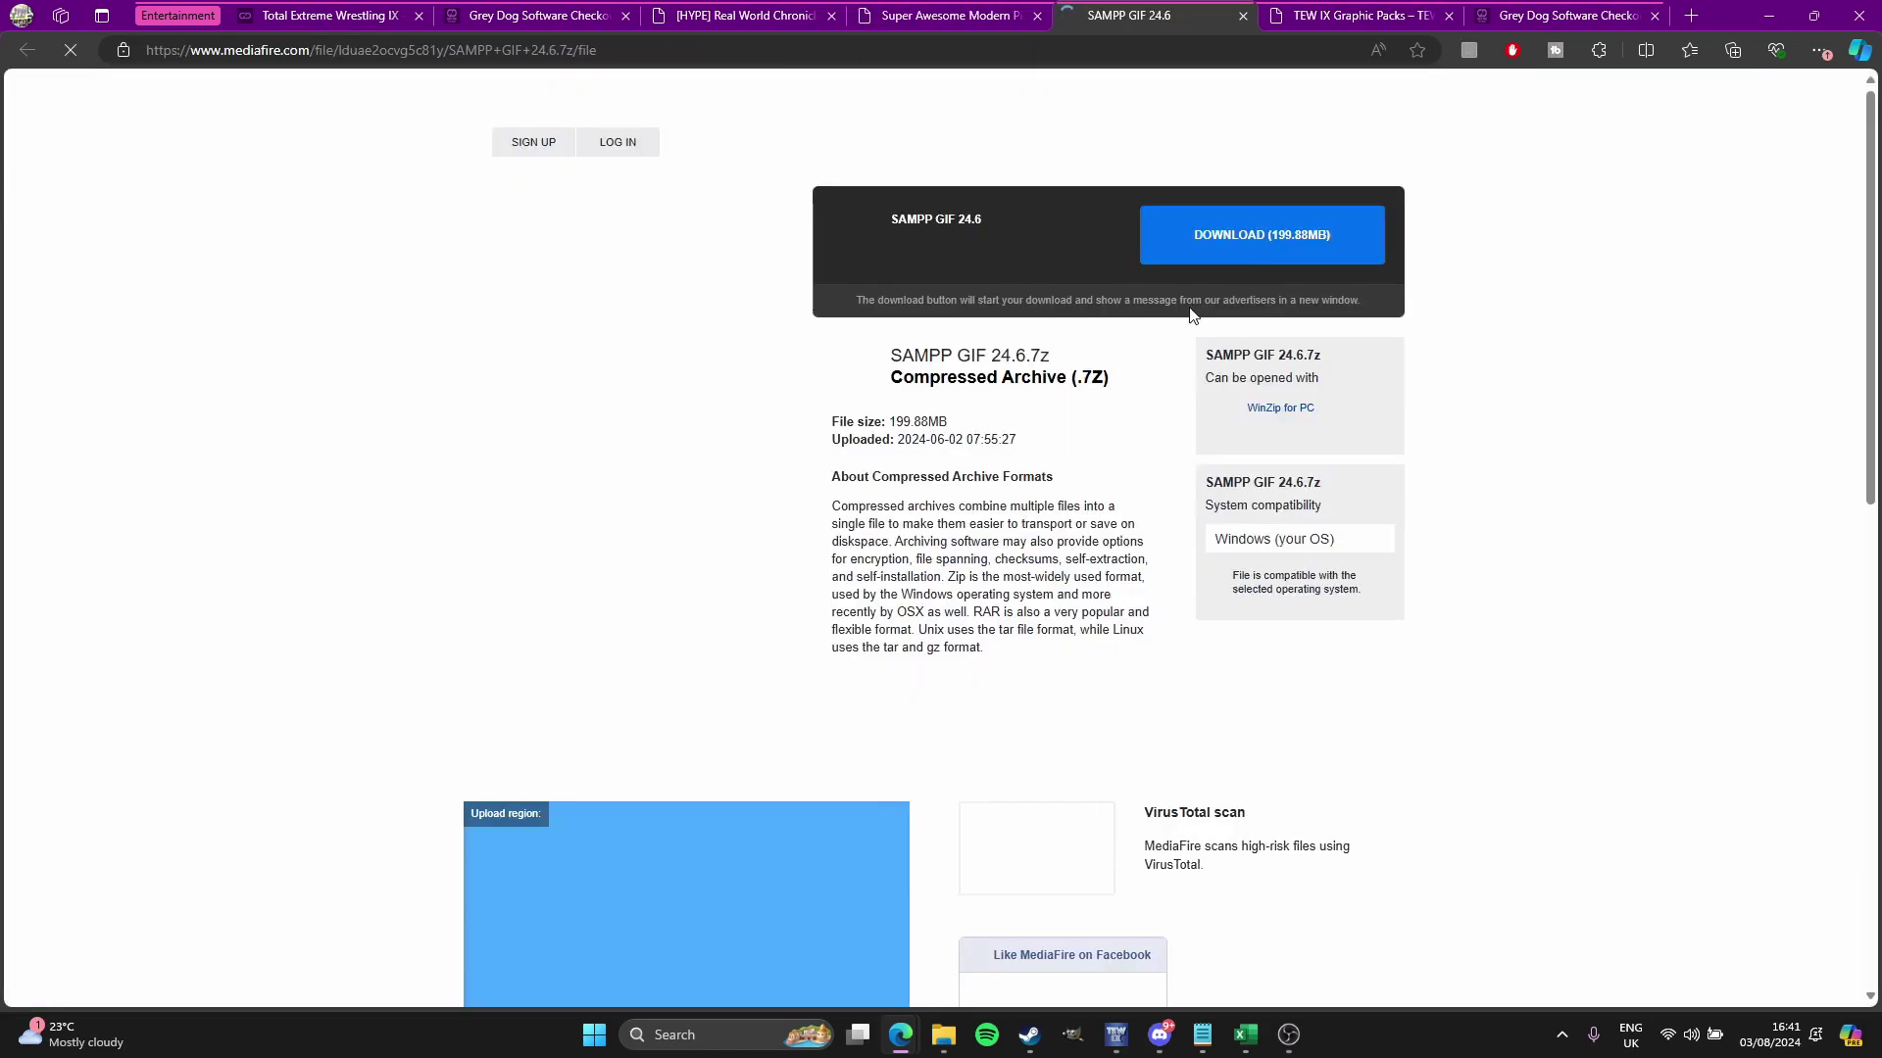
{"action": "left_click", "coordinate": [1243, 250]}
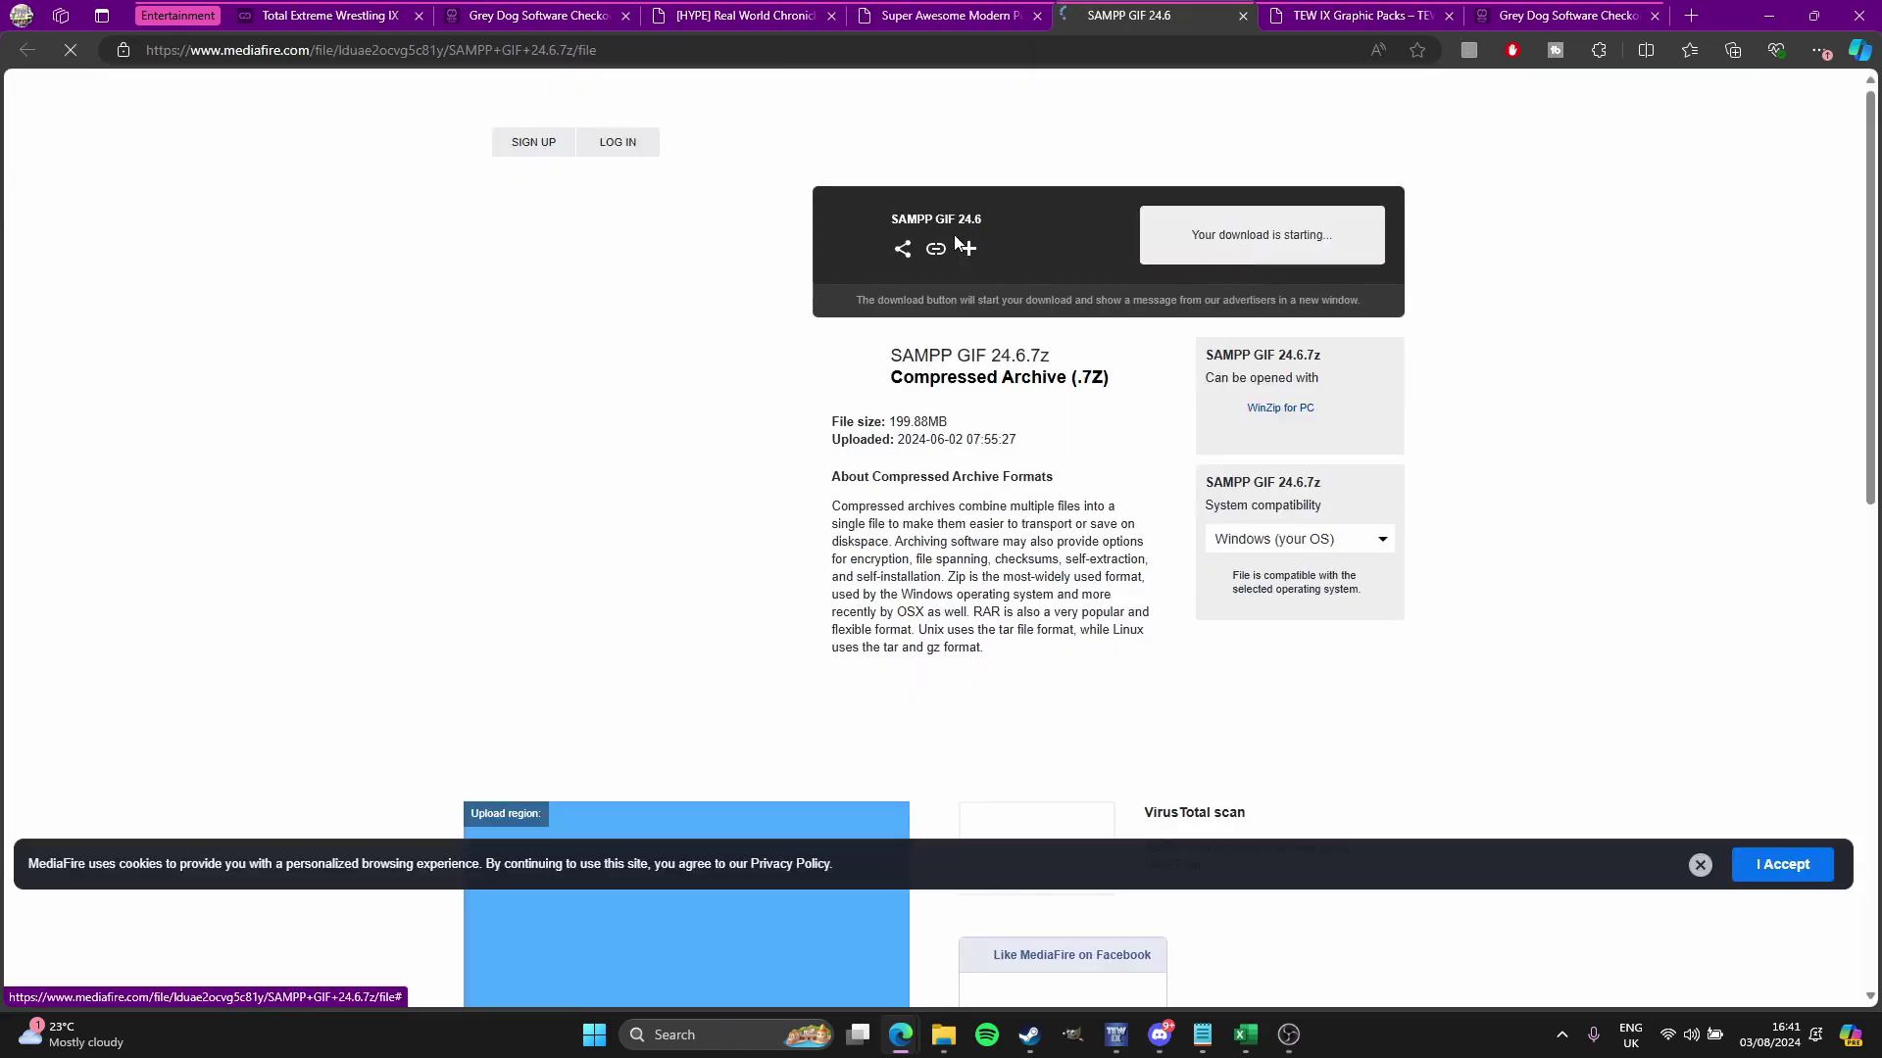
{"action": "left_click", "coordinate": [784, 12]}
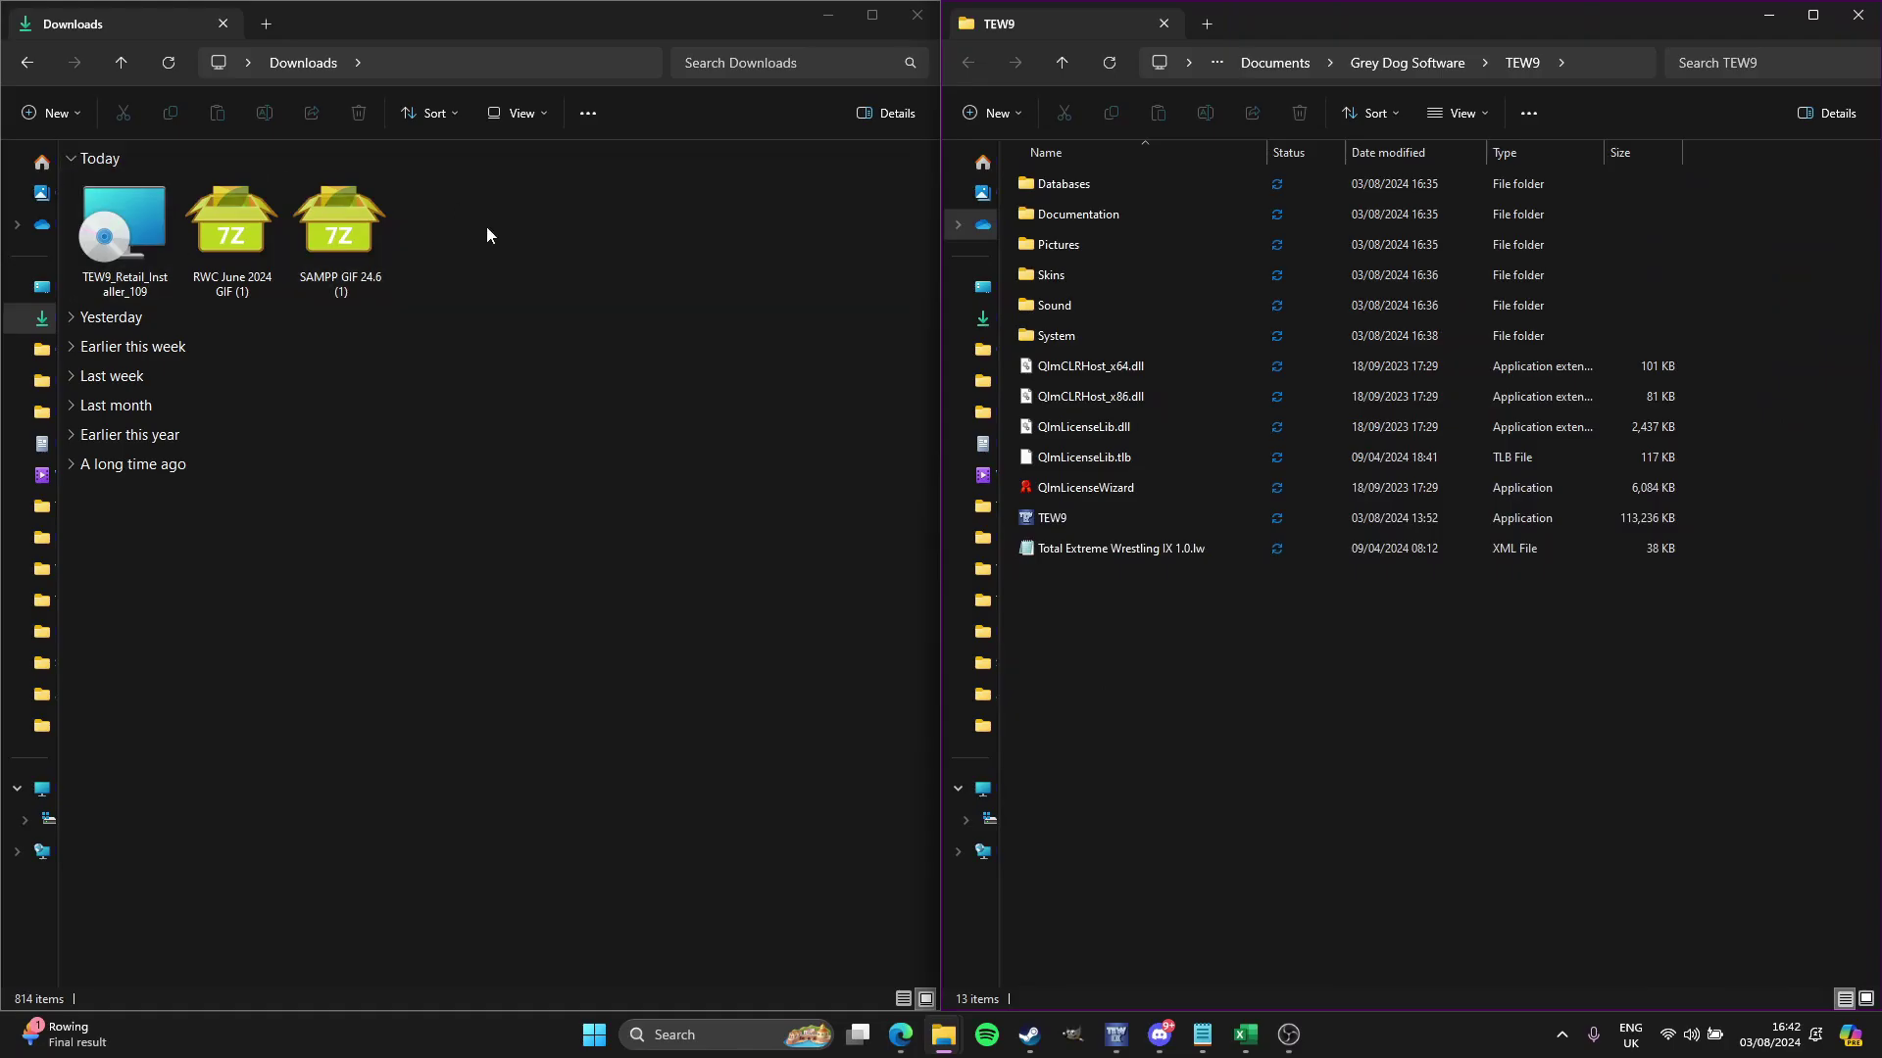
Step: Open the downloaded RWC June 2024 GIF archive over the Downloads window and open the Databases folder inside TEW9
{"action": "left_click", "coordinate": [216, 243]}
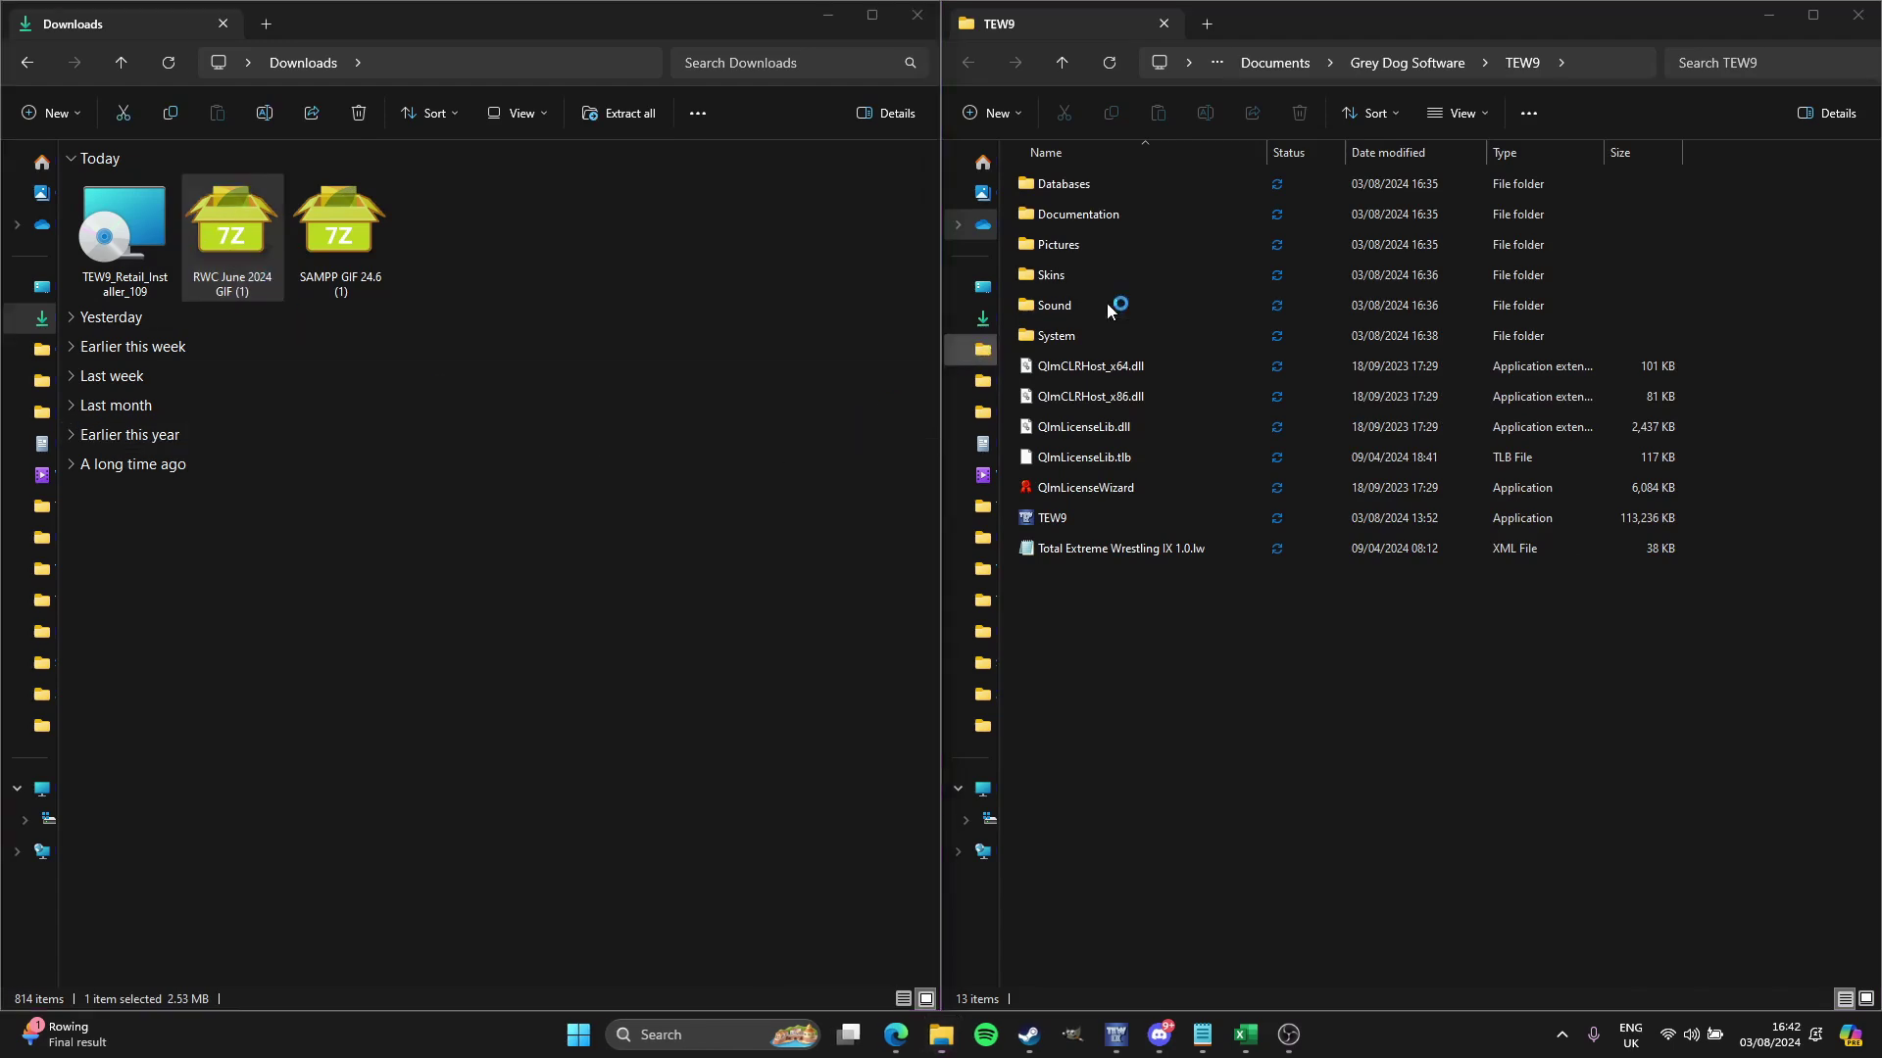
{"action": "left_click", "coordinate": [1492, 782]}
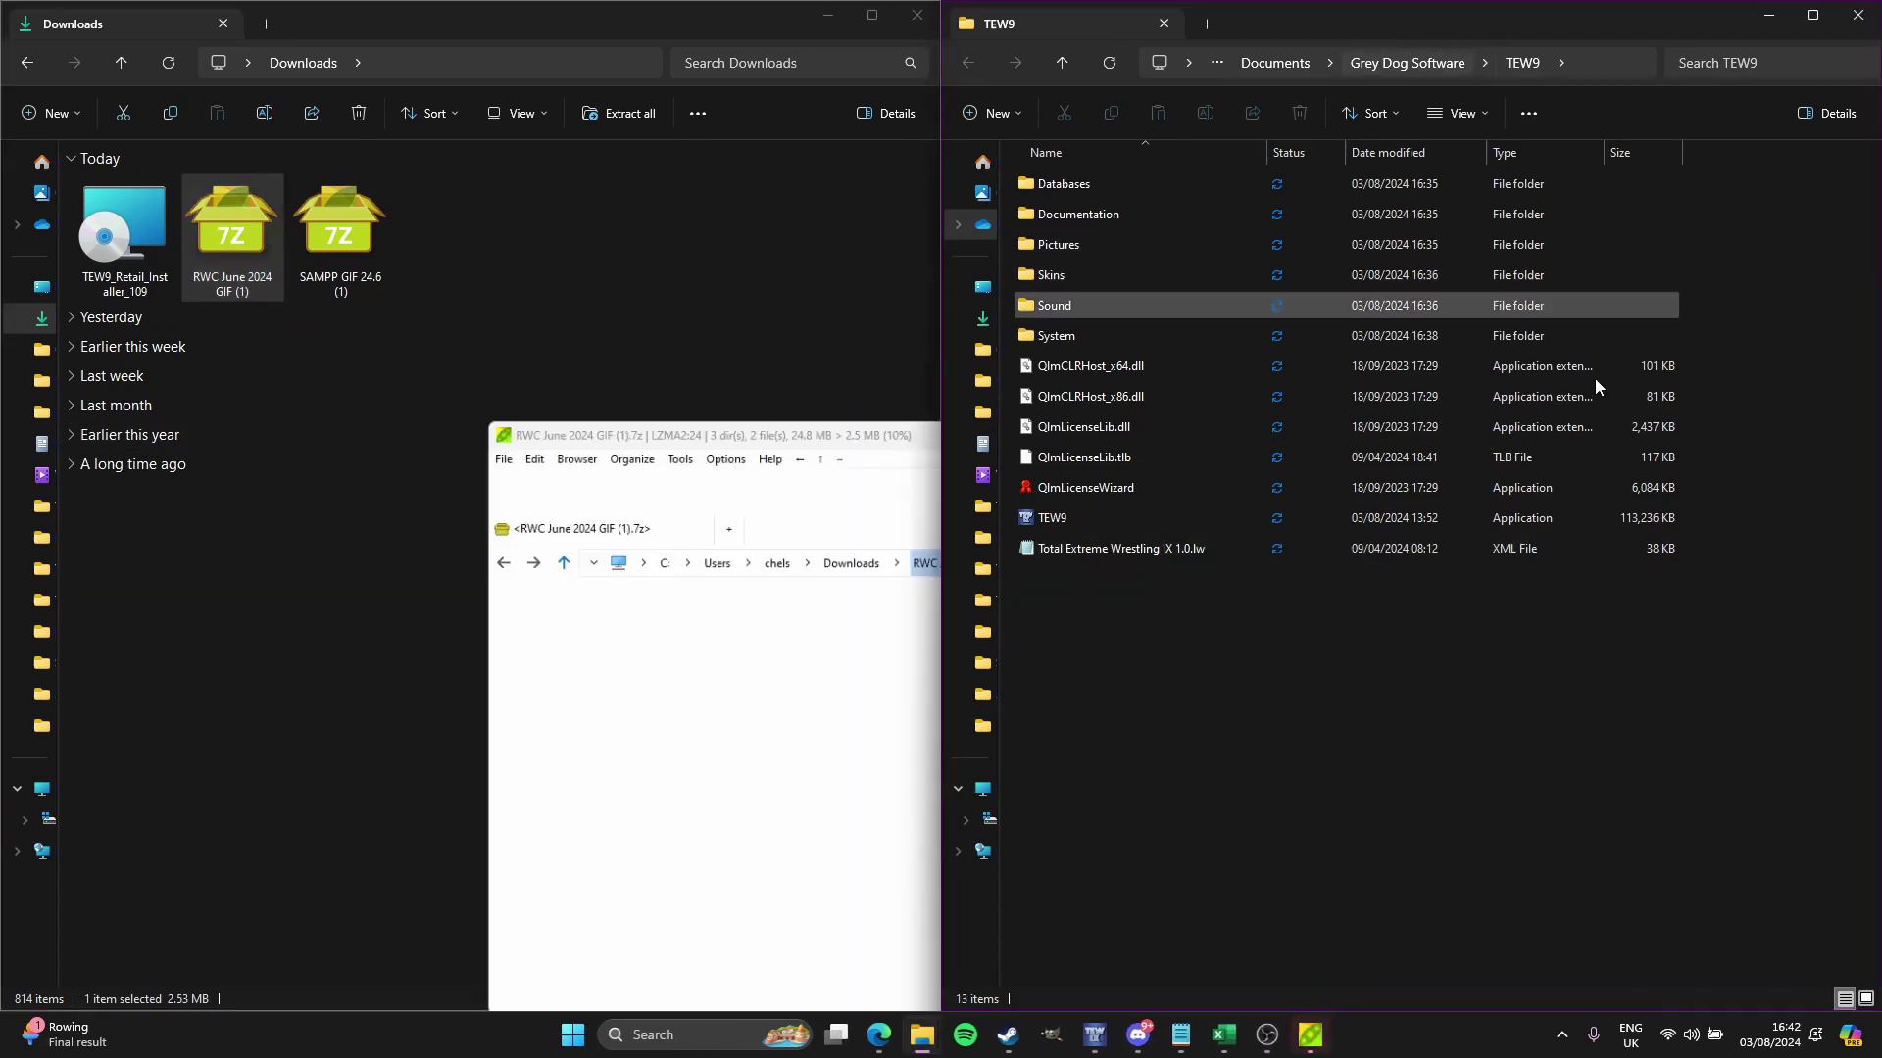
{"action": "left_click_drag", "start_coordinate": [897, 437], "coordinate": [491, 303]}
{"action": "left_click", "coordinate": [1428, 614]}
{"action": "double_click", "coordinate": [1040, 183]}
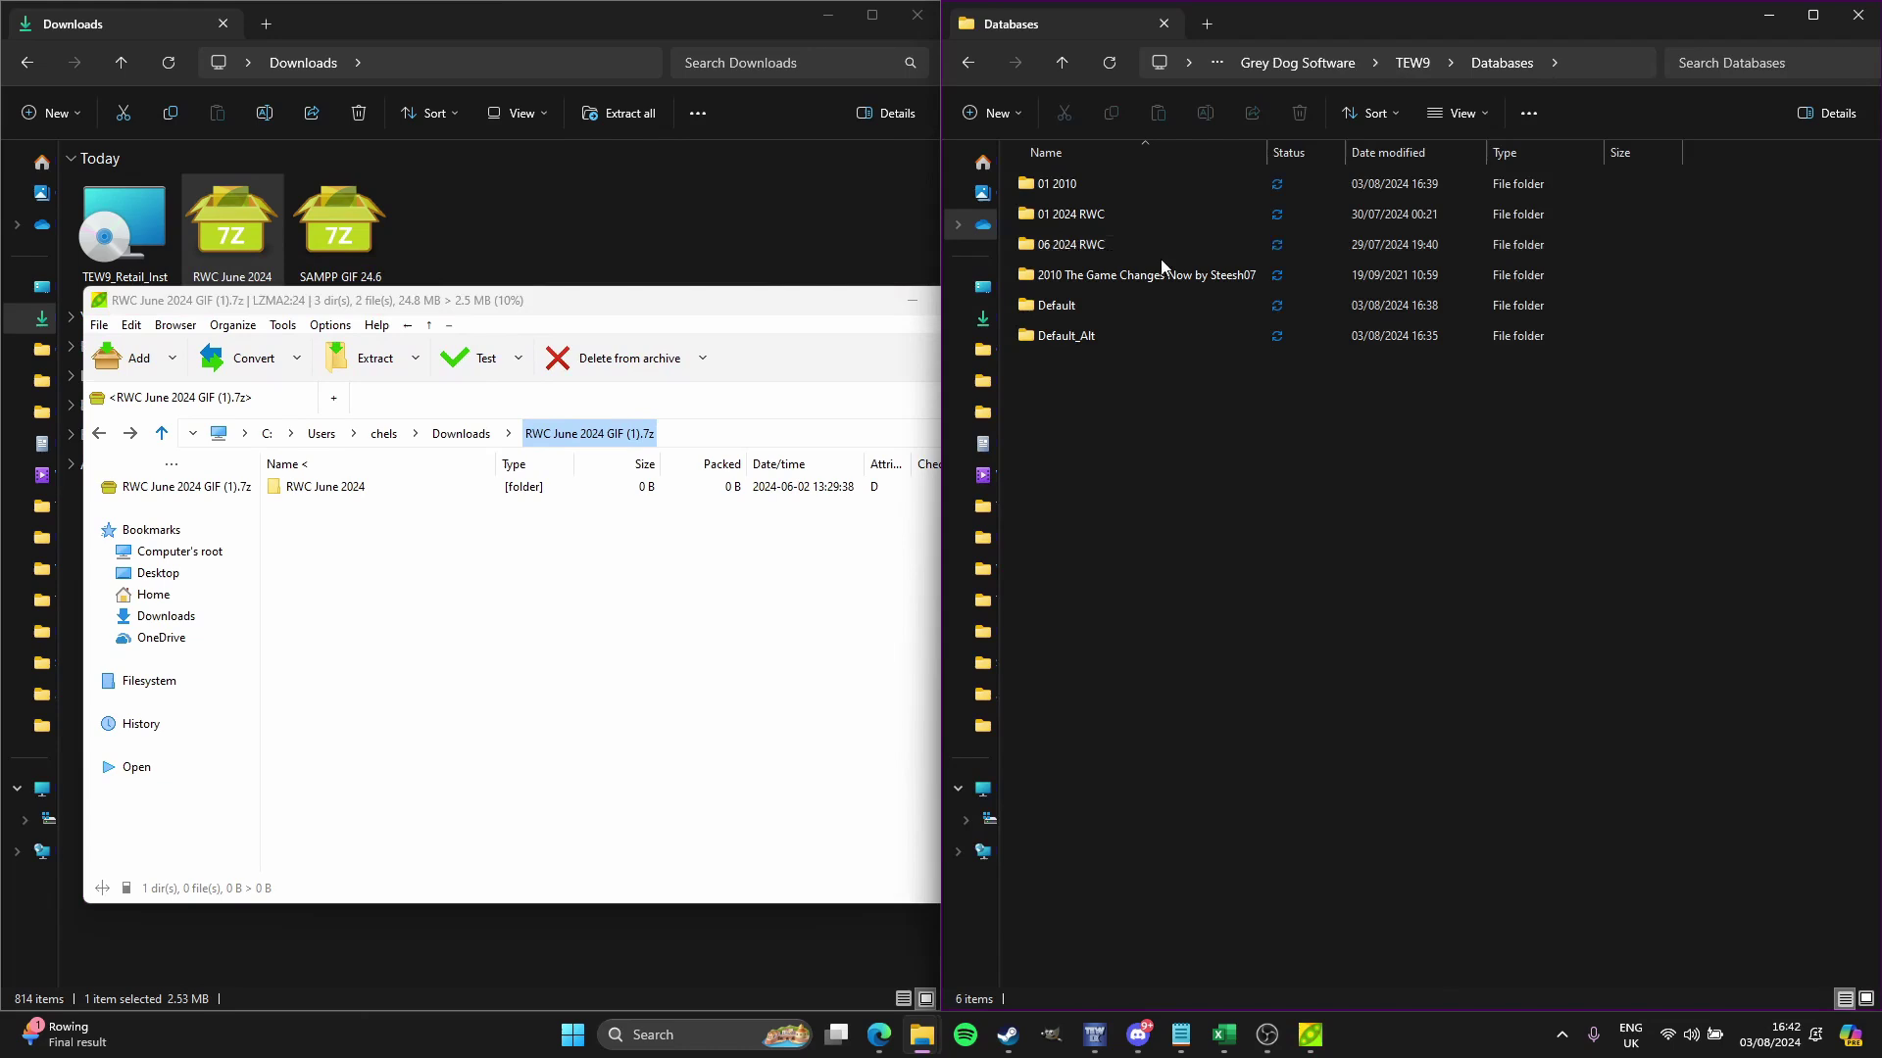
Step: Extract the RWC June 2024 folder from the archive into the TEW9 Databases folder
{"action": "left_click", "coordinate": [787, 323]}
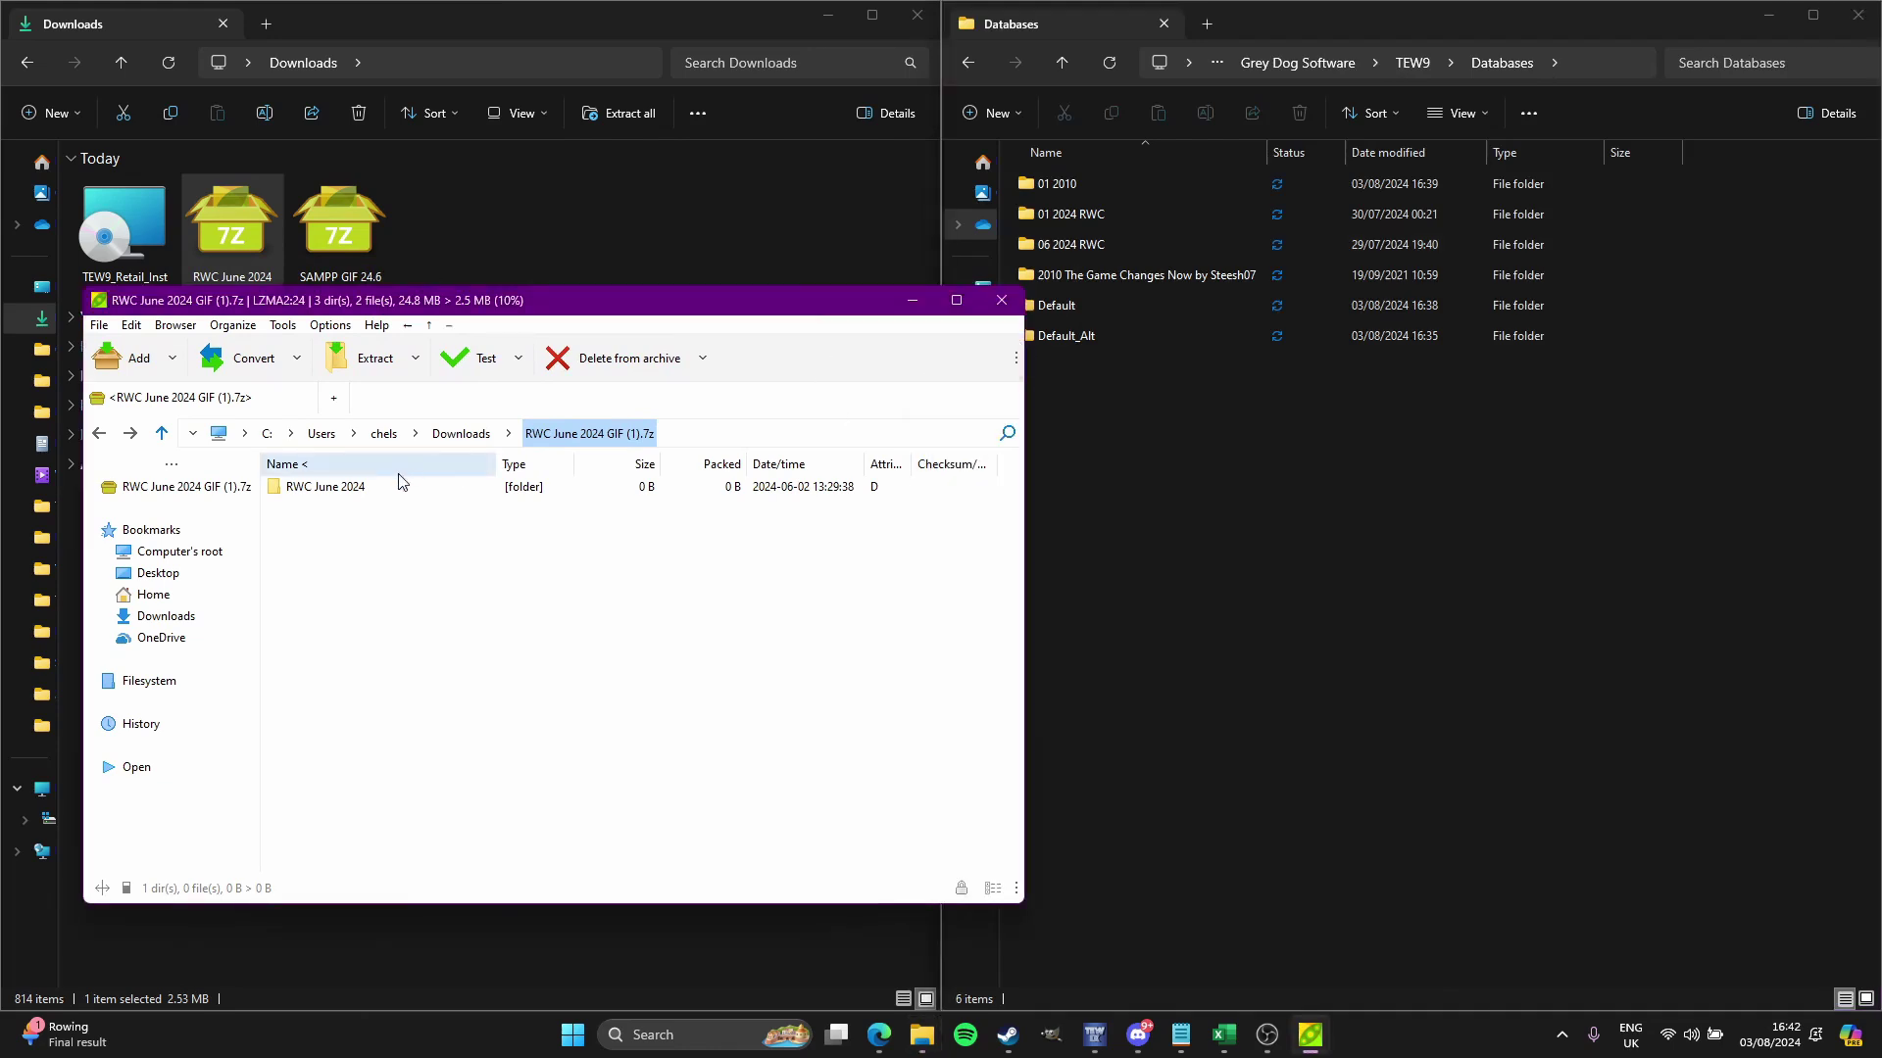
{"action": "left_click_drag", "start_coordinate": [336, 490], "coordinate": [343, 489]}
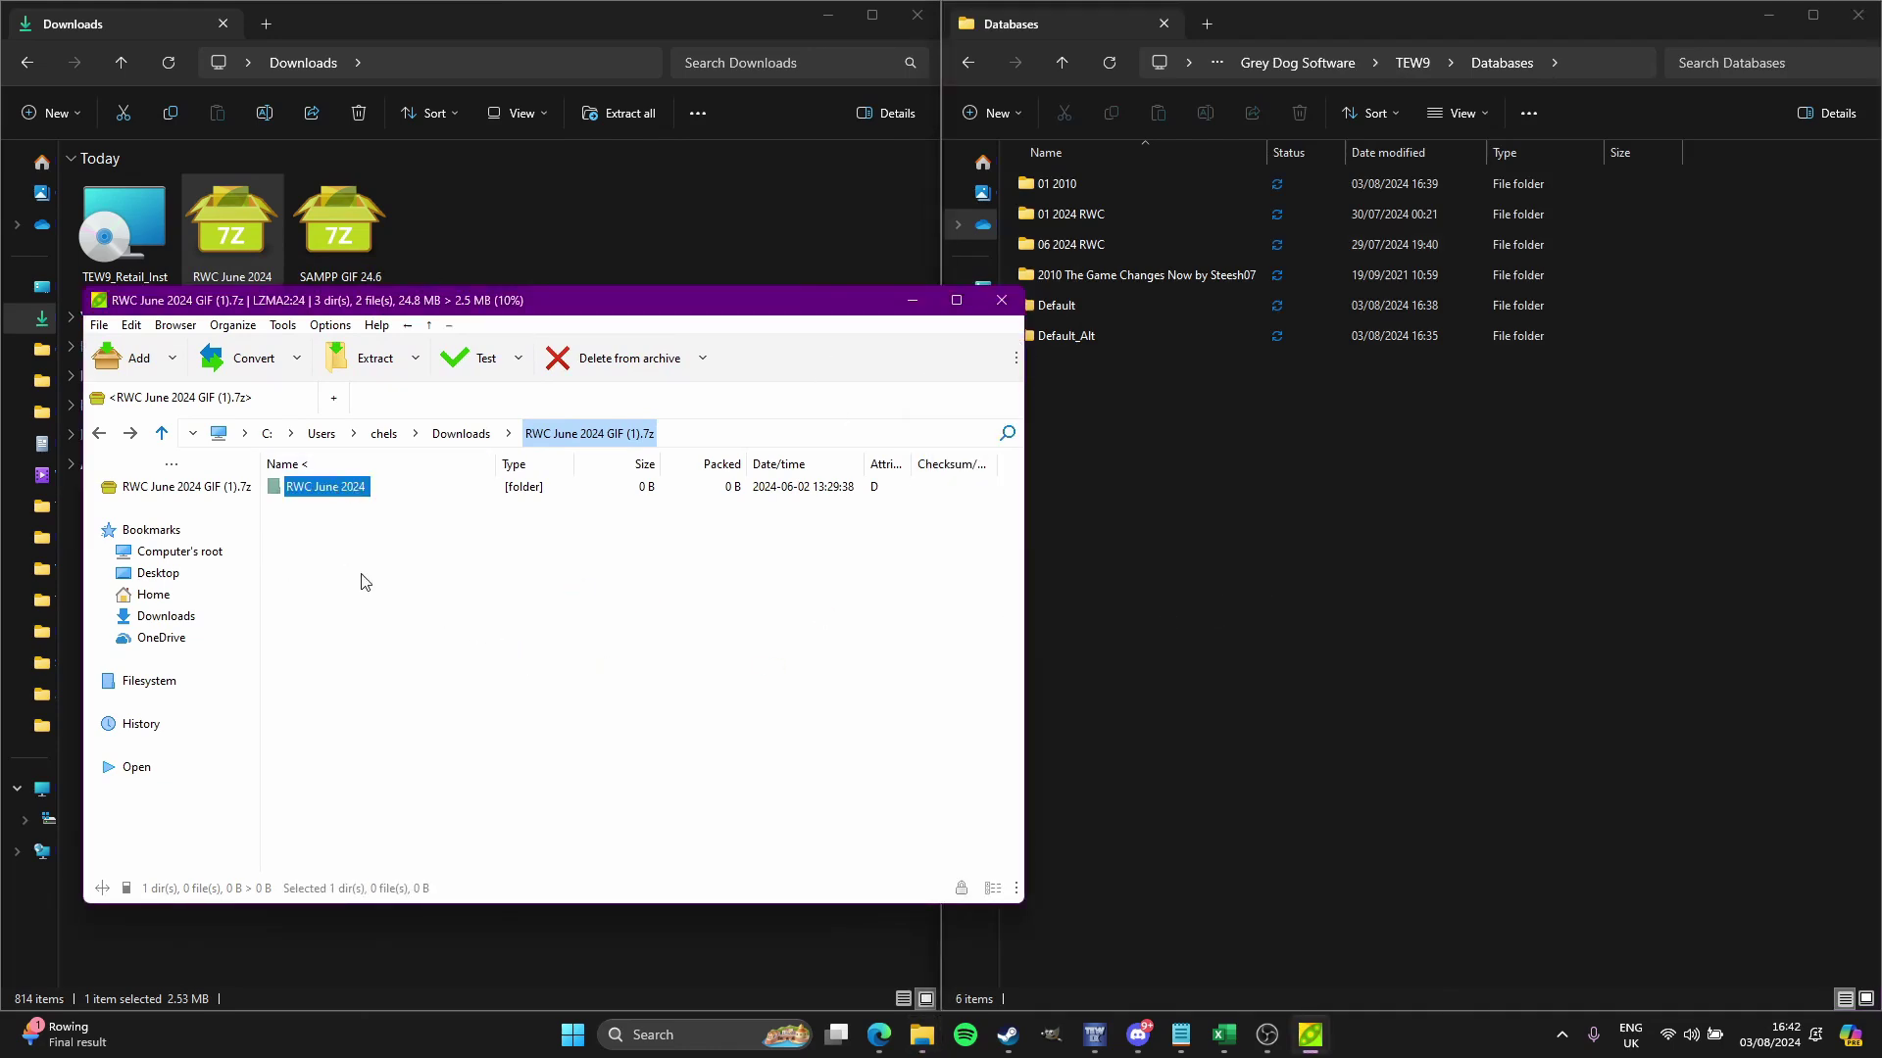
{"action": "left_click", "coordinate": [1290, 533]}
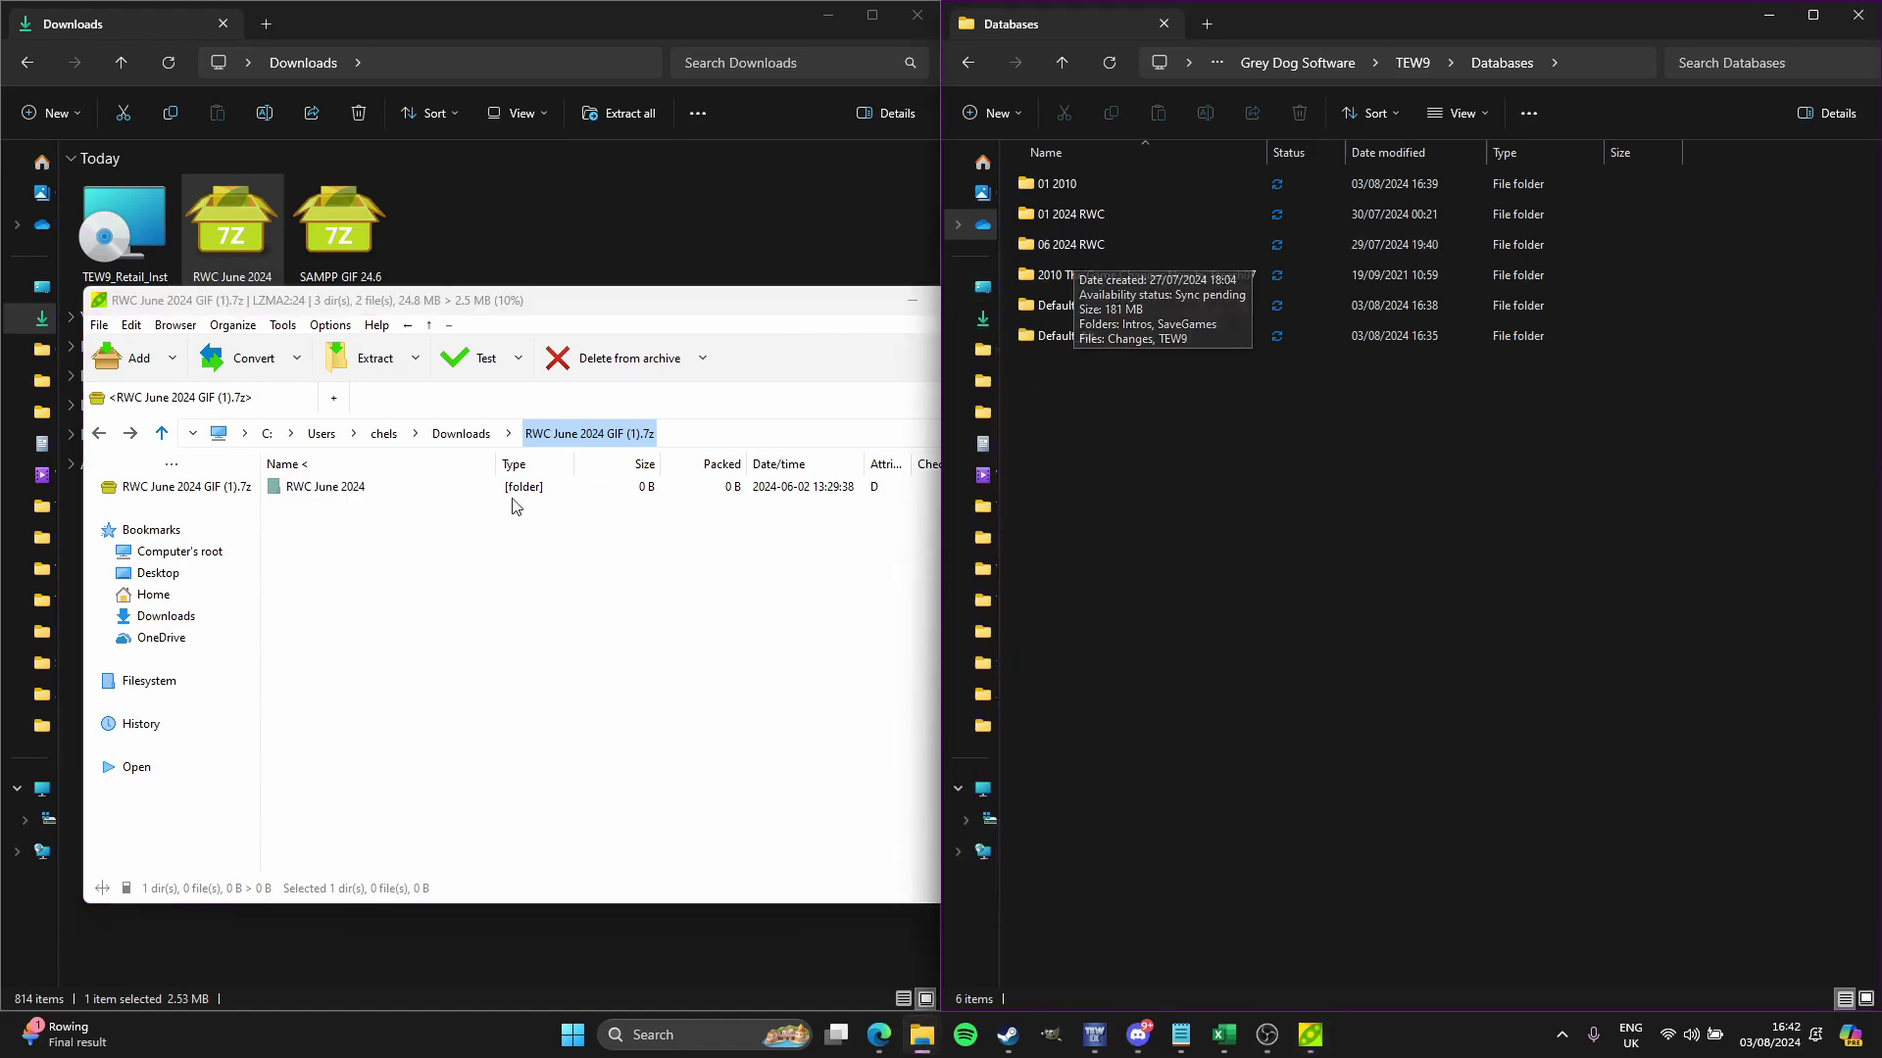
{"action": "key", "text": "alt+Tab"}
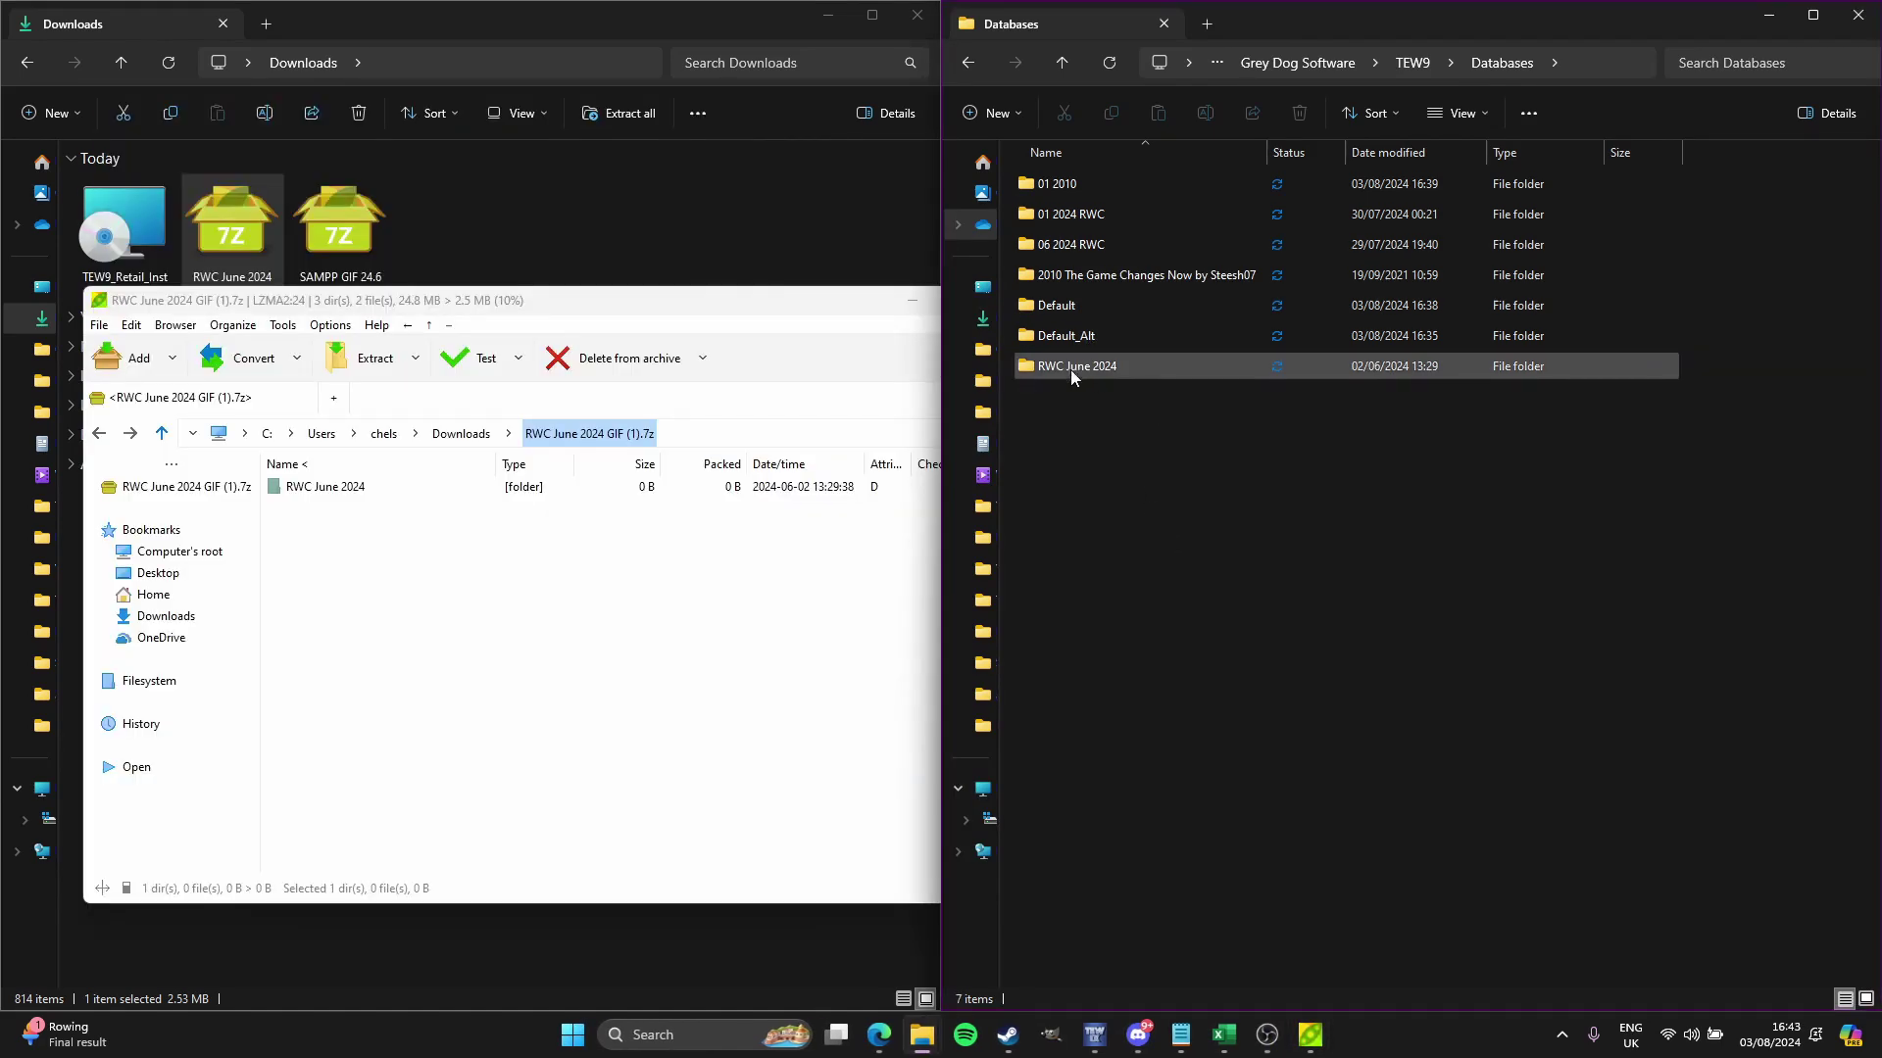
Step: Open the Pictures folder inside TEW9 and open the downloaded SAMPP GIF 24.6 archive
{"action": "left_click", "coordinate": [1412, 63]}
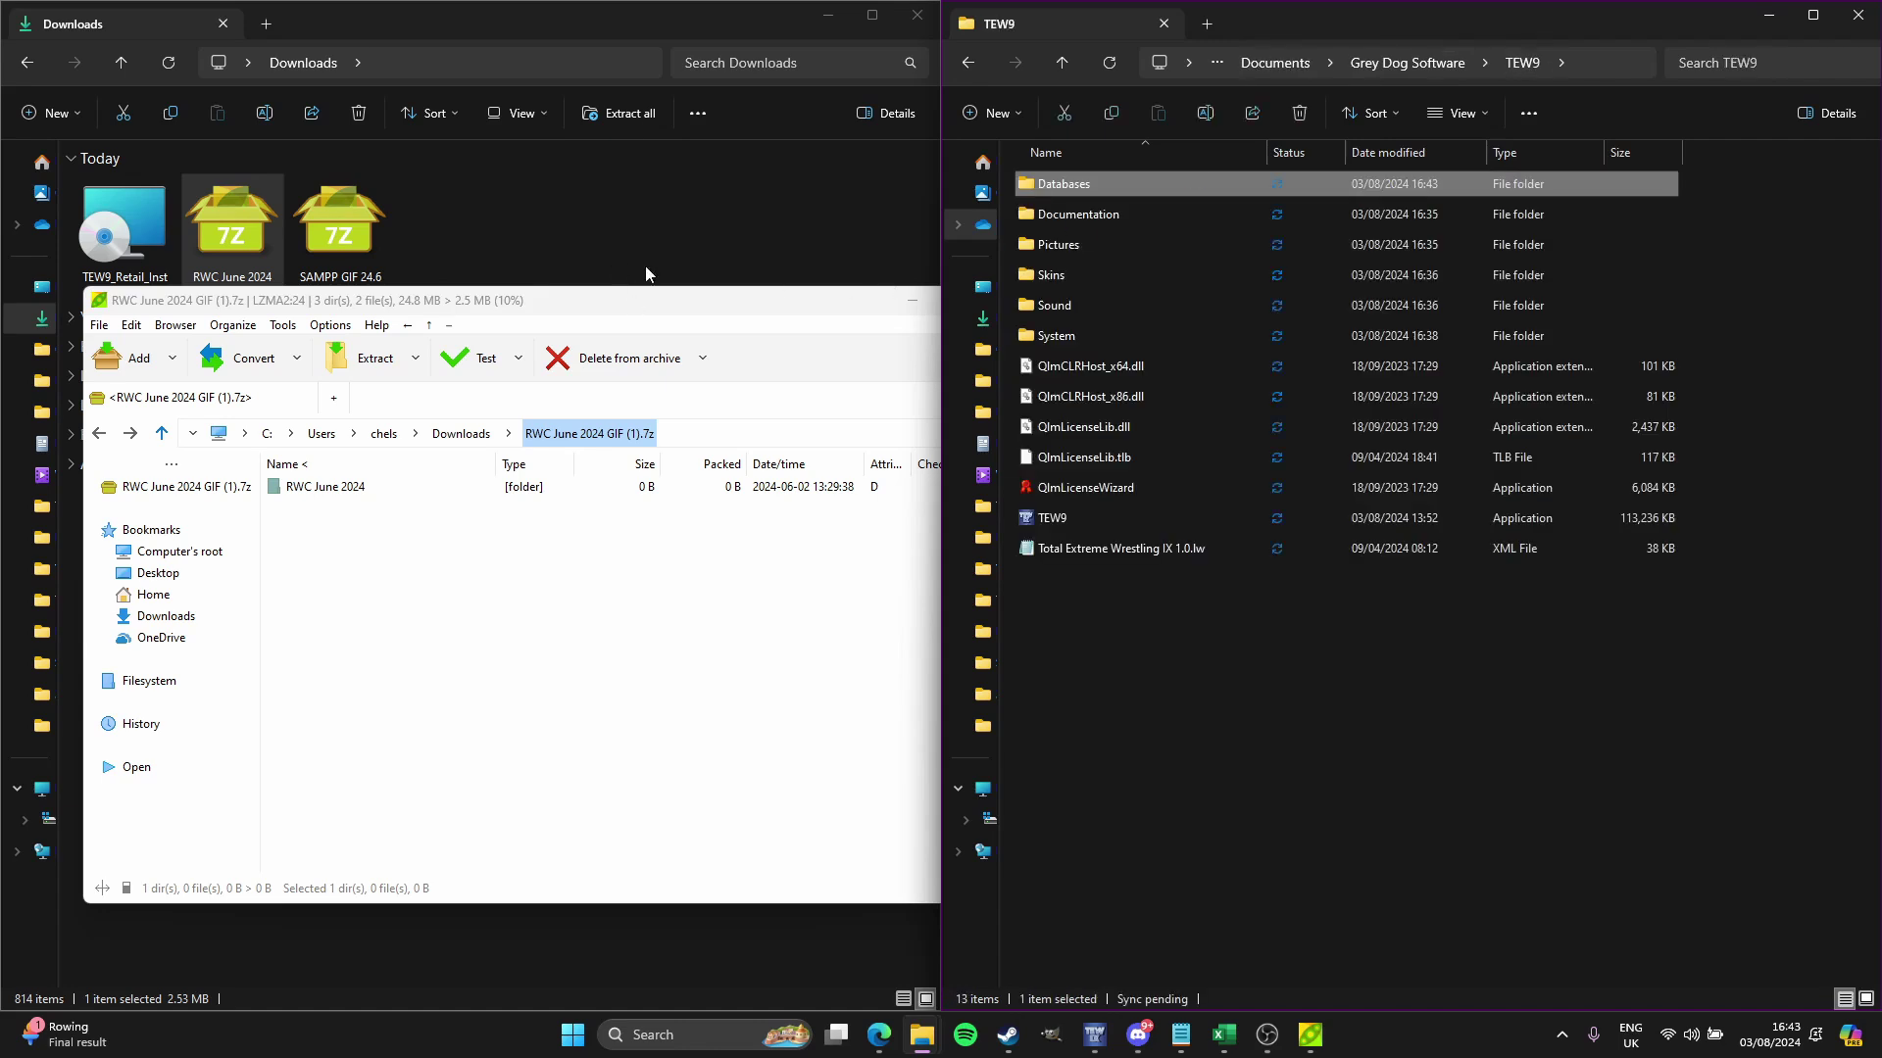
{"action": "left_click", "coordinate": [635, 28]}
{"action": "left_click", "coordinate": [1079, 256]}
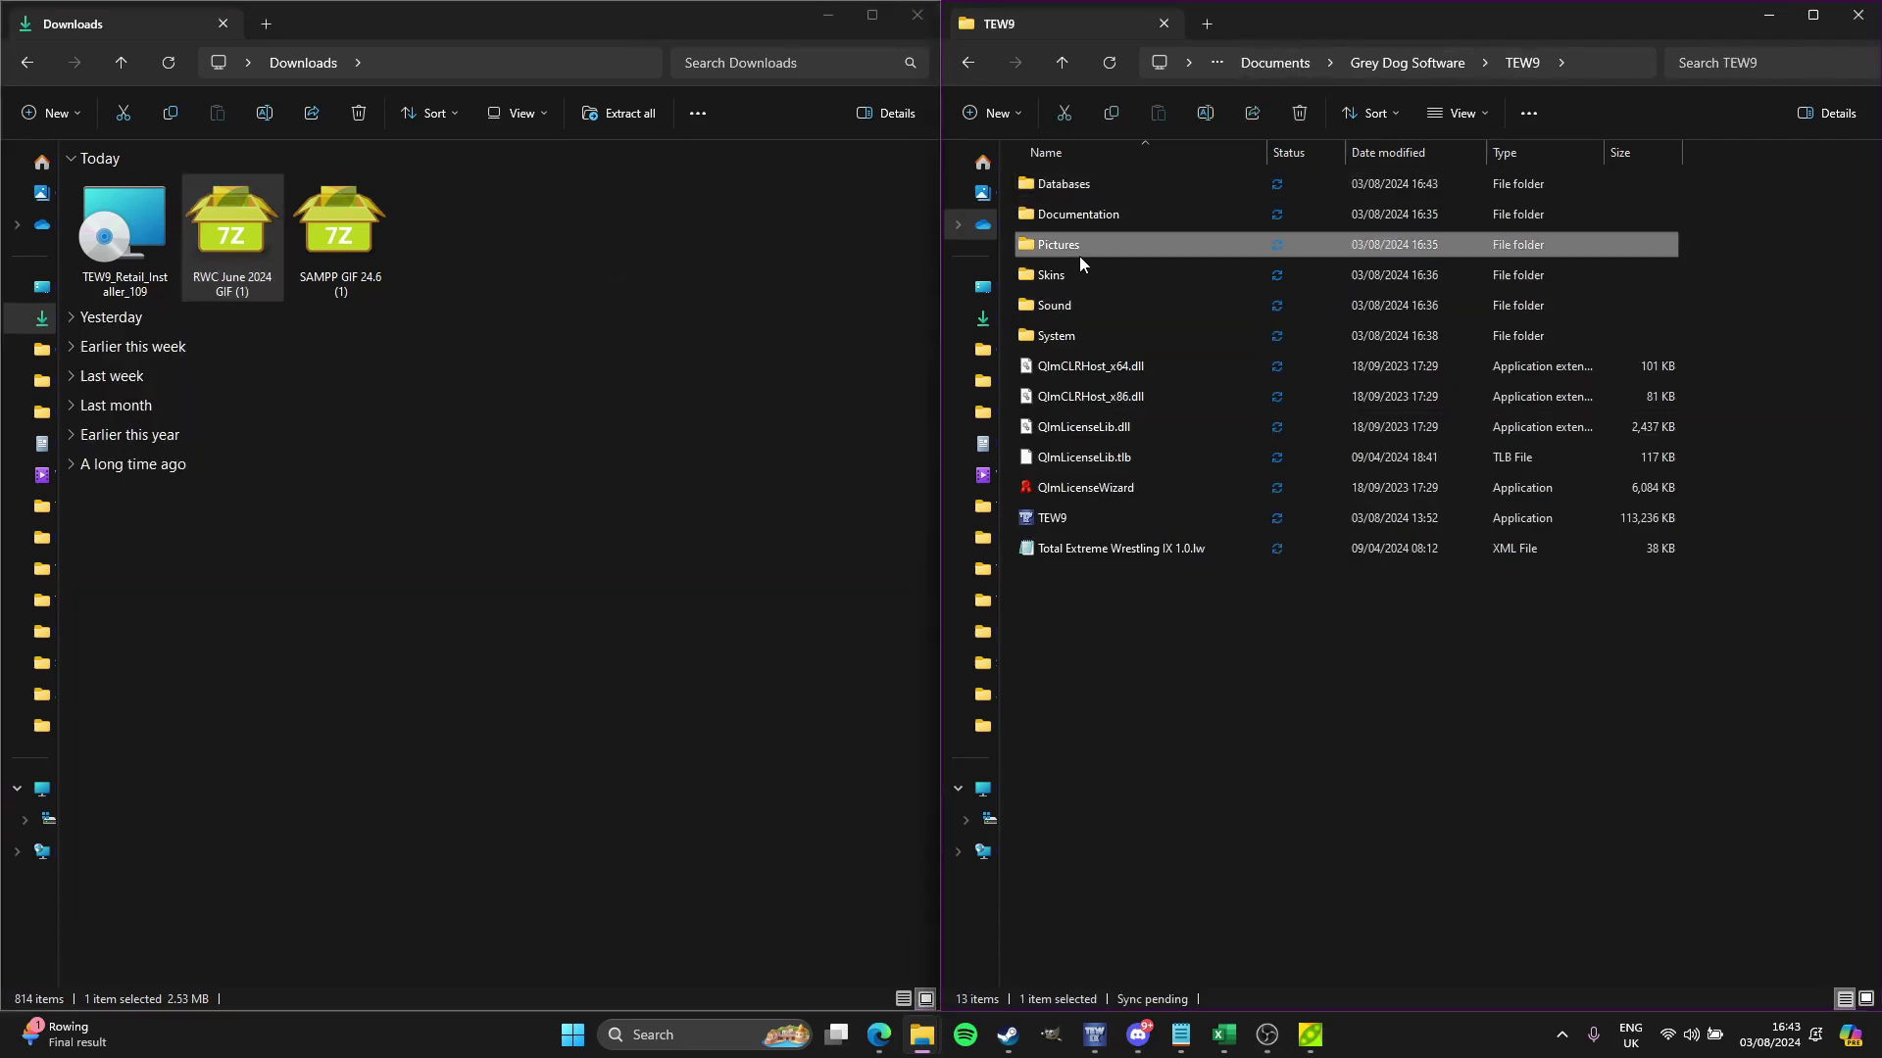
{"action": "double_click", "coordinate": [1079, 256]}
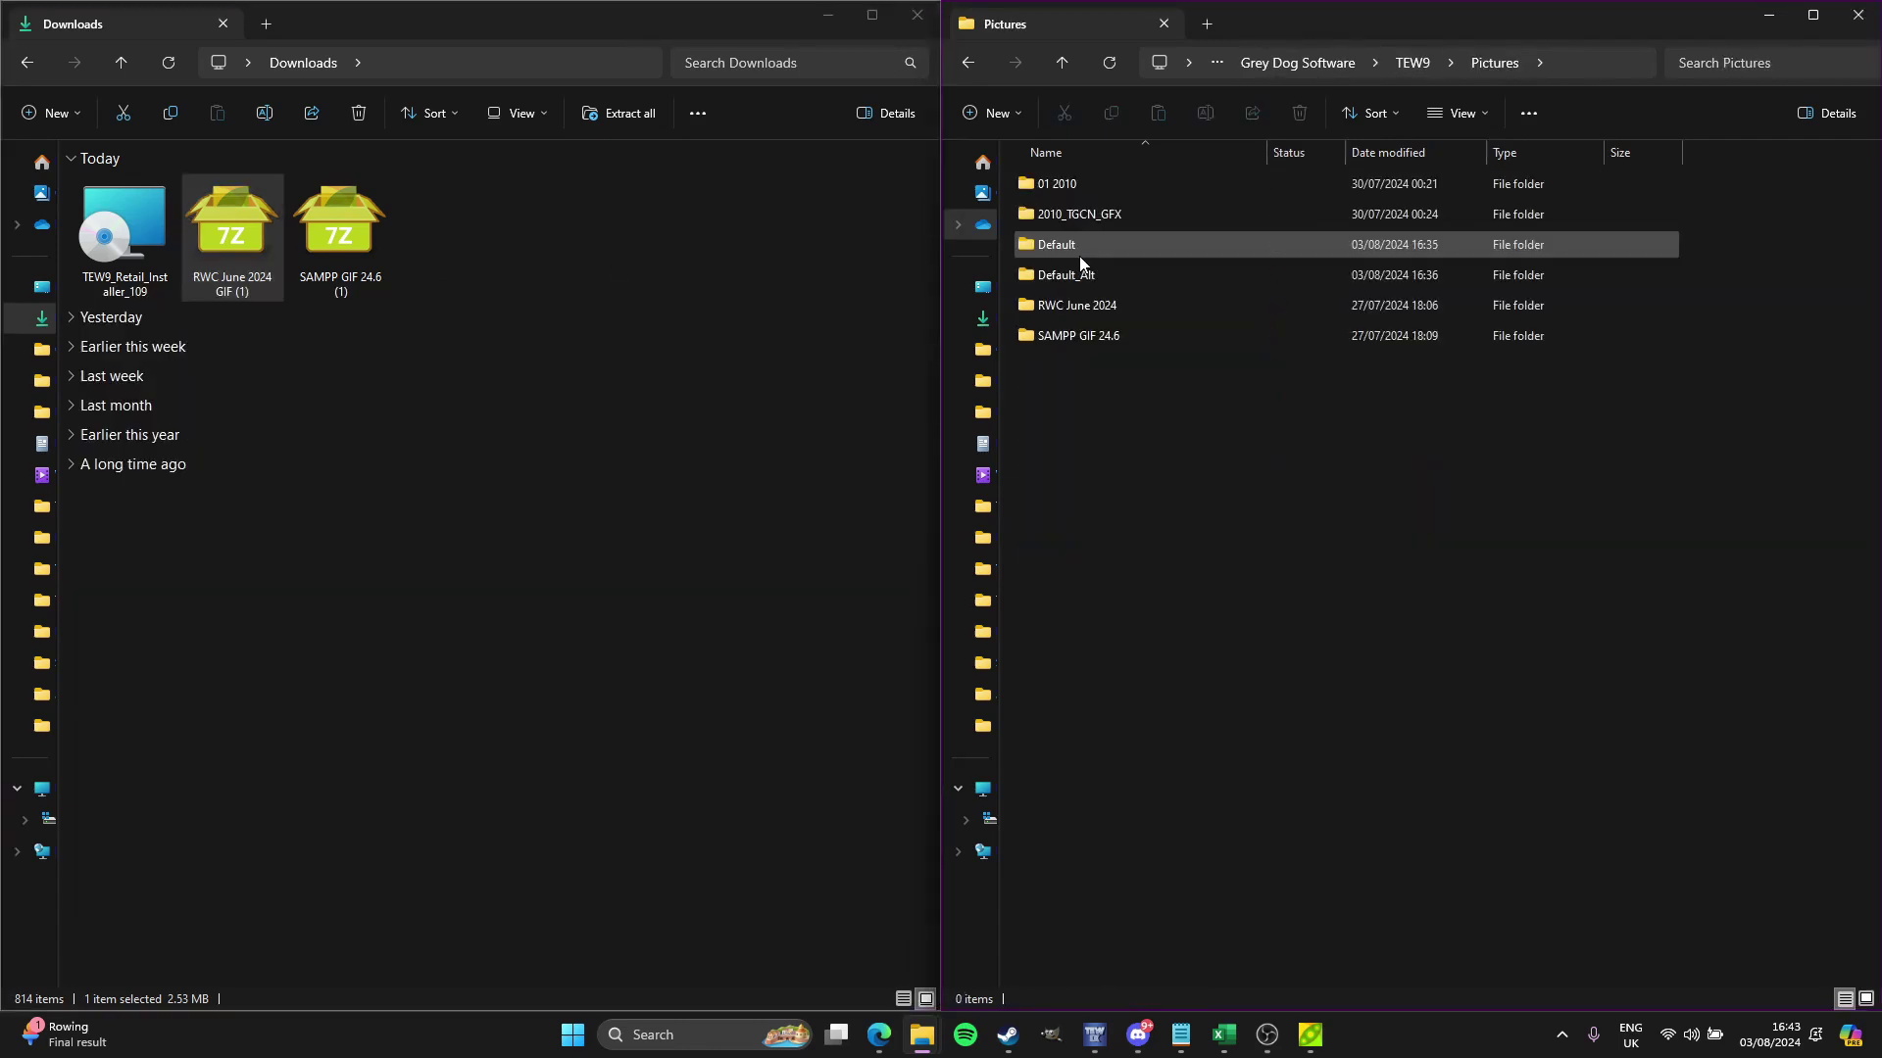
{"action": "left_click", "coordinate": [368, 263]}
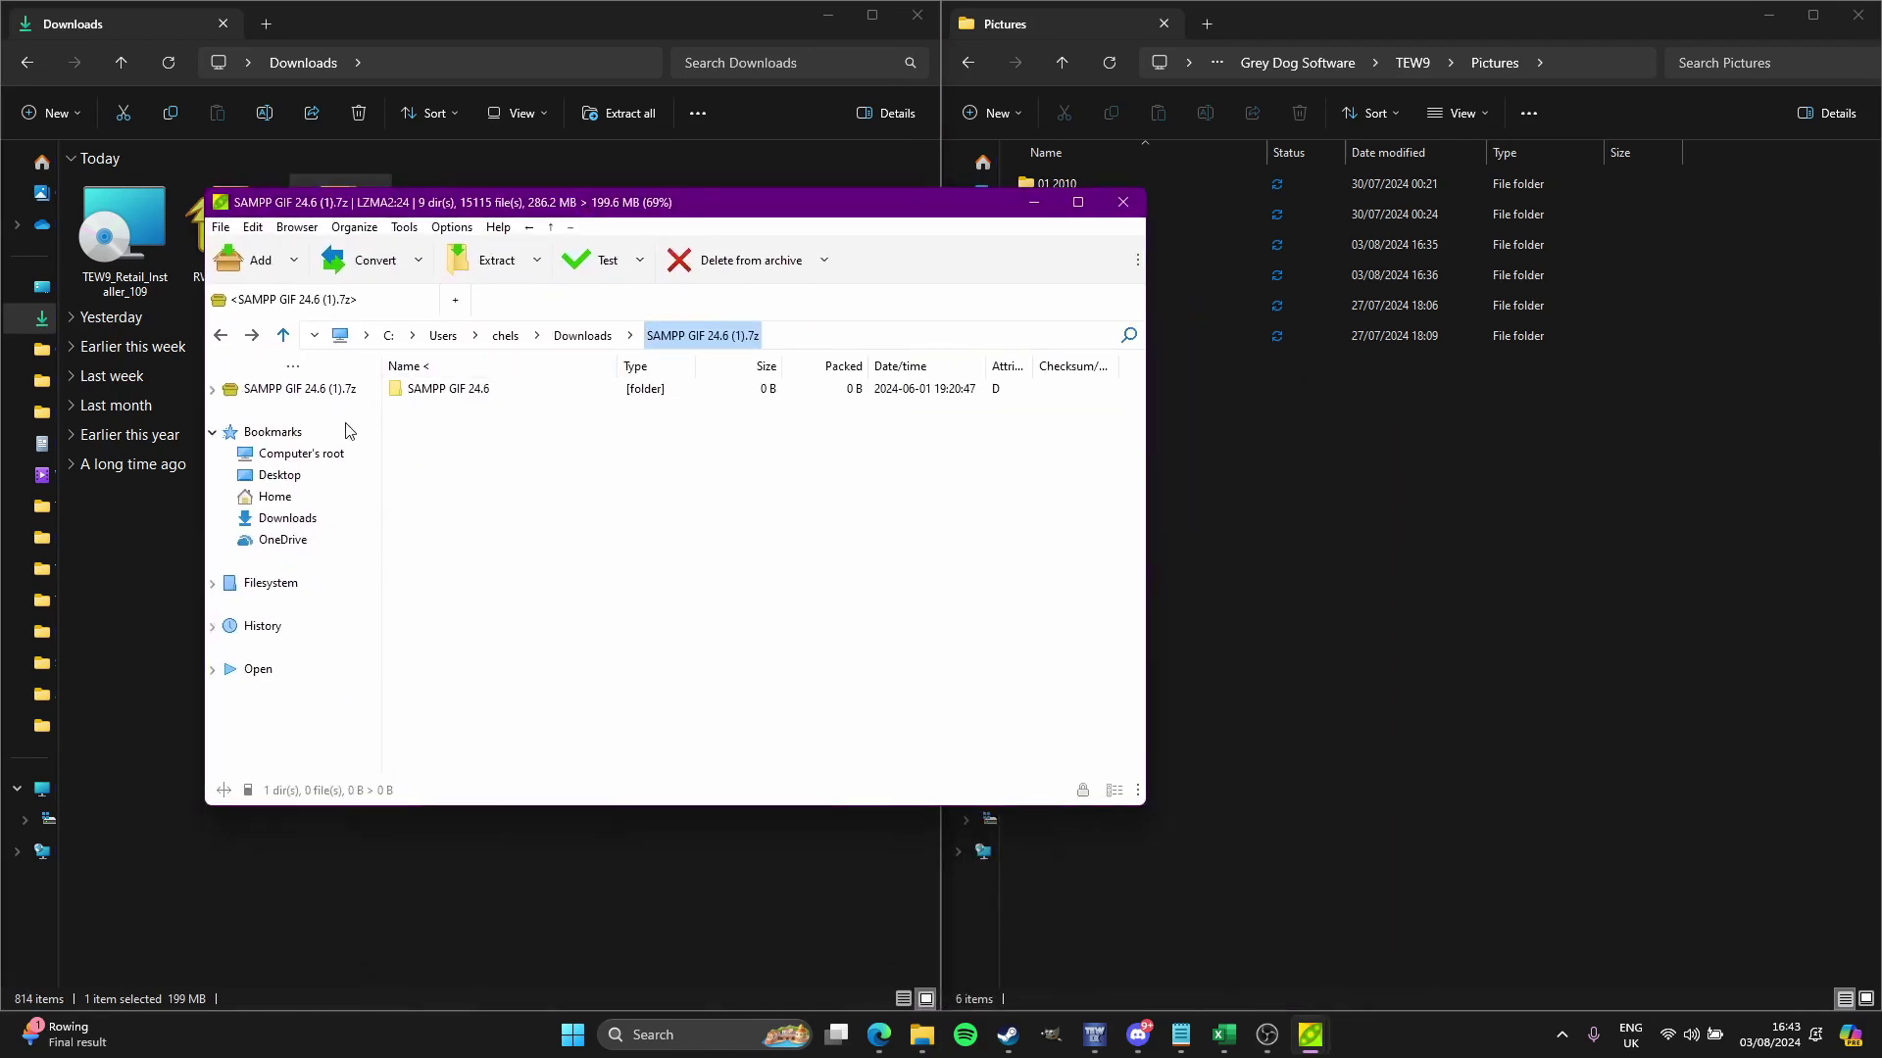
Step: Compare the subfolders in the archive's SAMPP GIF 24.6 folder with those in the existing SAMPP GIF 24.6 folder under Pictures
{"action": "double_click", "coordinate": [463, 392]}
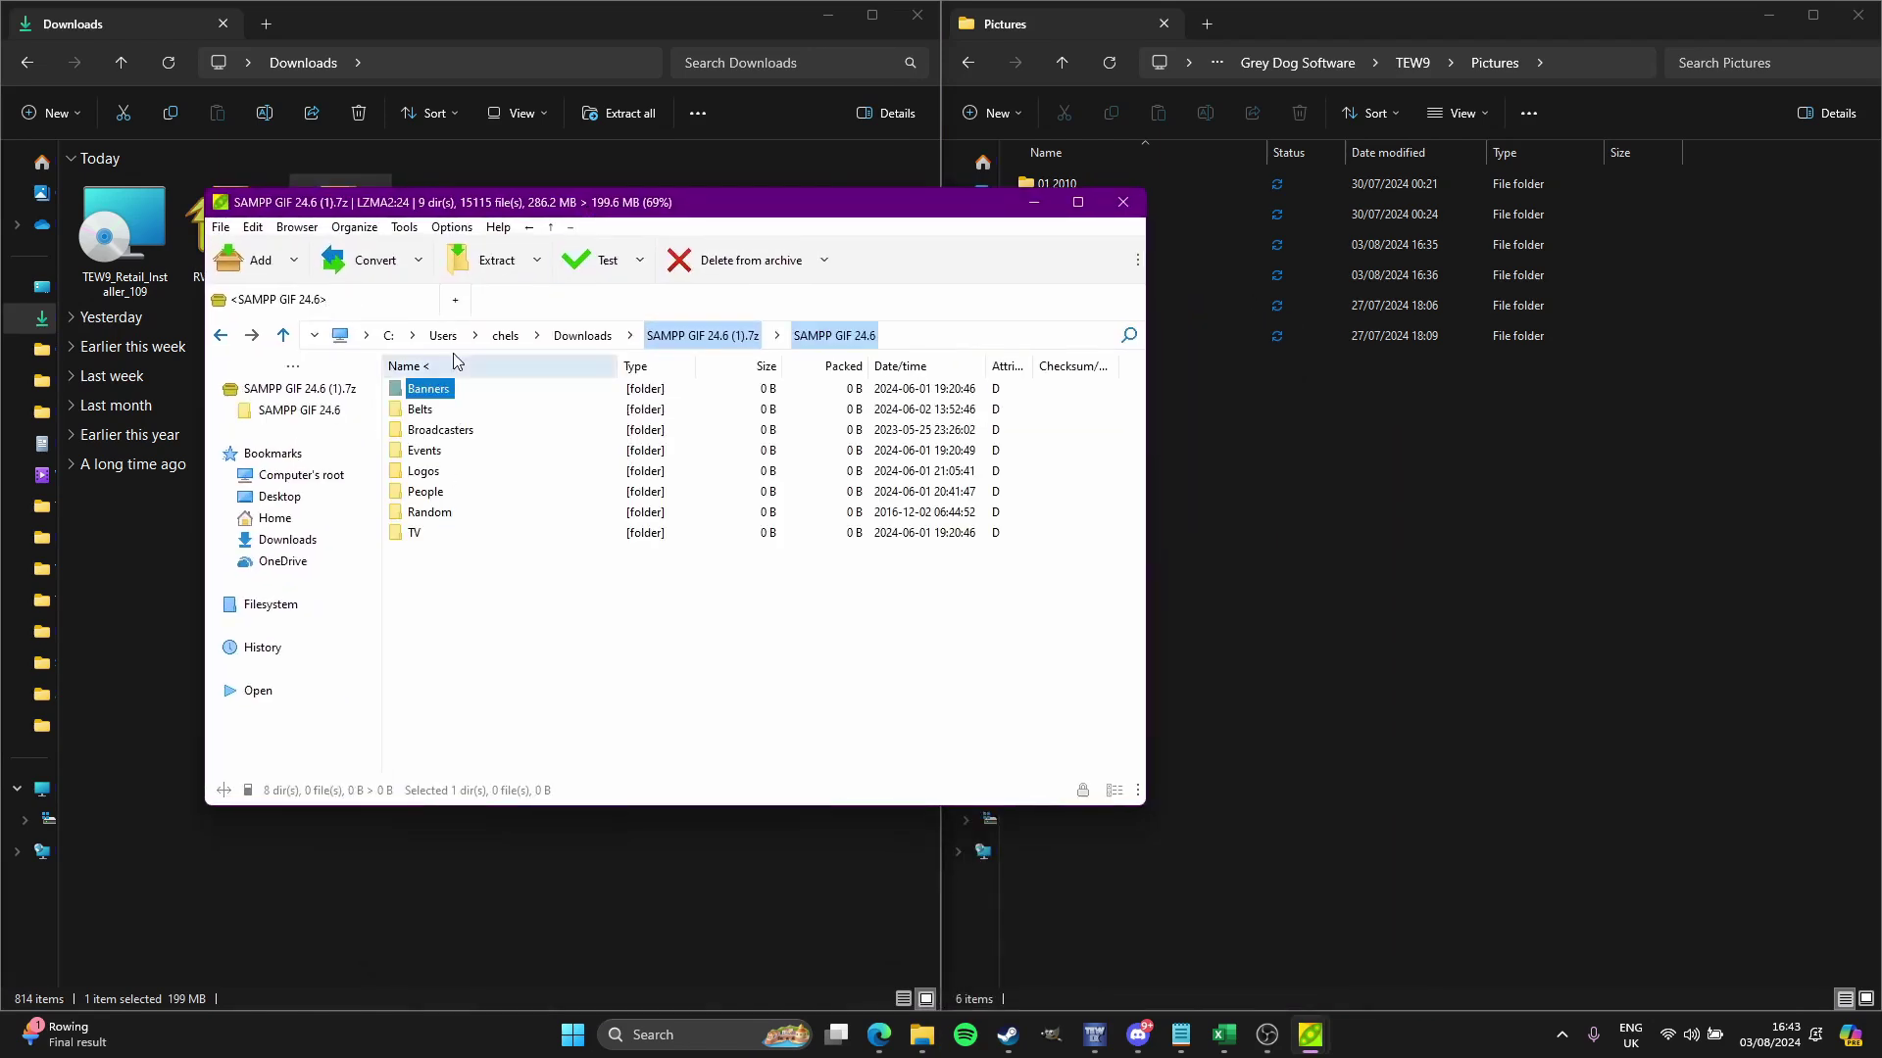
{"action": "left_click", "coordinate": [737, 336]}
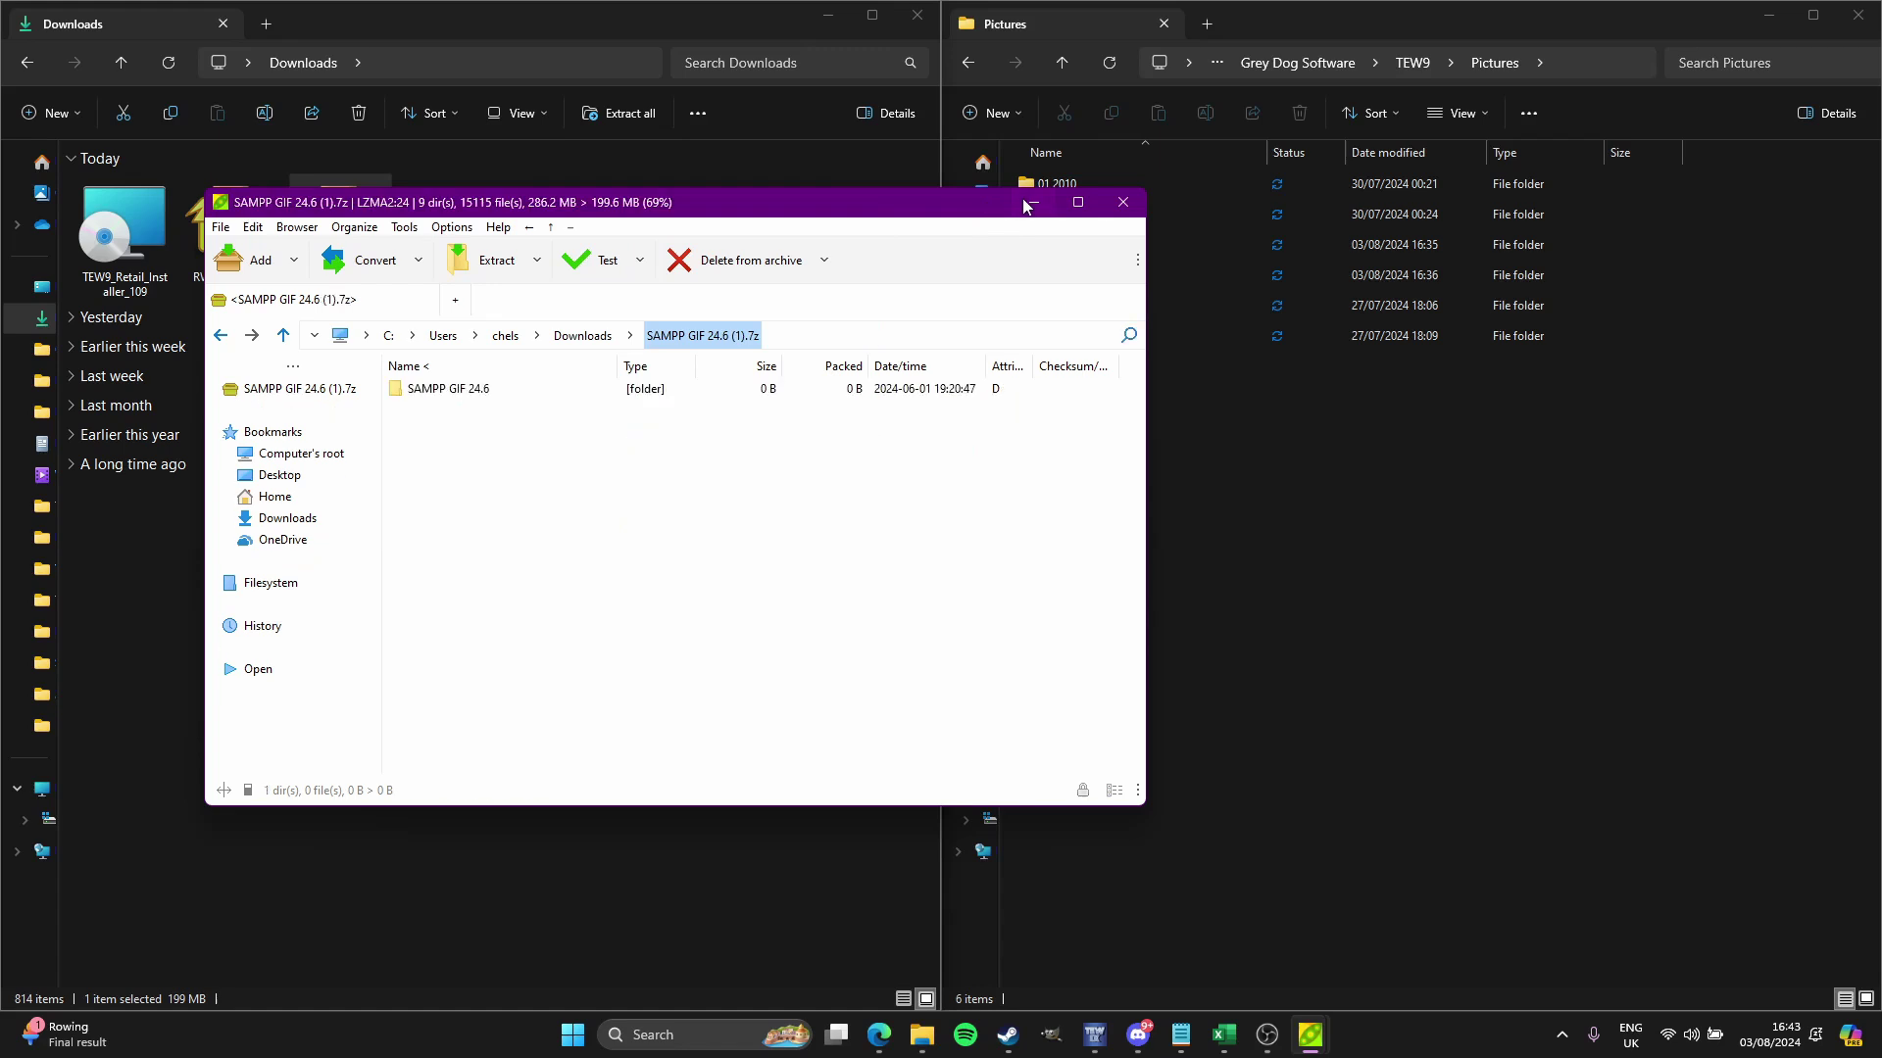
{"action": "left_click", "coordinate": [1029, 204]}
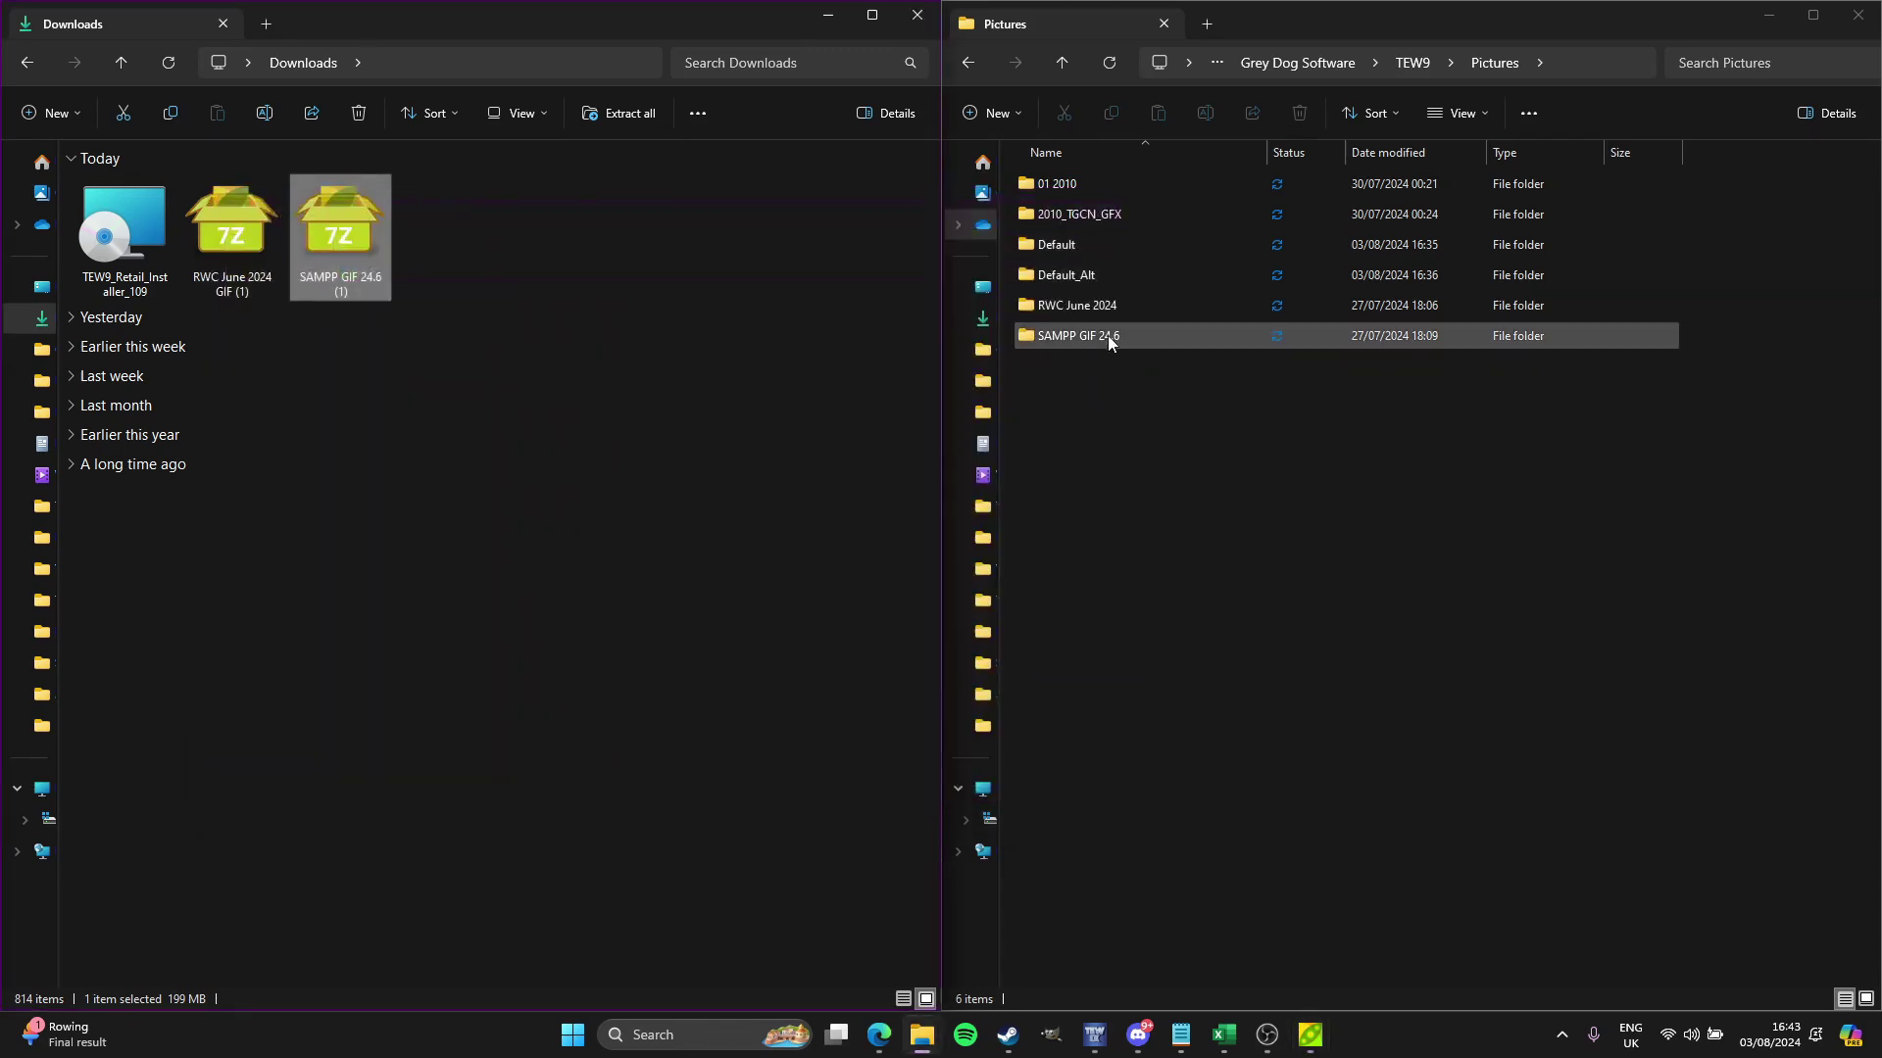
{"action": "left_click", "coordinate": [1129, 343]}
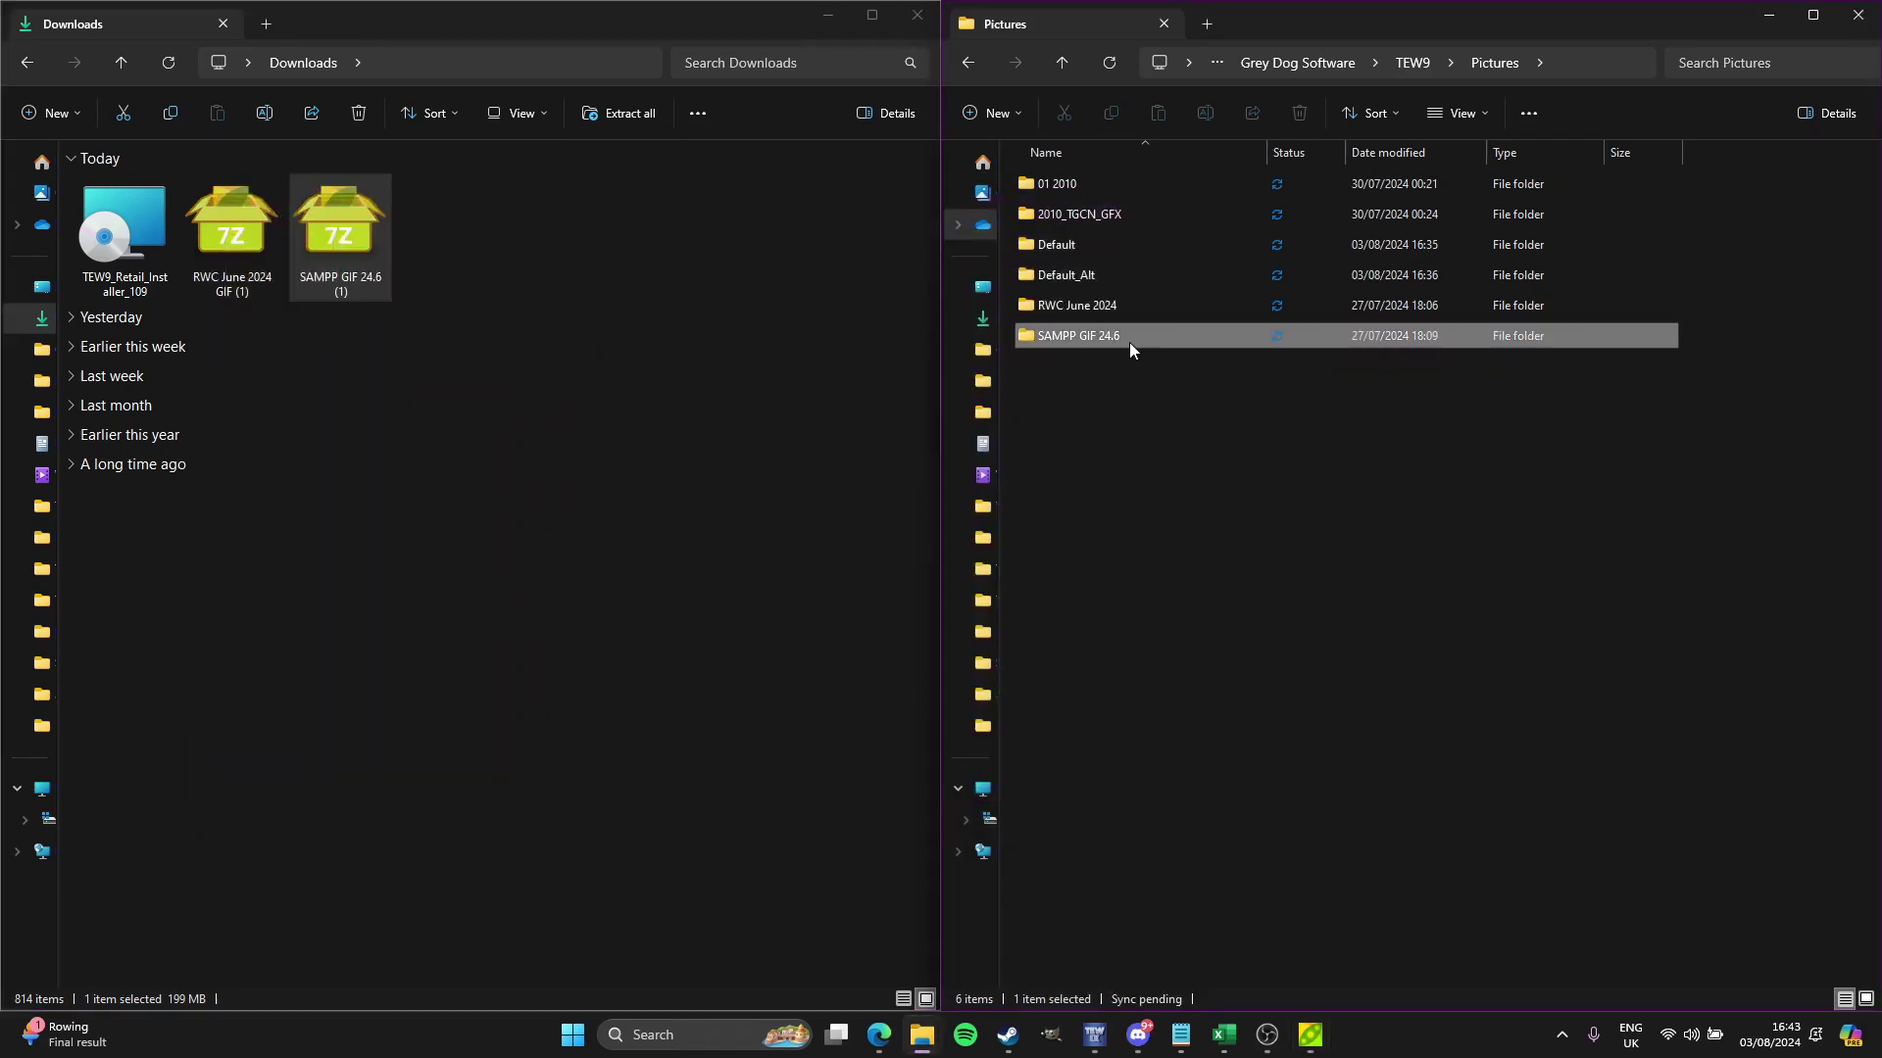
{"action": "left_click", "coordinate": [1310, 1035]}
{"action": "double_click", "coordinate": [441, 388]}
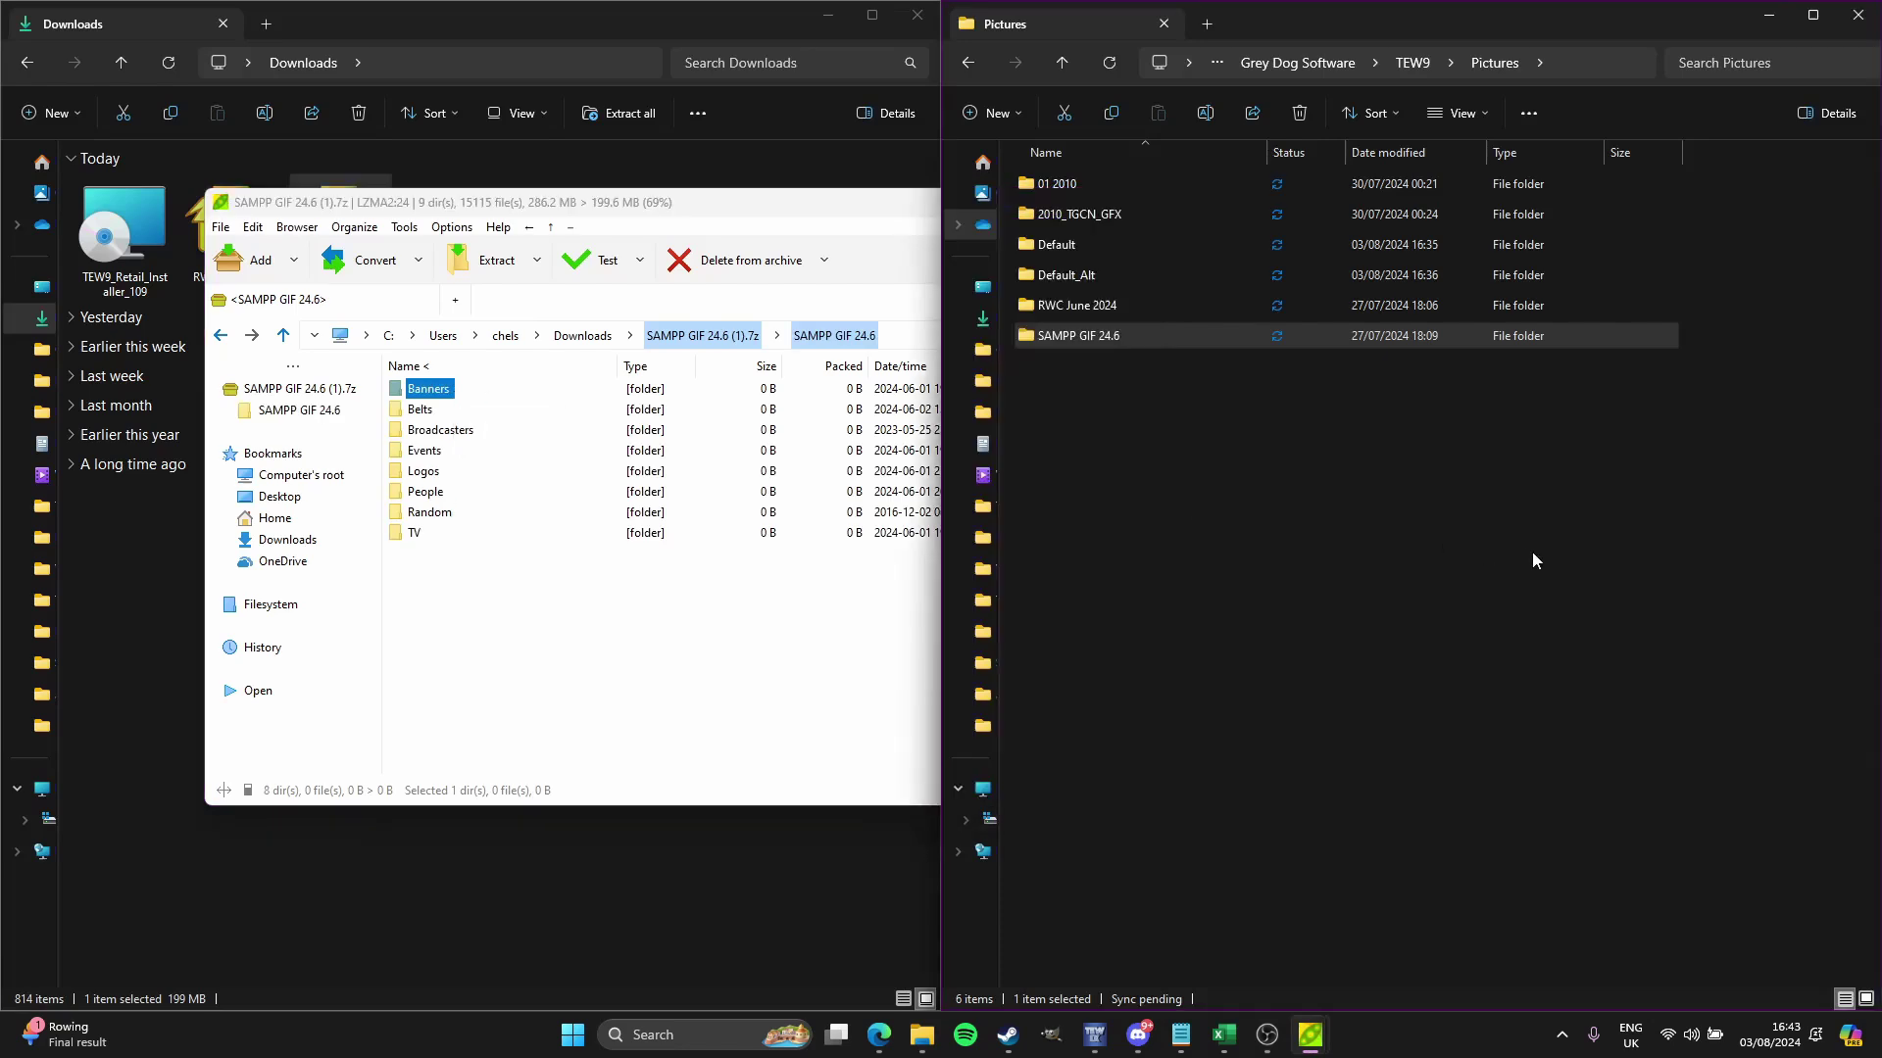
{"action": "left_click", "coordinate": [1533, 559]}
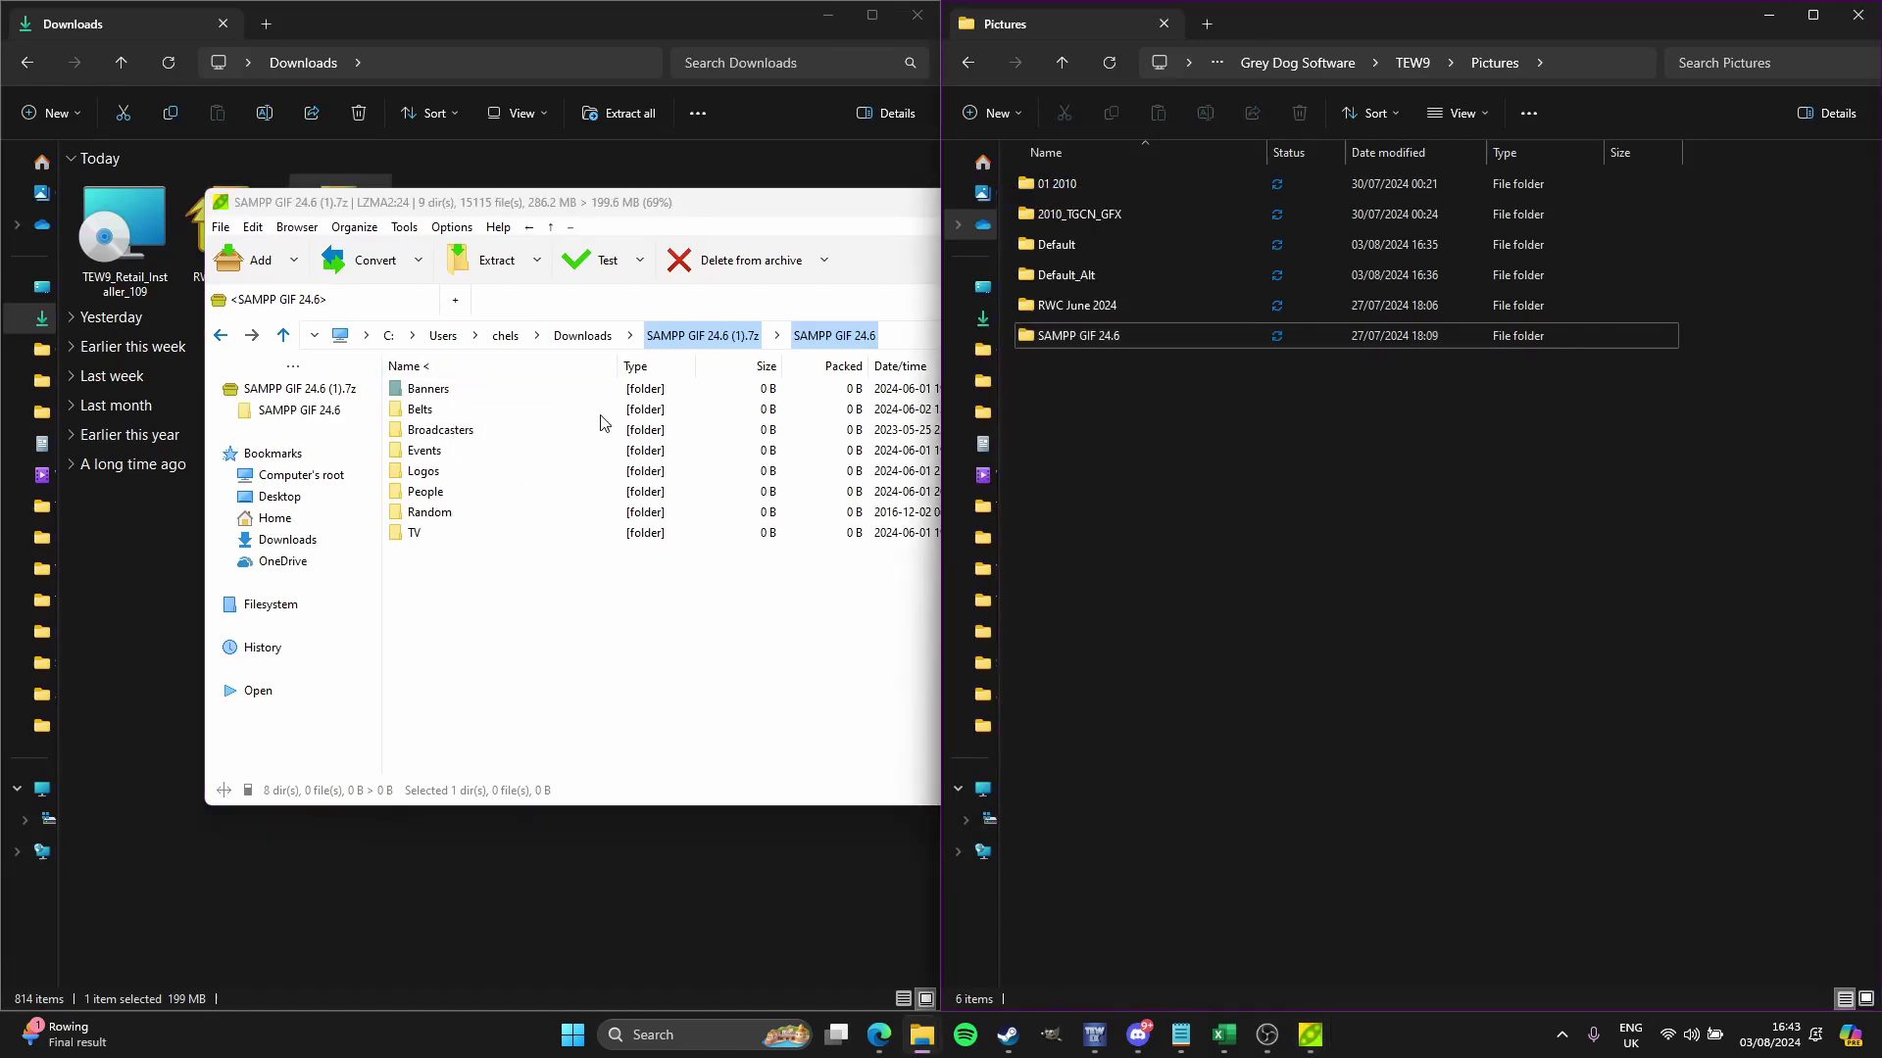
{"action": "double_click", "coordinate": [1111, 343]}
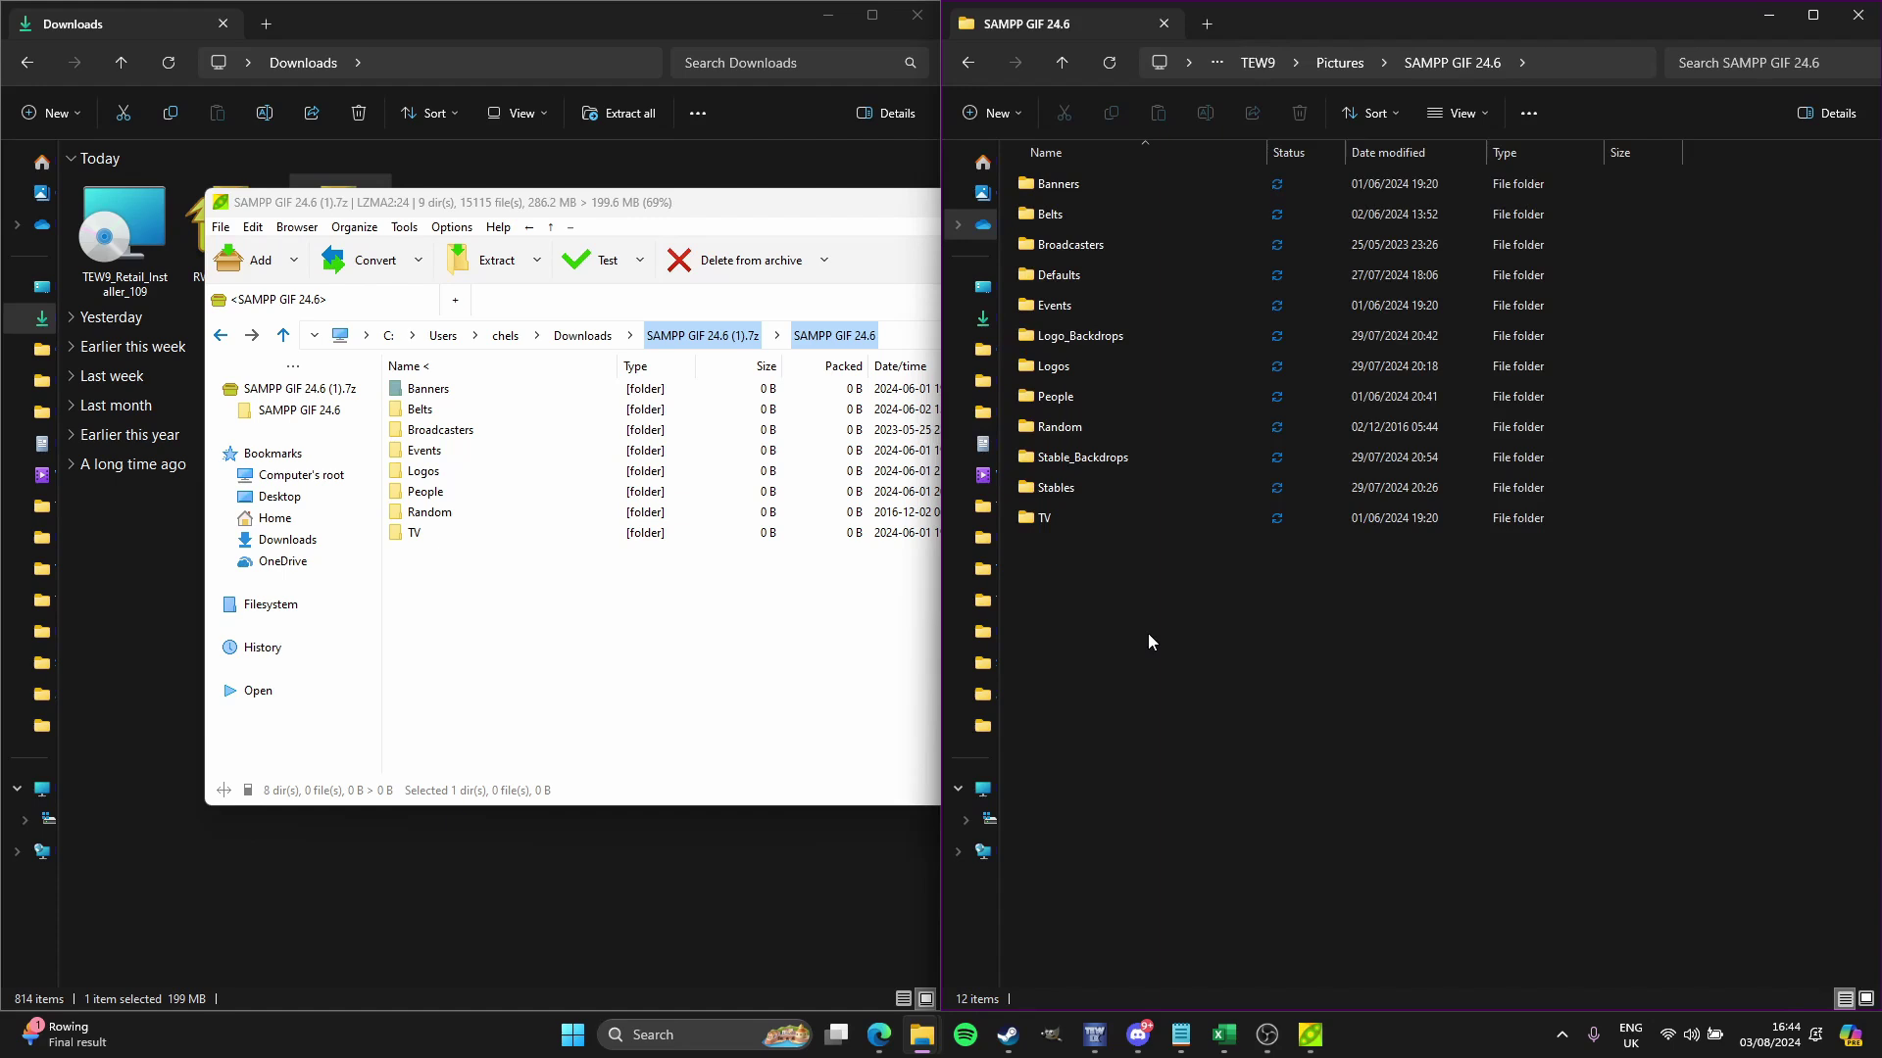
{"action": "left_click", "coordinate": [706, 355]}
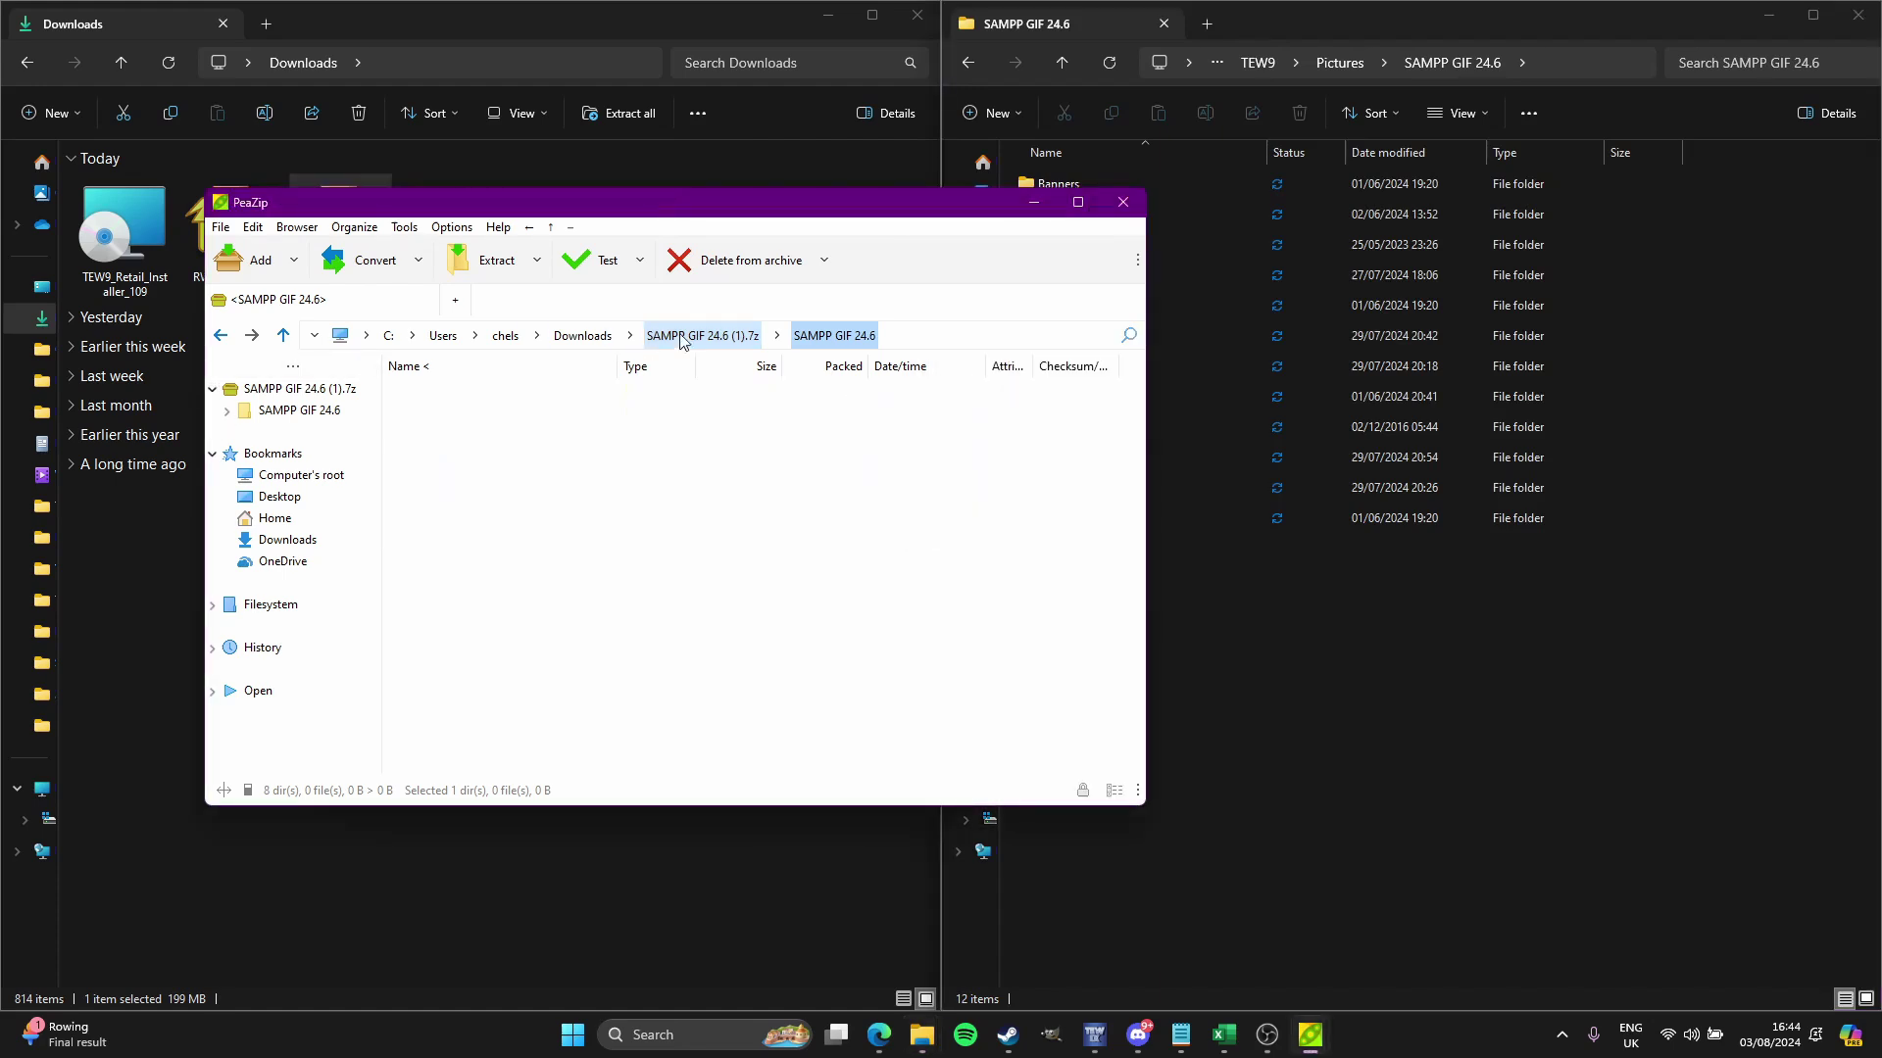
Step: Extract the SAMPP GIF 24.6 folder from the archive into the TEW9 Pictures folder
{"action": "left_click", "coordinate": [737, 335]}
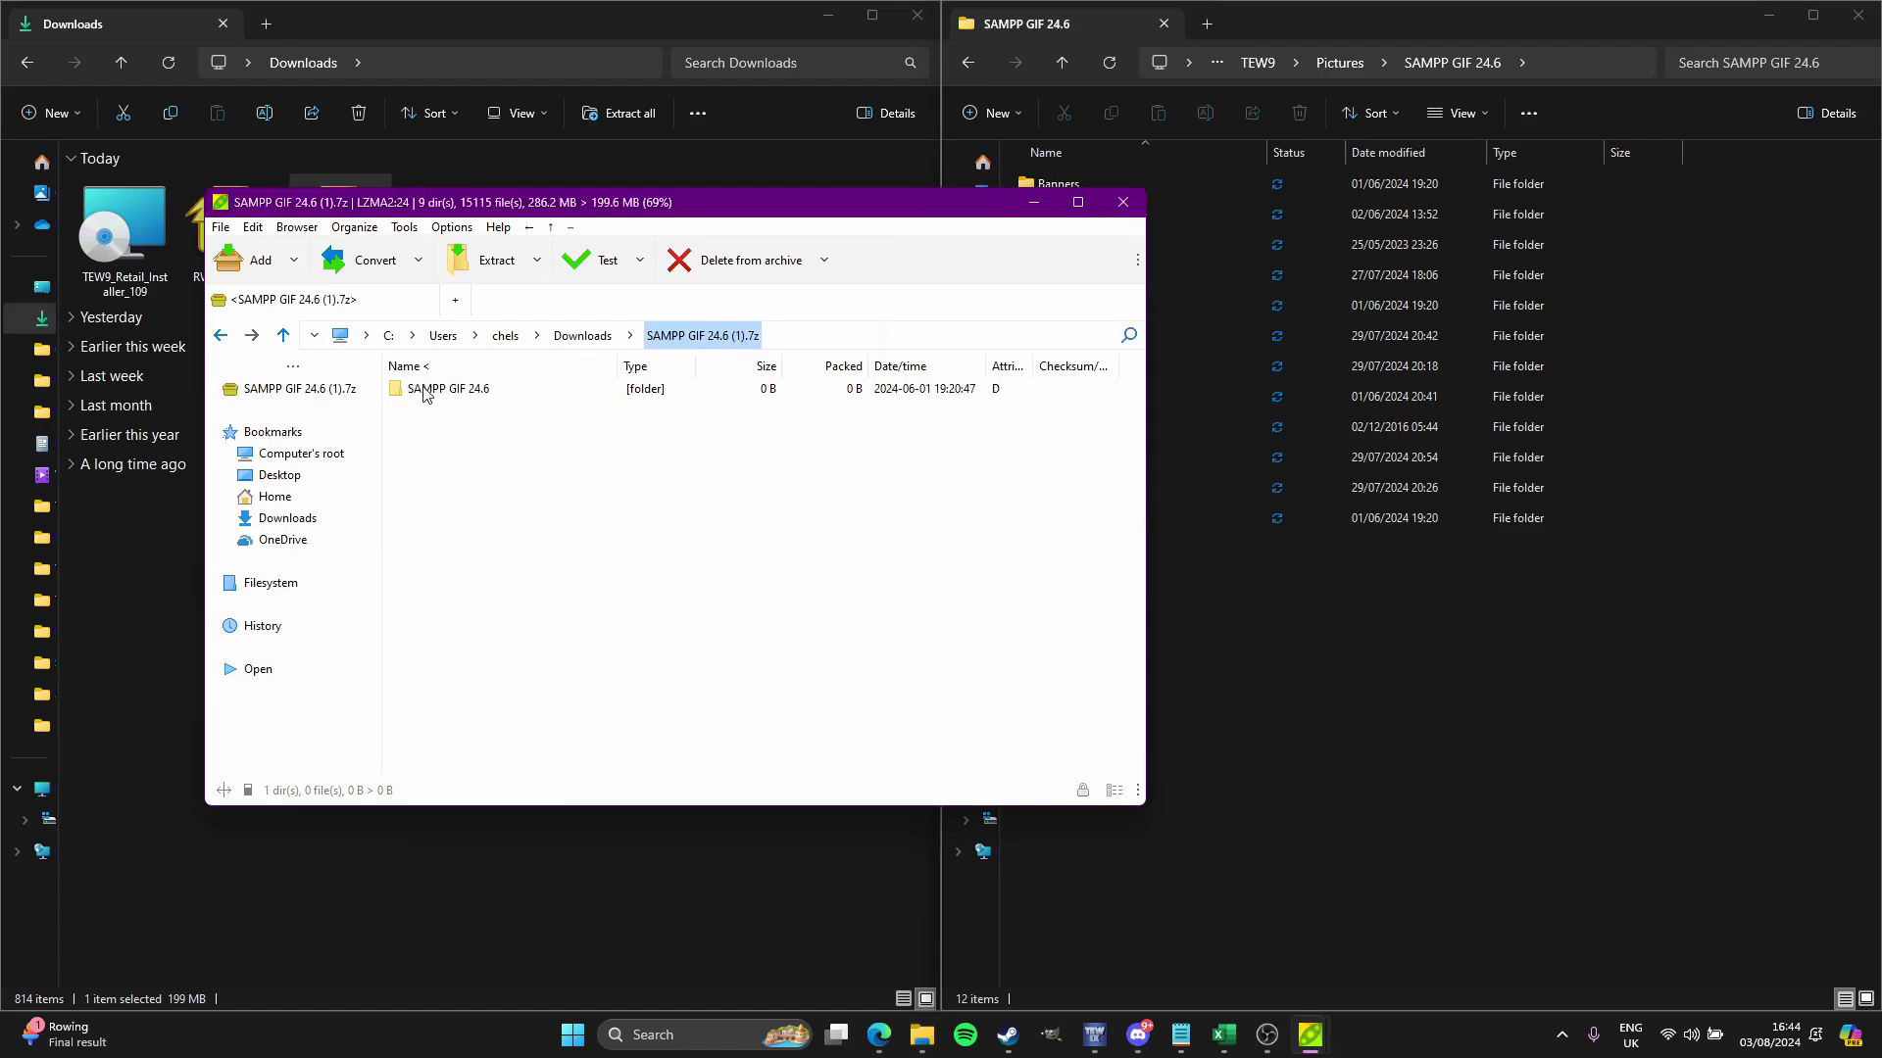
{"action": "left_click", "coordinate": [1432, 16]}
{"action": "left_click", "coordinate": [1333, 63]}
{"action": "left_click_drag", "start_coordinate": [448, 388], "coordinate": [1362, 490]}
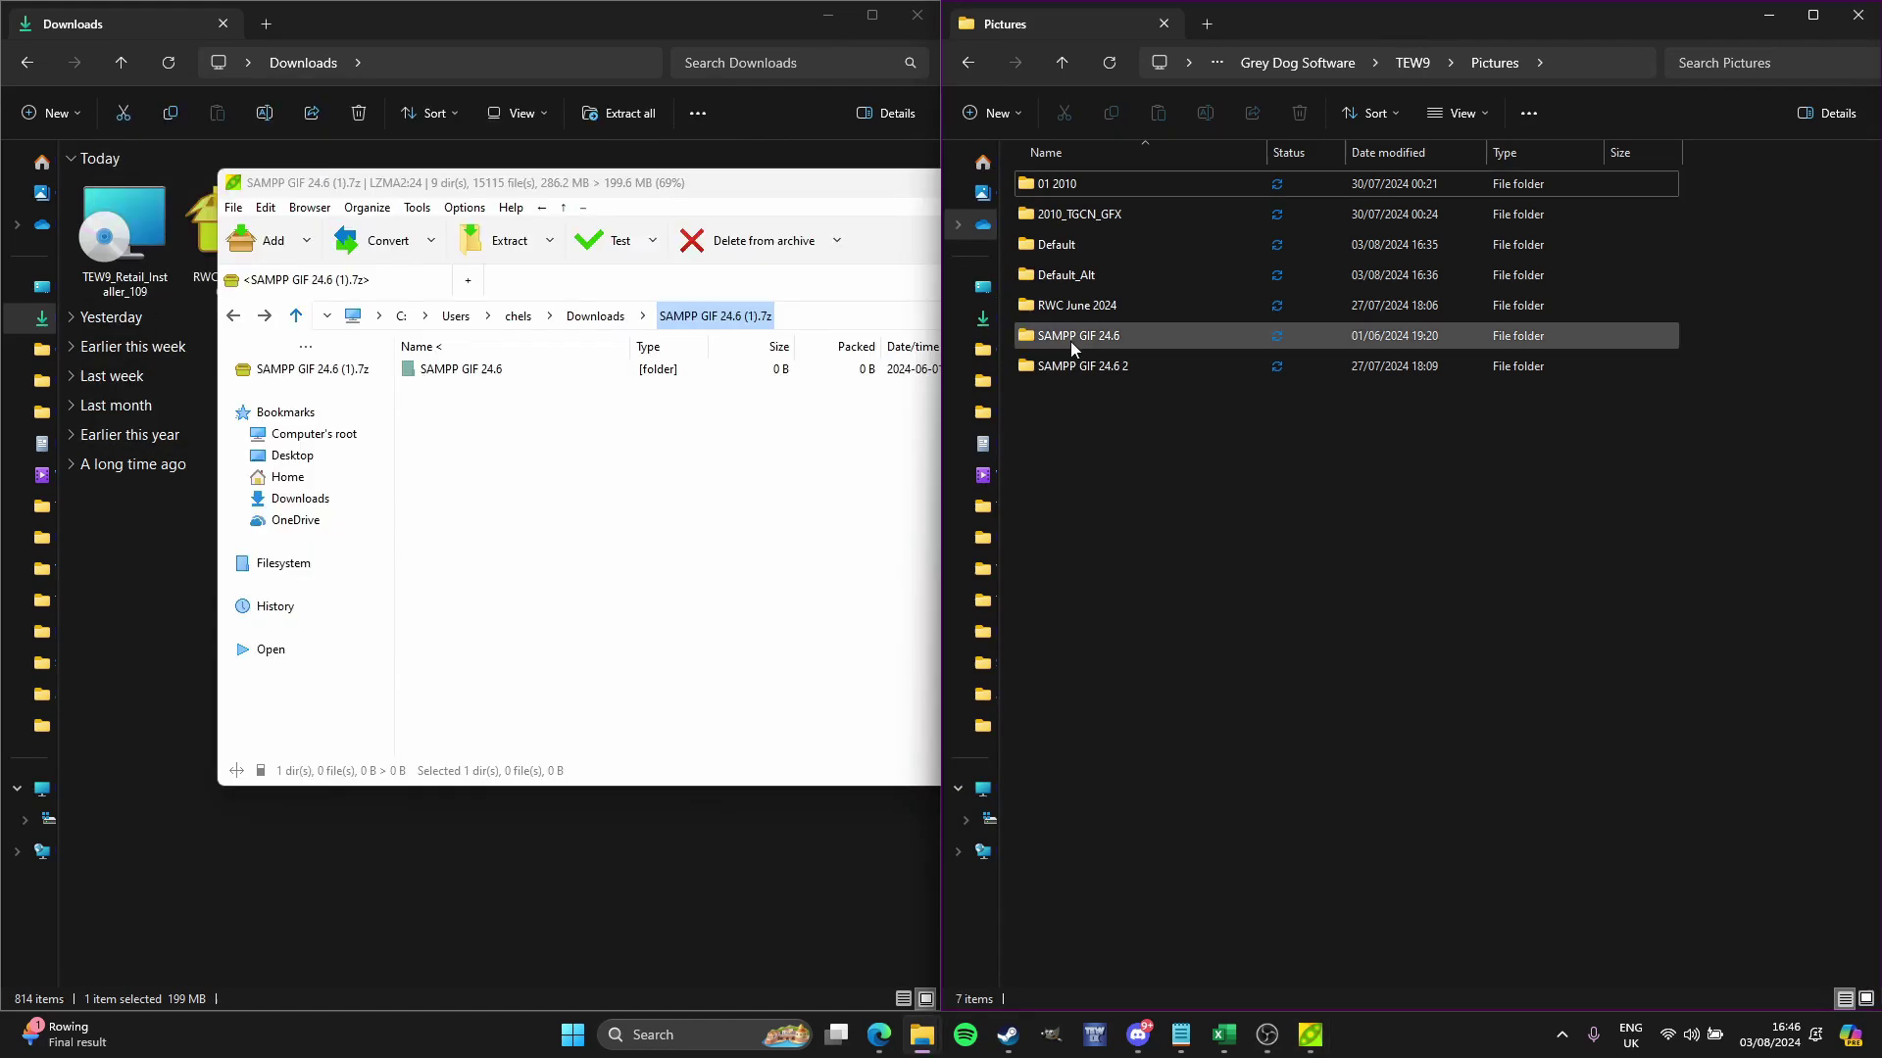
Step: Open the SAMPP GIF 24.6 2 folder in a separate window beside the newly extracted SAMPP GIF 24.6 folder
{"action": "right_click", "coordinate": [1101, 367]}
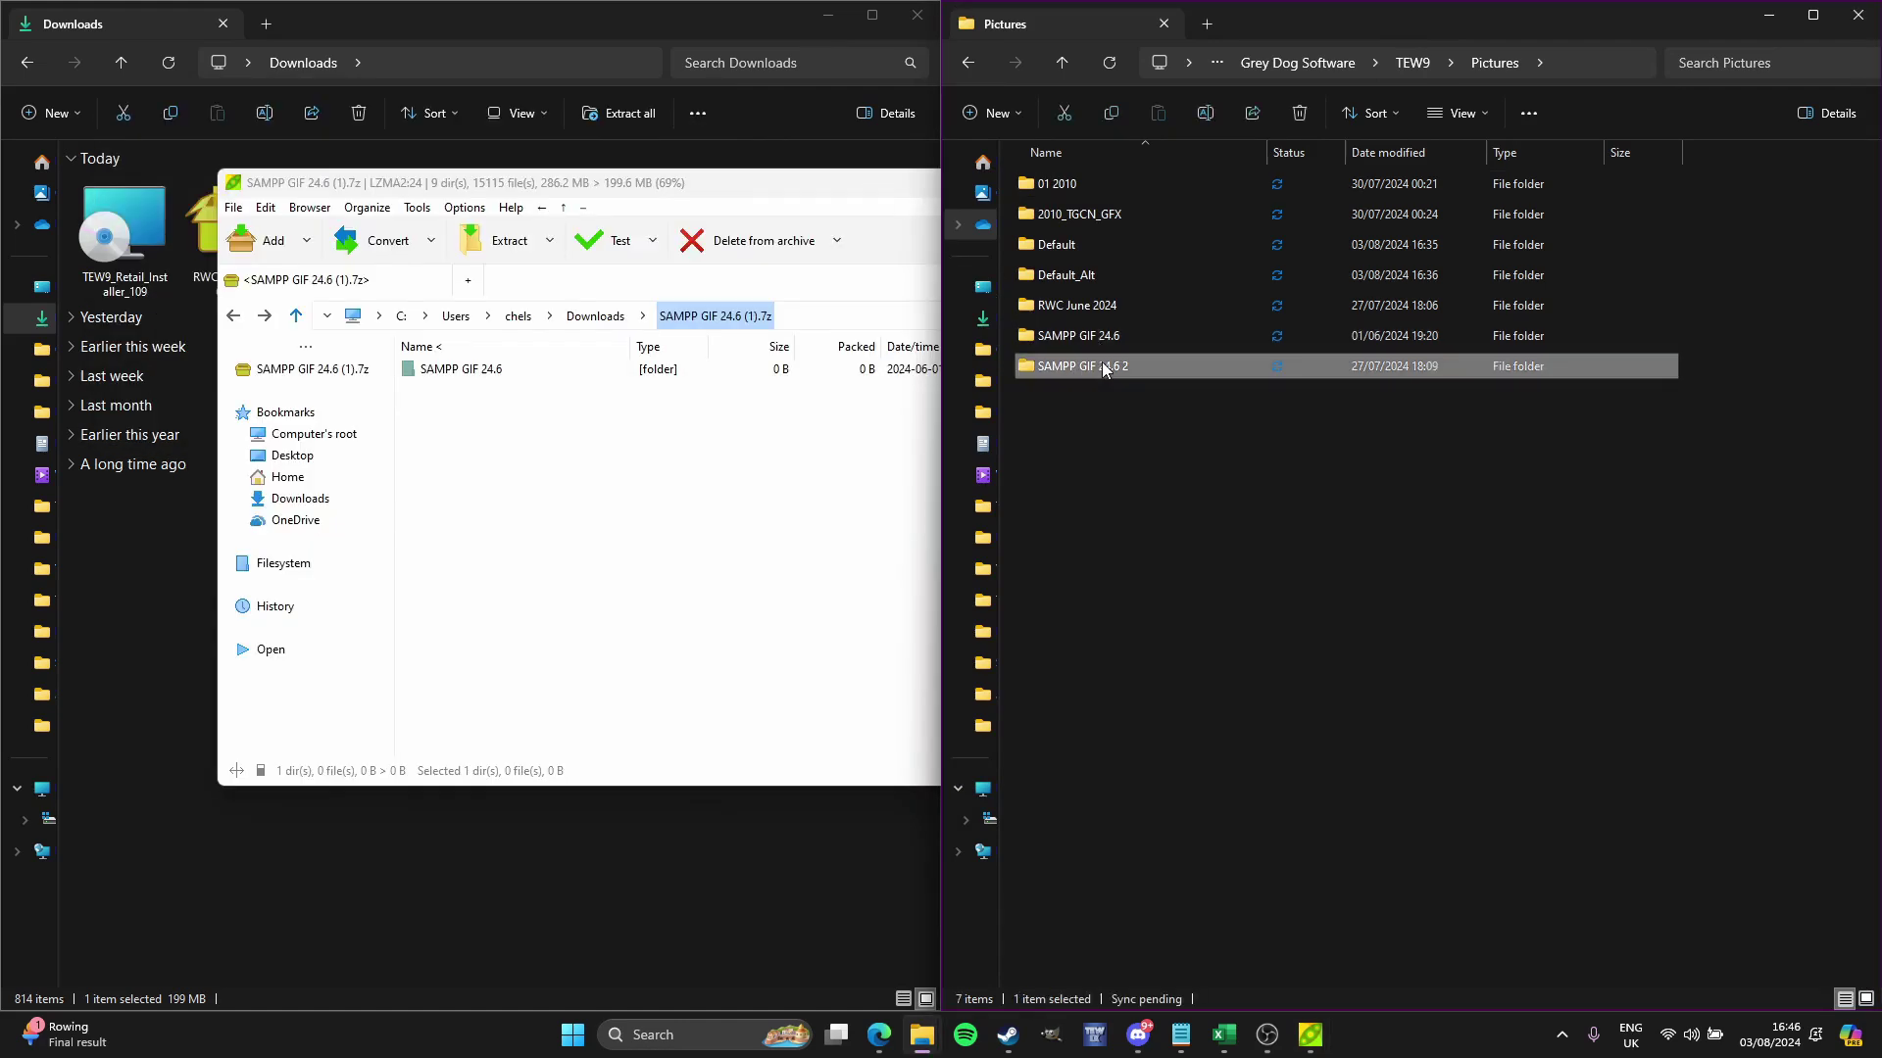
{"action": "left_click", "coordinate": [1209, 491]}
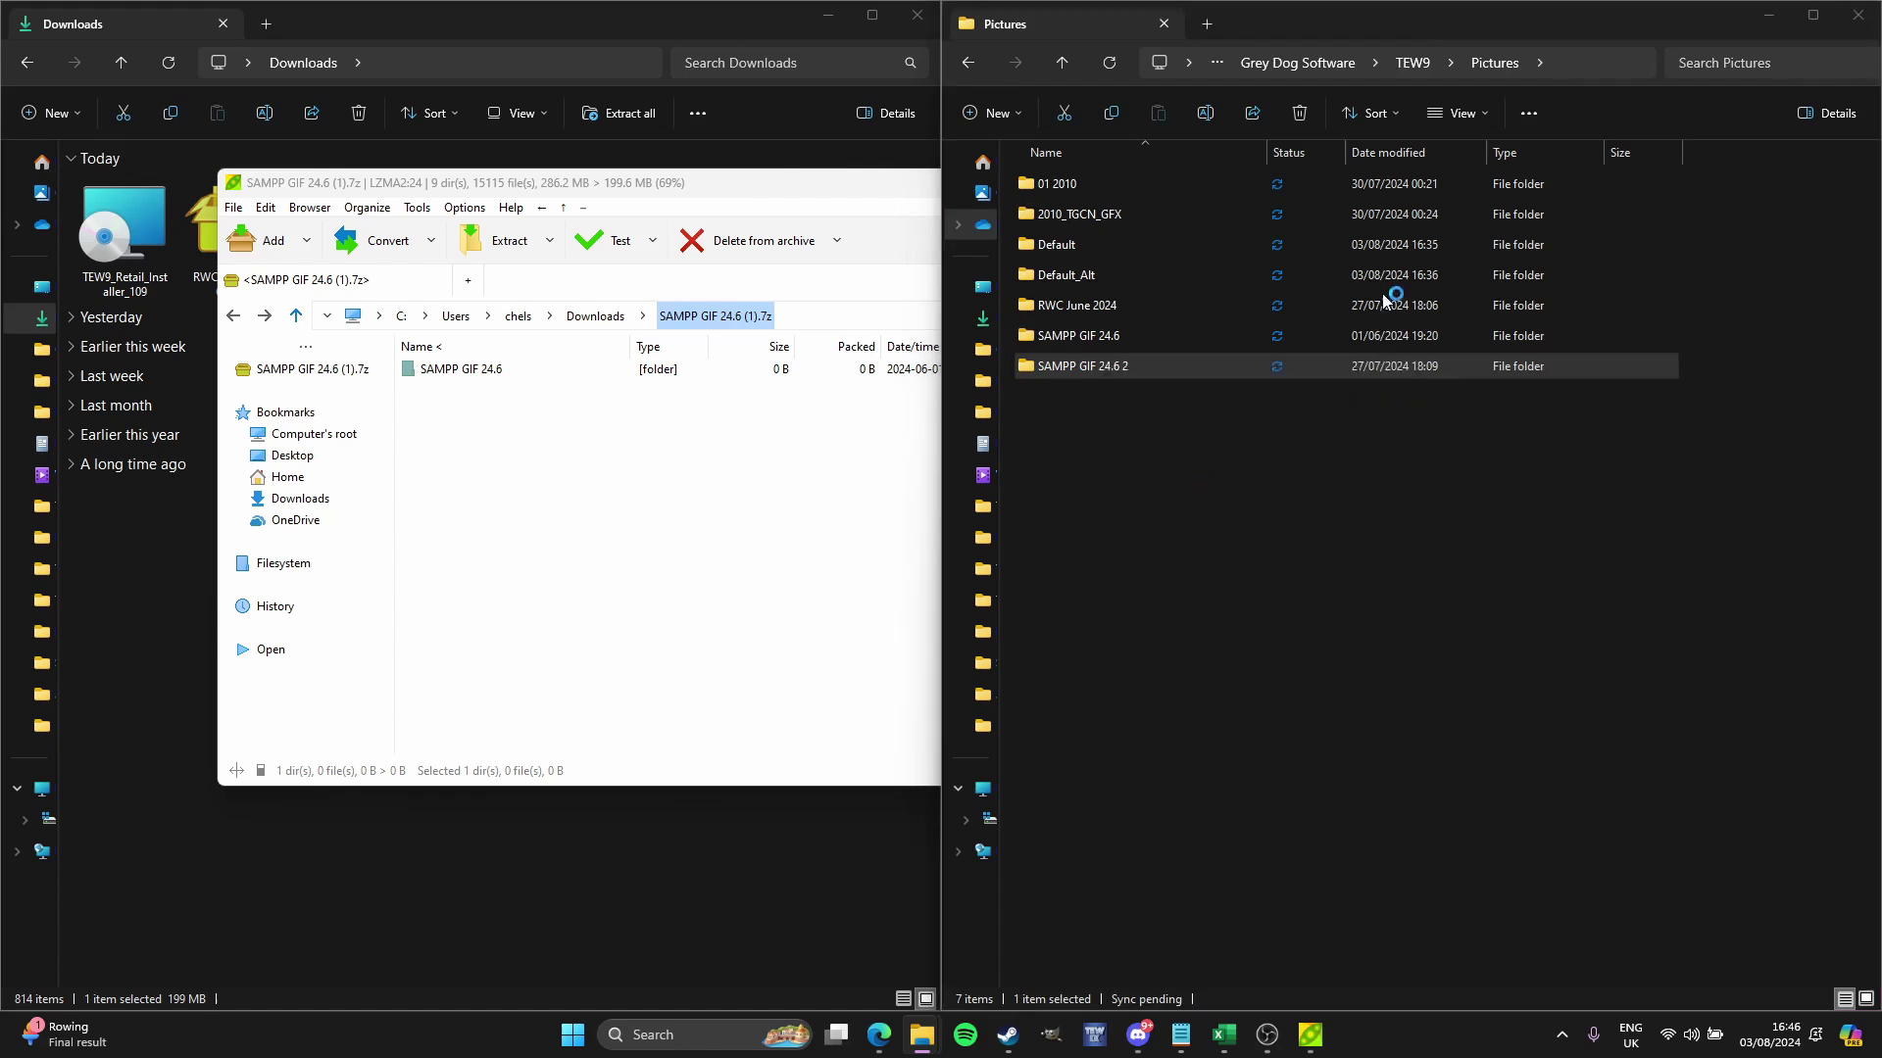
{"action": "left_click_drag", "start_coordinate": [1288, 86], "coordinate": [3, 283]}
{"action": "left_click", "coordinate": [1078, 336]}
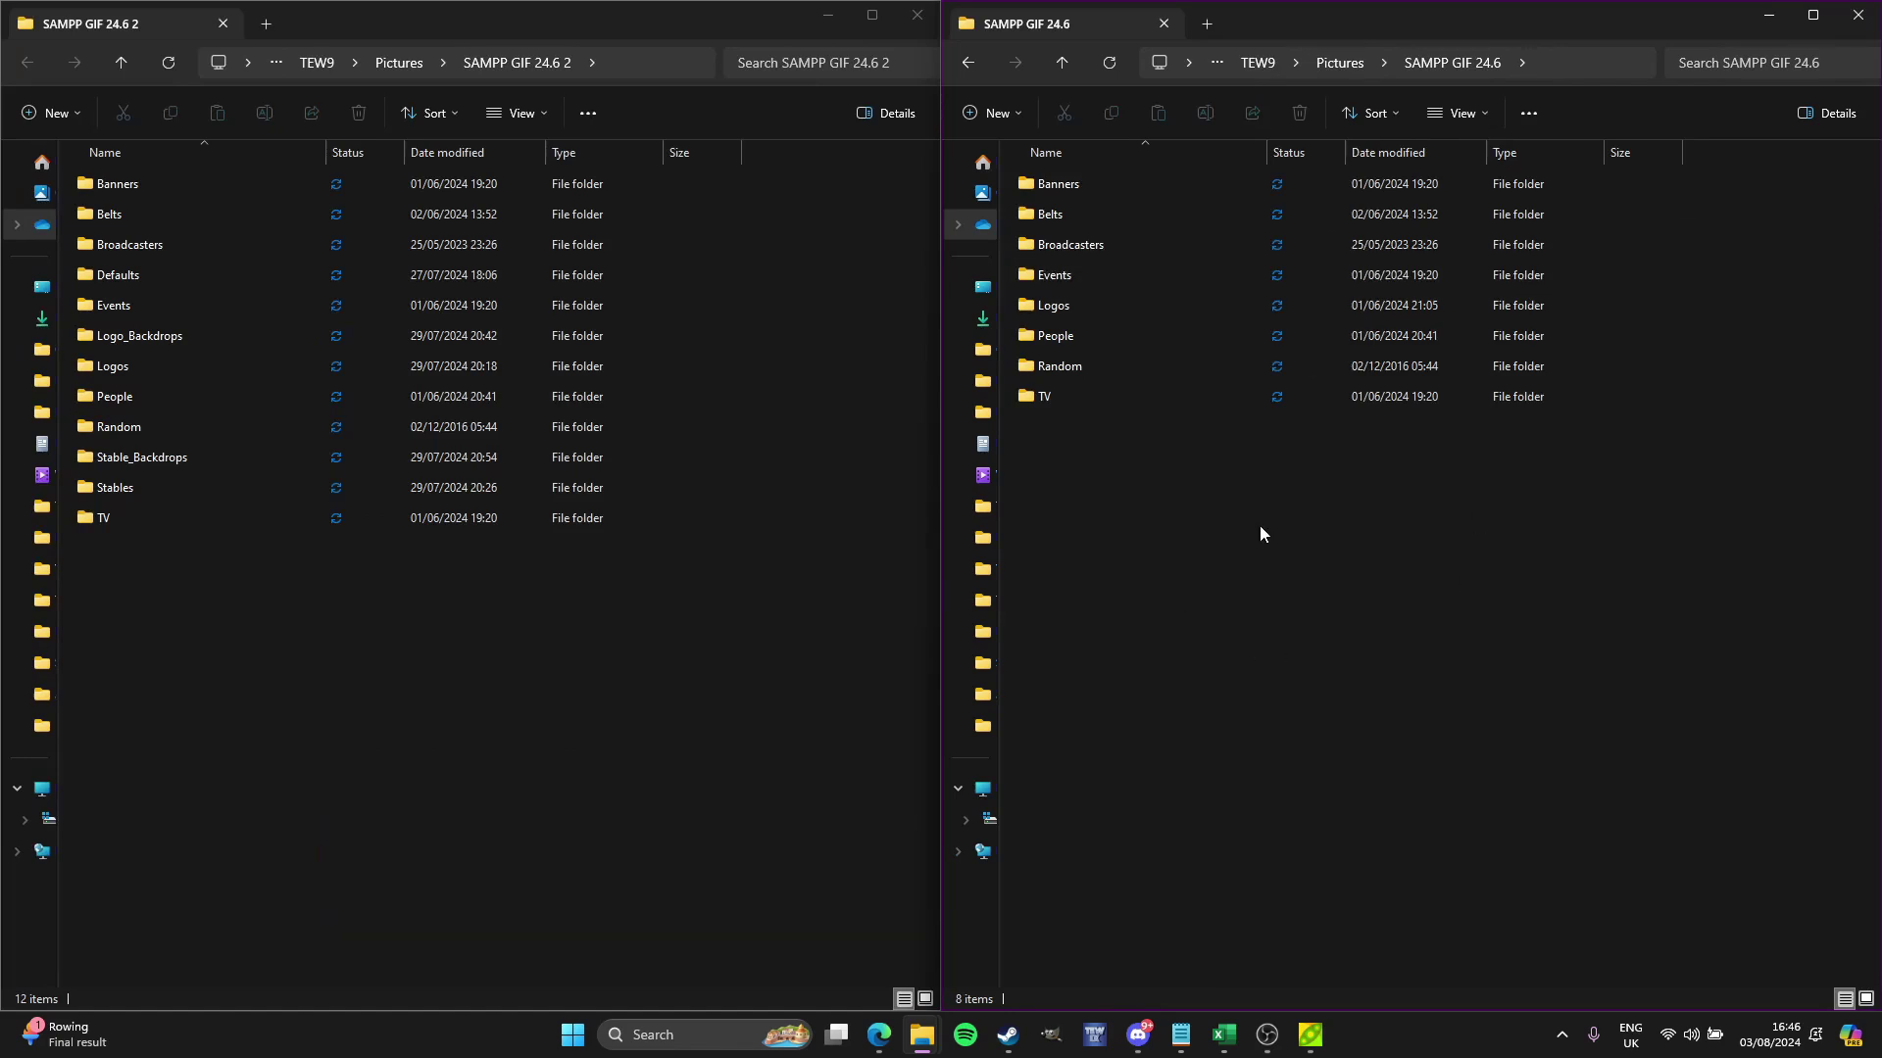
{"action": "left_click", "coordinate": [563, 753]}
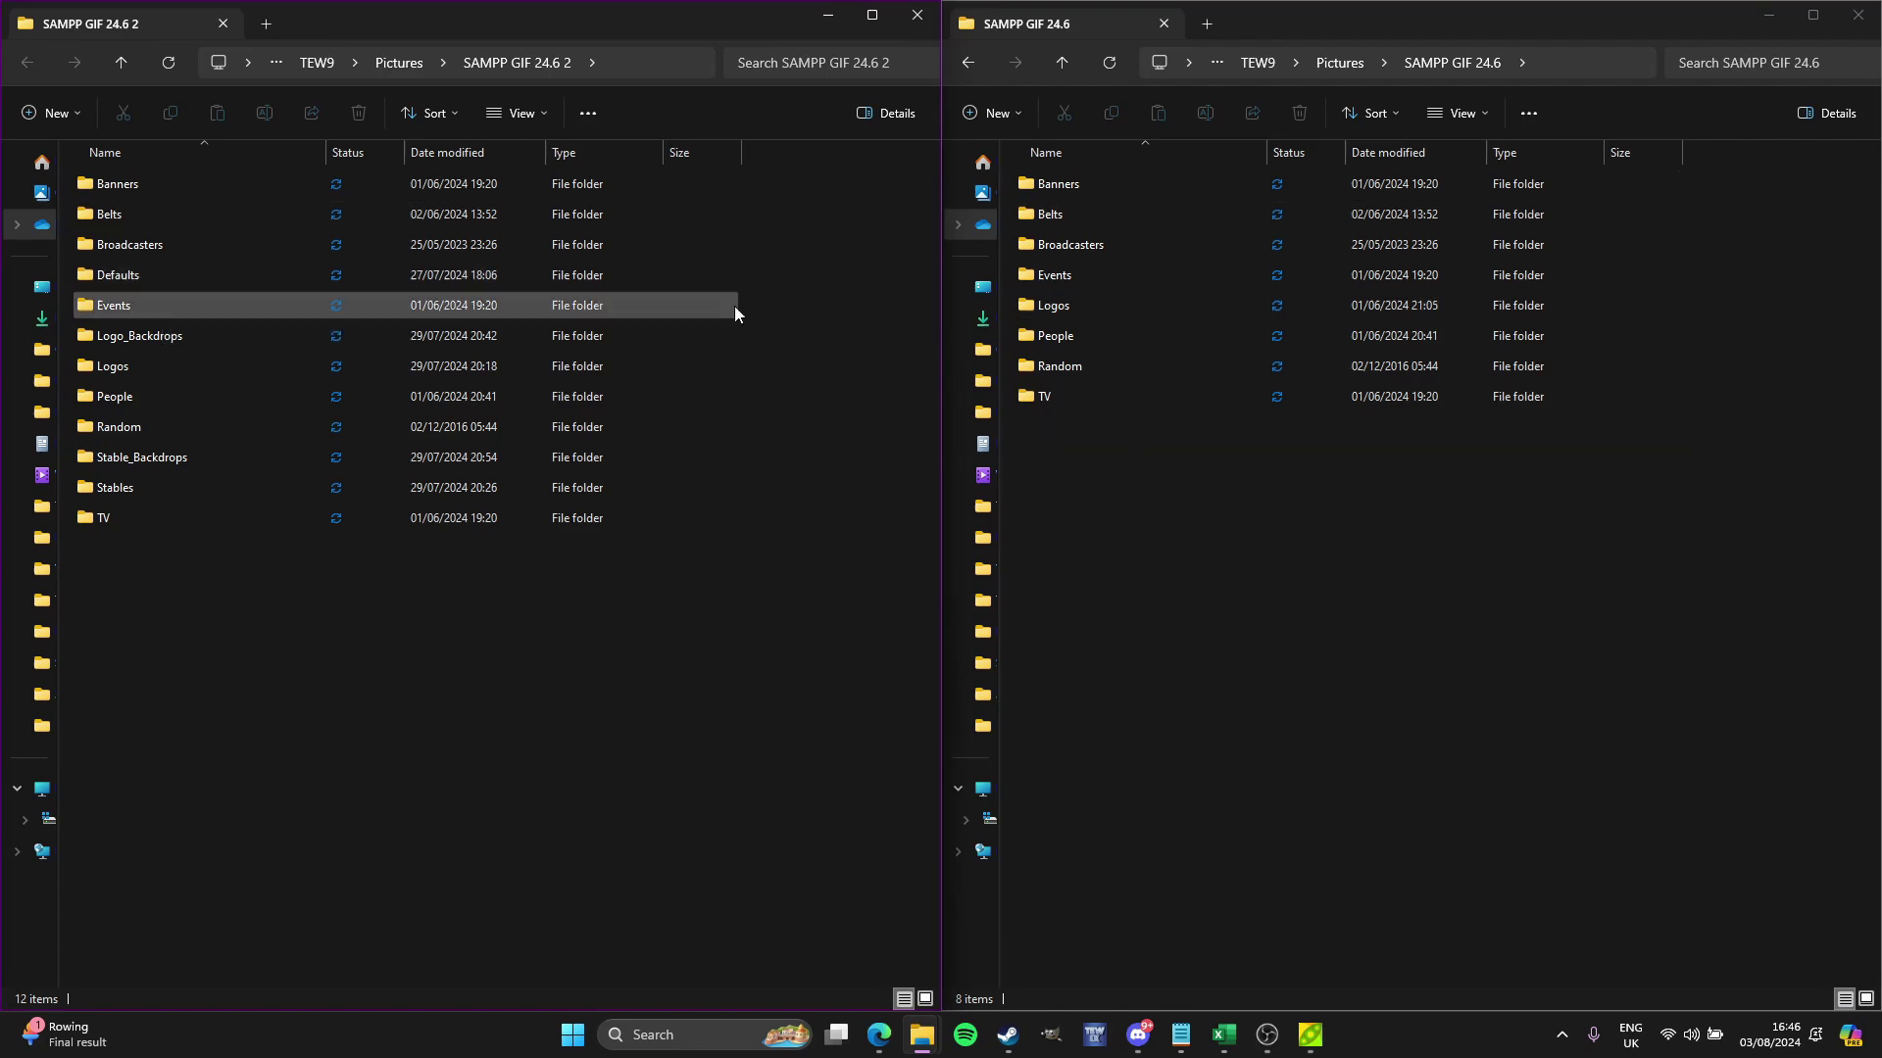
Step: Examine the Logo_Backdrops folders inside the Default and SAMPP GIF 24.6 2 picture folders, ending back in SAMPP GIF 24.6 2
{"action": "left_click", "coordinate": [389, 75]}
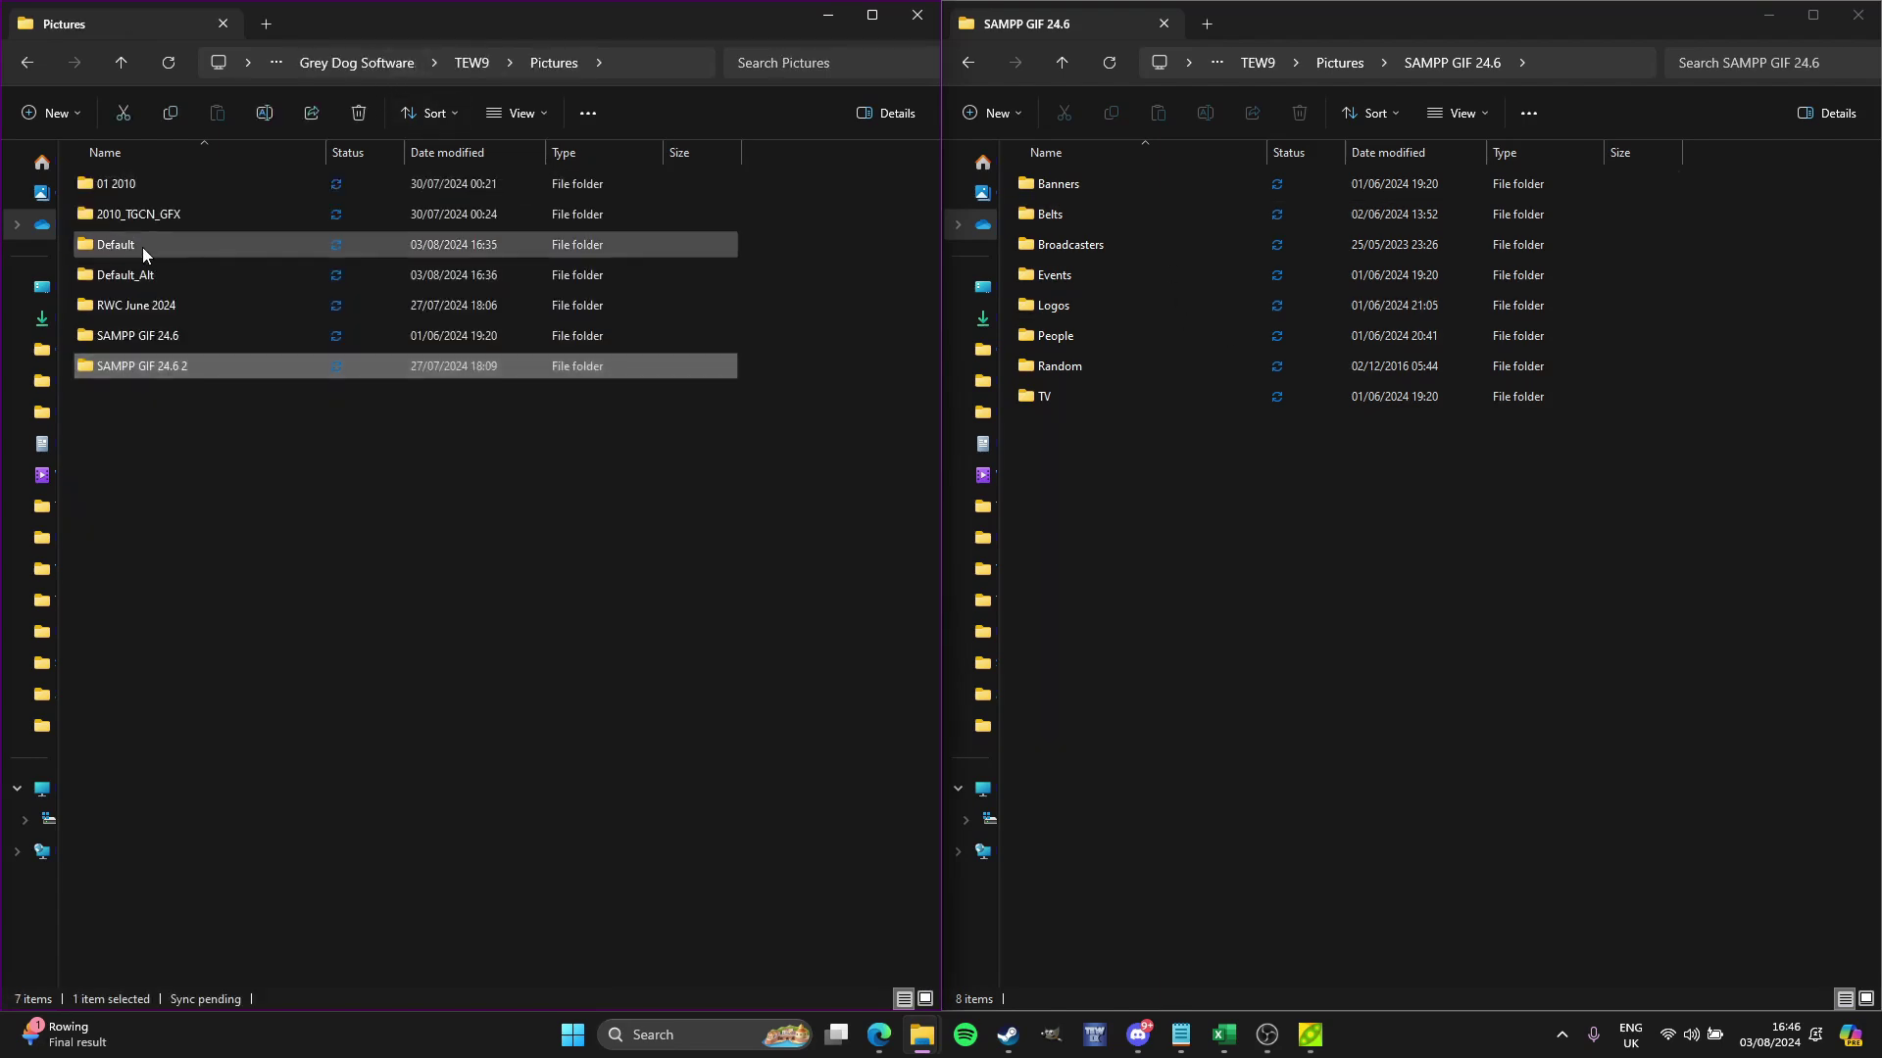
{"action": "double_click", "coordinate": [143, 247]}
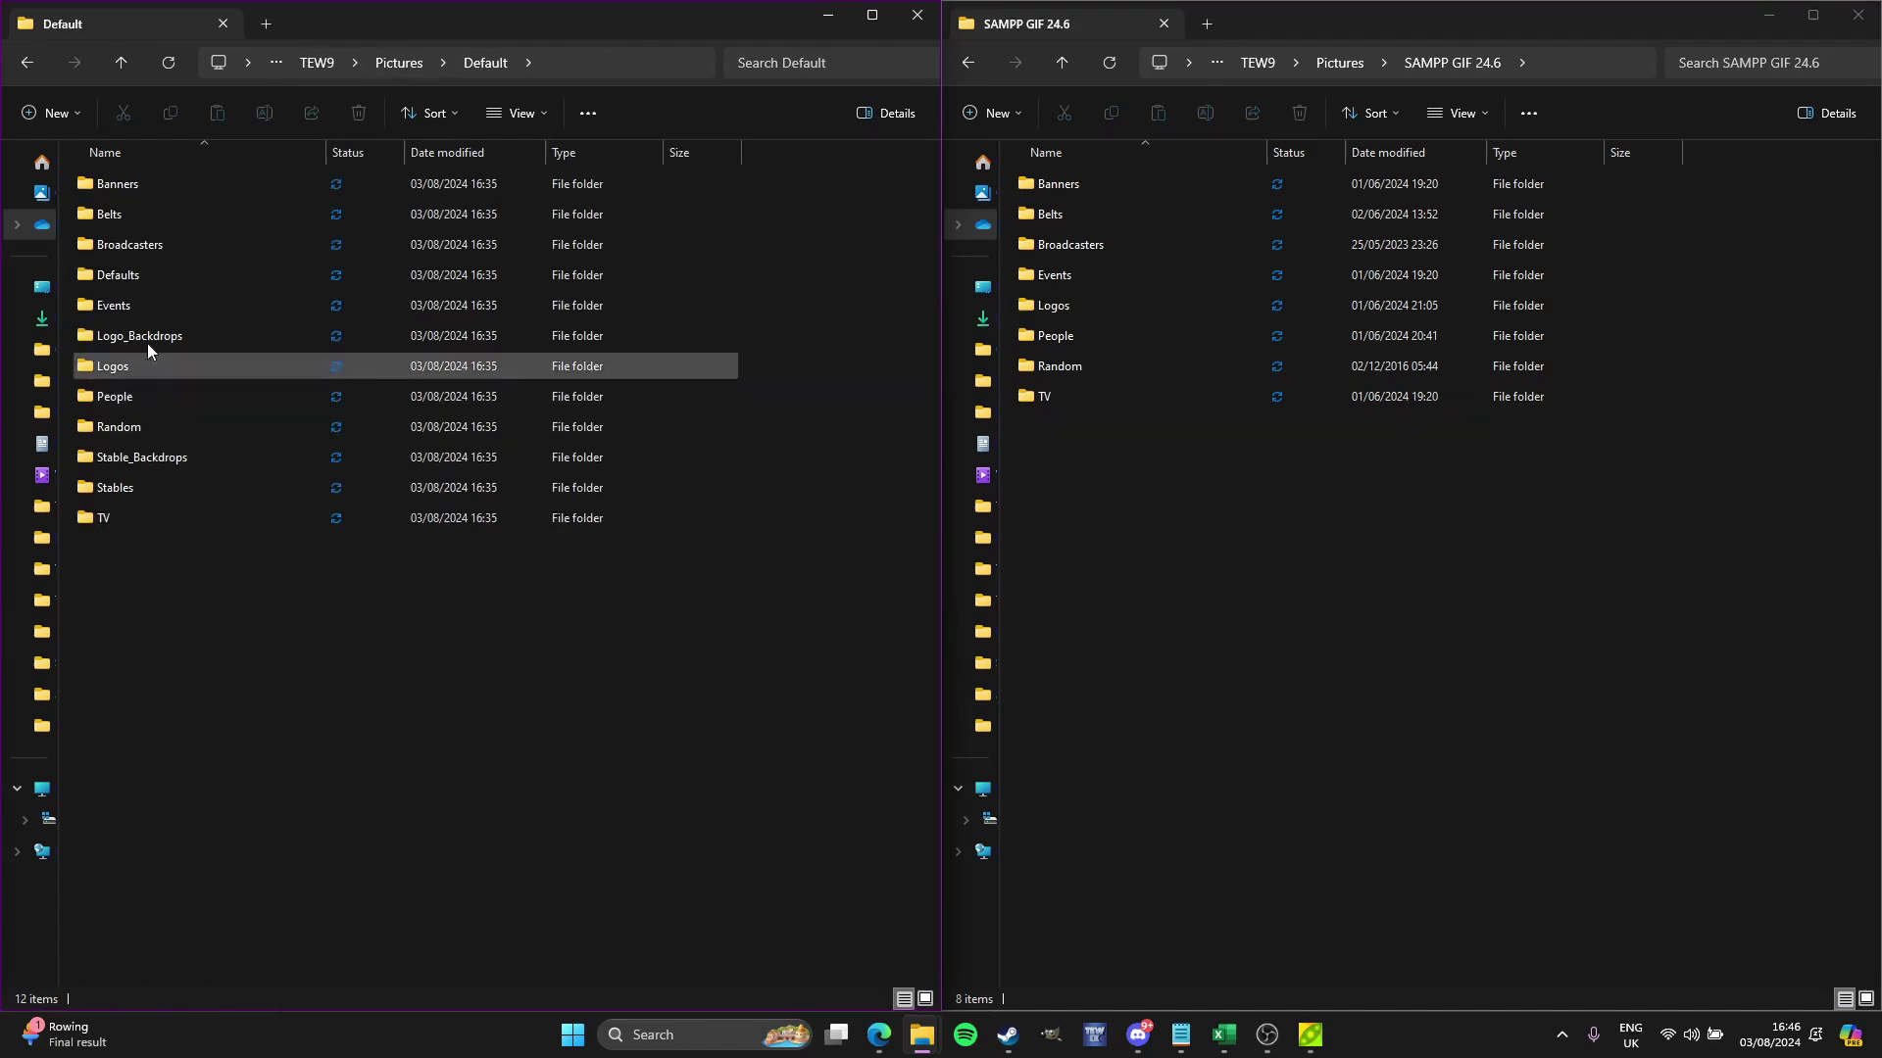
{"action": "left_click", "coordinate": [147, 336]}
{"action": "double_click", "coordinate": [147, 335]}
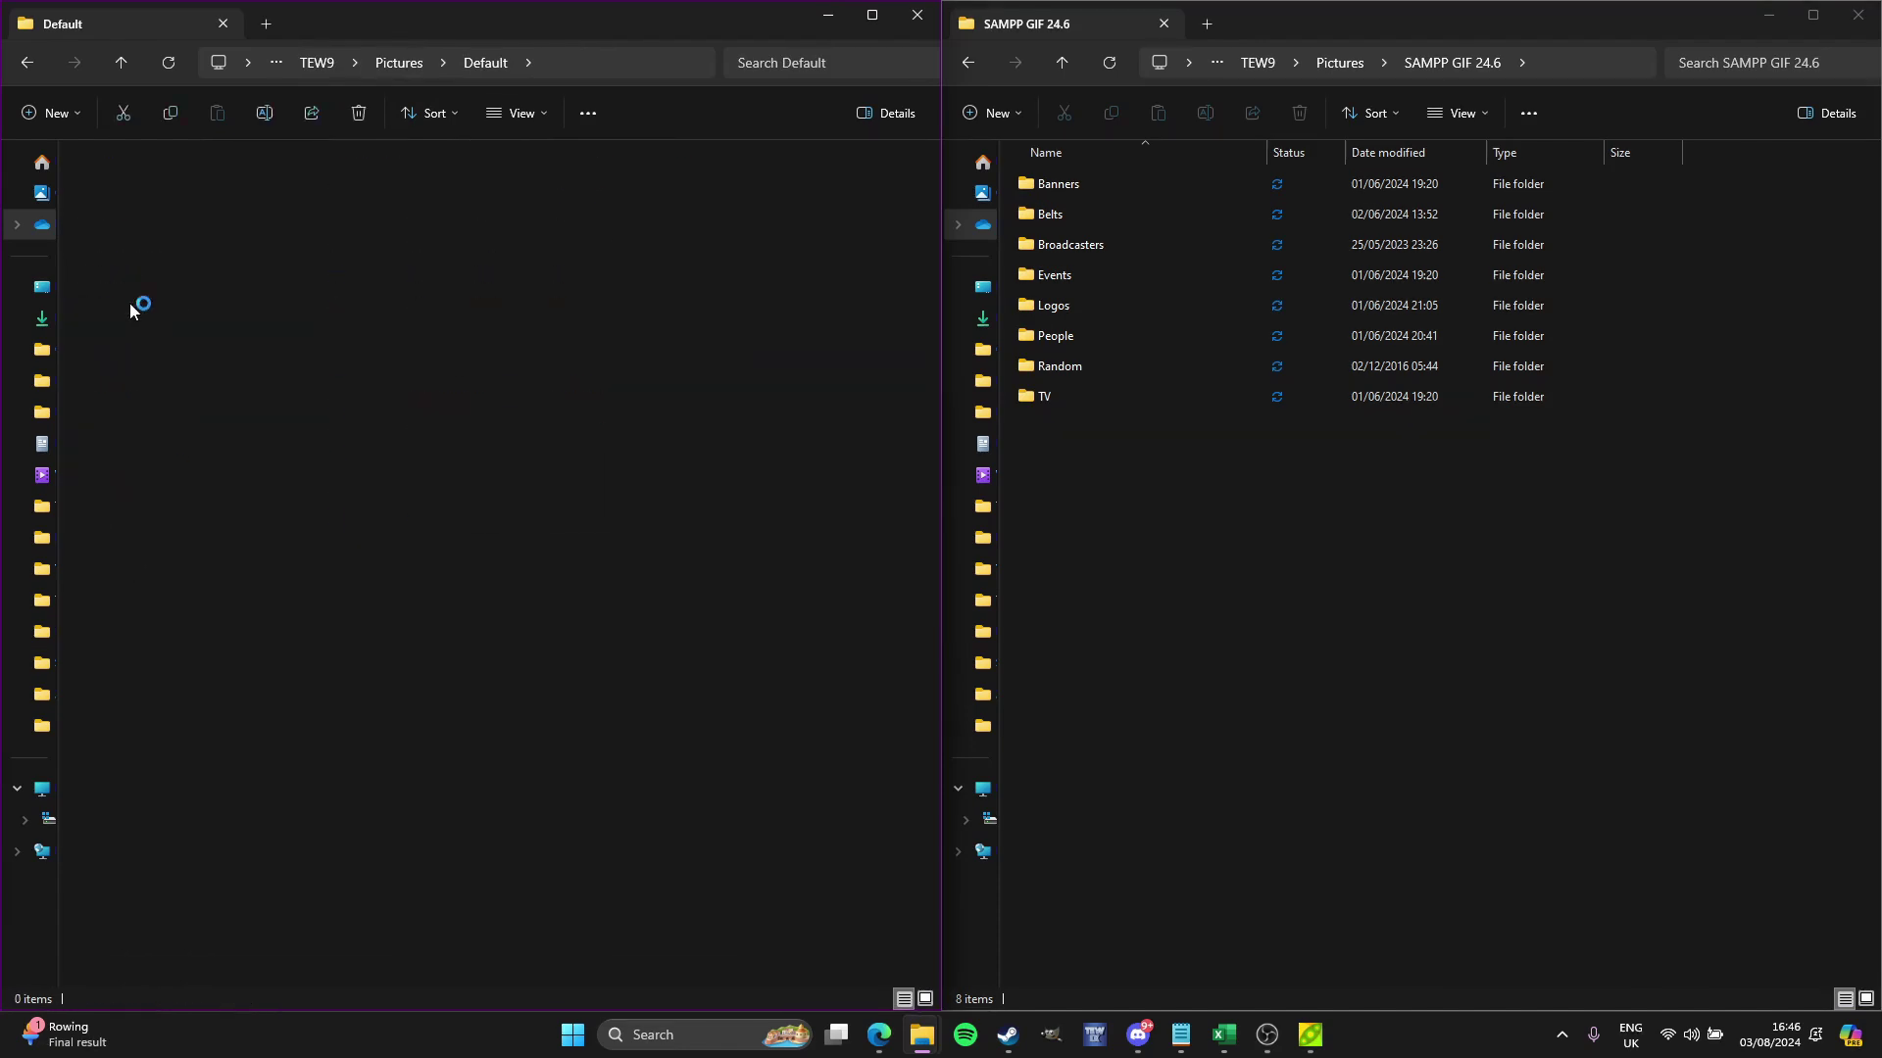
{"action": "left_click", "coordinate": [27, 63]}
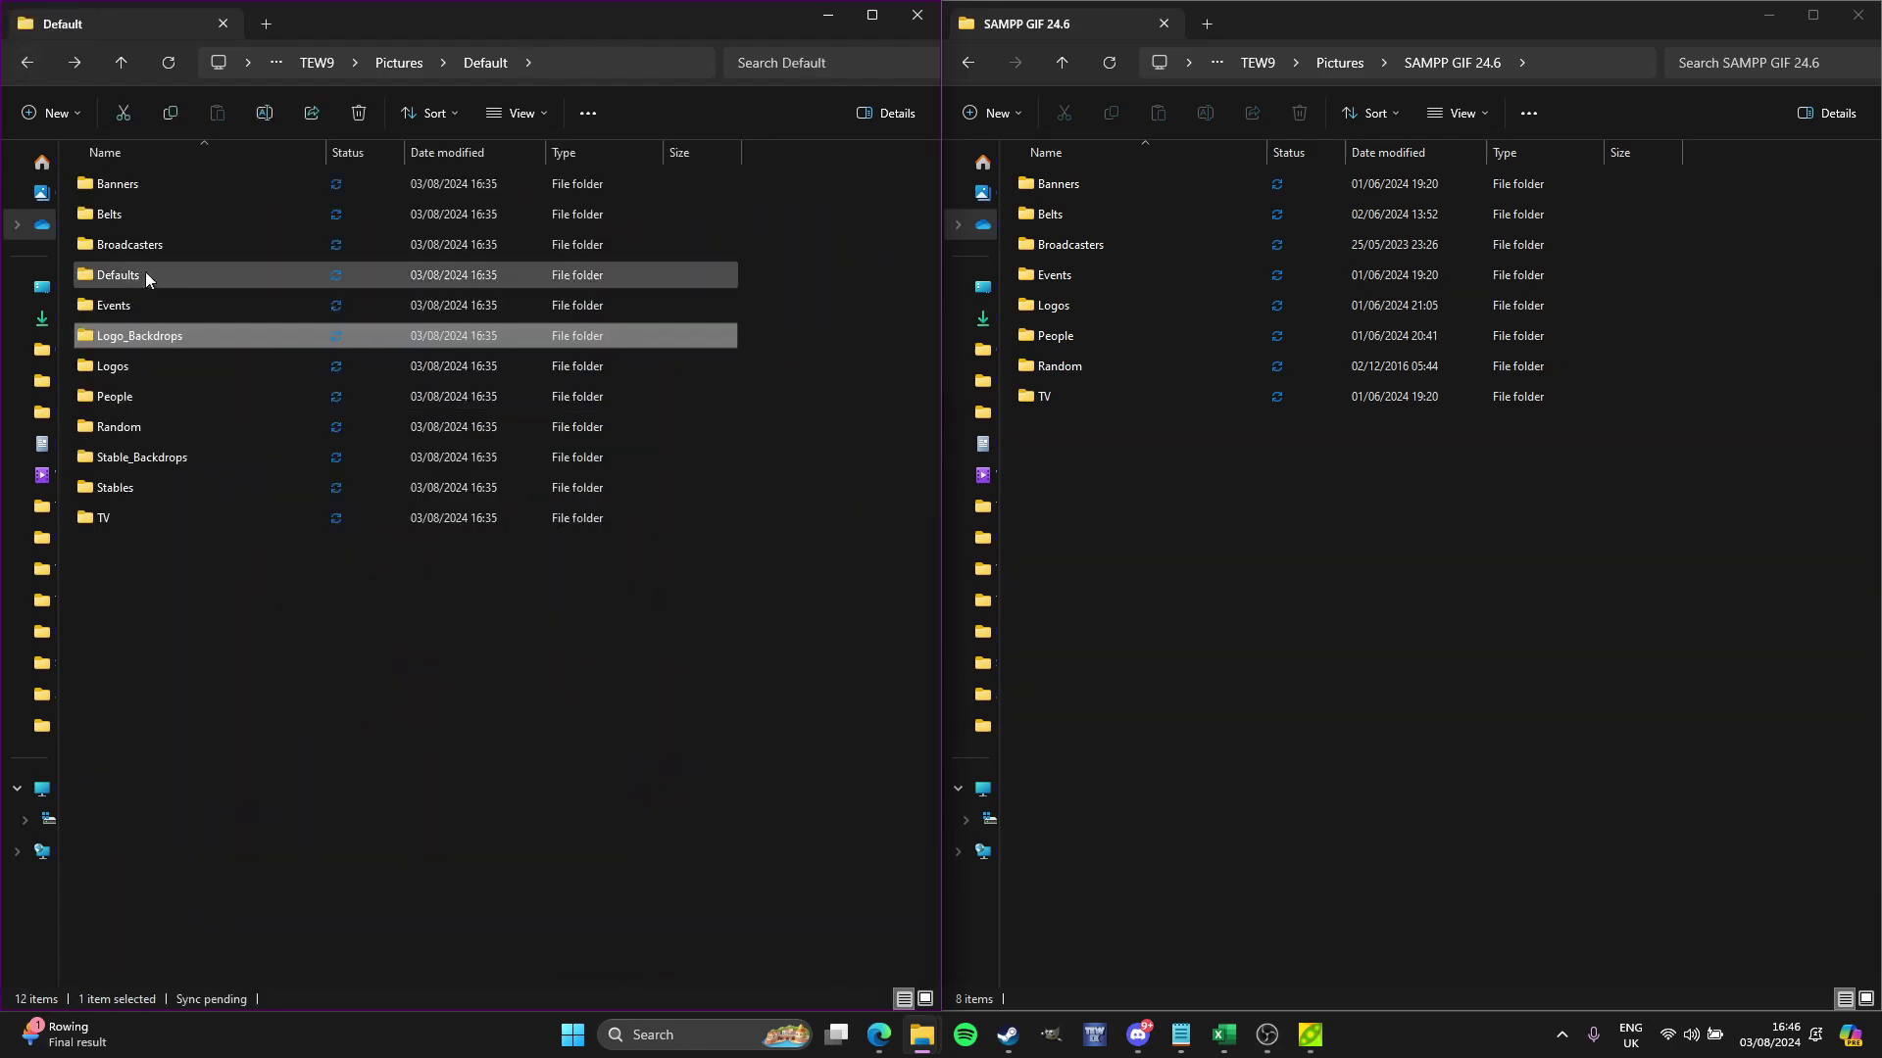
{"action": "left_click", "coordinate": [420, 63]}
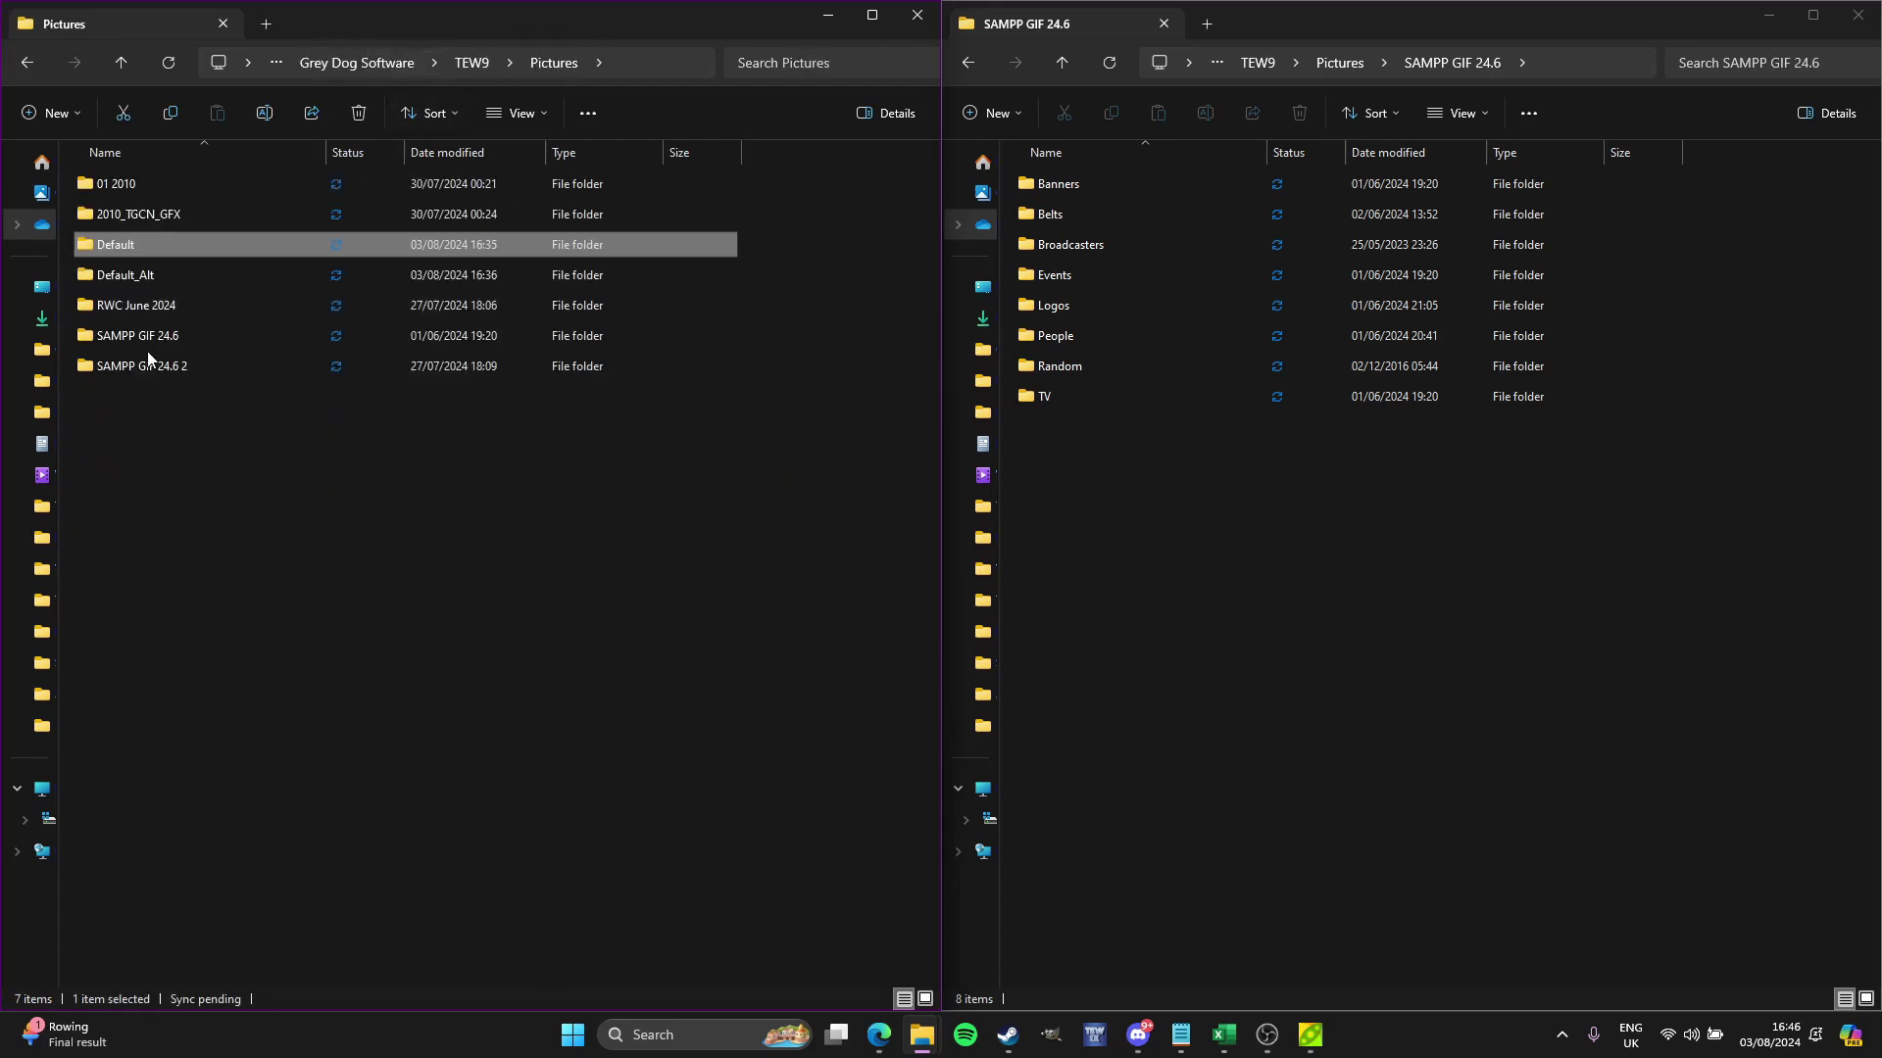
{"action": "left_click", "coordinate": [207, 365]}
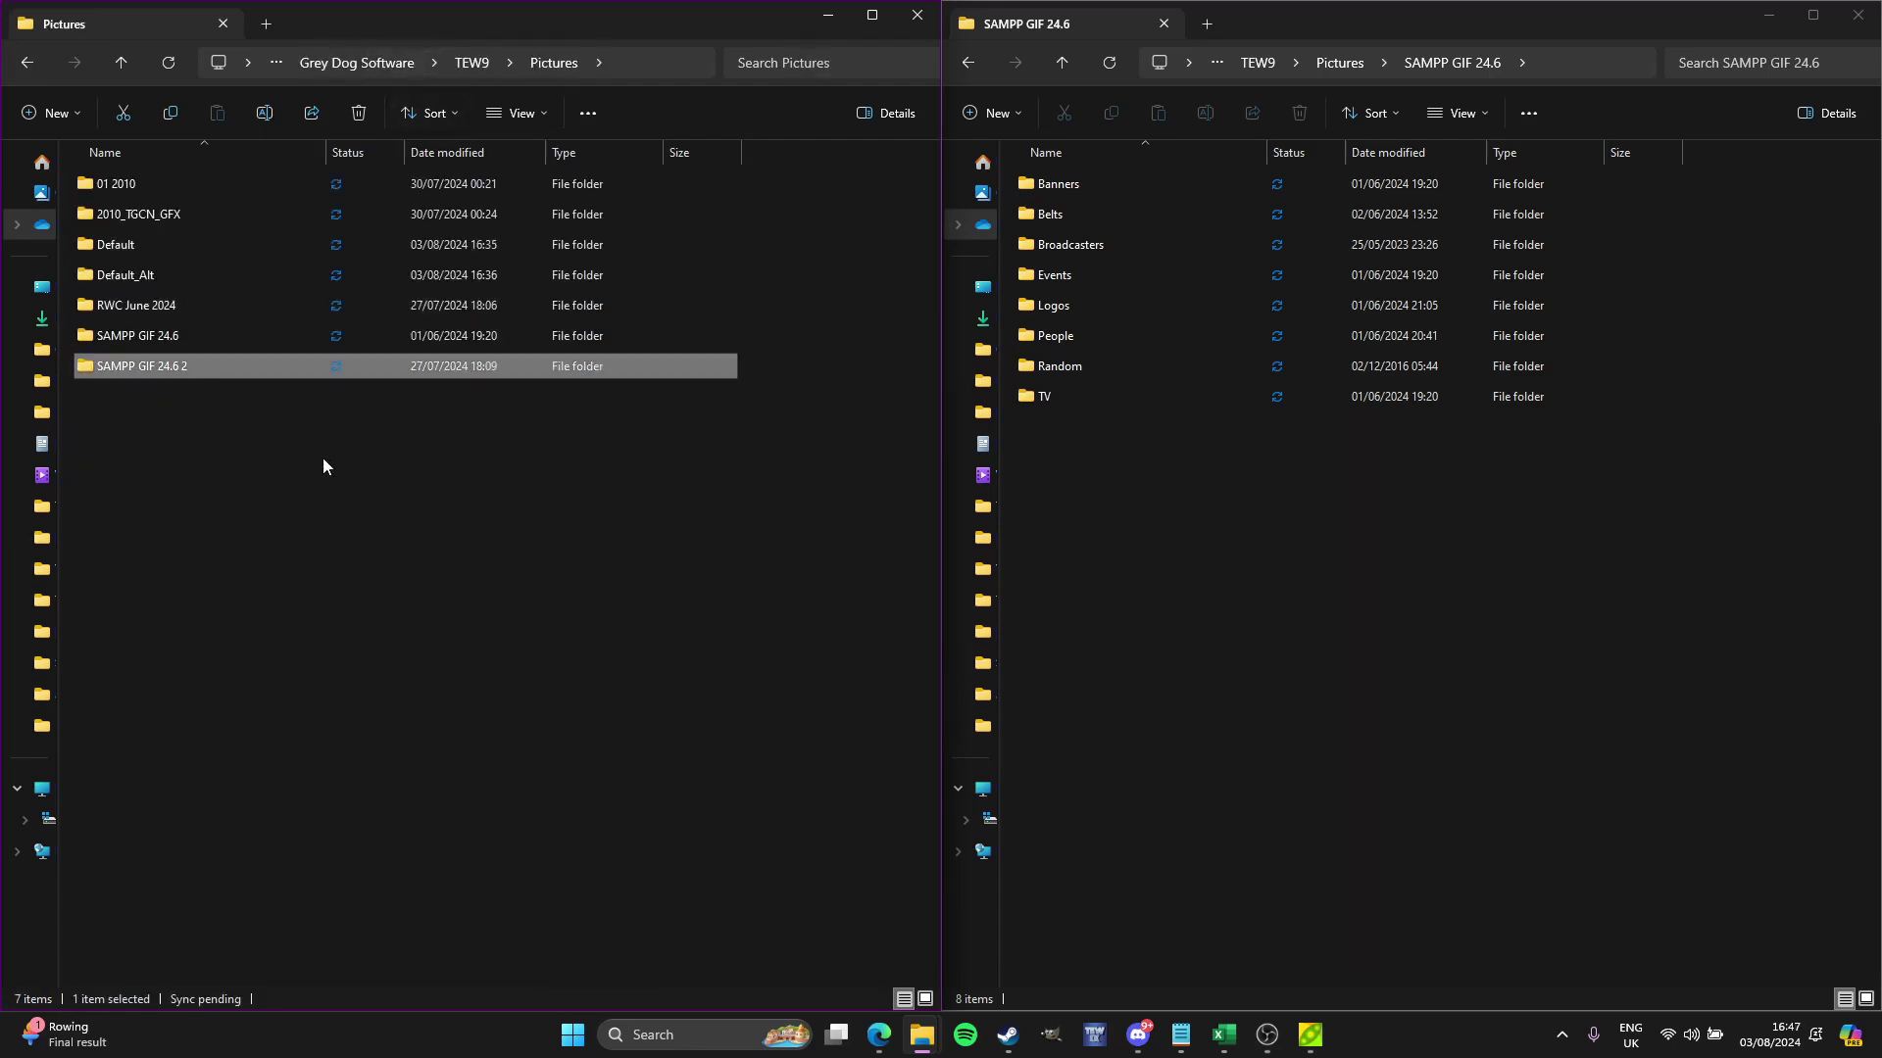
{"action": "double_click", "coordinate": [184, 364]}
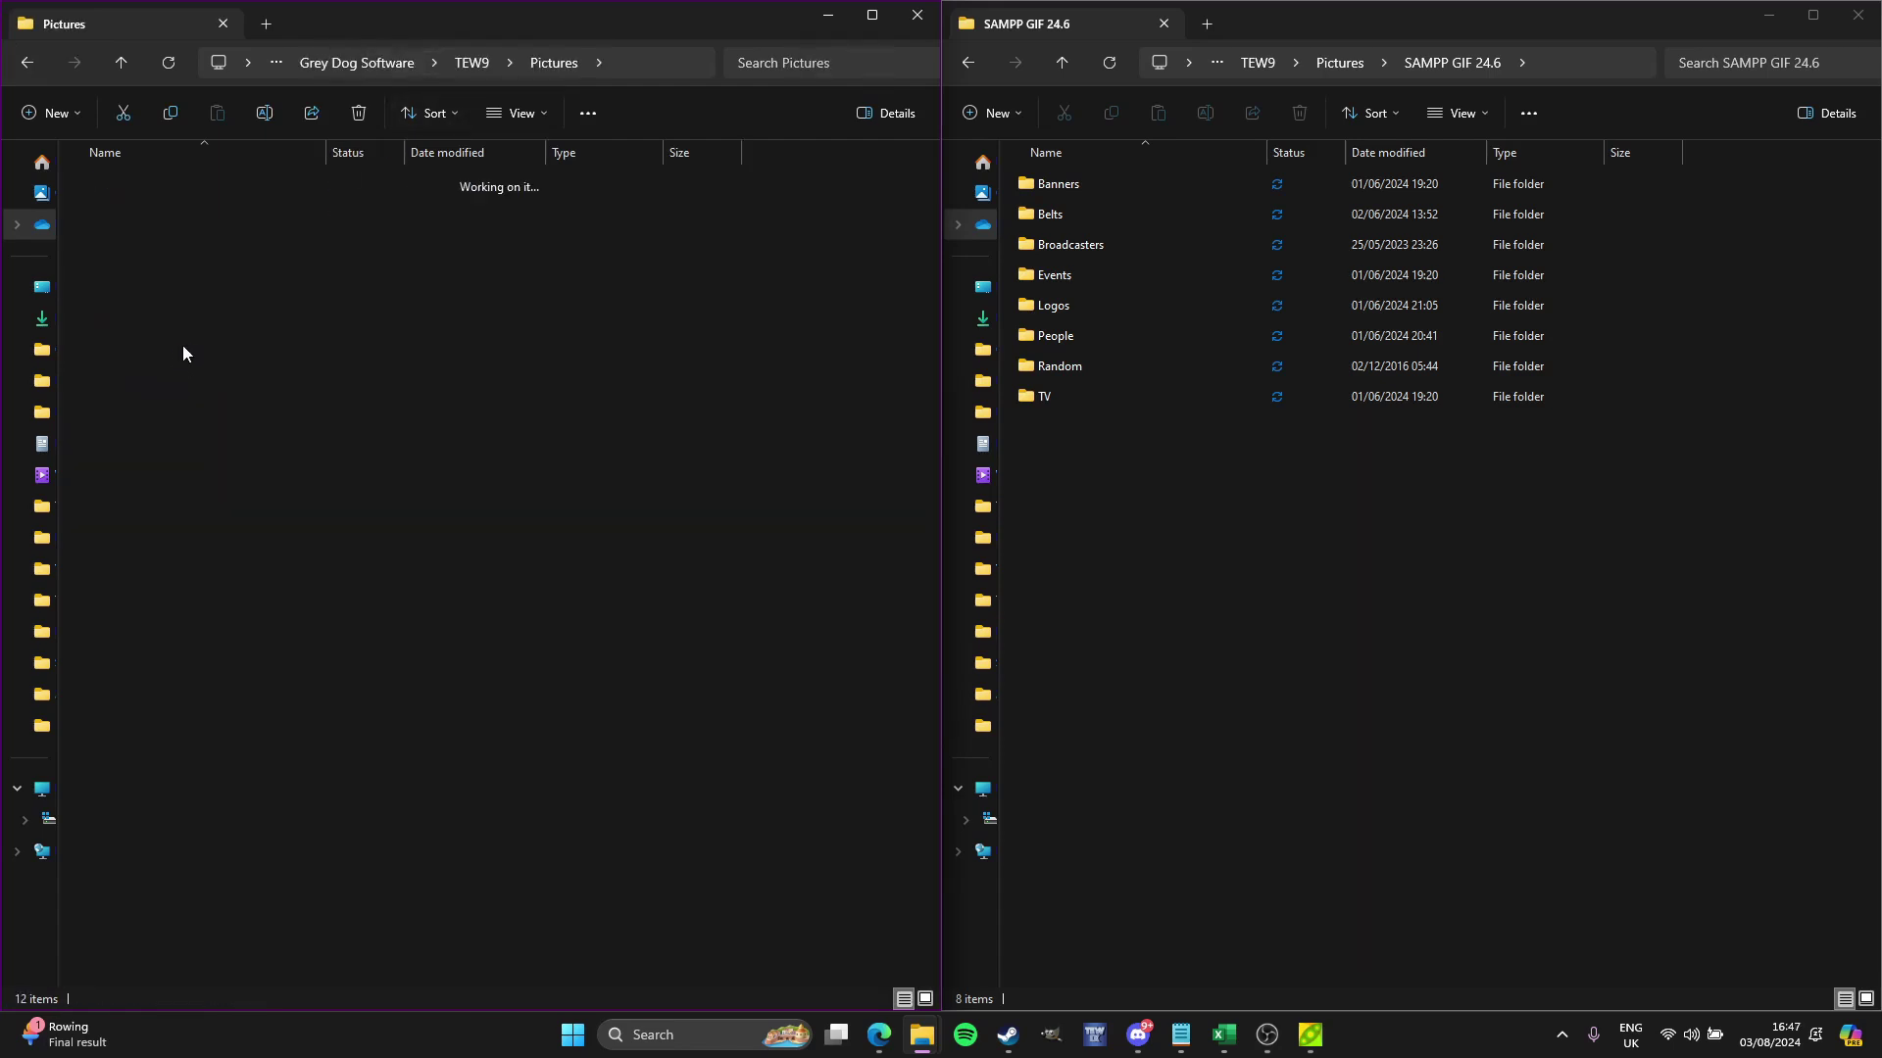
{"action": "left_click", "coordinate": [179, 337]}
{"action": "double_click", "coordinate": [179, 337]}
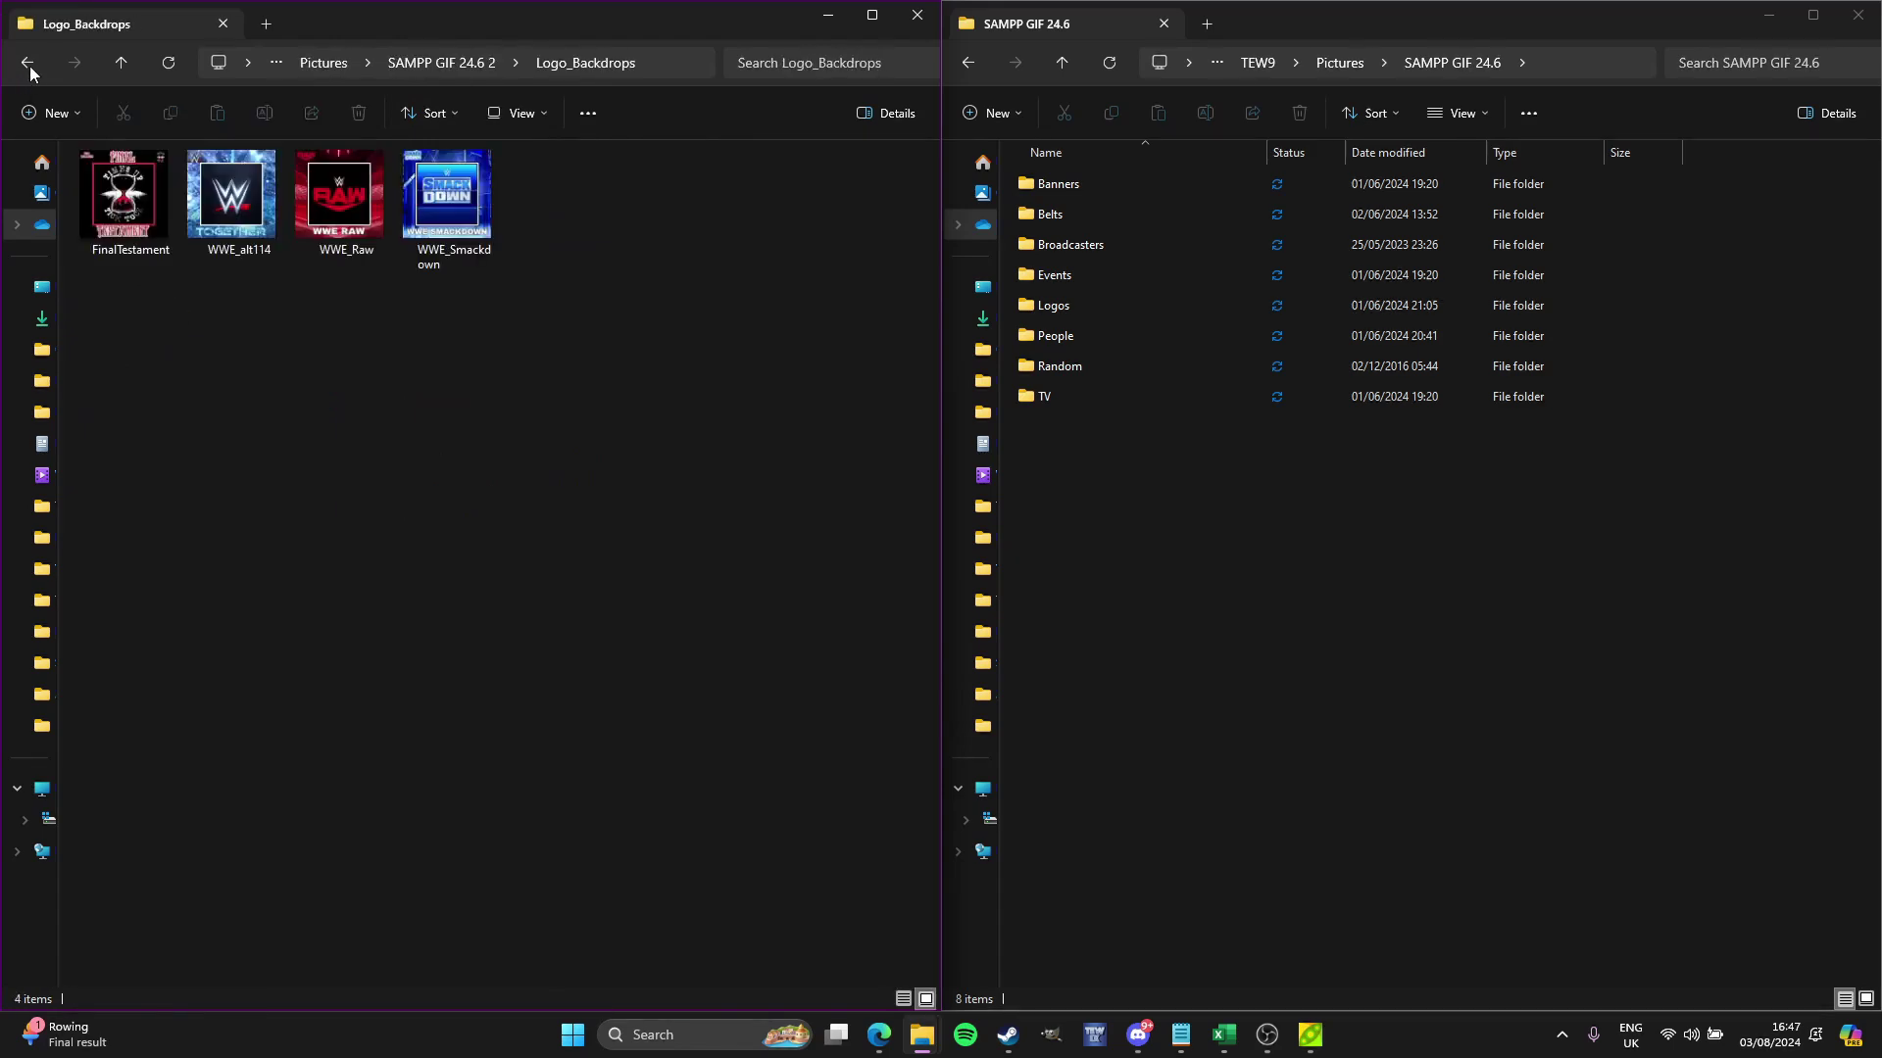
{"action": "left_click", "coordinate": [29, 65]}
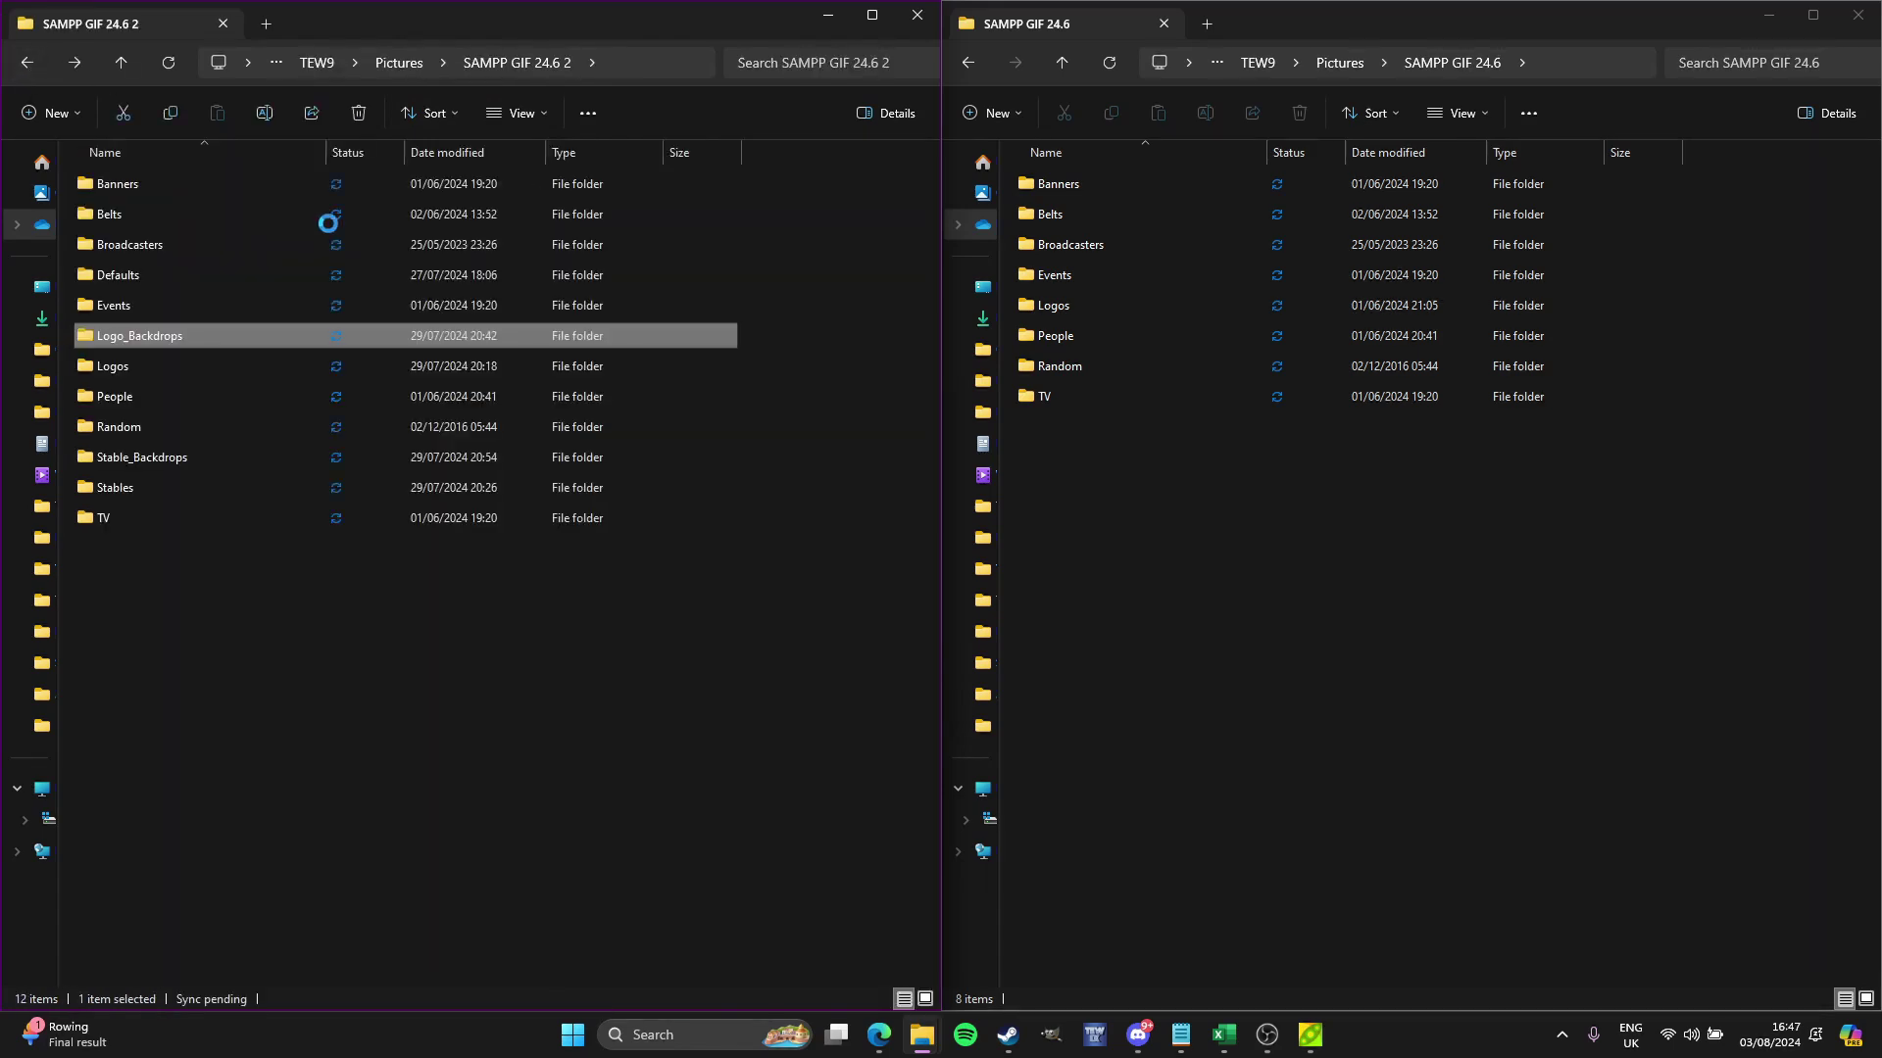
Step: Copy the Defaults, Logo_Backdrops, Random, Stable_Backdrops and Stables folders from SAMPP GIF 24.6 2 into SAMPP GIF 24.6
{"action": "left_click", "coordinate": [185, 271]}
{"action": "left_click", "coordinate": [166, 347], "text": "ctrl"}
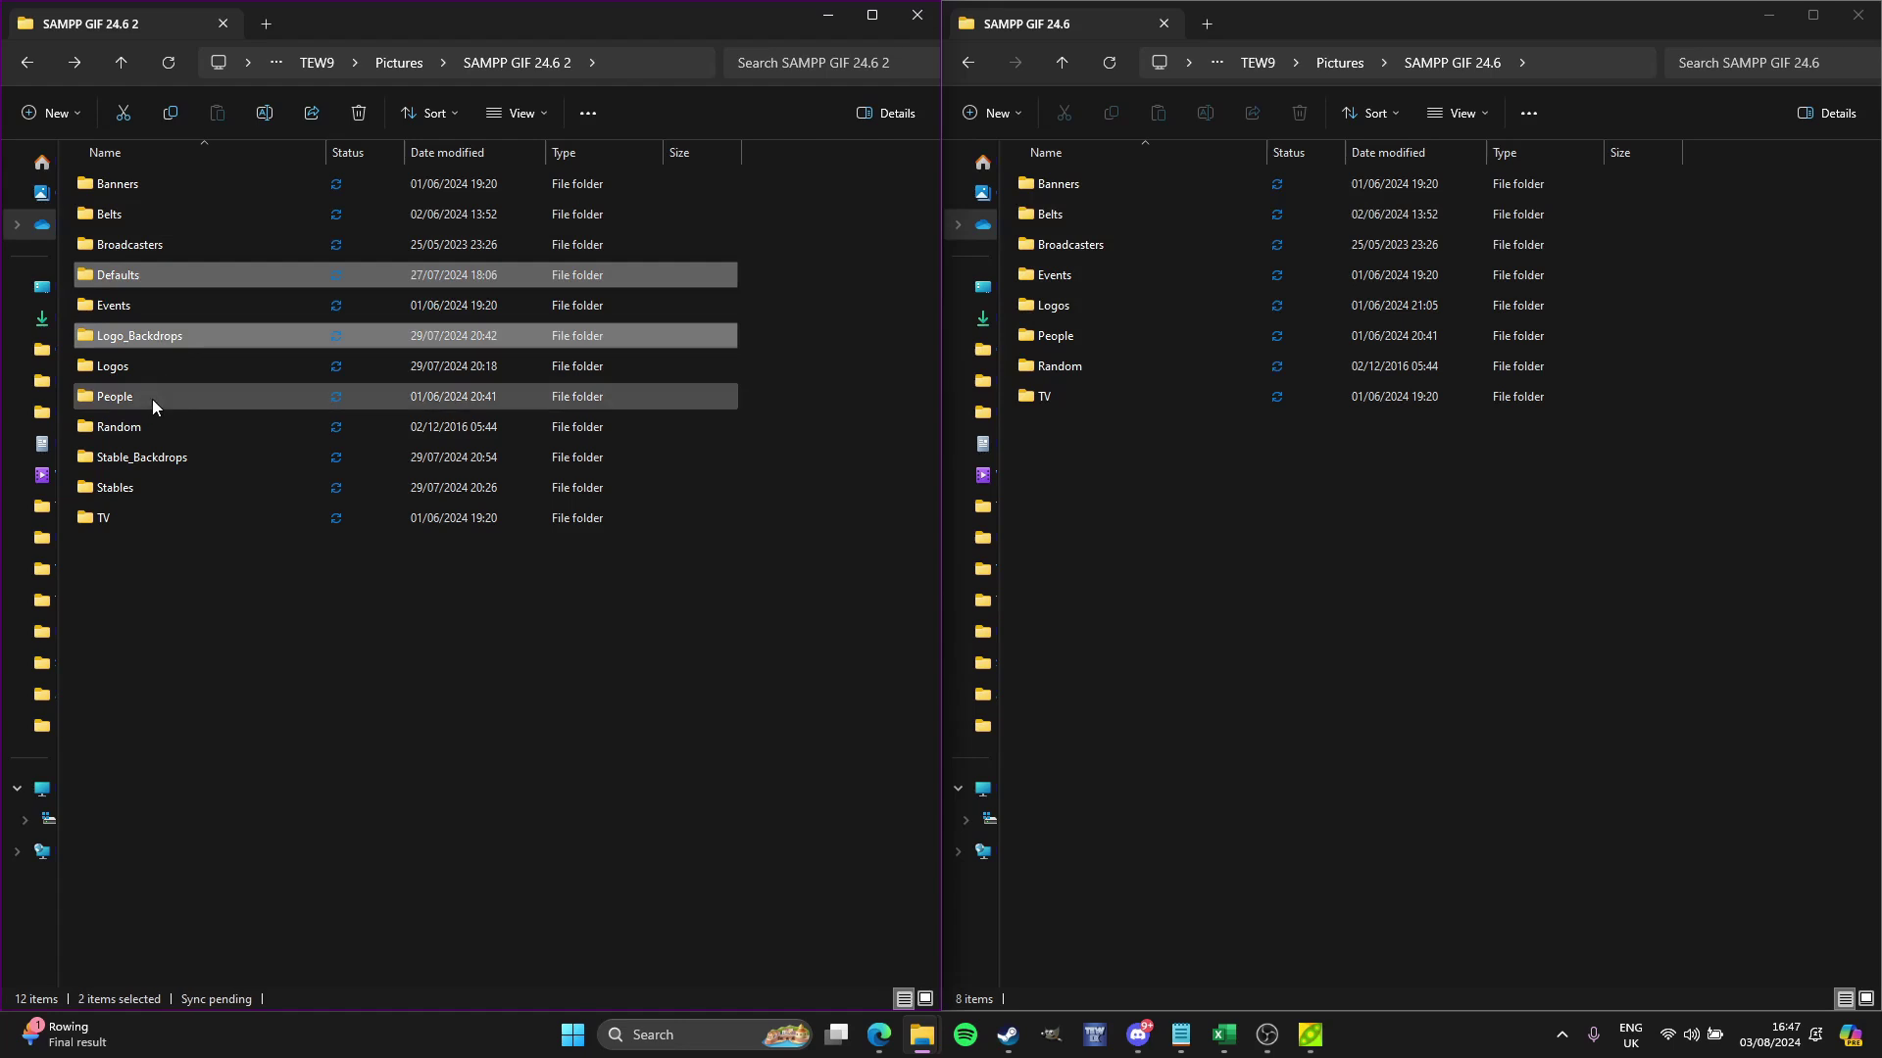
{"action": "left_click", "coordinate": [157, 430], "text": "ctrl"}
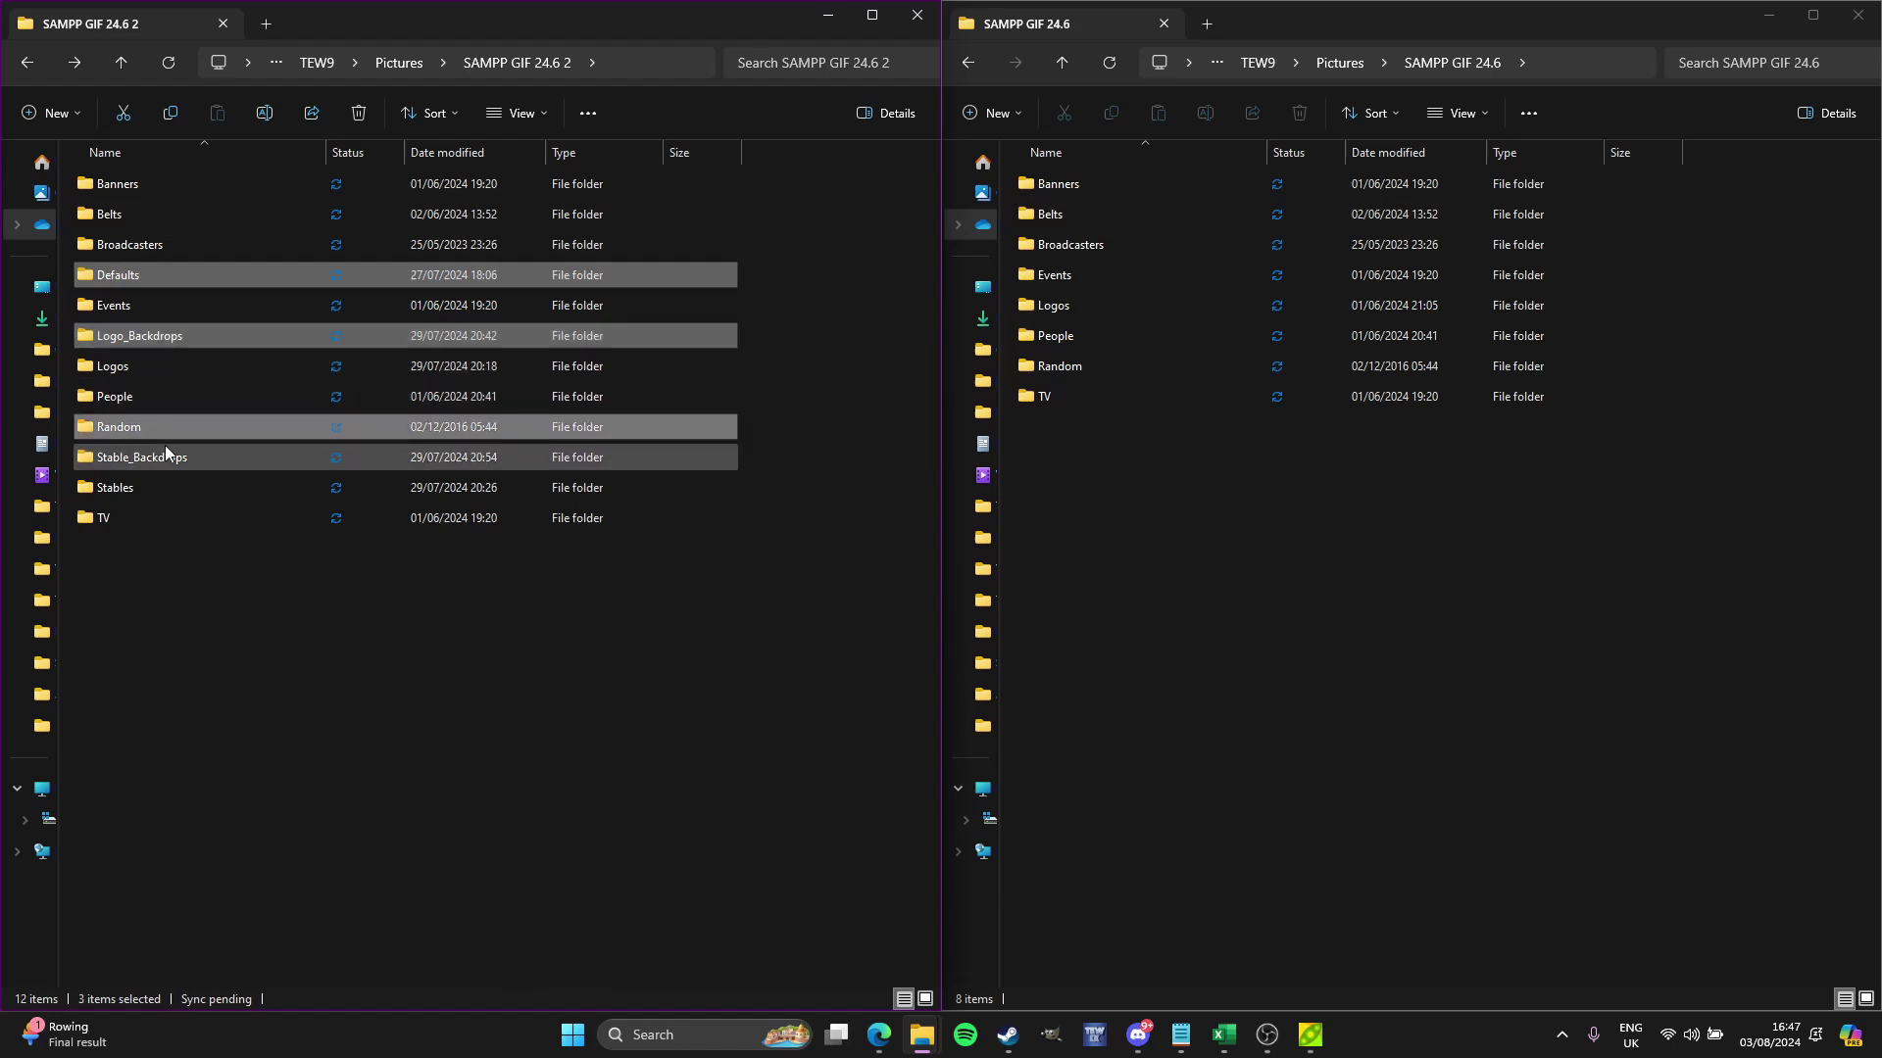
{"action": "left_click", "coordinate": [196, 482], "text": "ctrl"}
{"action": "left_click_drag", "start_coordinate": [235, 455], "coordinate": [1270, 538]}
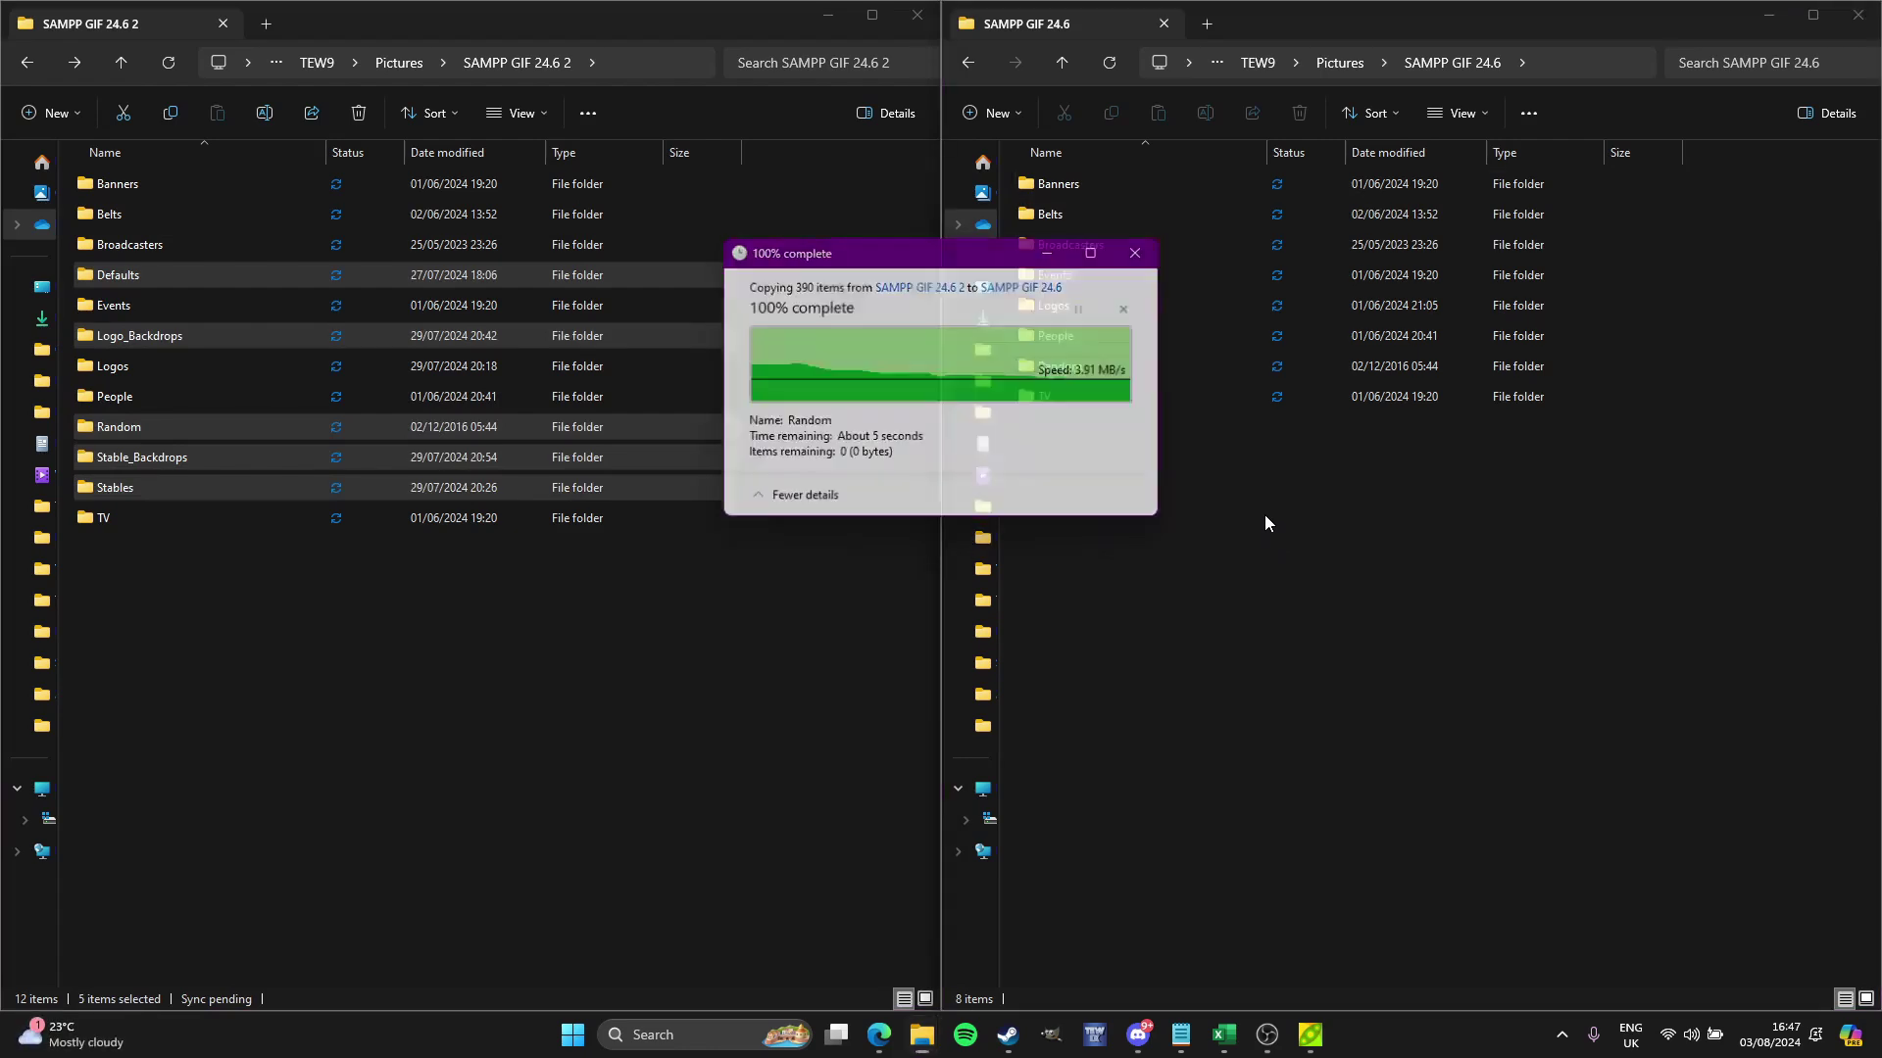
{"action": "left_click", "coordinate": [1201, 702]}
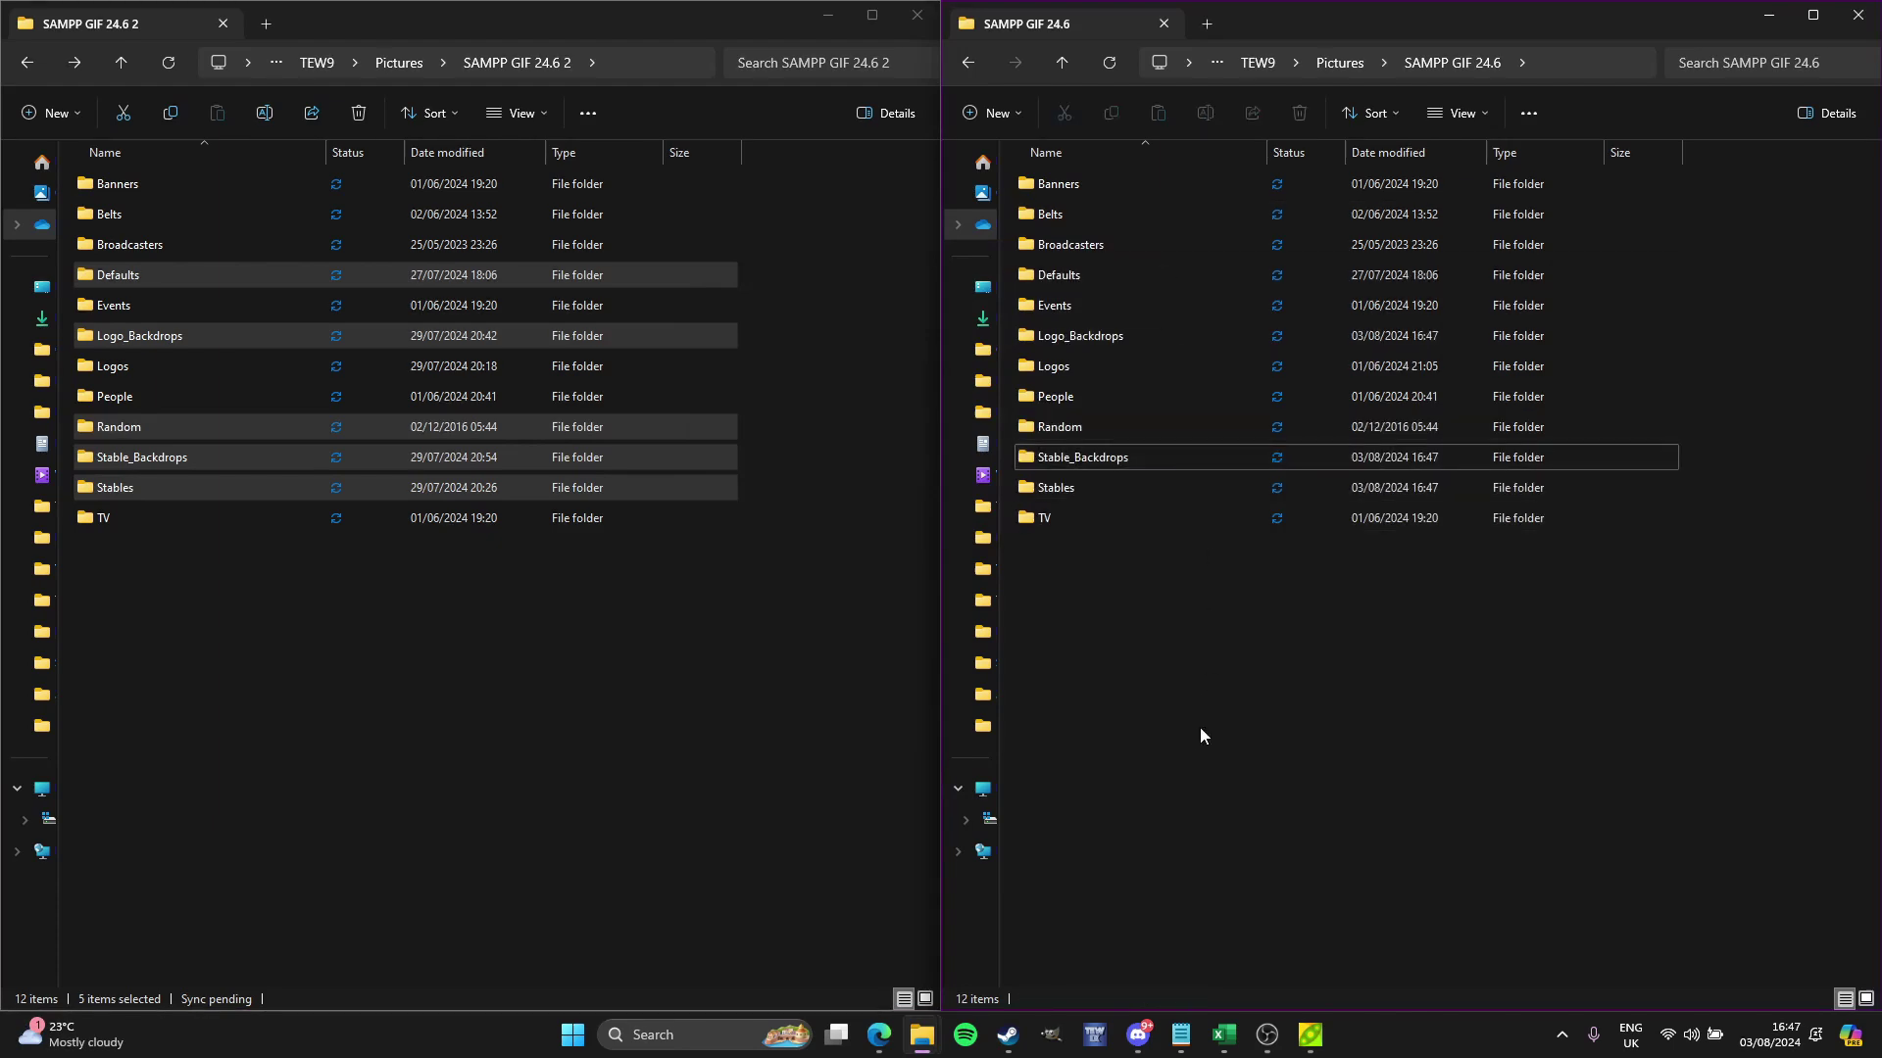
Step: Switch to Total Extreme Wrestling IX, dismiss the database selection and open the editor's TEW2020 database converter
{"action": "left_click", "coordinate": [1095, 1049]}
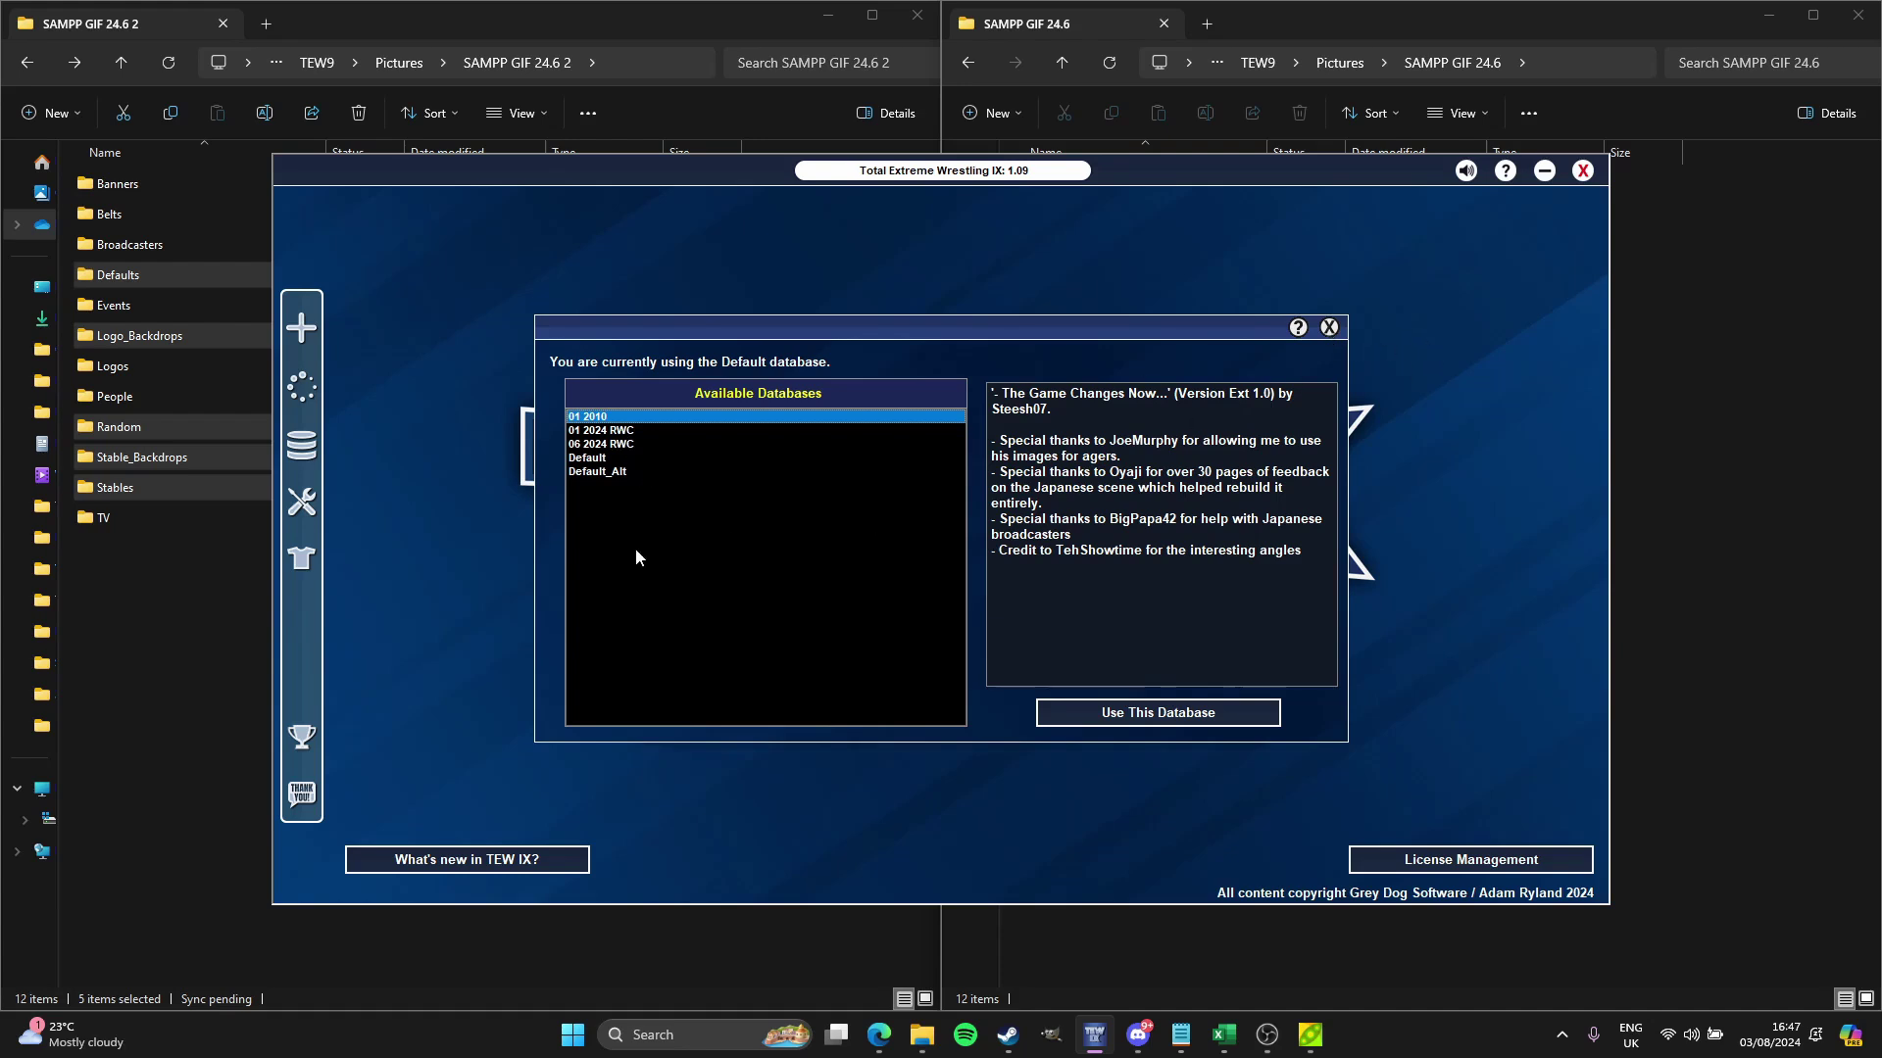
{"action": "left_click", "coordinate": [1332, 331]}
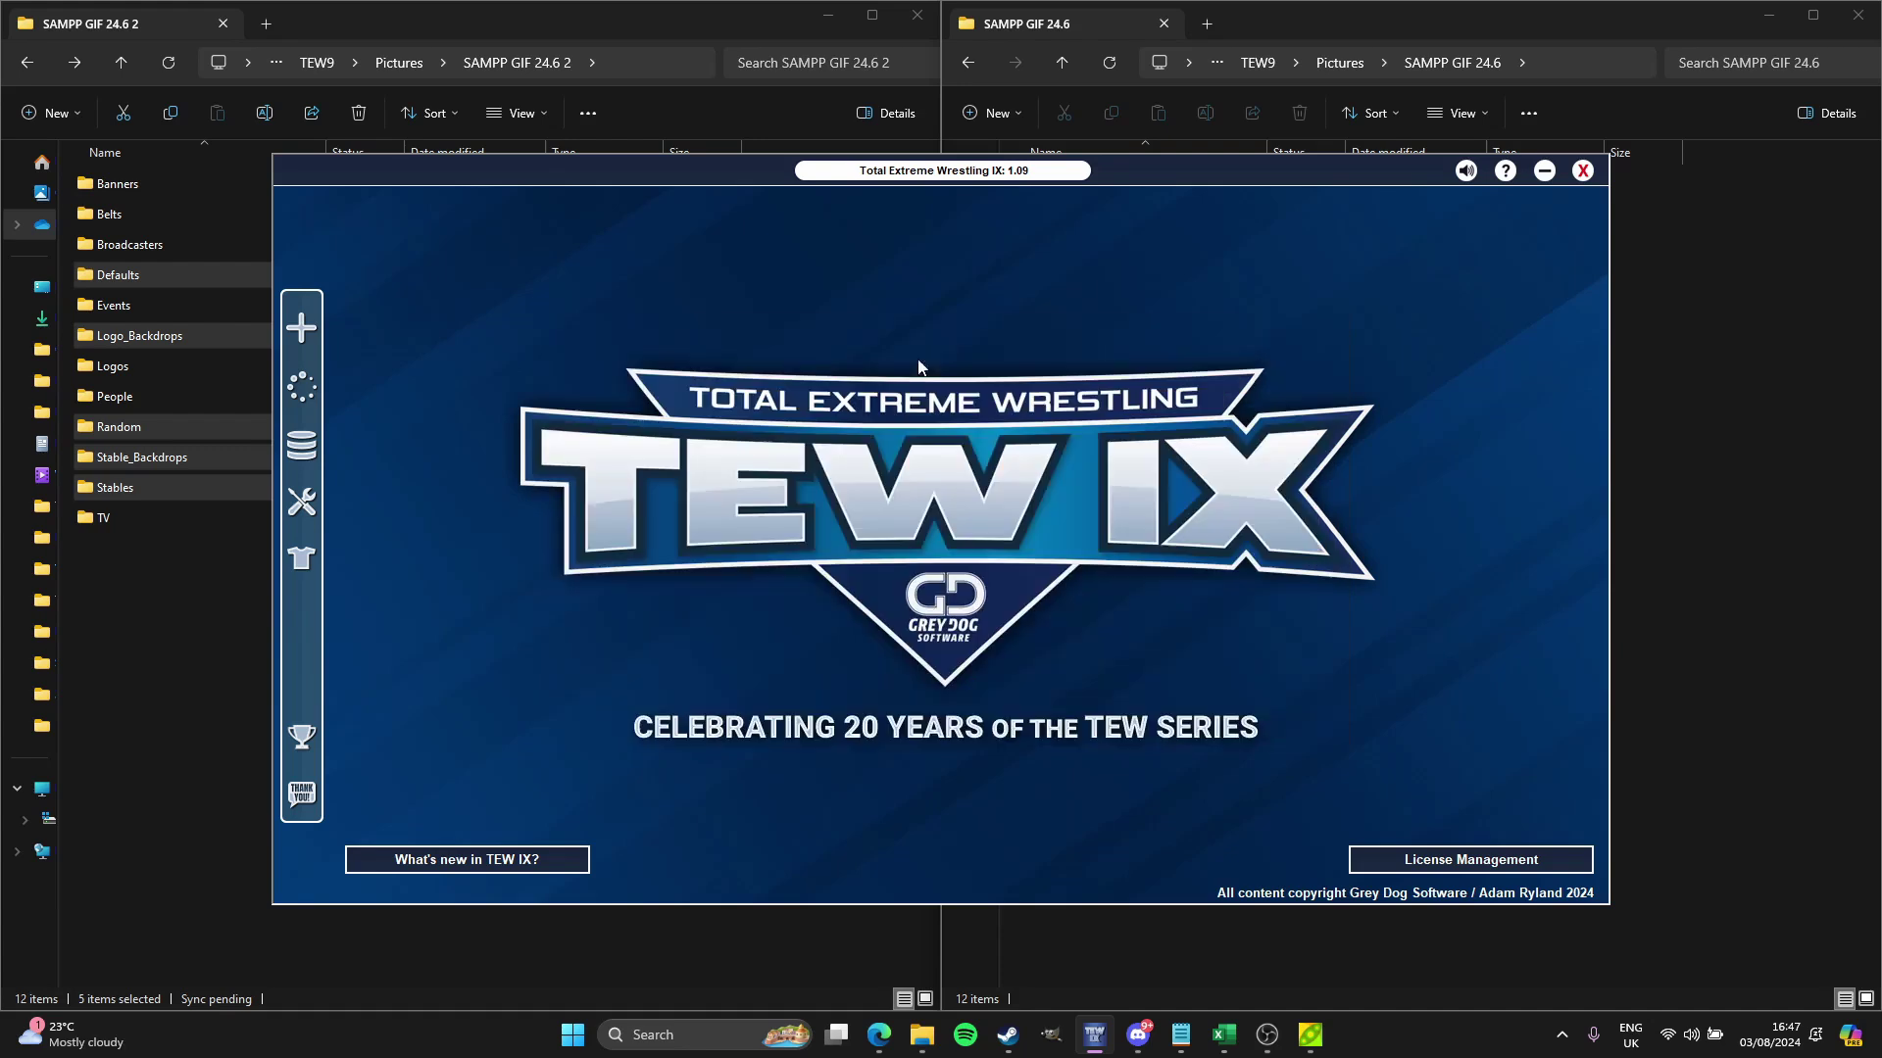
{"action": "left_click", "coordinate": [303, 502]}
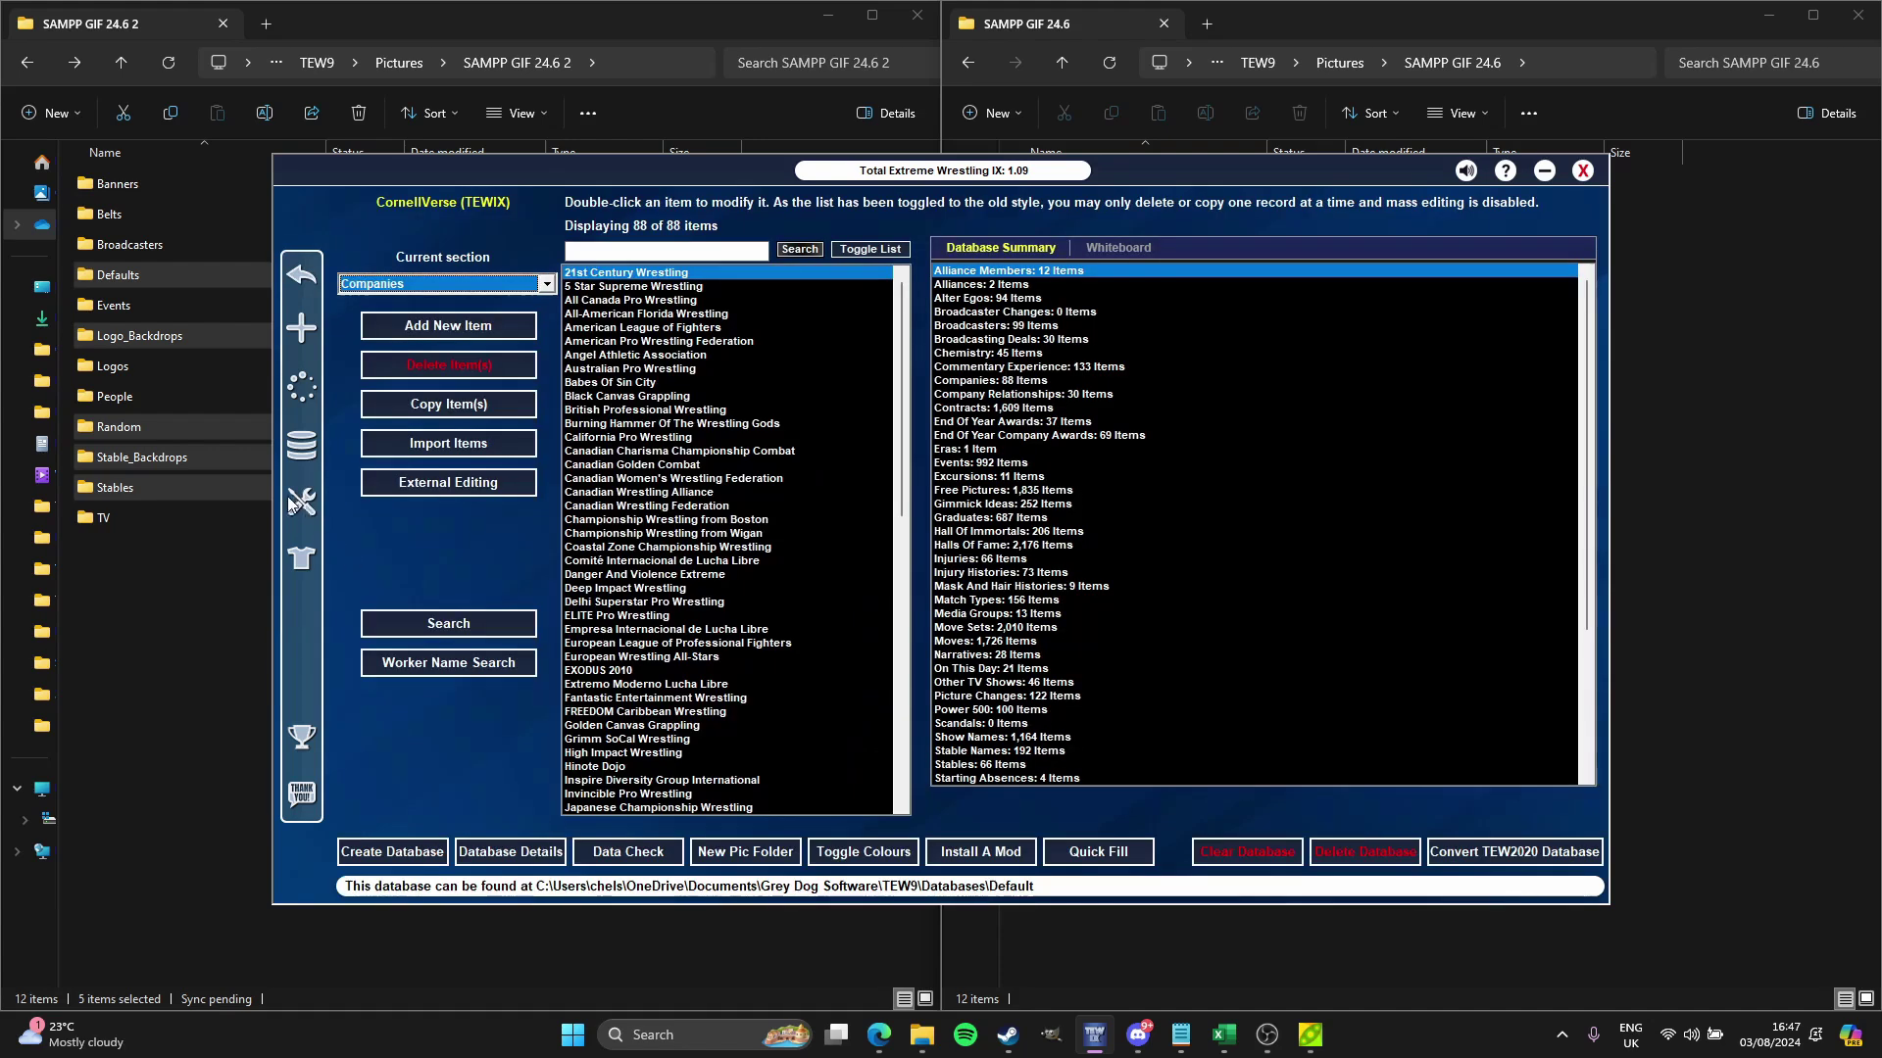
{"action": "left_click", "coordinate": [1556, 856]}
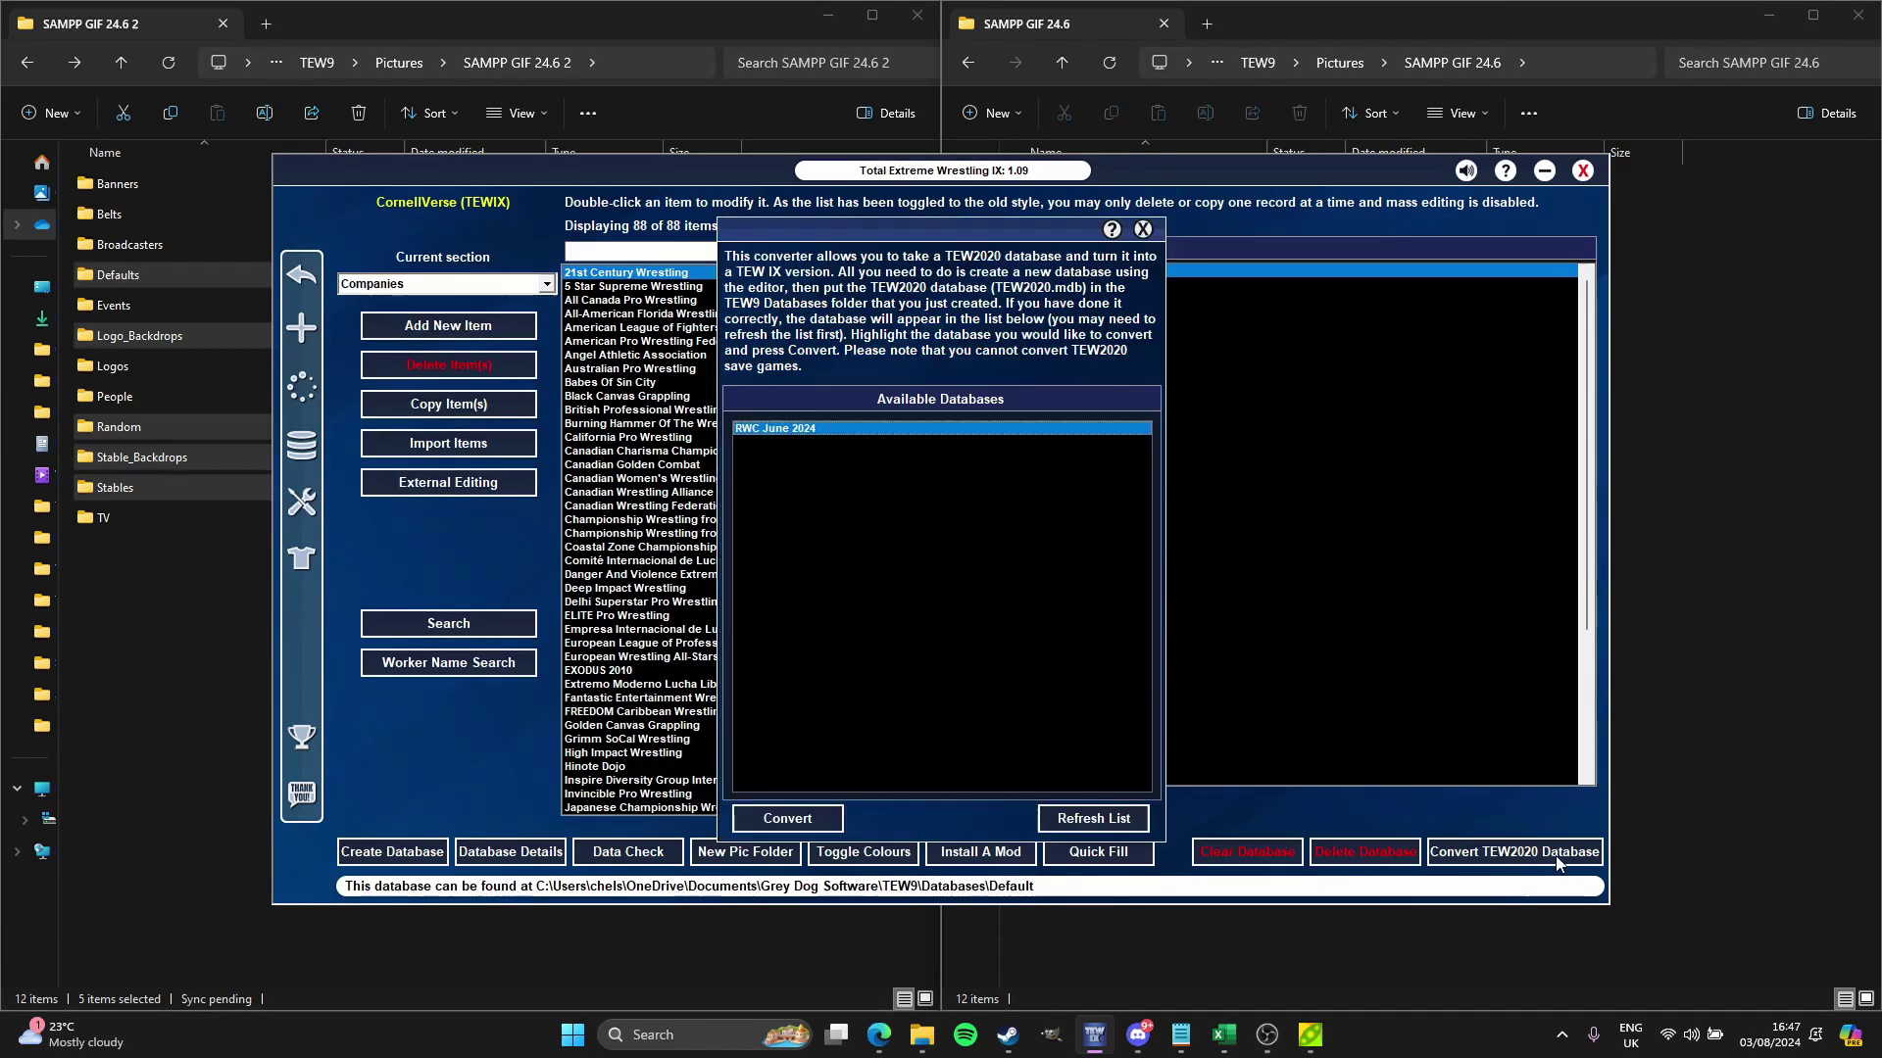
Step: Convert the RWC June 2024 database to TEW IX format, delete the redundant TEW2020 database and close the converter
{"action": "left_click", "coordinate": [802, 821]}
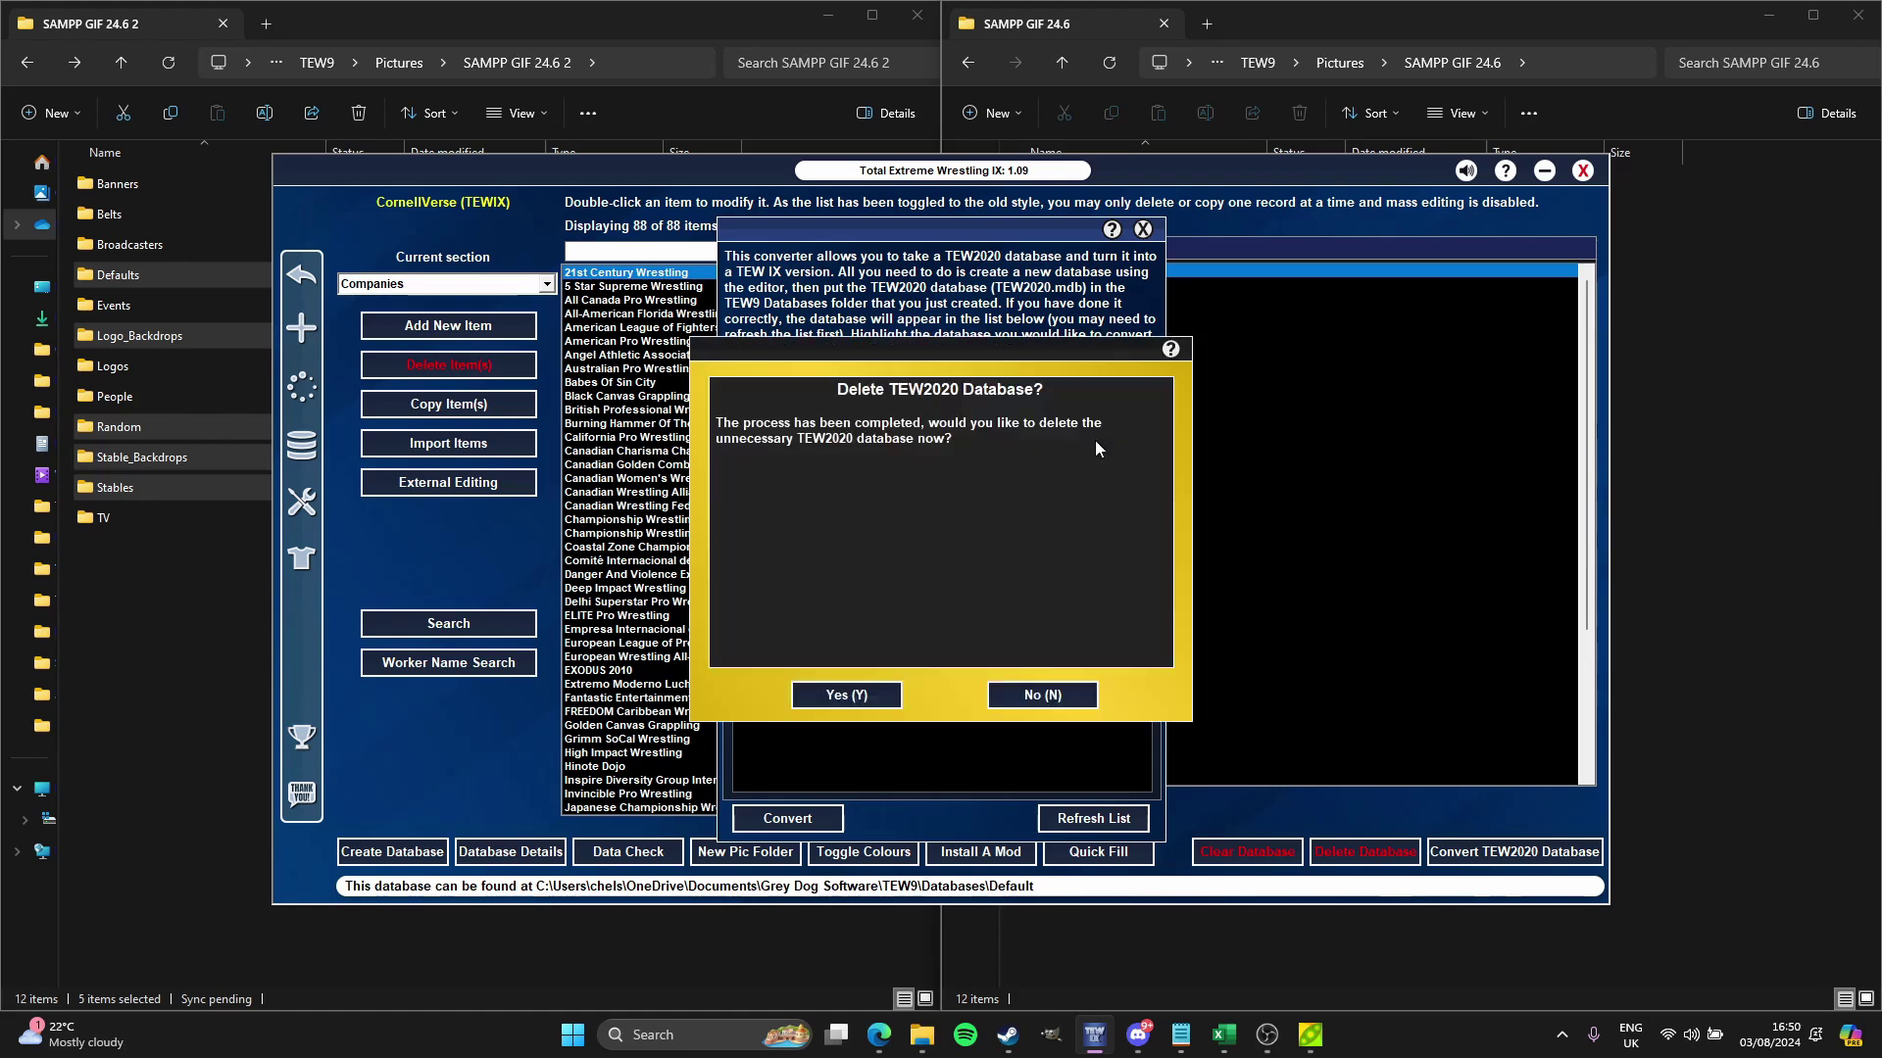
{"action": "left_click", "coordinate": [832, 692]}
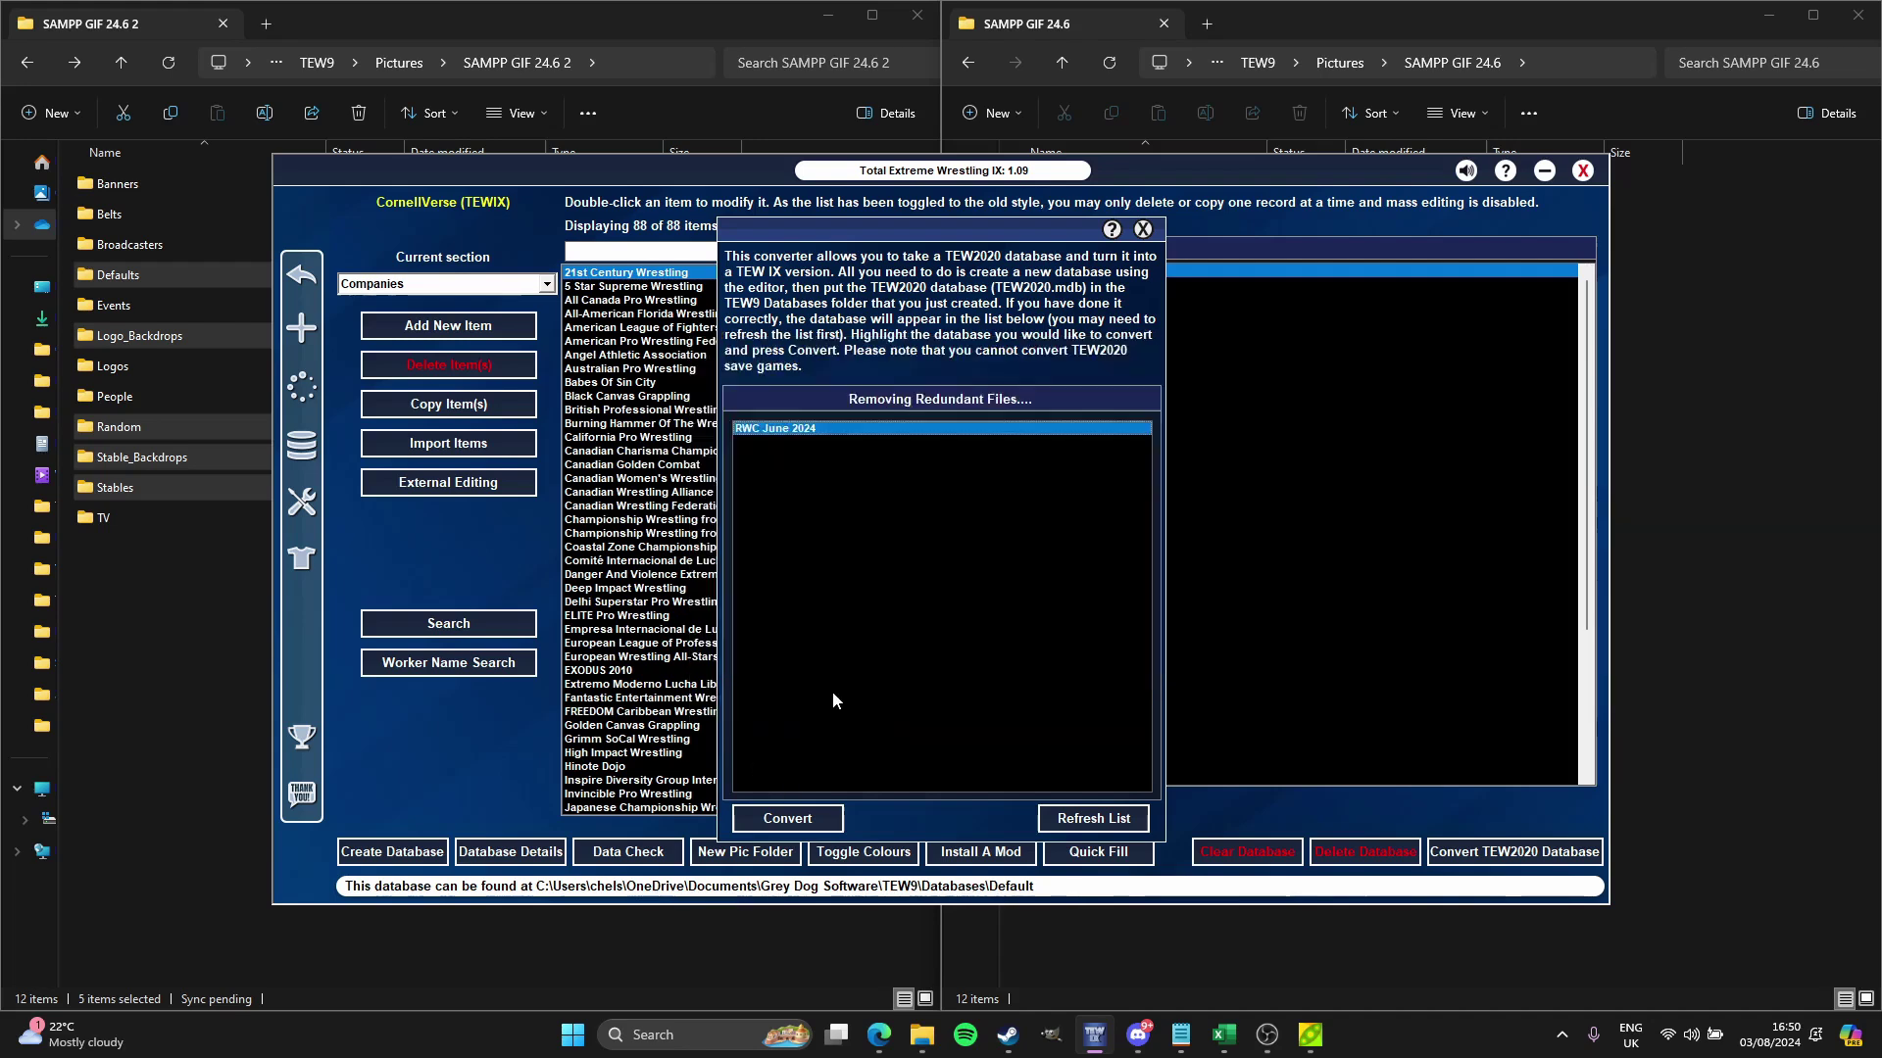
{"action": "left_click", "coordinate": [928, 698]}
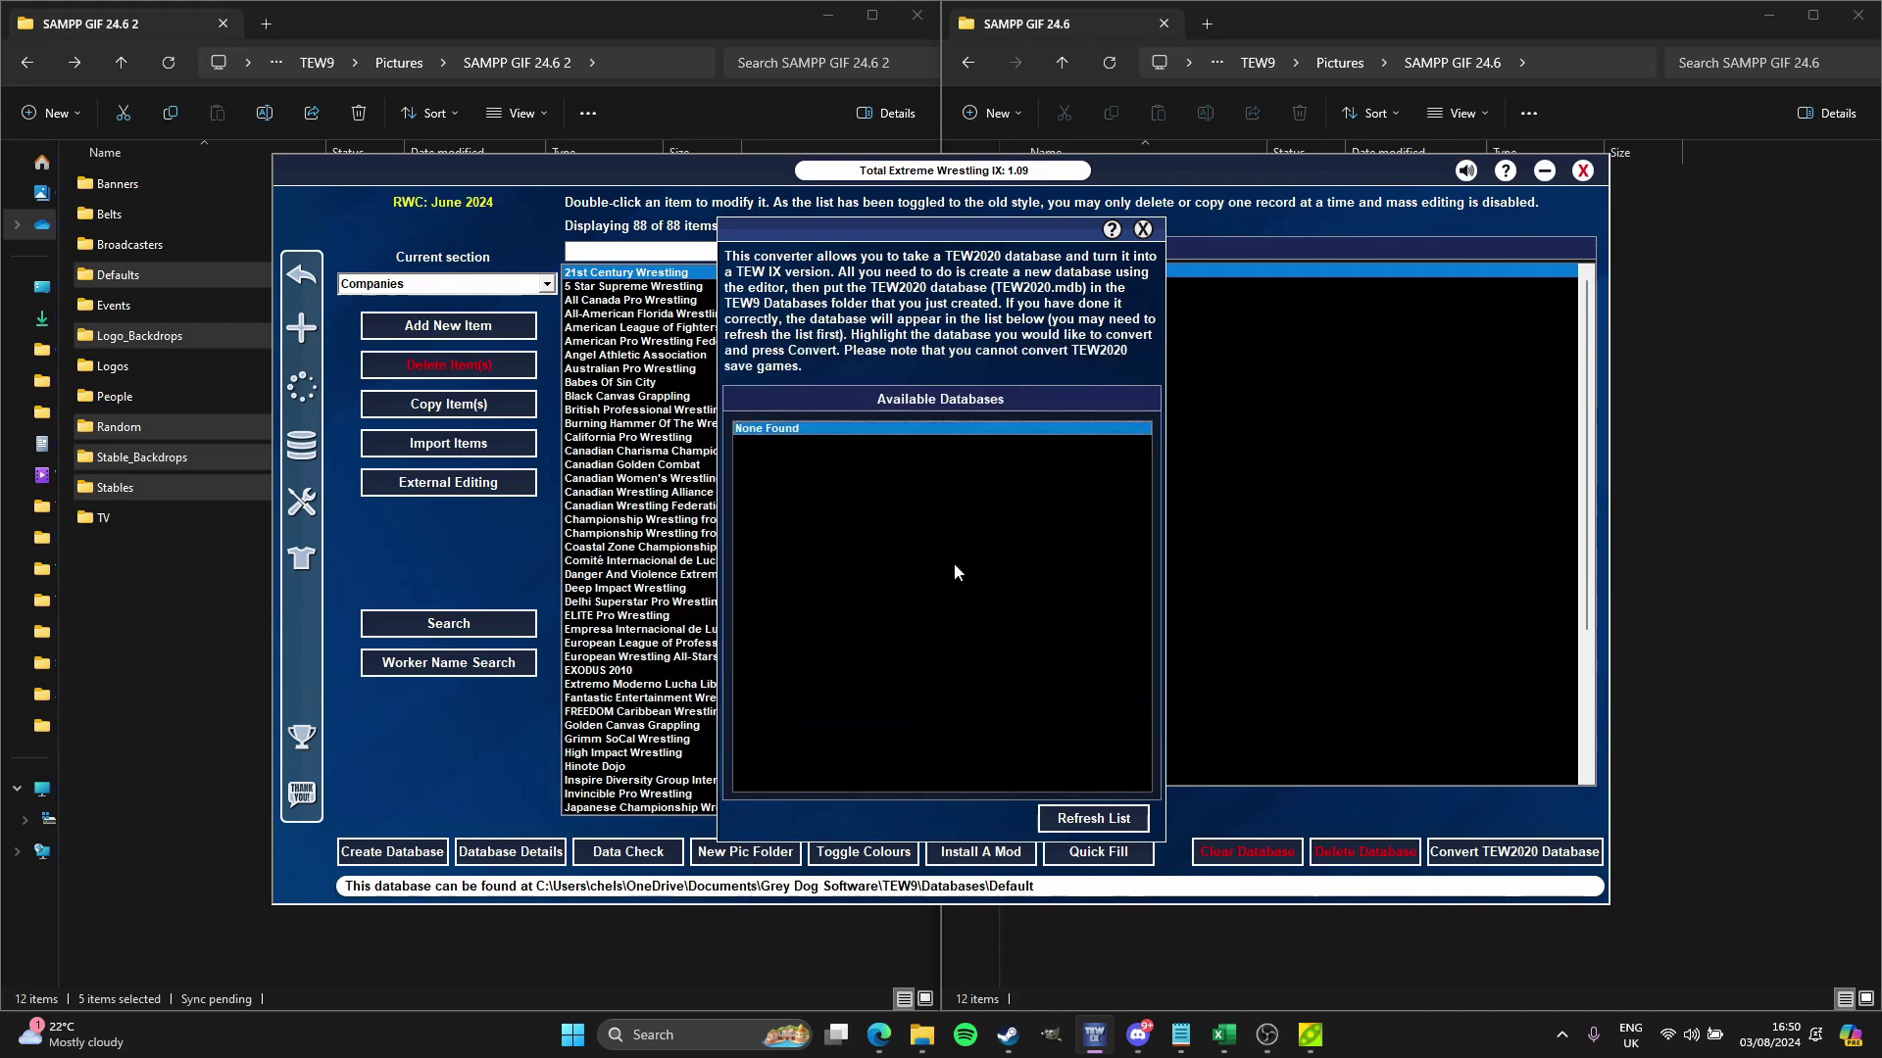
{"action": "left_click", "coordinate": [1144, 229]}
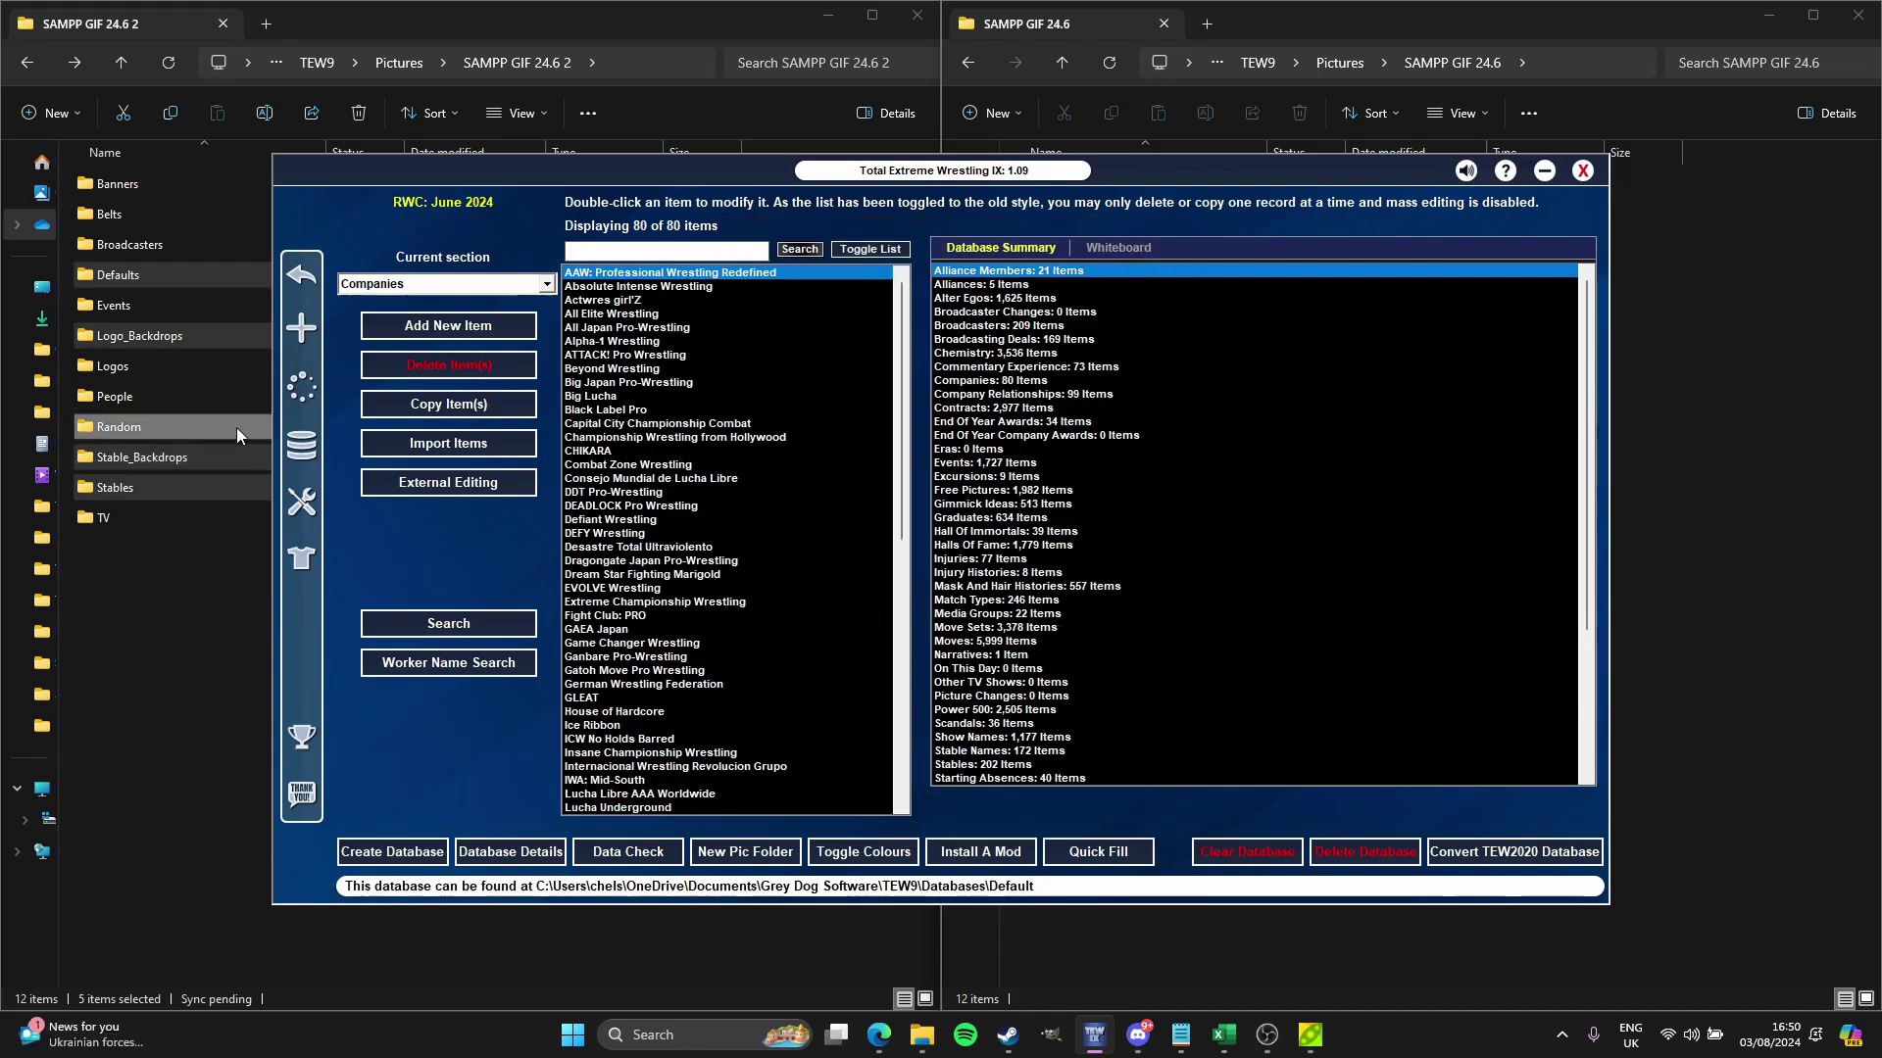
Step: Try to switch the editor to the RWC June 2024 database and leave the database selection
{"action": "left_click", "coordinate": [306, 456]}
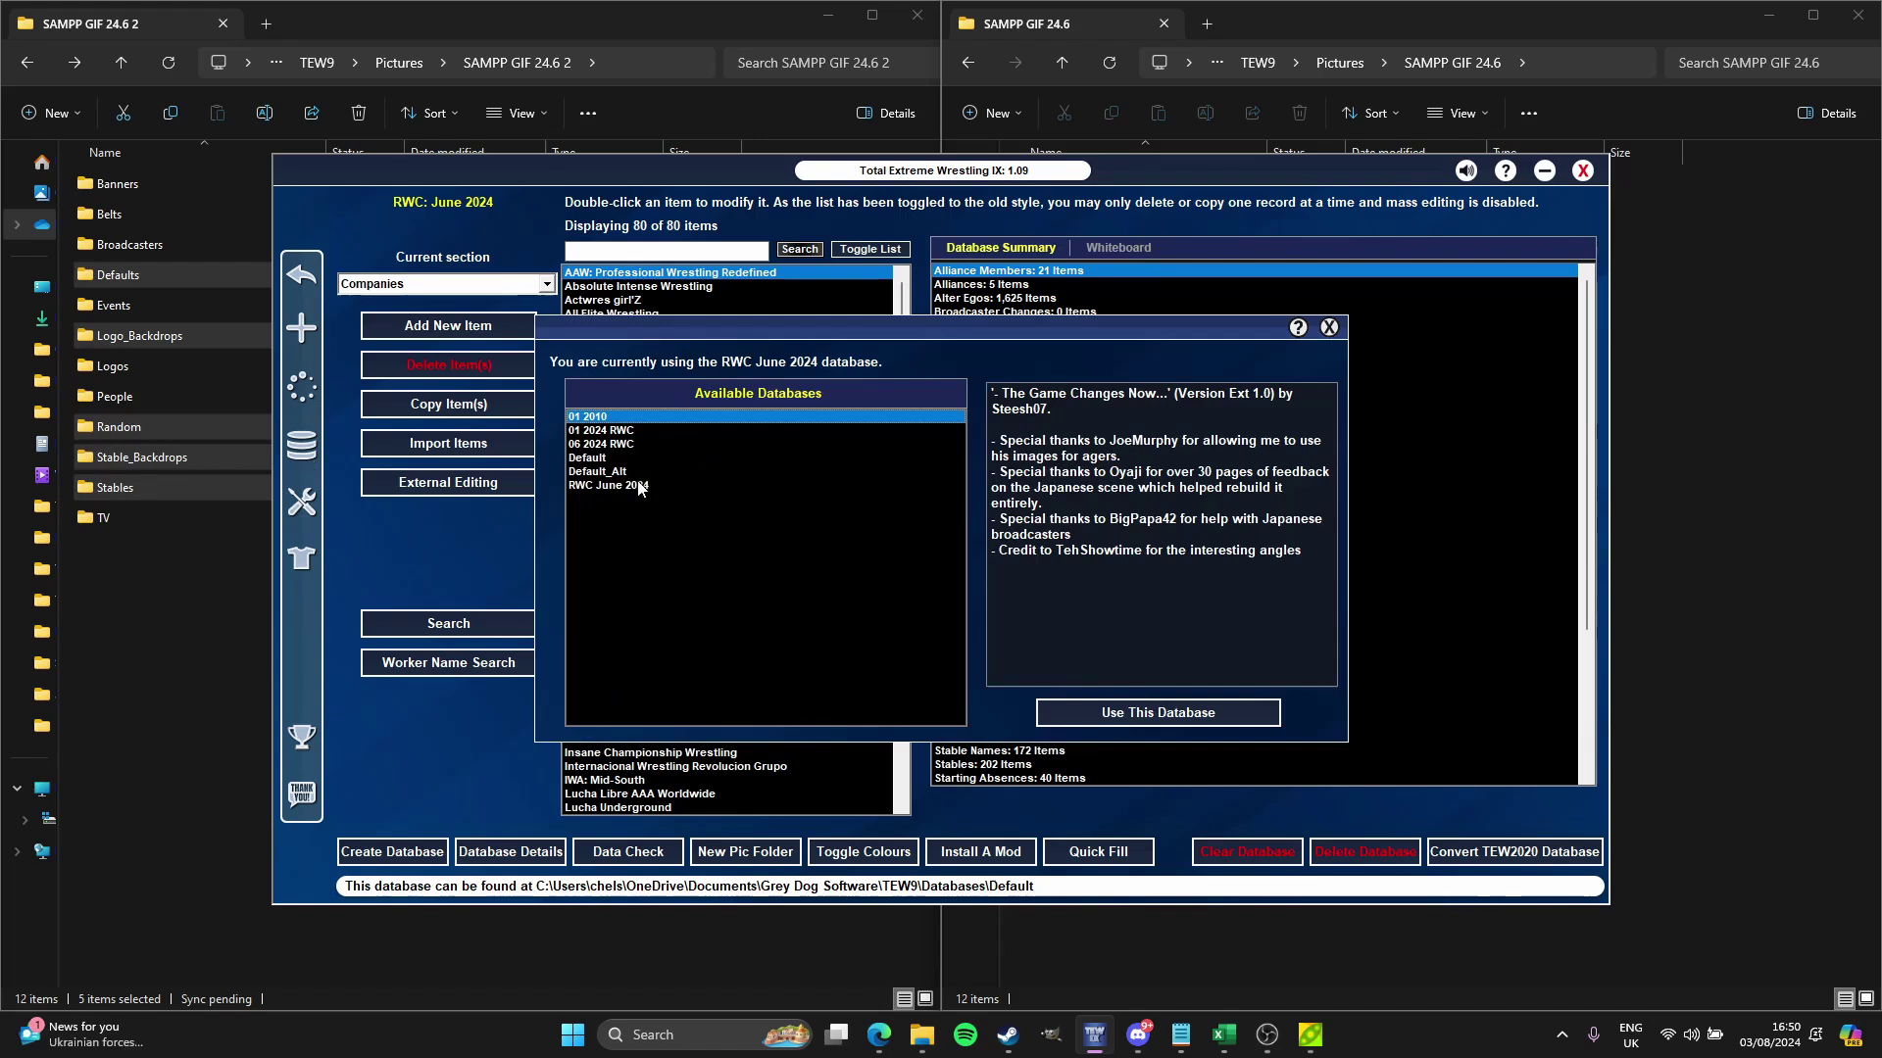
{"action": "left_click", "coordinate": [1115, 713]}
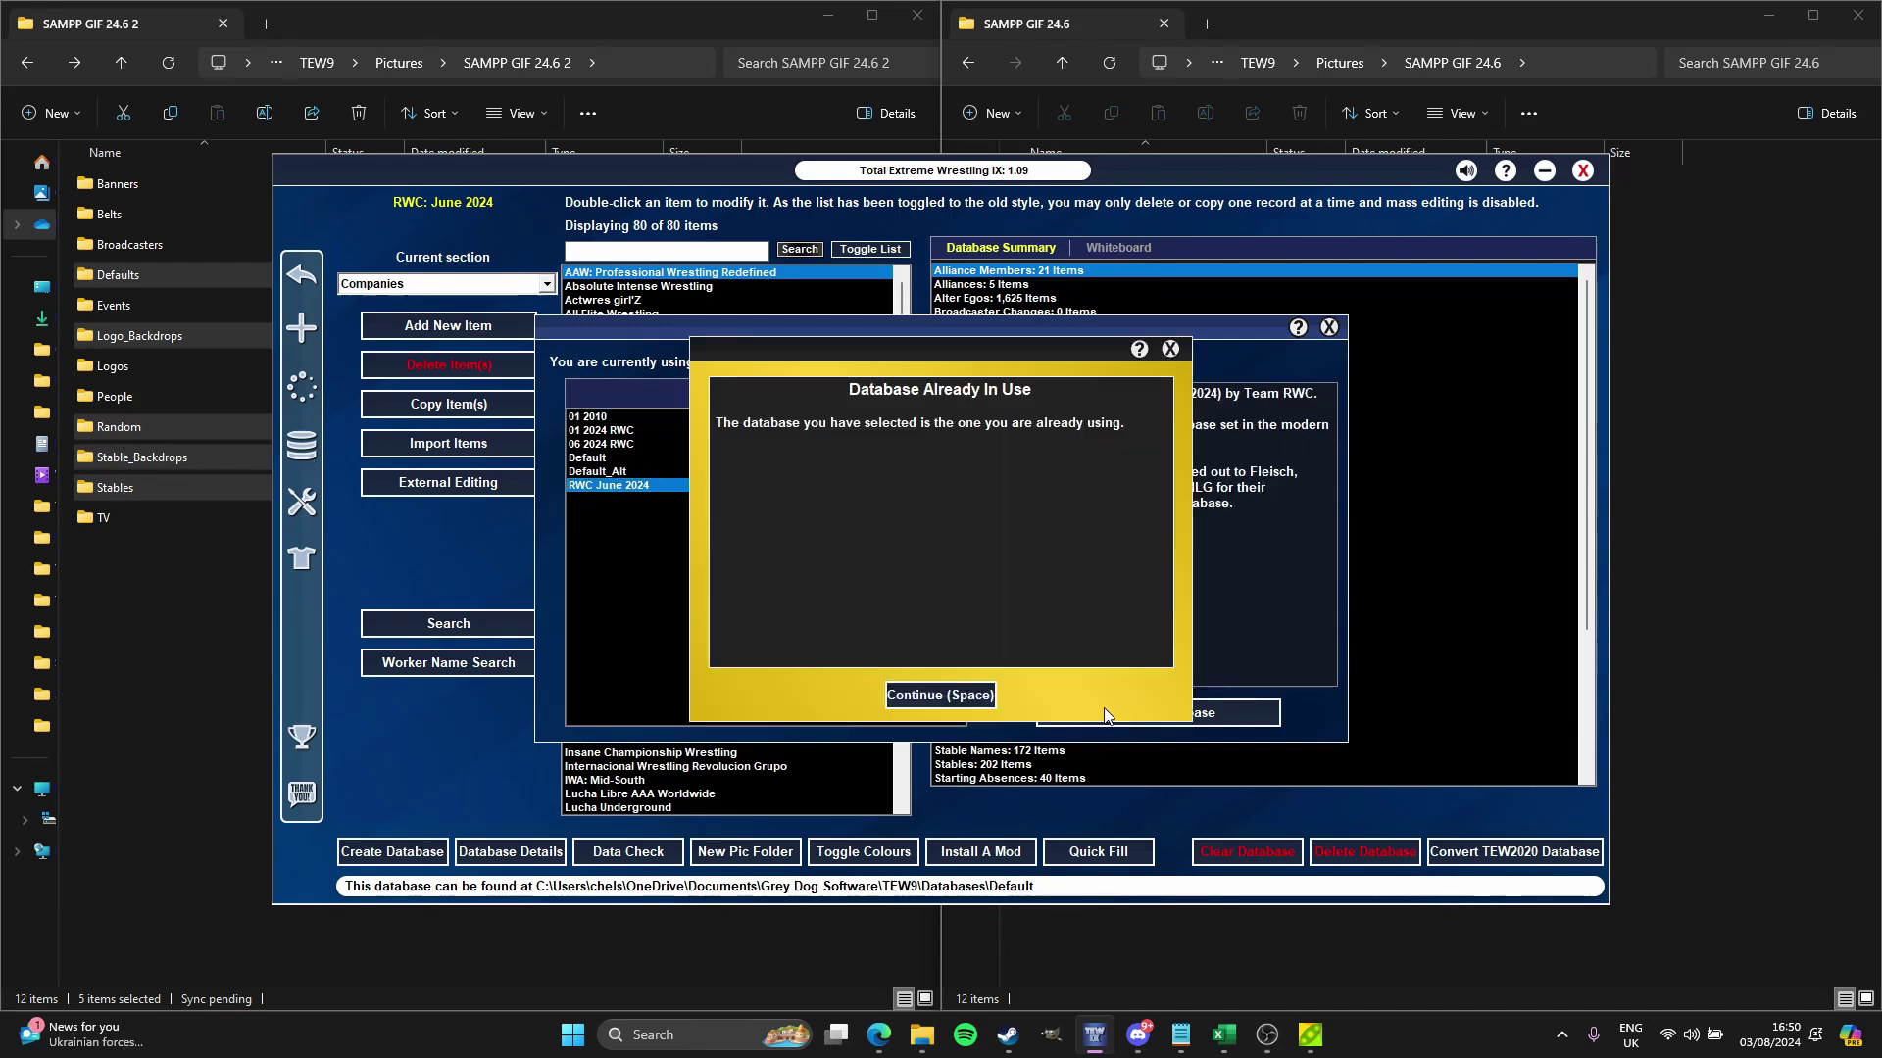
{"action": "left_click", "coordinate": [970, 700]}
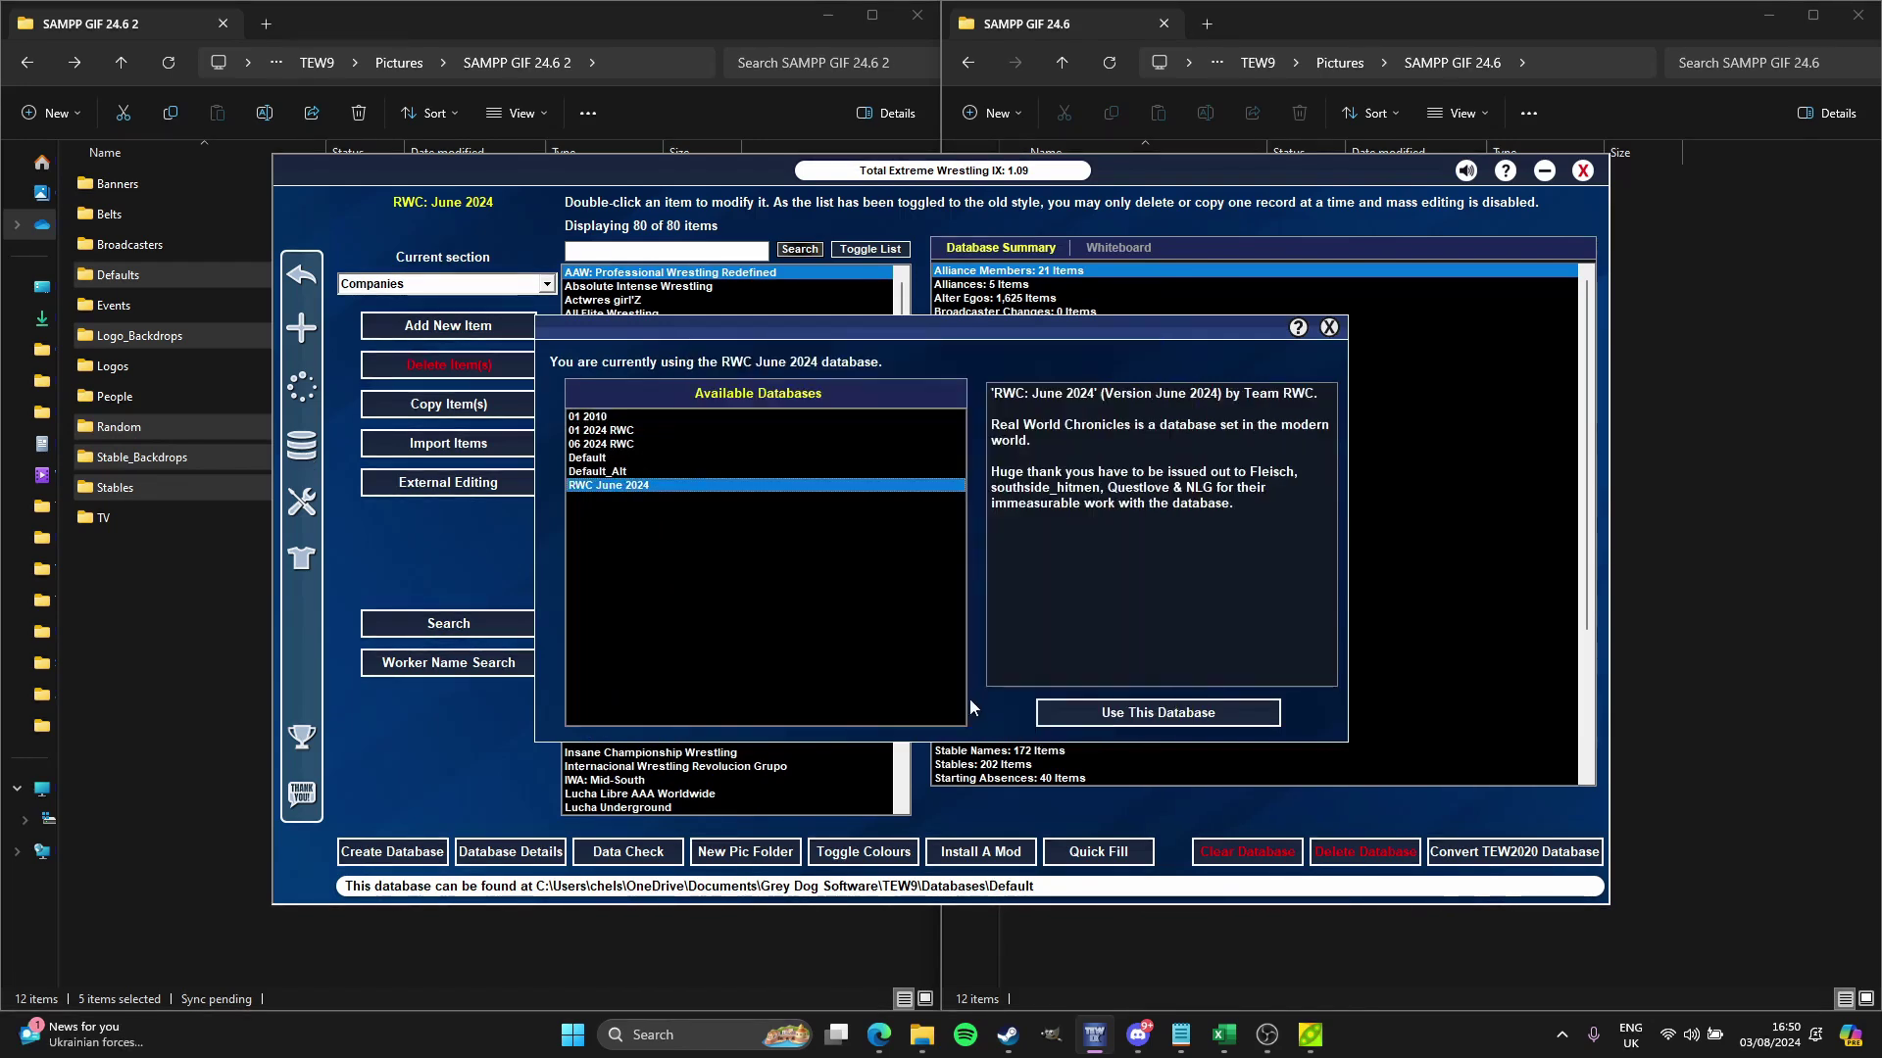
{"action": "left_click", "coordinate": [1329, 327]}
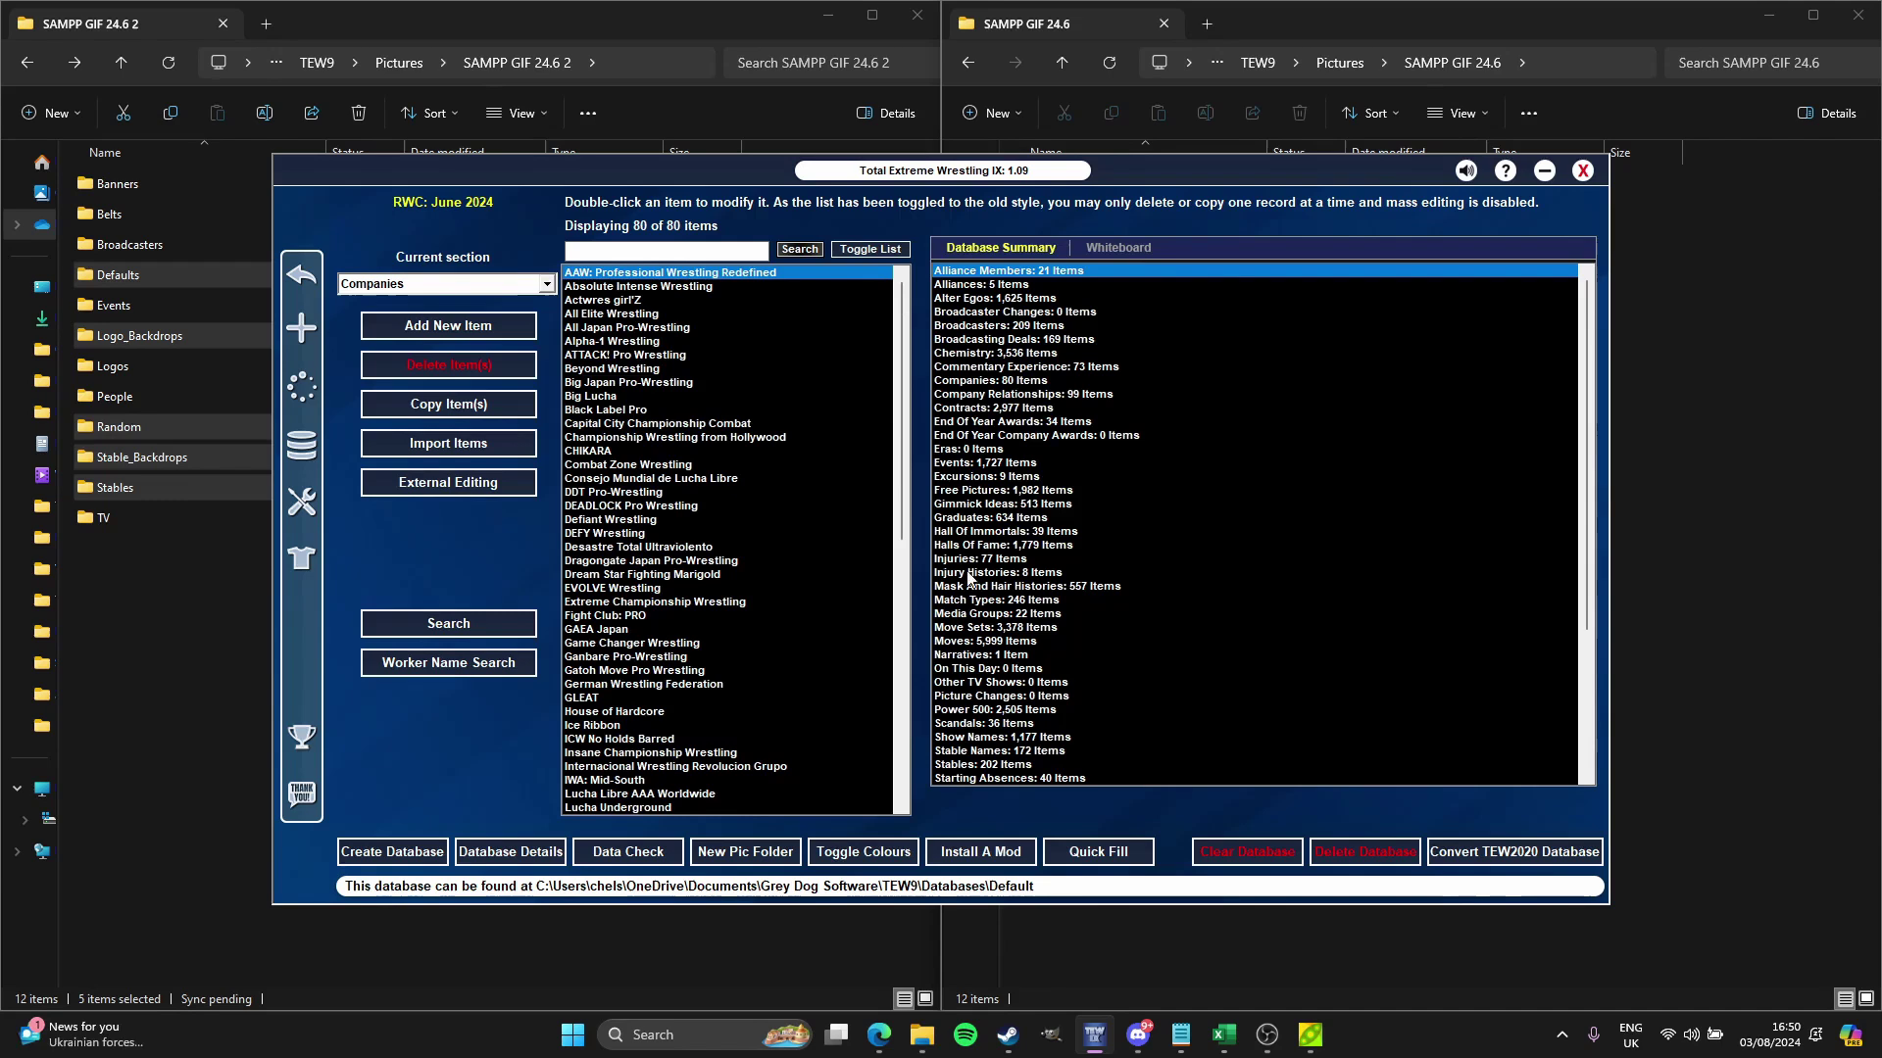
Step: Set the RWC: June 2024 database's picture folder to SAMPP GIF 24.6 and save the database details
{"action": "left_click", "coordinate": [495, 852]}
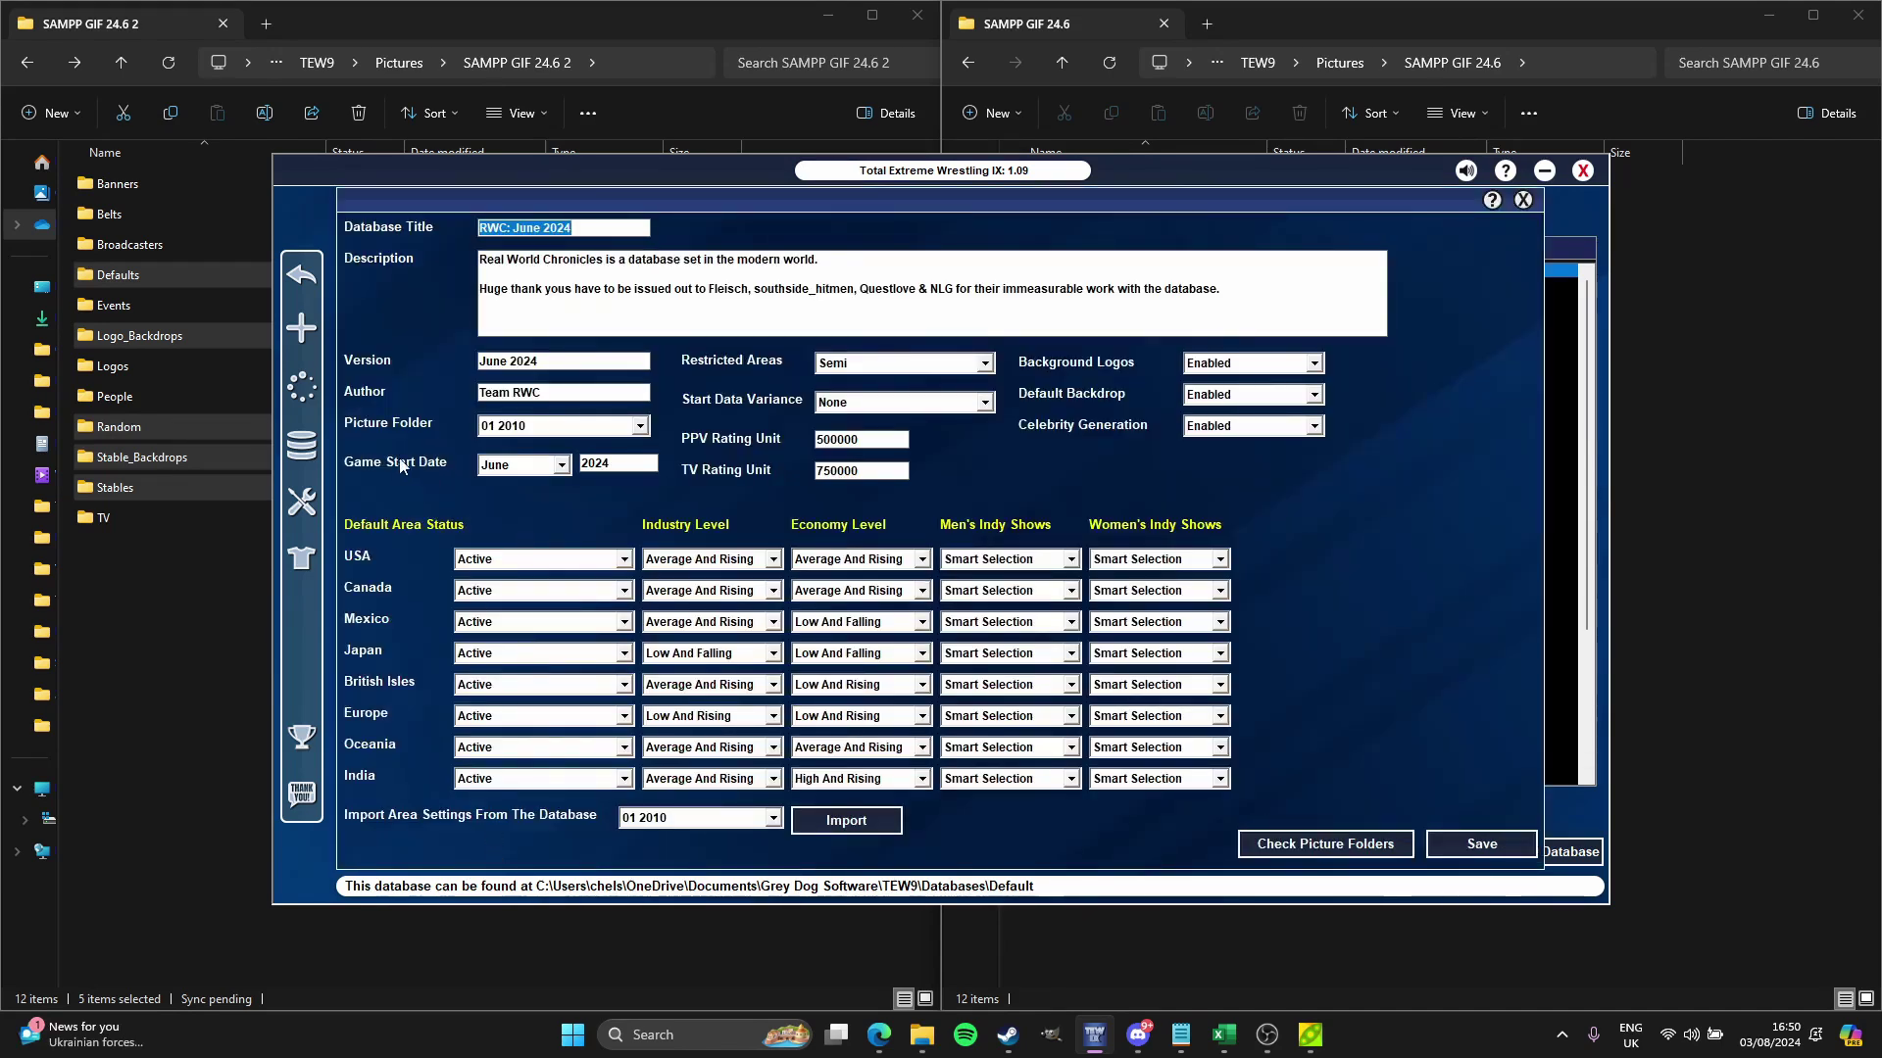
{"action": "left_click", "coordinate": [488, 431]}
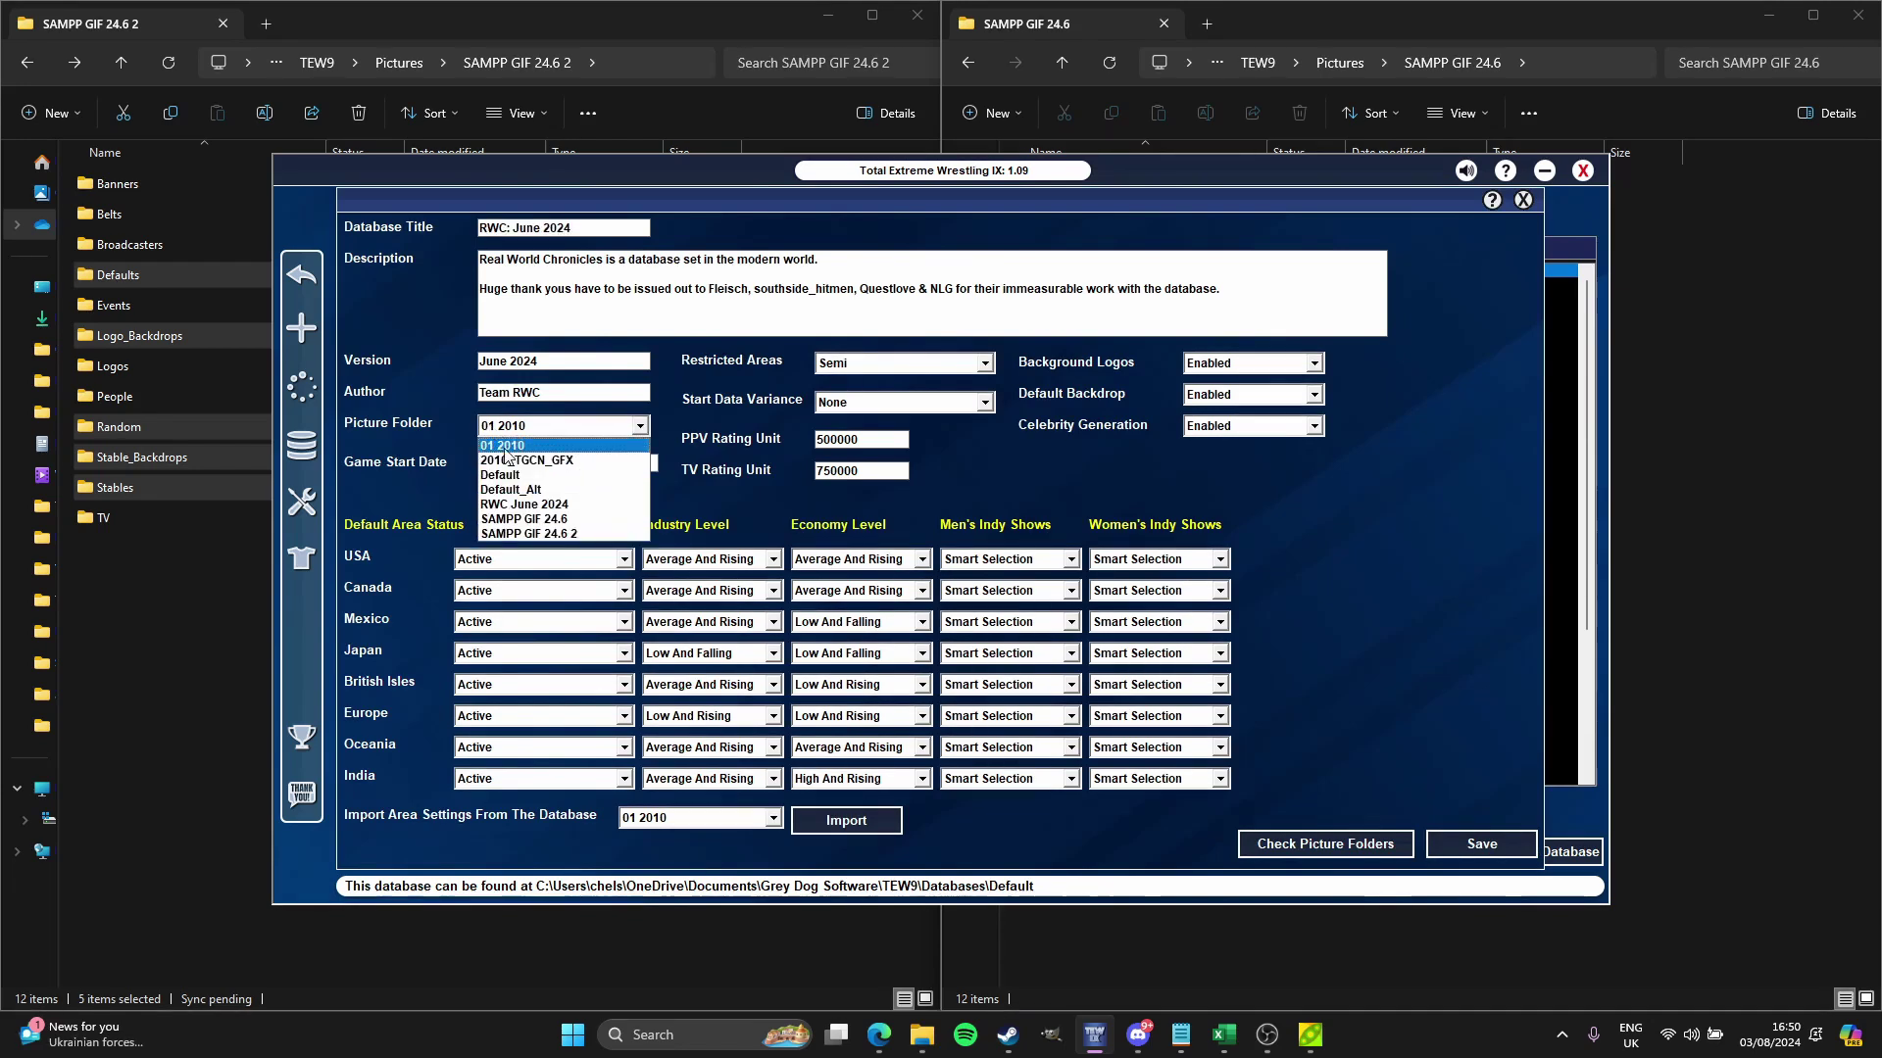
{"action": "left_click", "coordinate": [506, 519]}
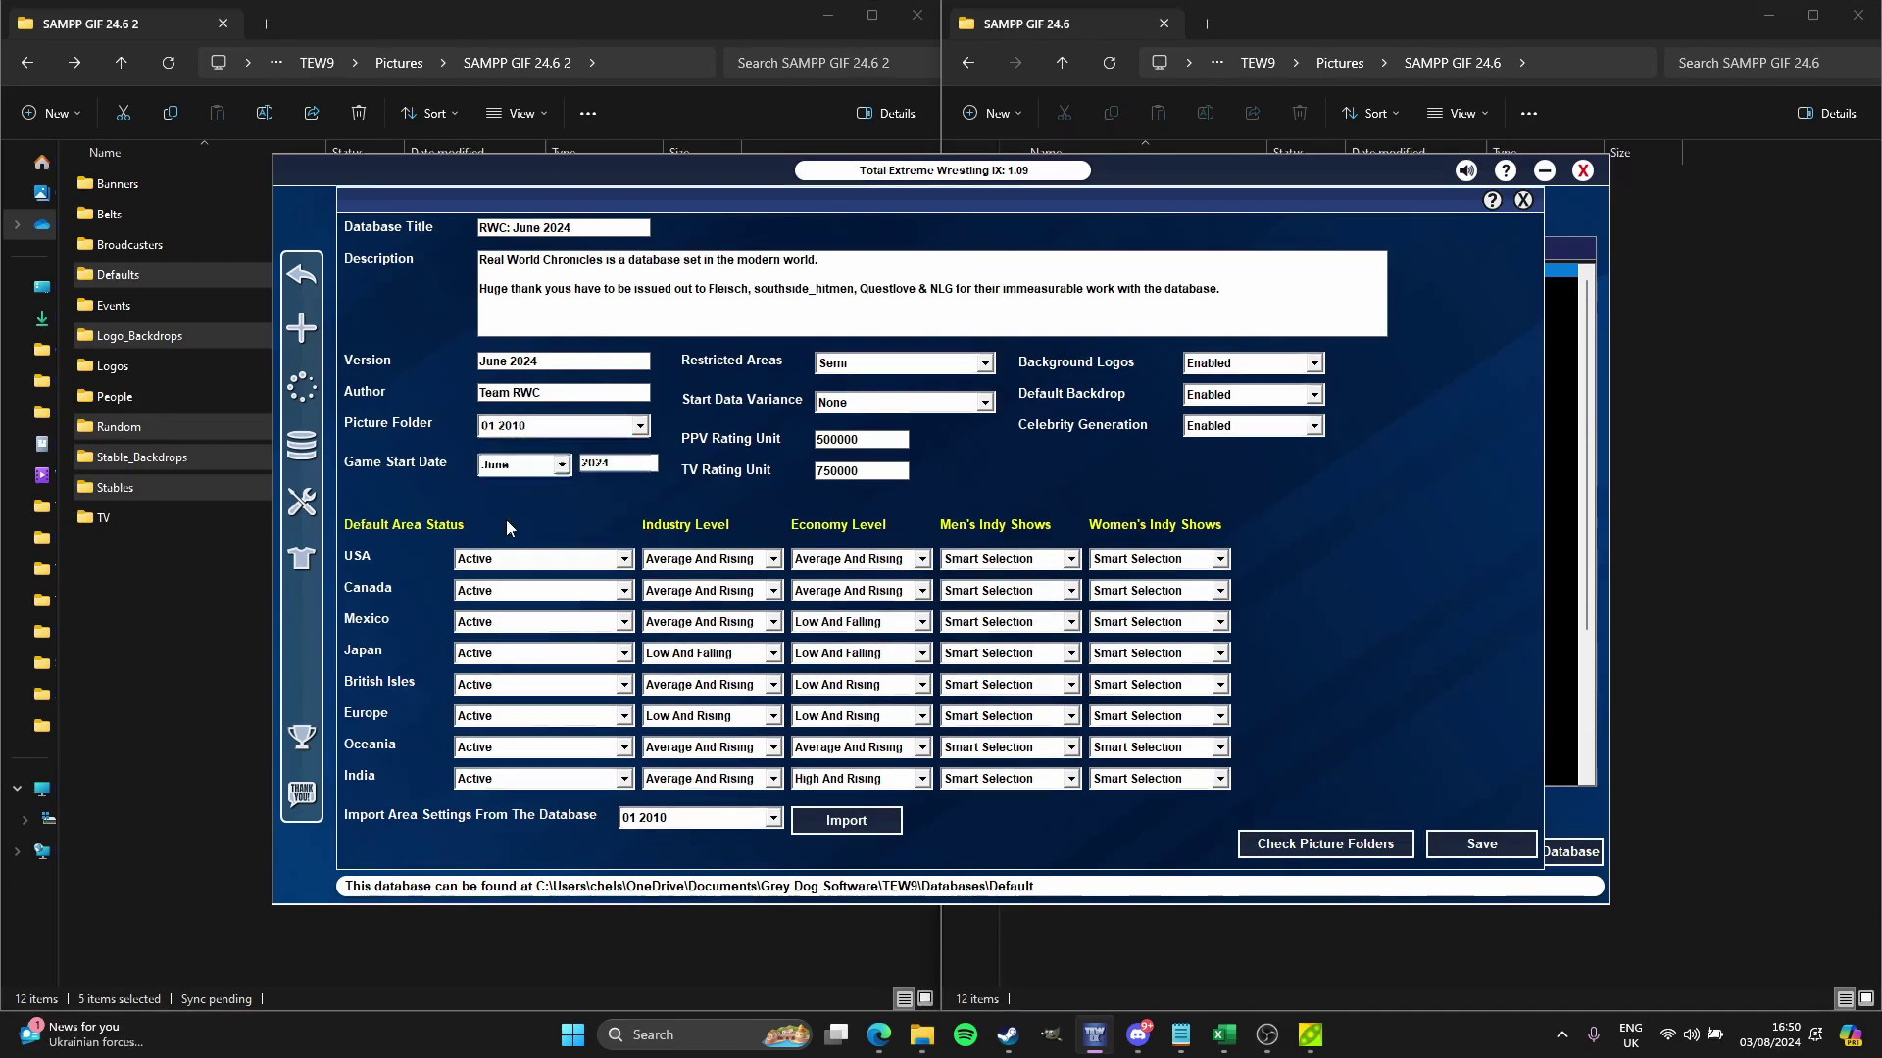
{"action": "left_click", "coordinate": [1499, 850]}
Step: Check the logo and backdrop in the World Wrestling Entertainment company record, and close the record
{"action": "scroll", "coordinate": [890, 371], "scroll_direction": "down", "scroll_amount": 13}
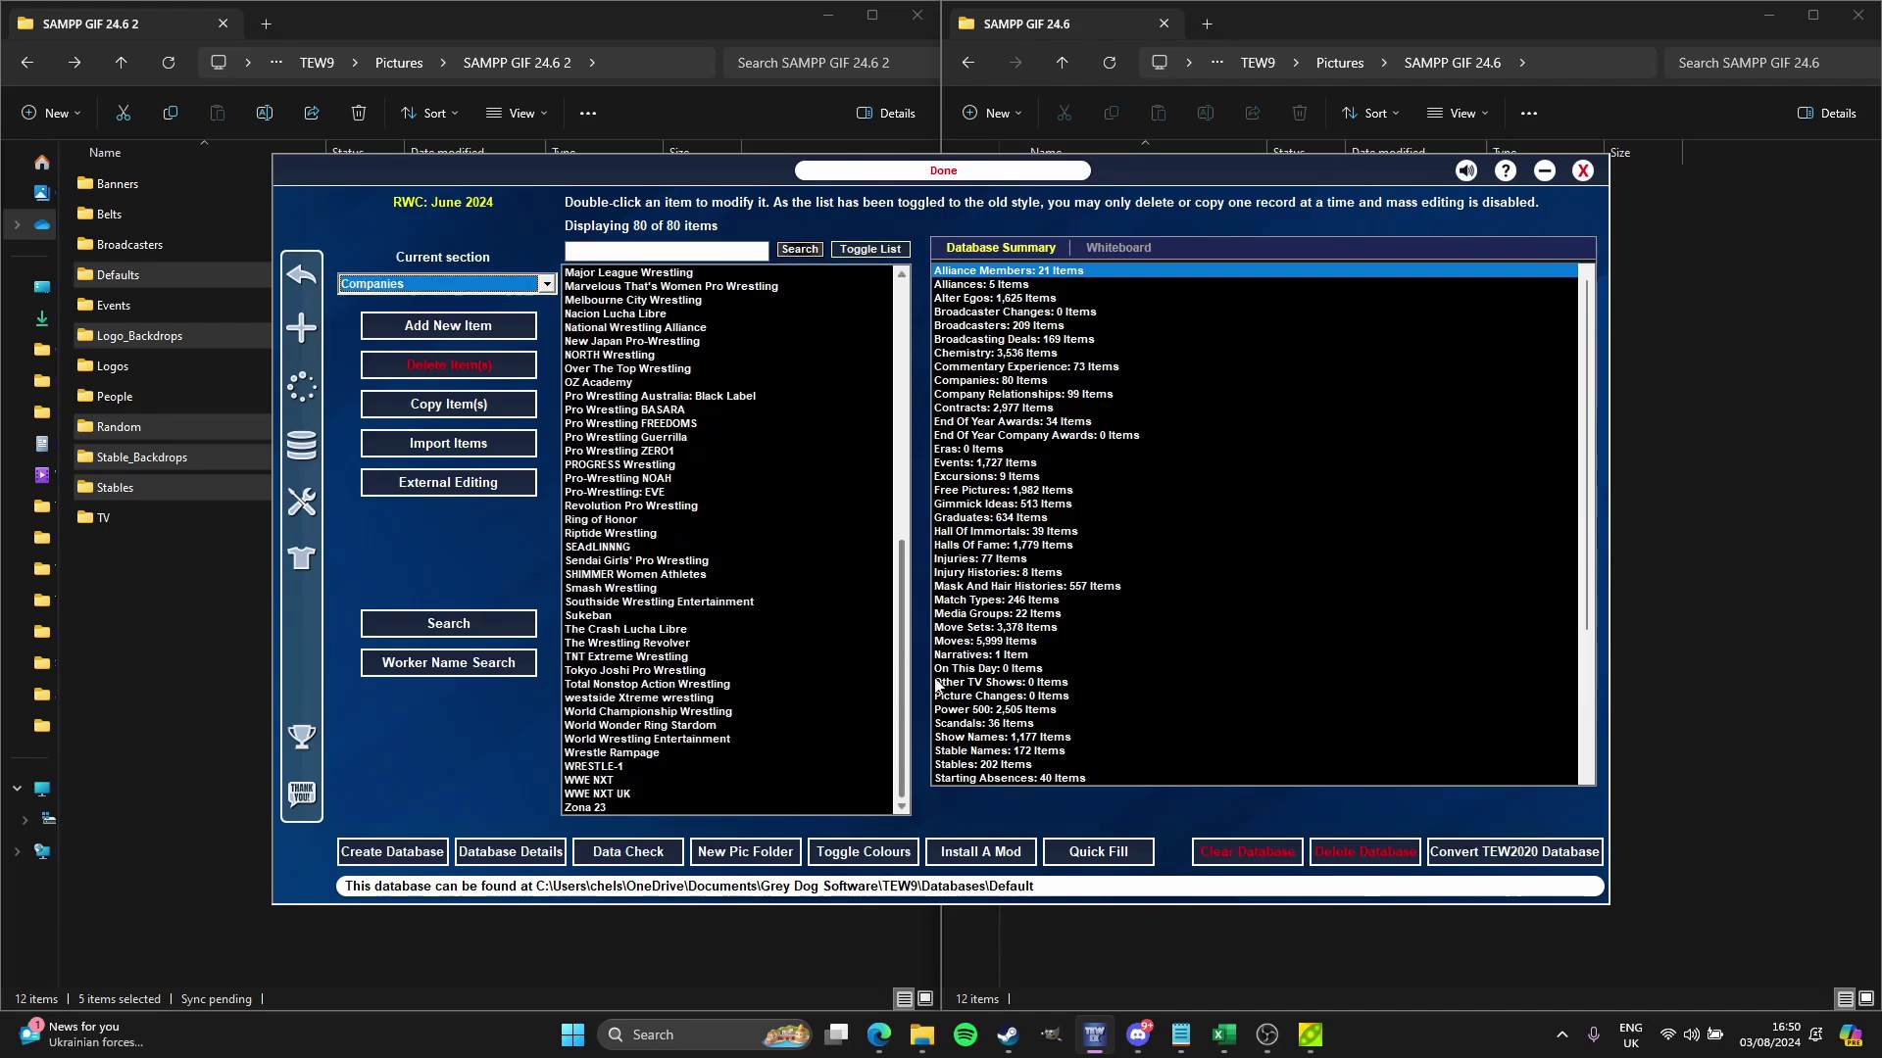
{"action": "left_click", "coordinate": [616, 740]}
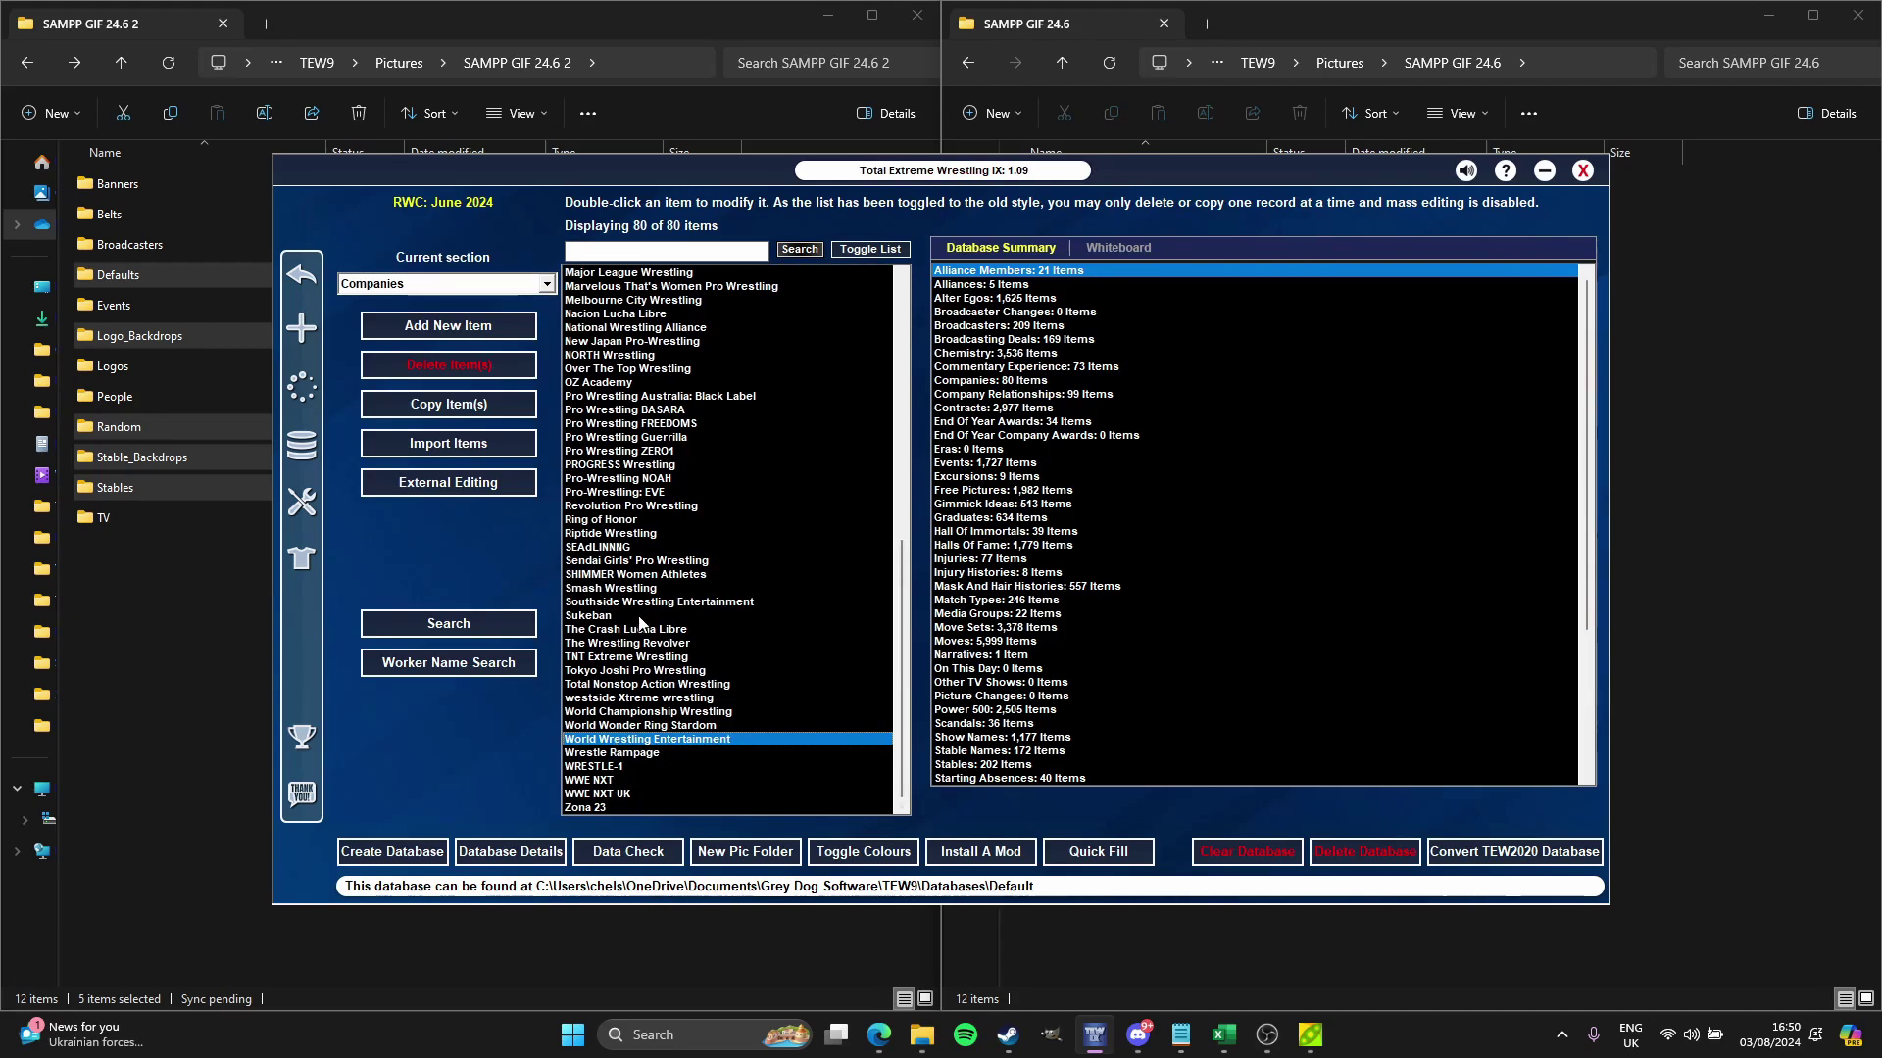
{"action": "key", "text": "Return"}
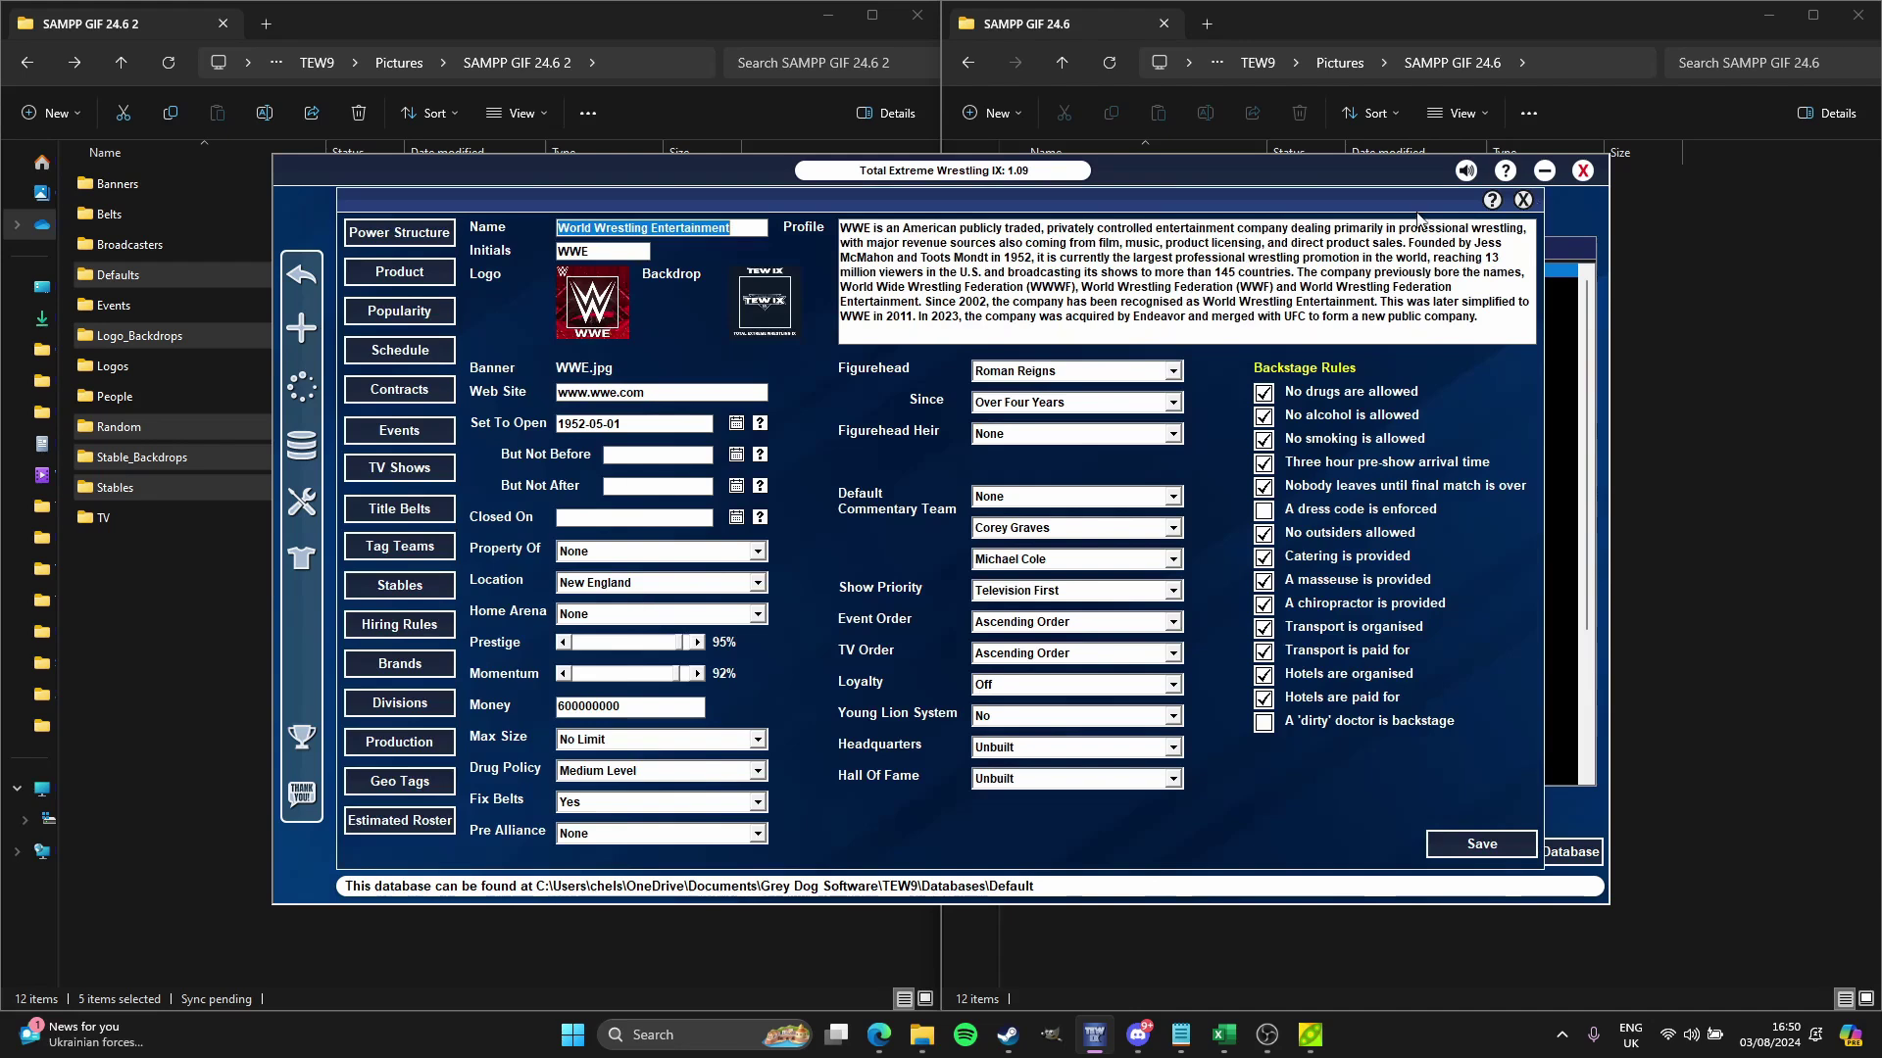
{"action": "left_click", "coordinate": [1523, 199]}
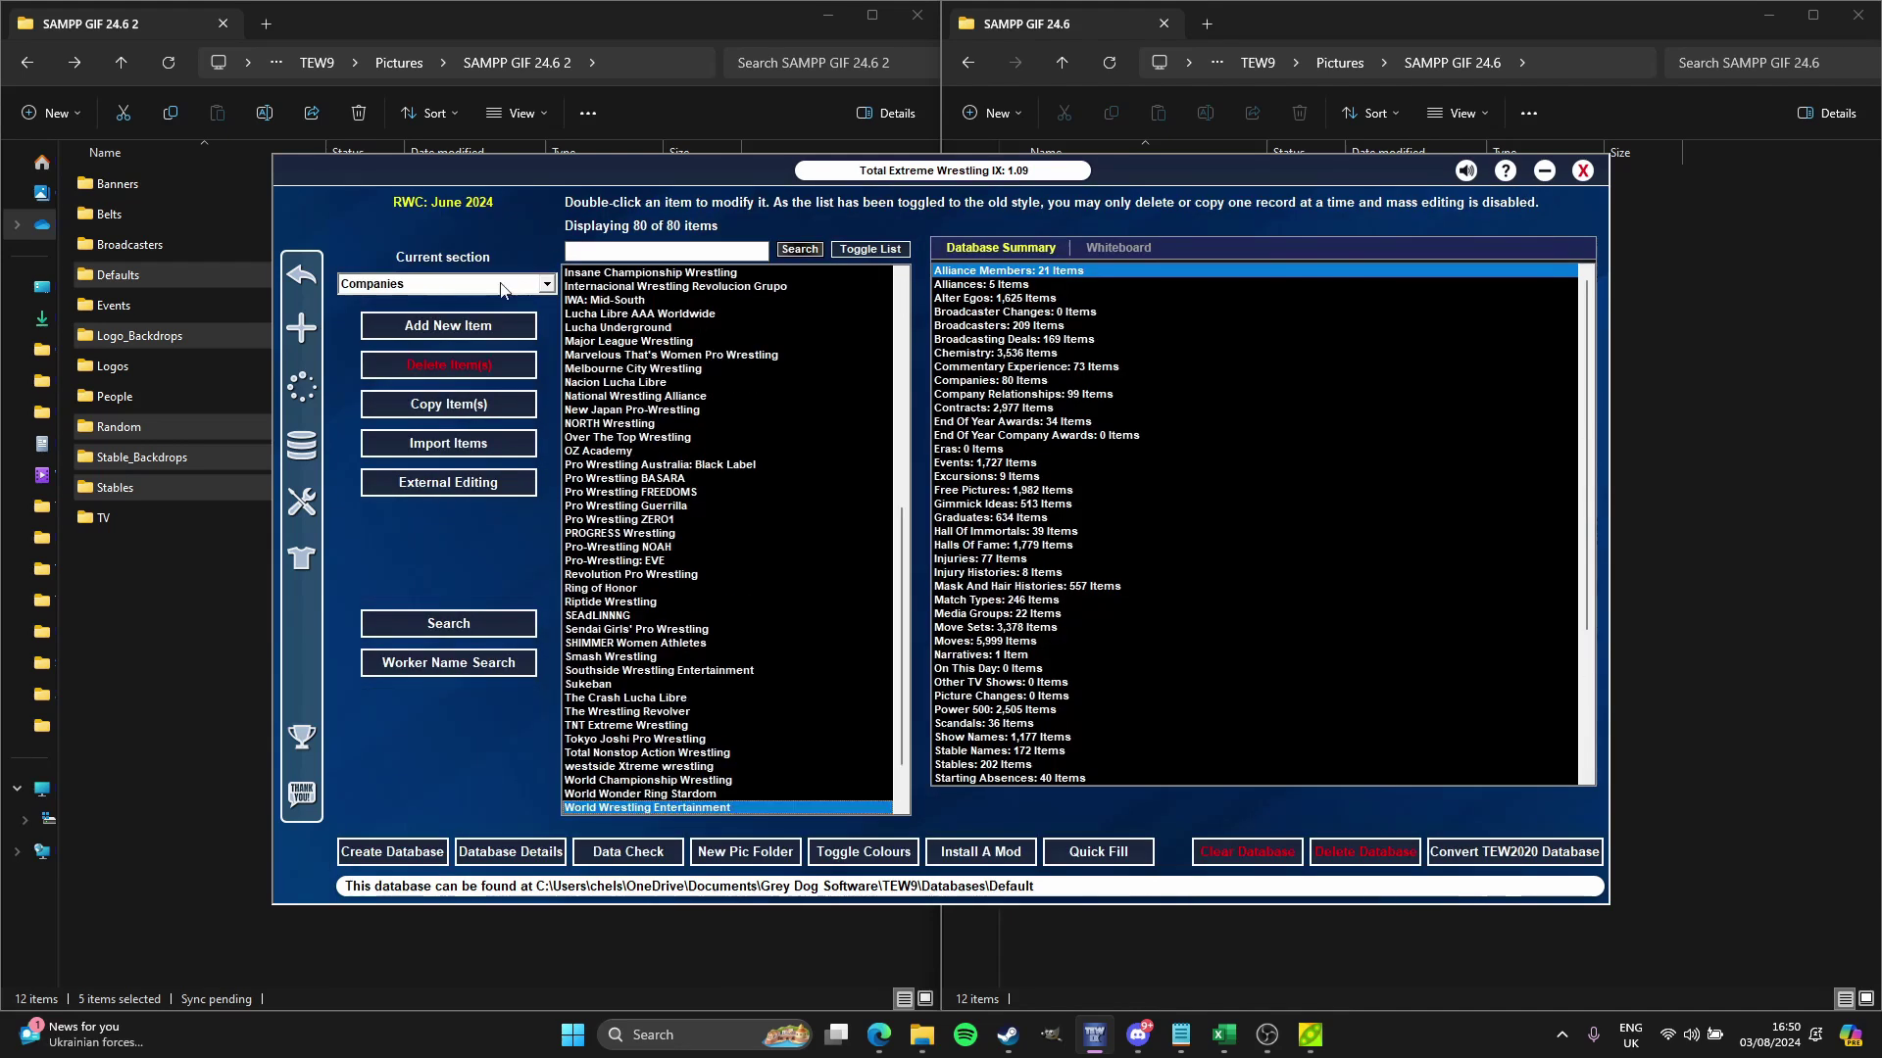
Step: Change the editor section to Workers, check the picture in Adam Cole's record, and close the record
{"action": "left_click", "coordinate": [546, 285]}
{"action": "scroll", "coordinate": [379, 397], "scroll_direction": "down", "scroll_amount": 10}
{"action": "left_click", "coordinate": [378, 406]}
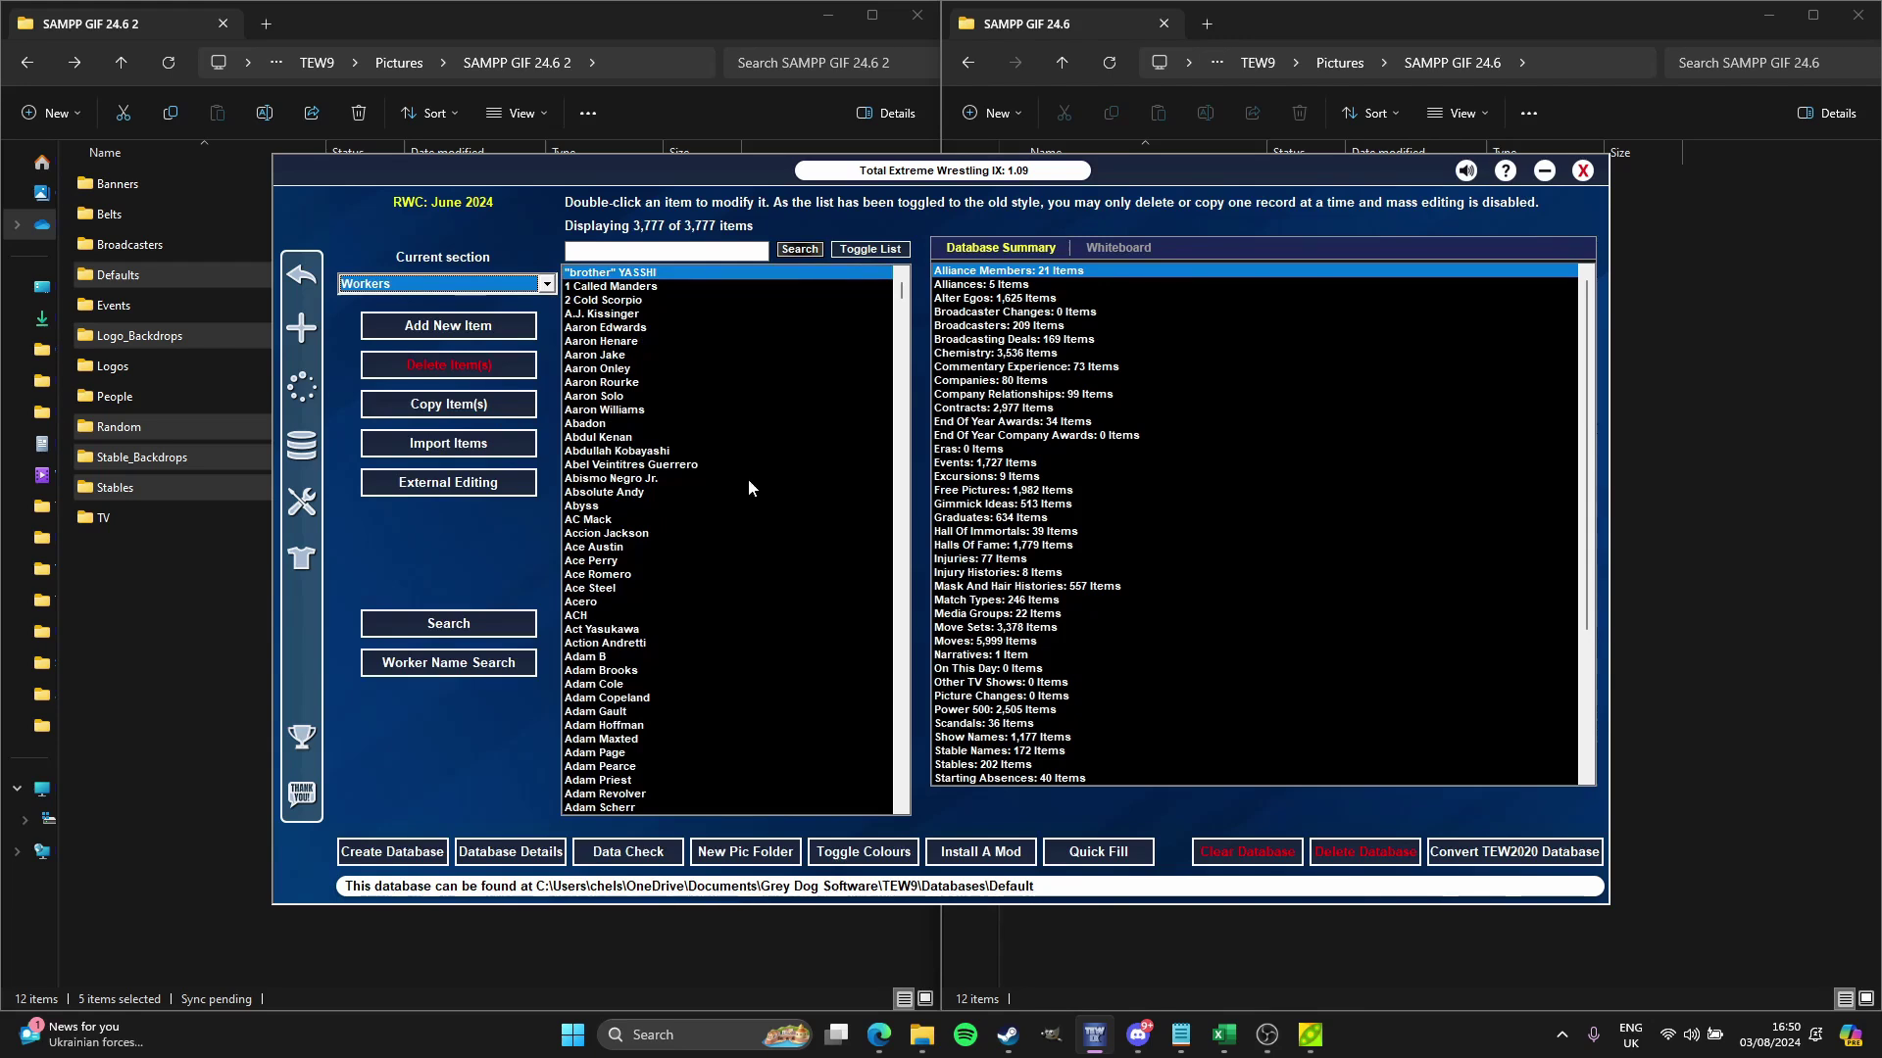
{"action": "left_click", "coordinate": [599, 684]}
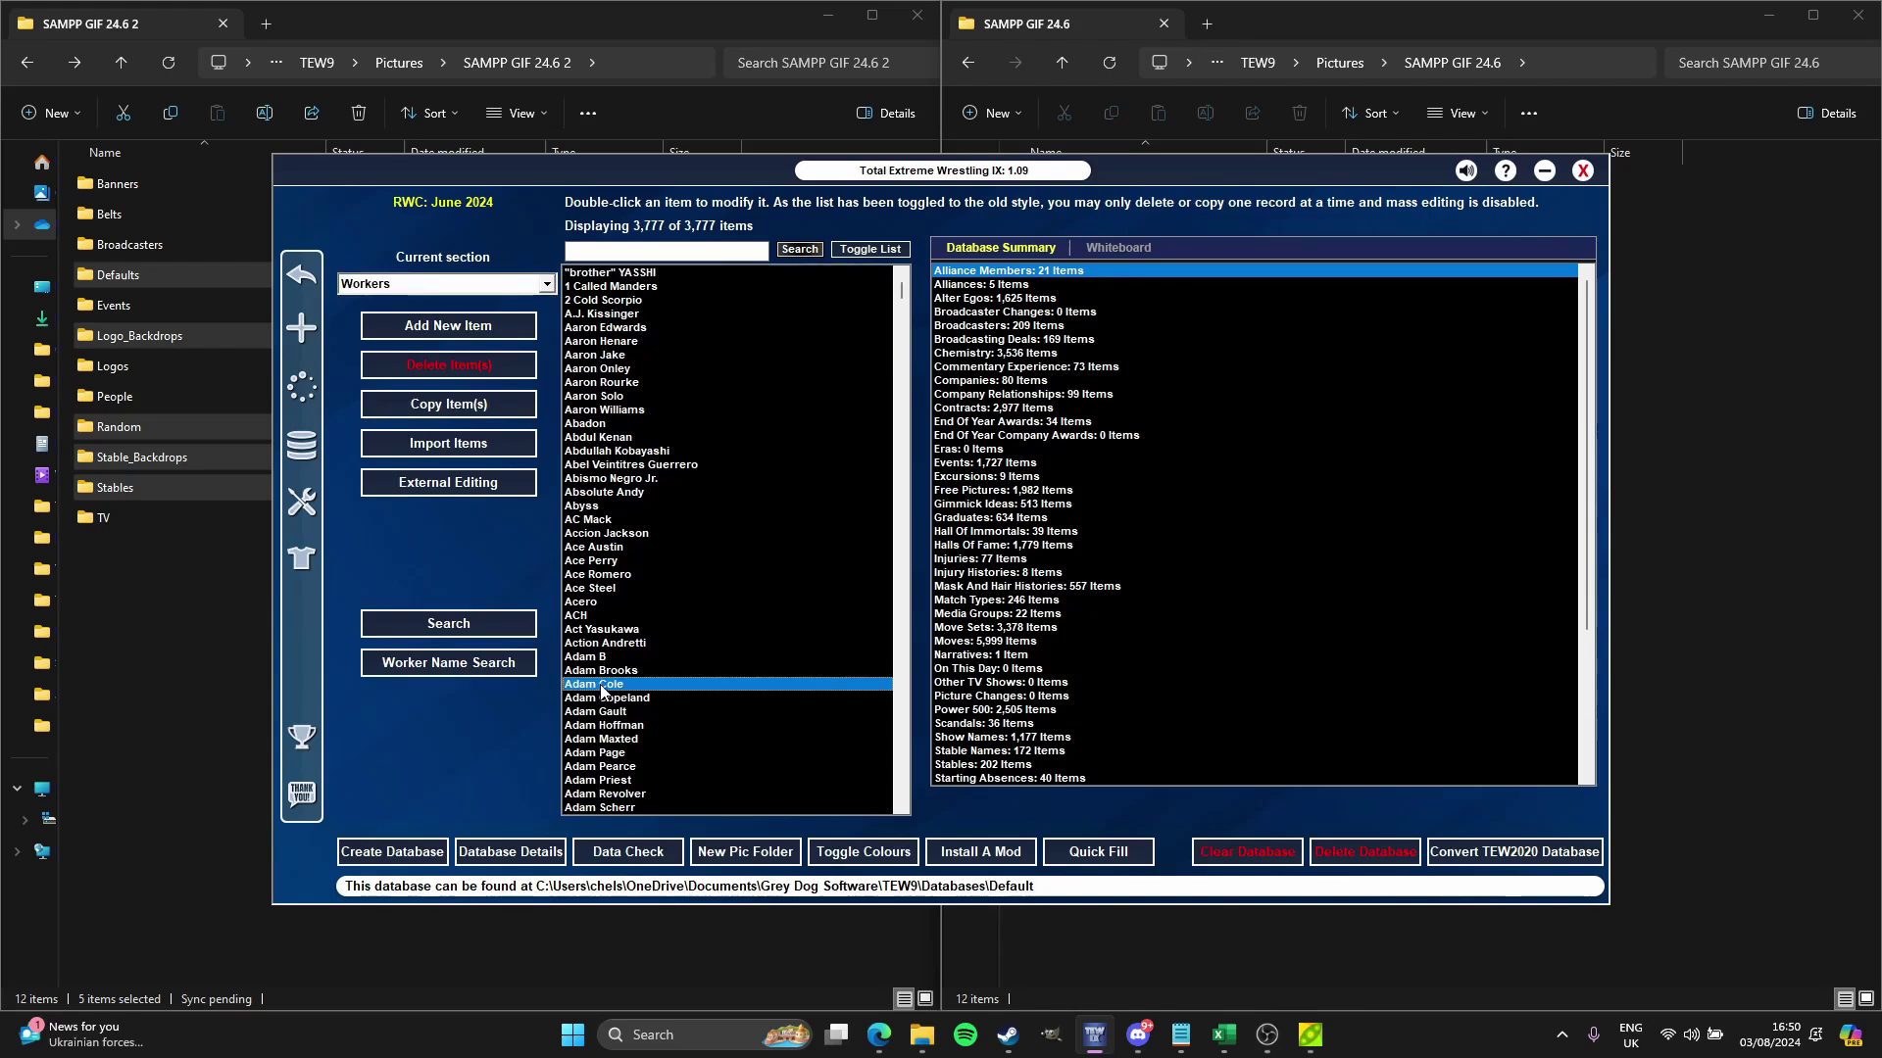
{"action": "double_click", "coordinate": [600, 684]}
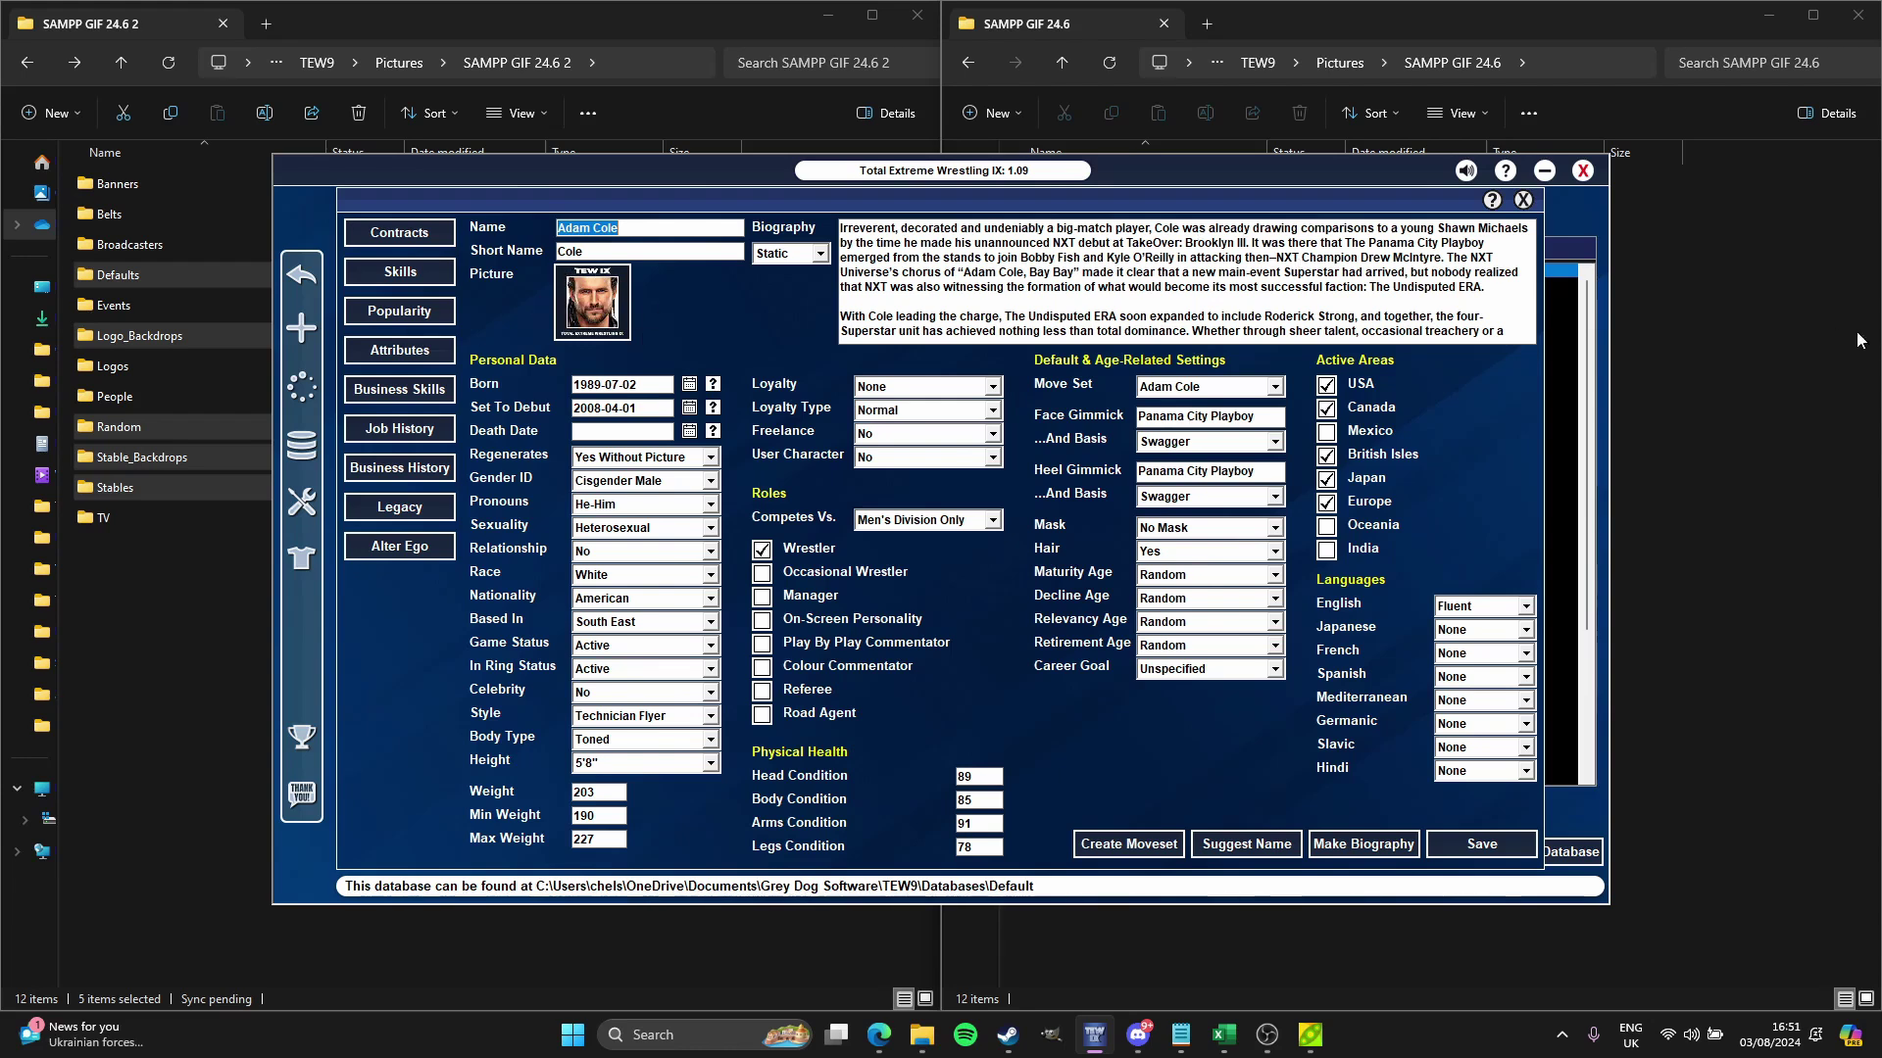
{"action": "left_click", "coordinate": [1524, 201]}
{"action": "left_click", "coordinate": [849, 732]}
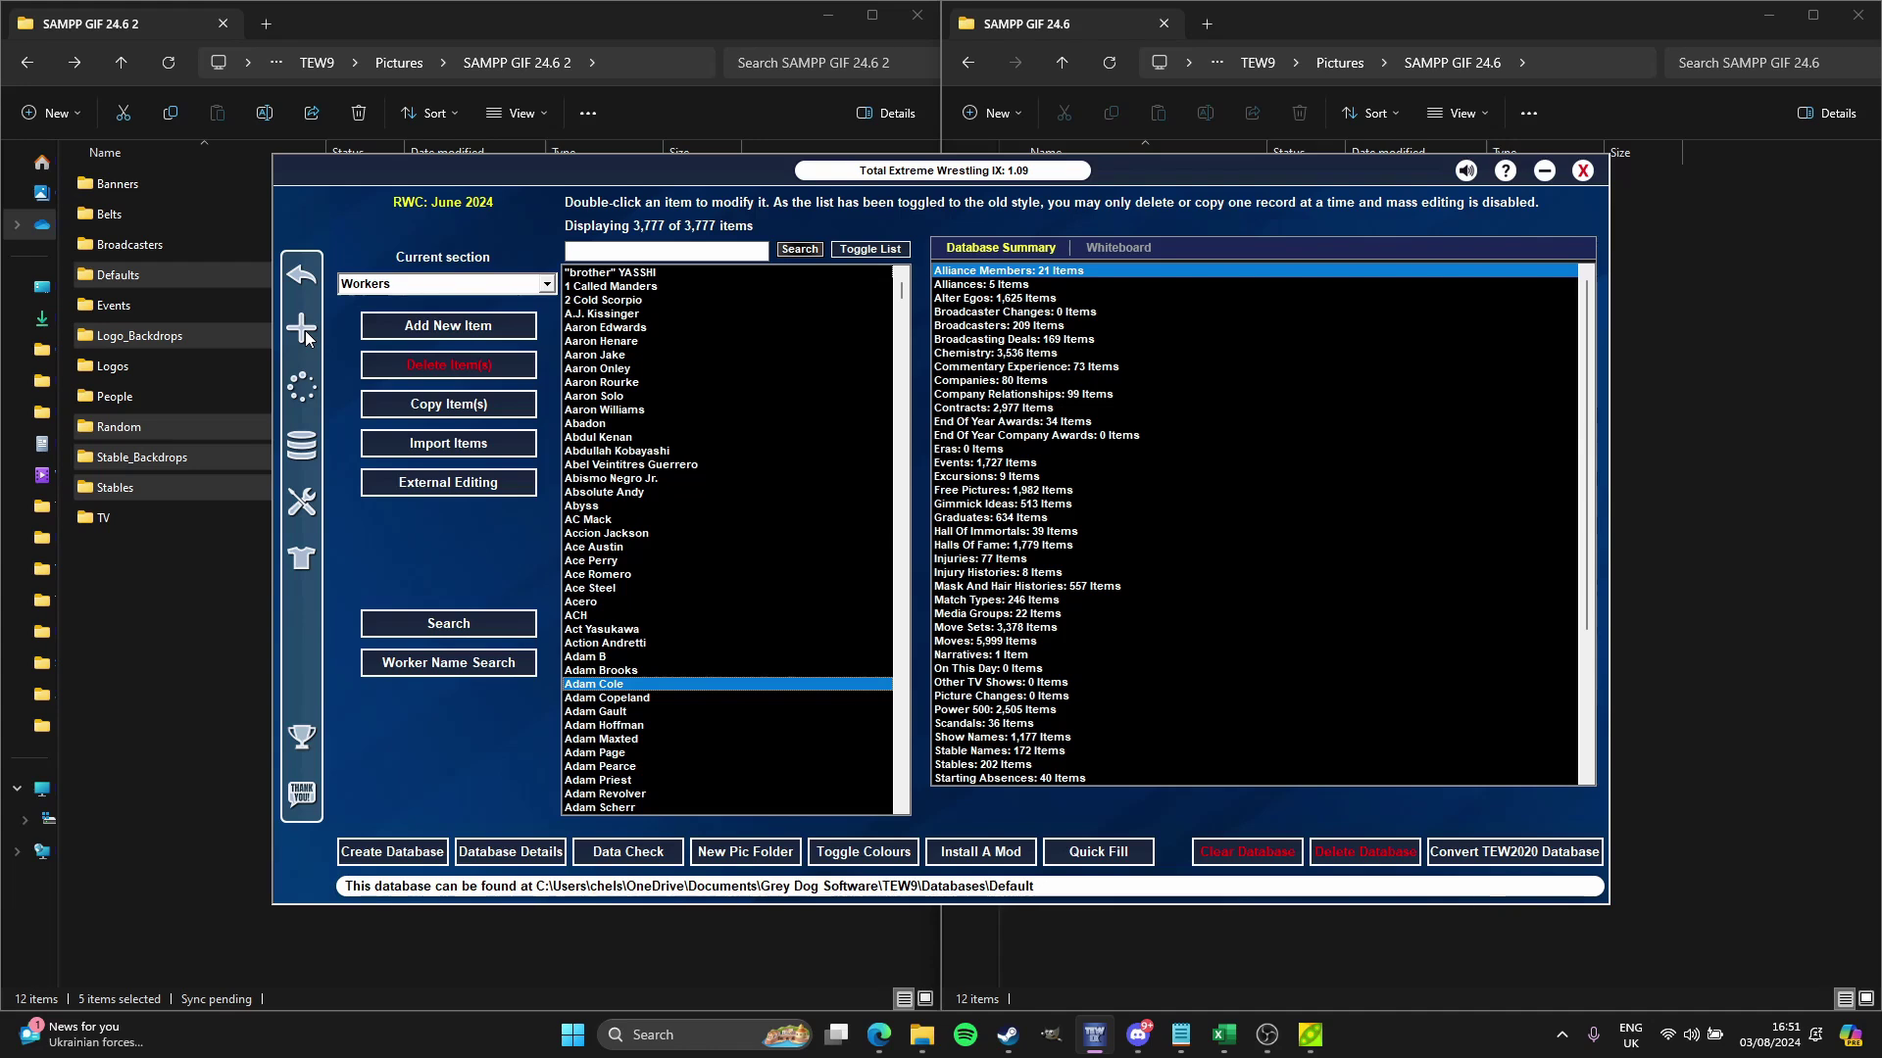
{"action": "key", "text": "Escape"}
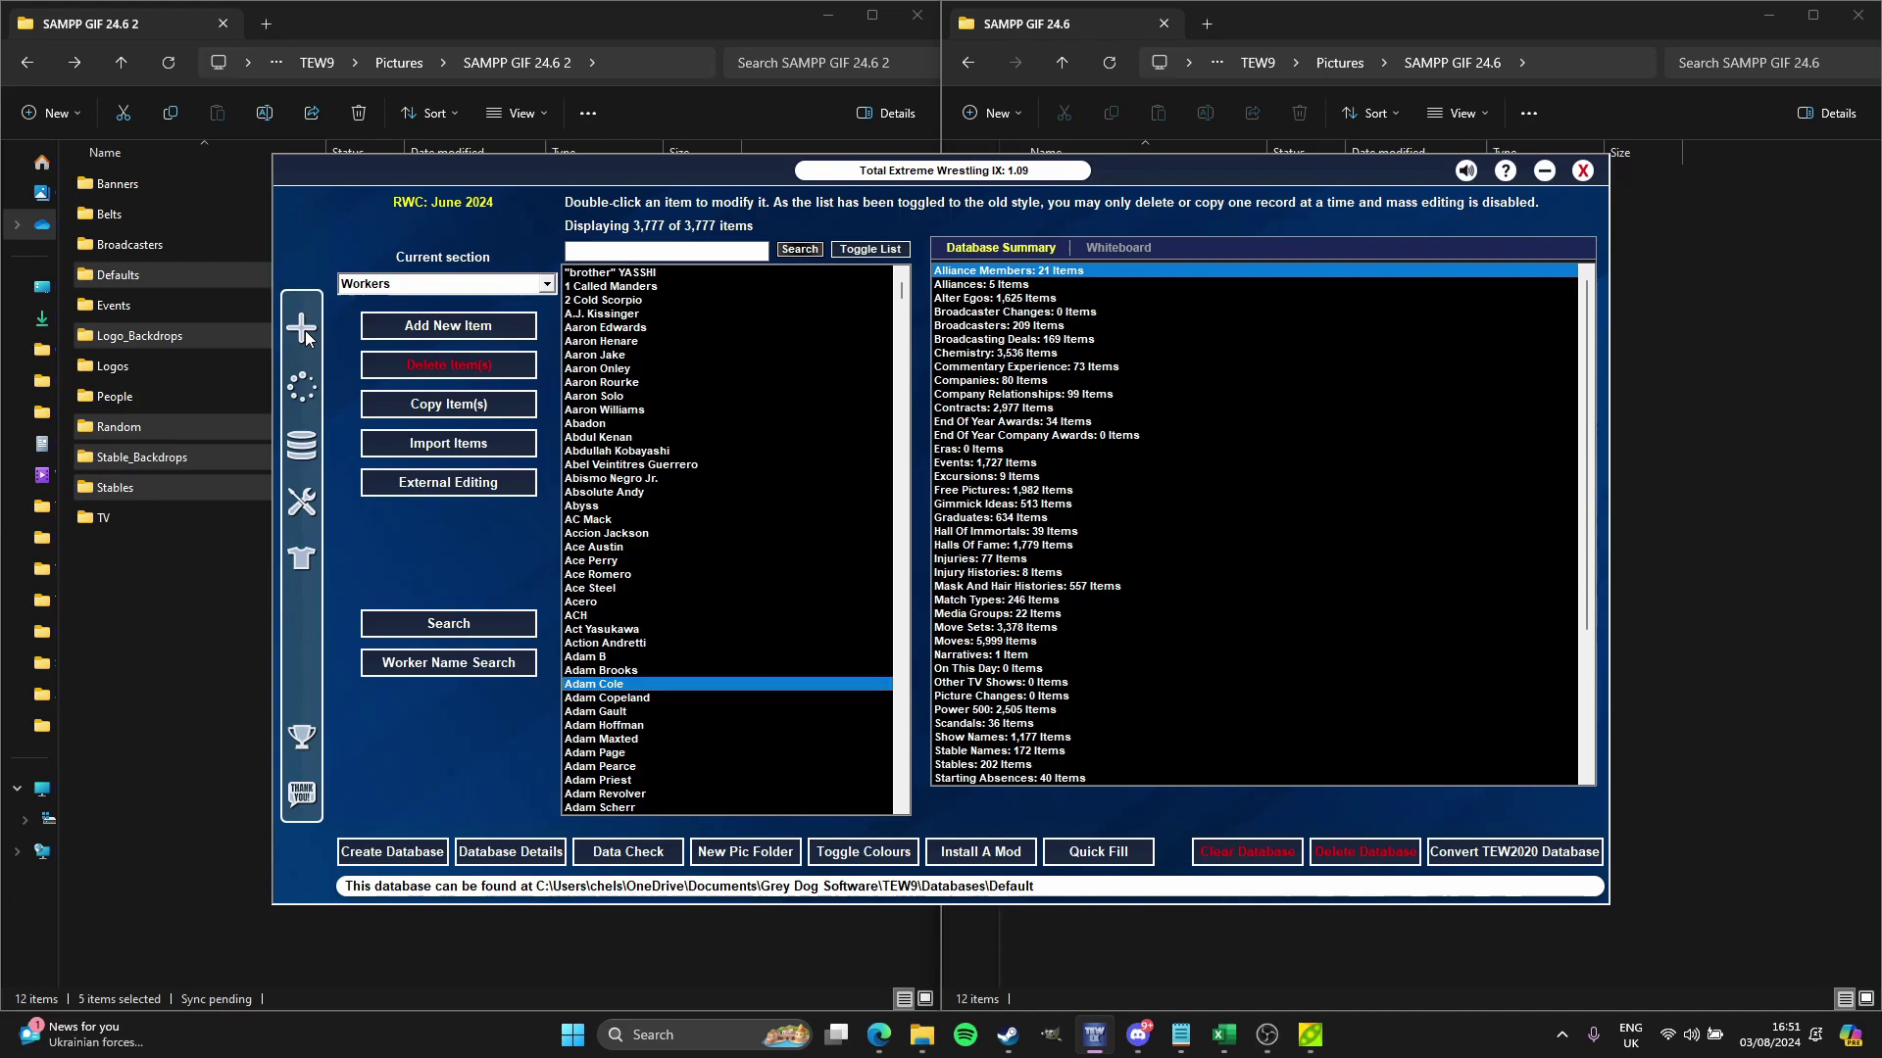